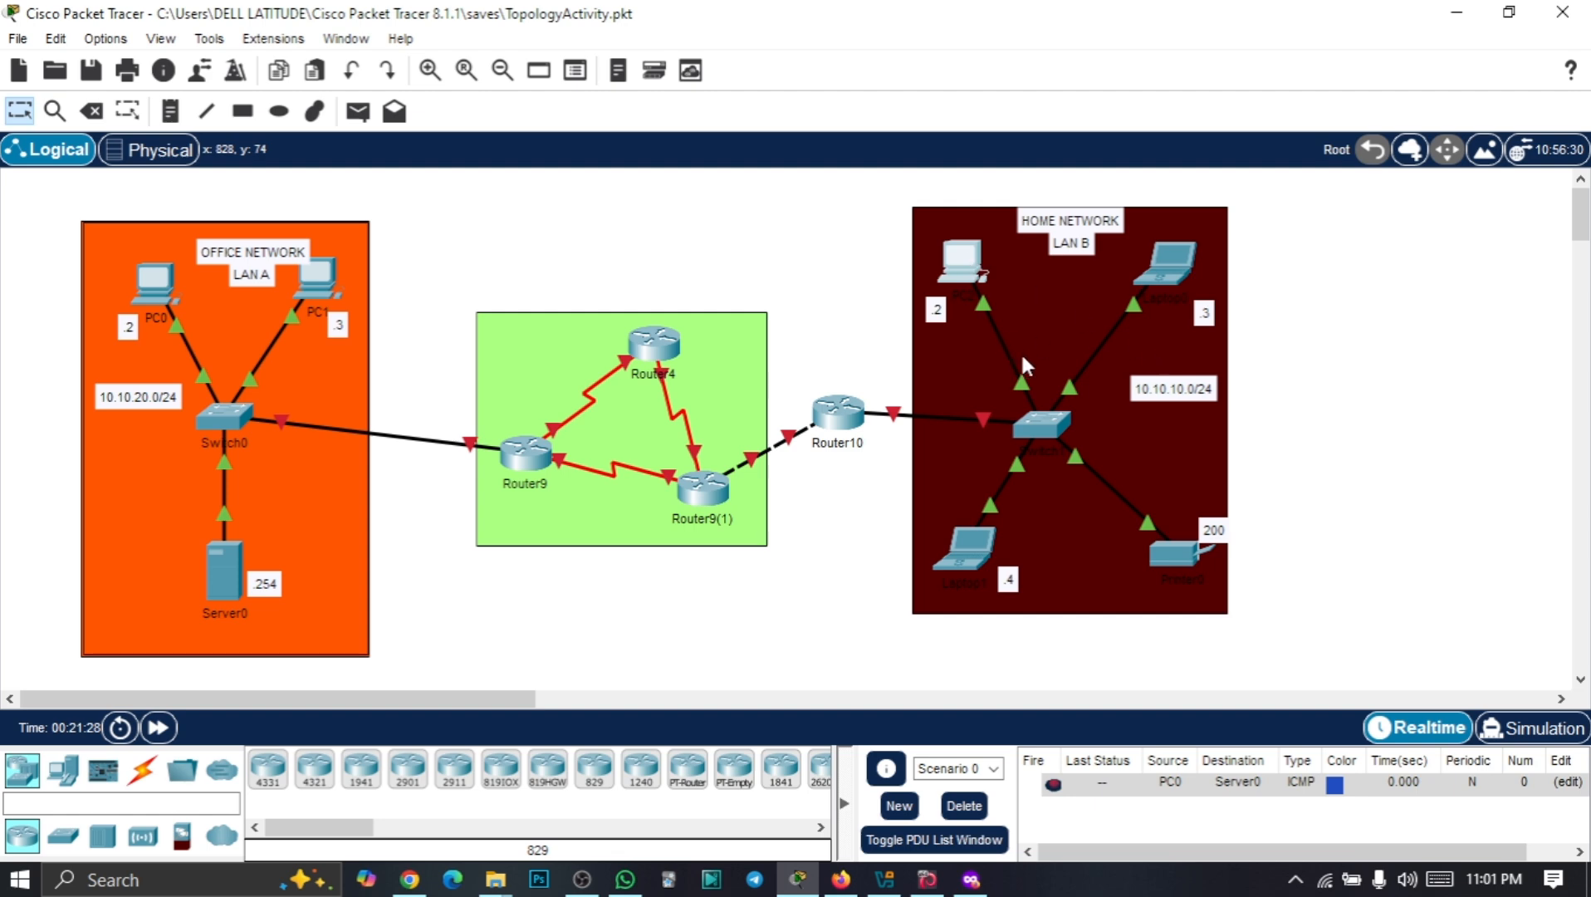
Open the command prompt on PC2's desktop
left_click(984, 275)
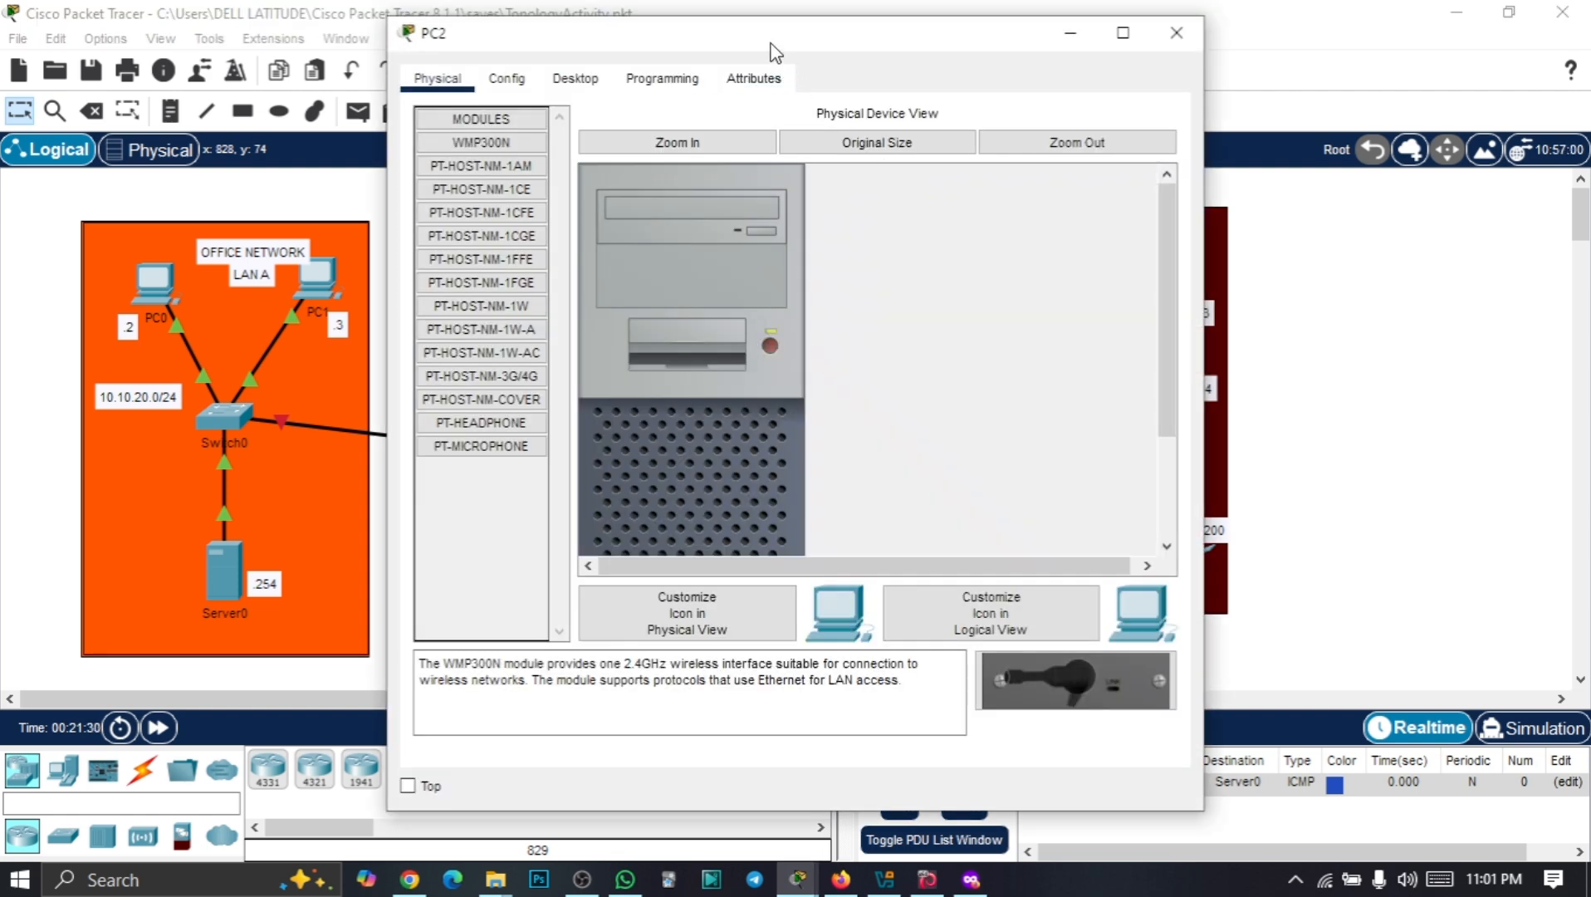
left_click_drag(774, 45, 924, 44)
left_click(724, 71)
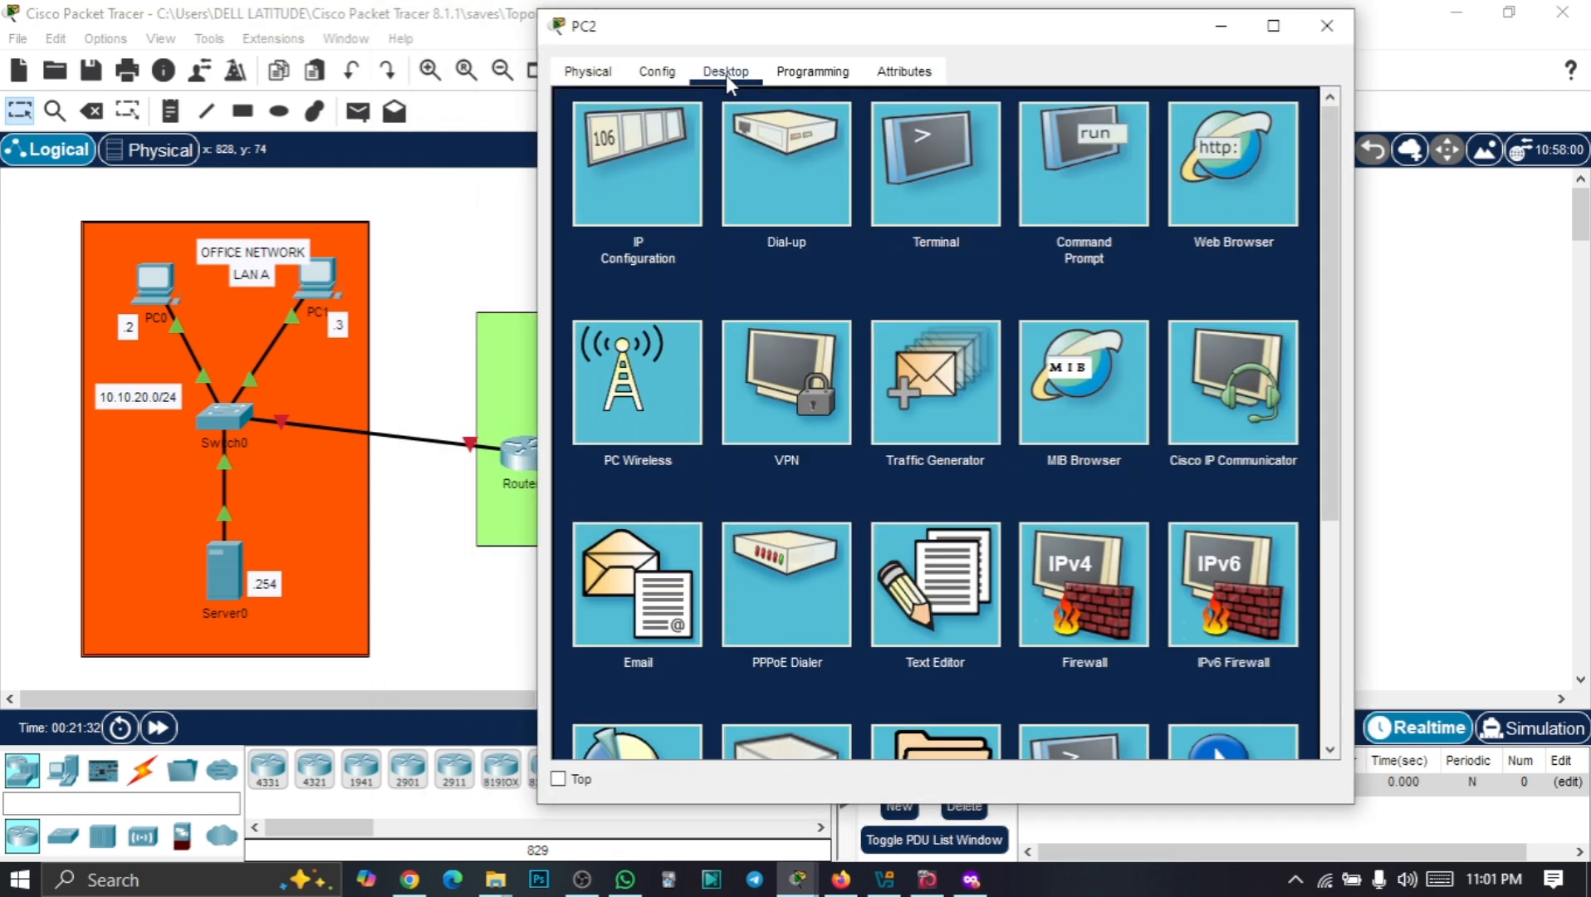
left_click(1084, 188)
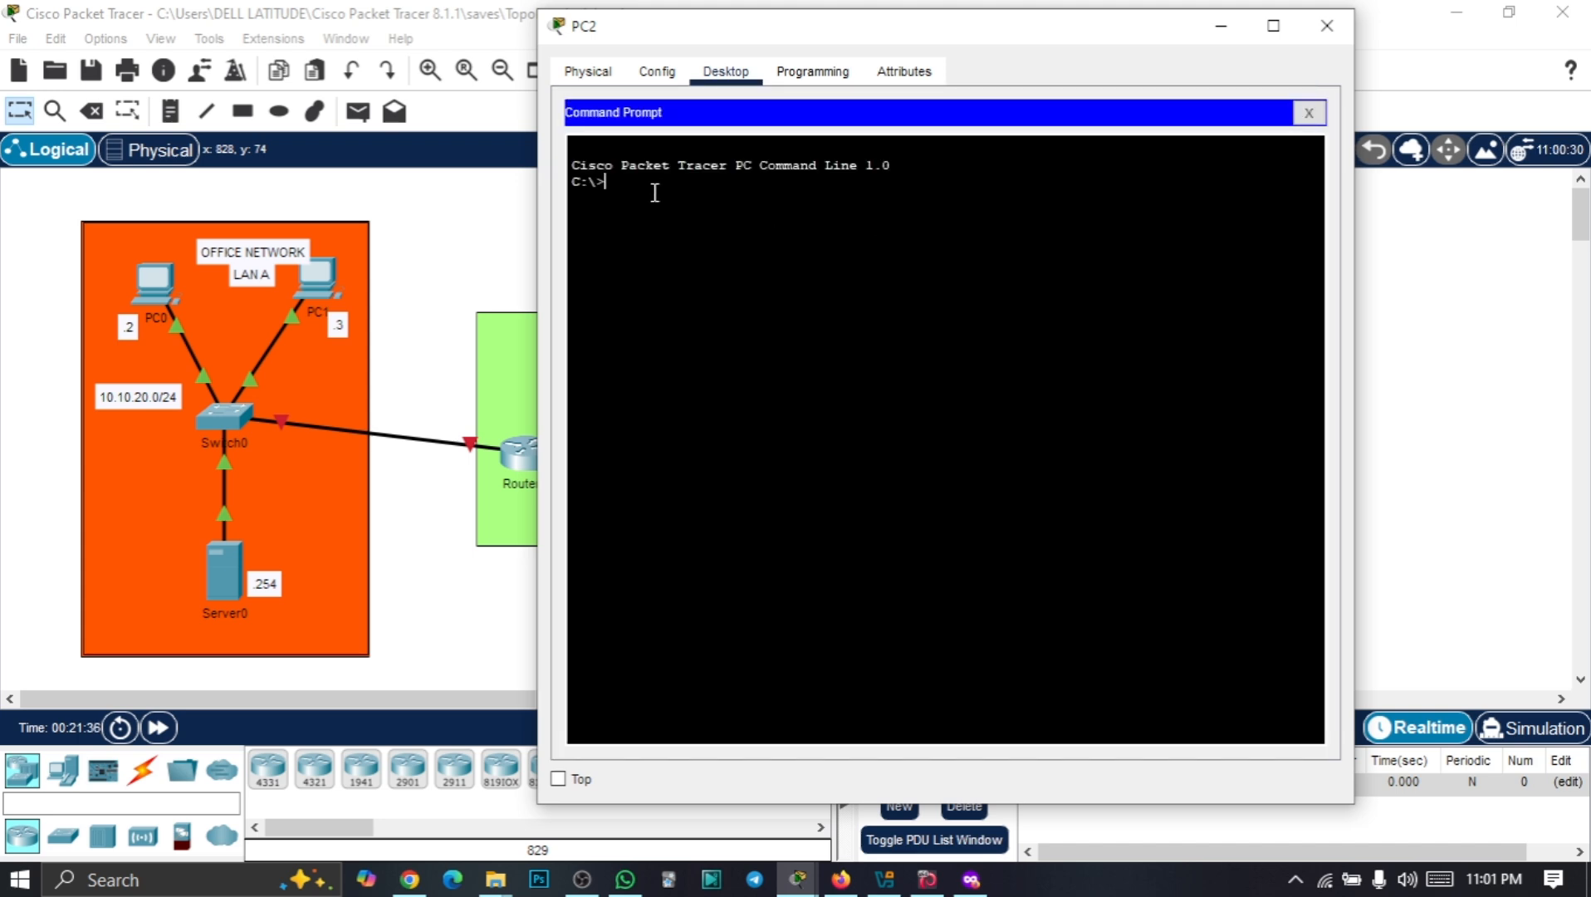
Ping 10.10.10.4 from PC2 and check the four replies with 0% loss
type("ping 10.10.10.4")
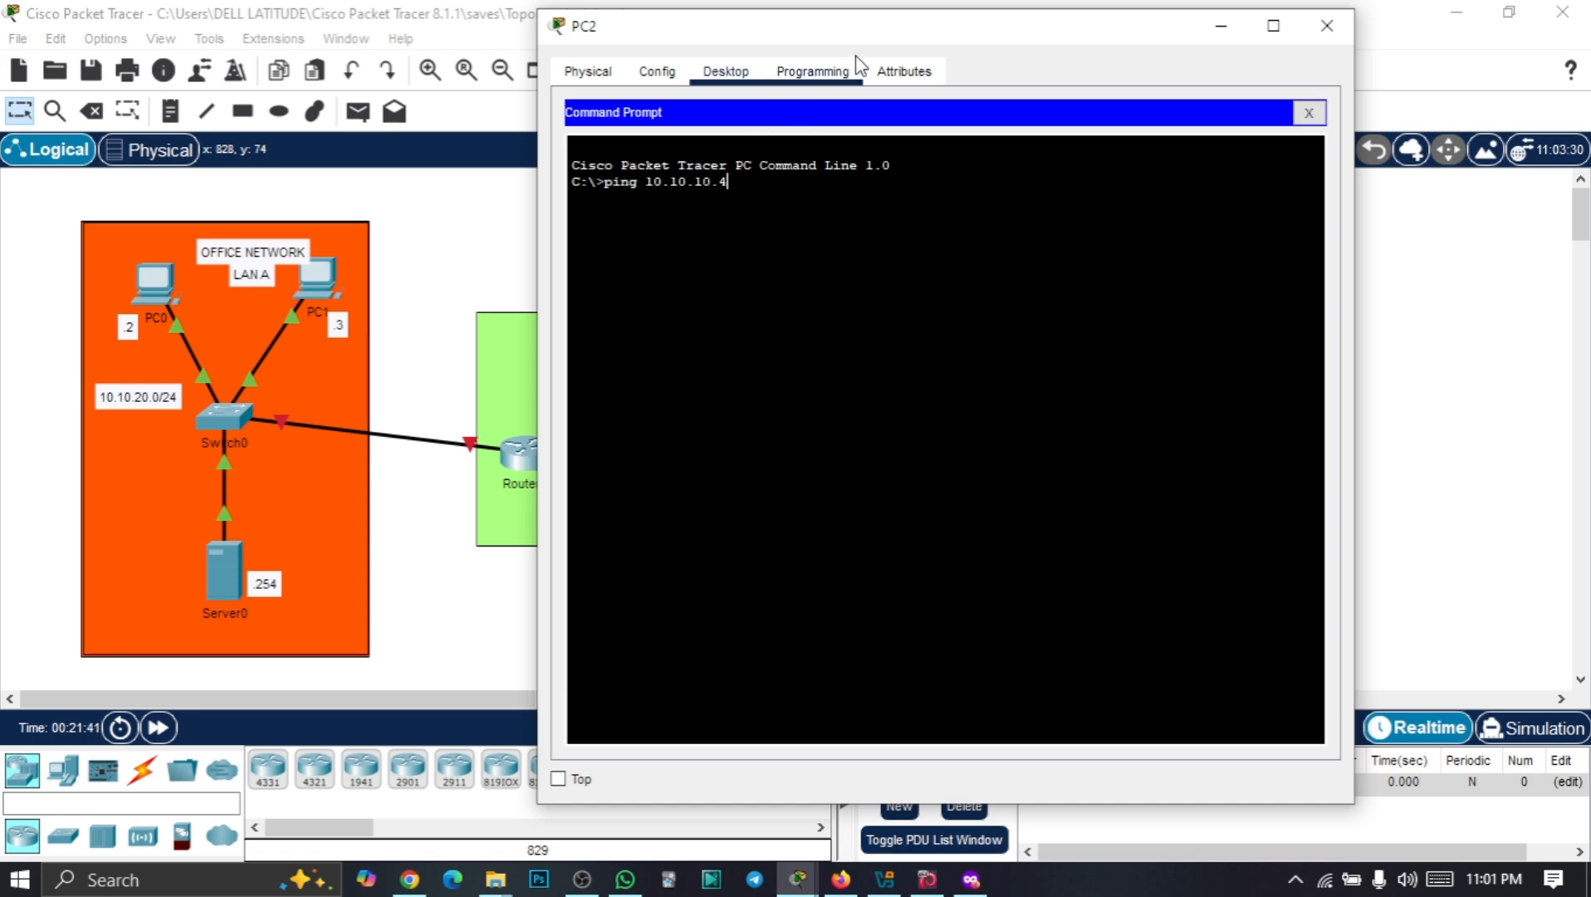
left_click_drag(890, 42, 306, 62)
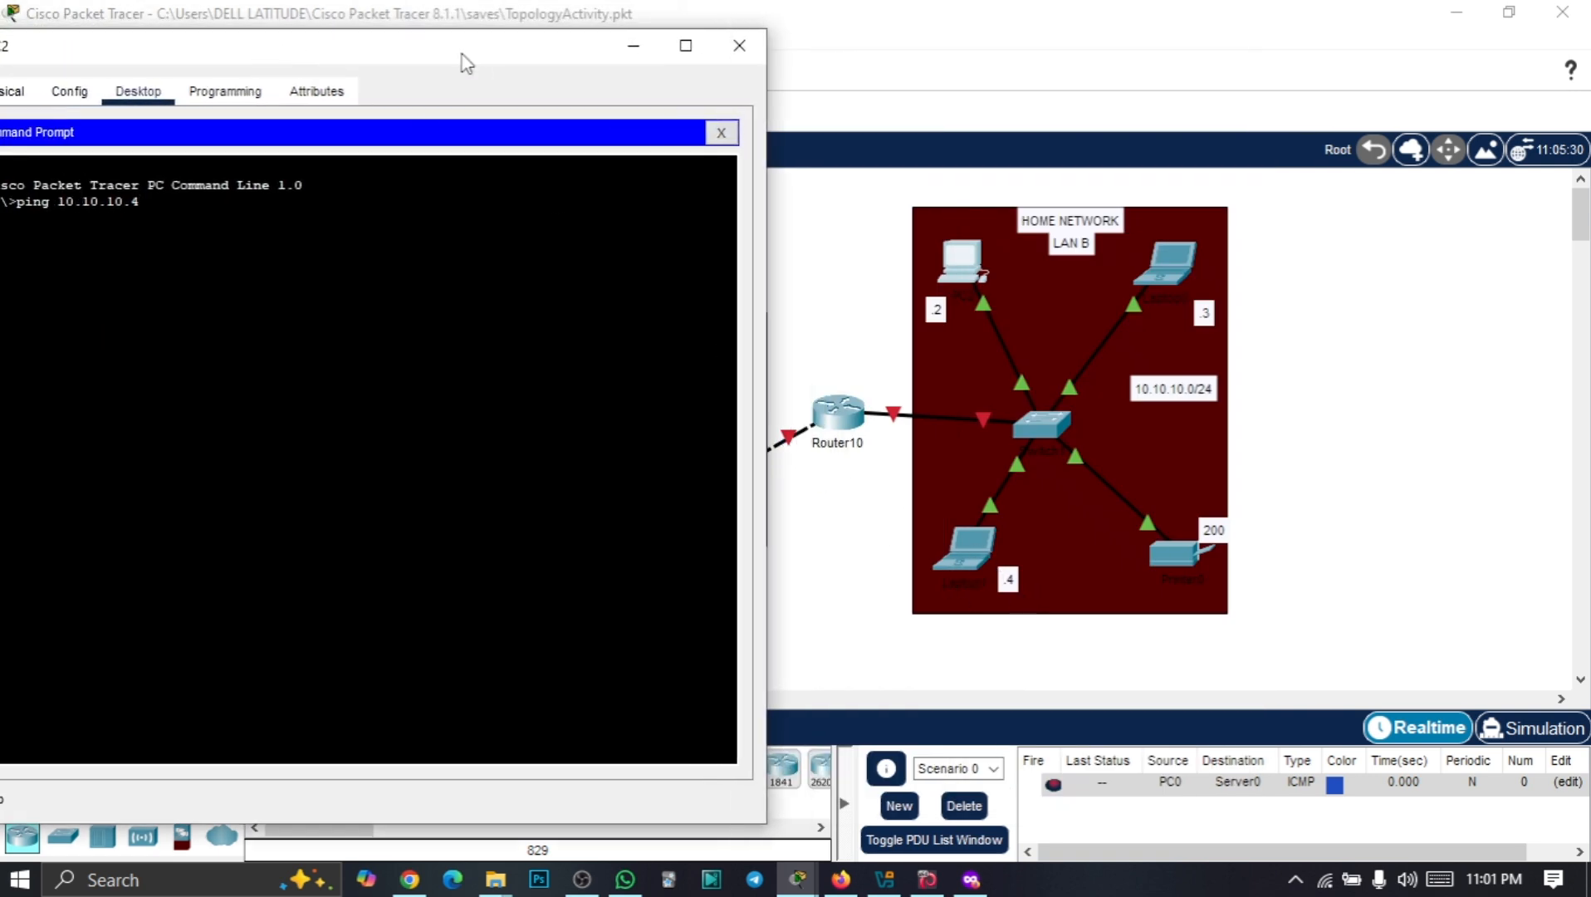
left_click_drag(462, 53, 789, 51)
key("Return")
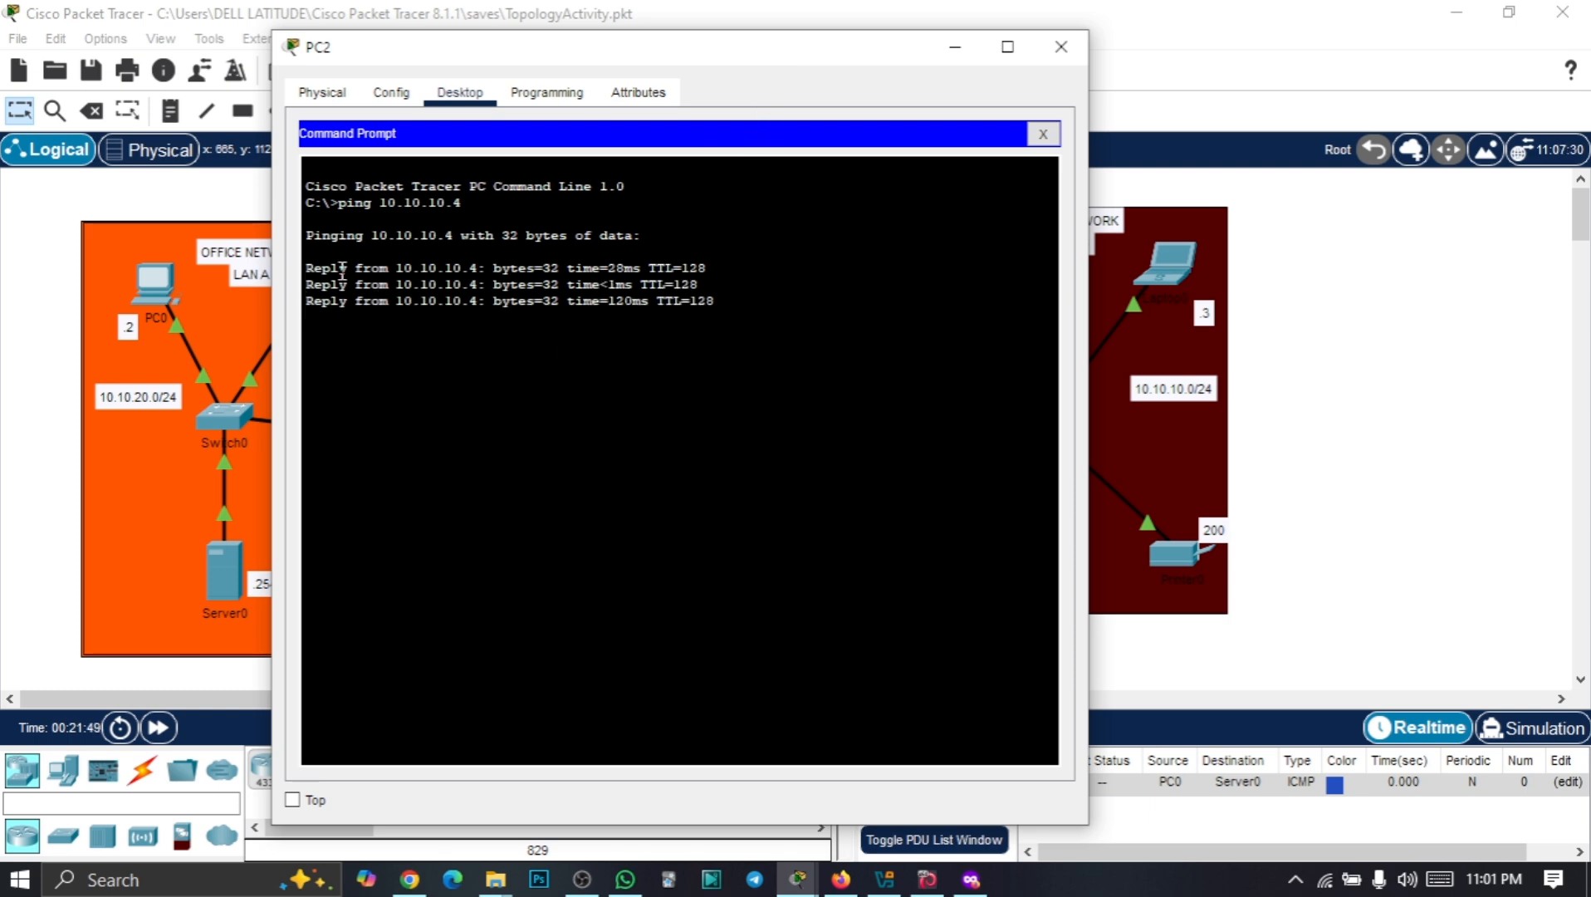
left_click_drag(346, 272, 524, 288)
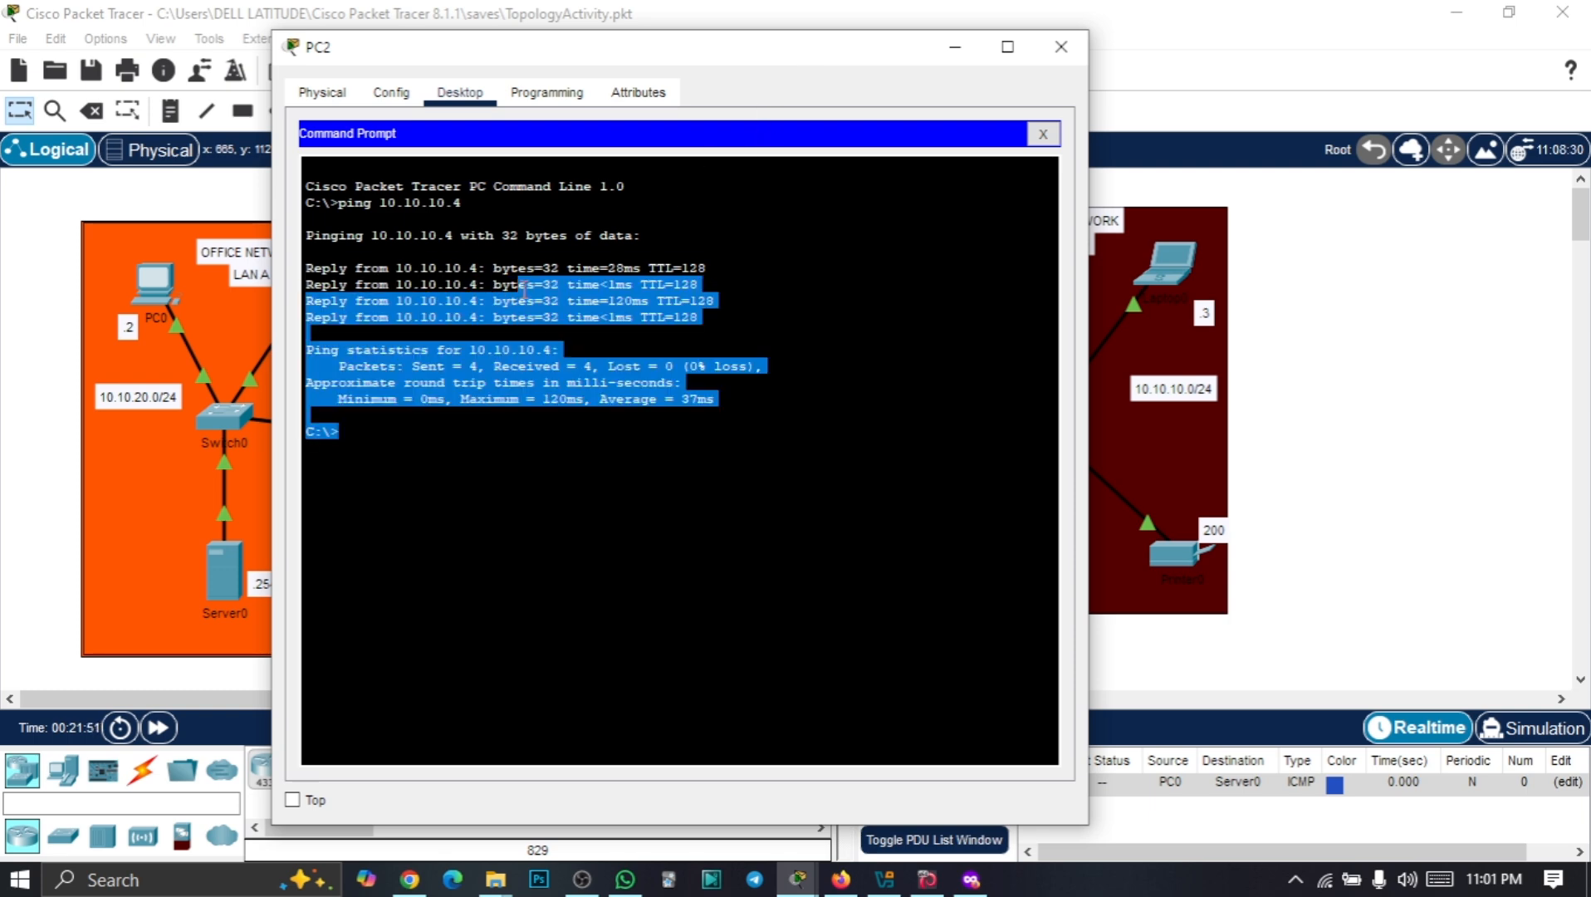
left_click(603, 382)
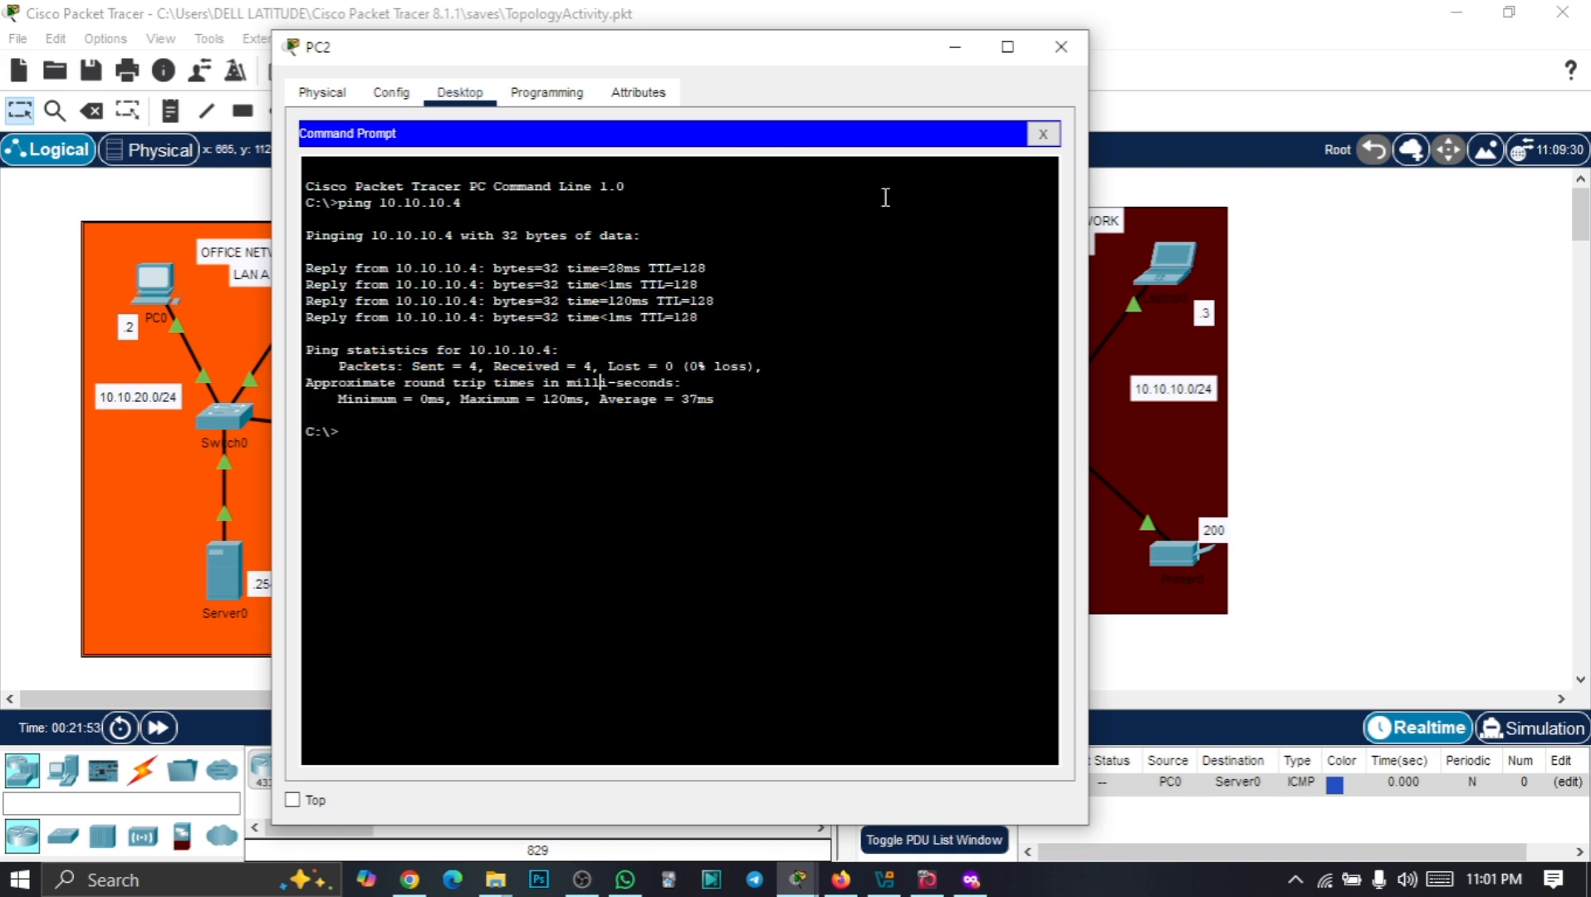
left_click_drag(653, 64, 436, 62)
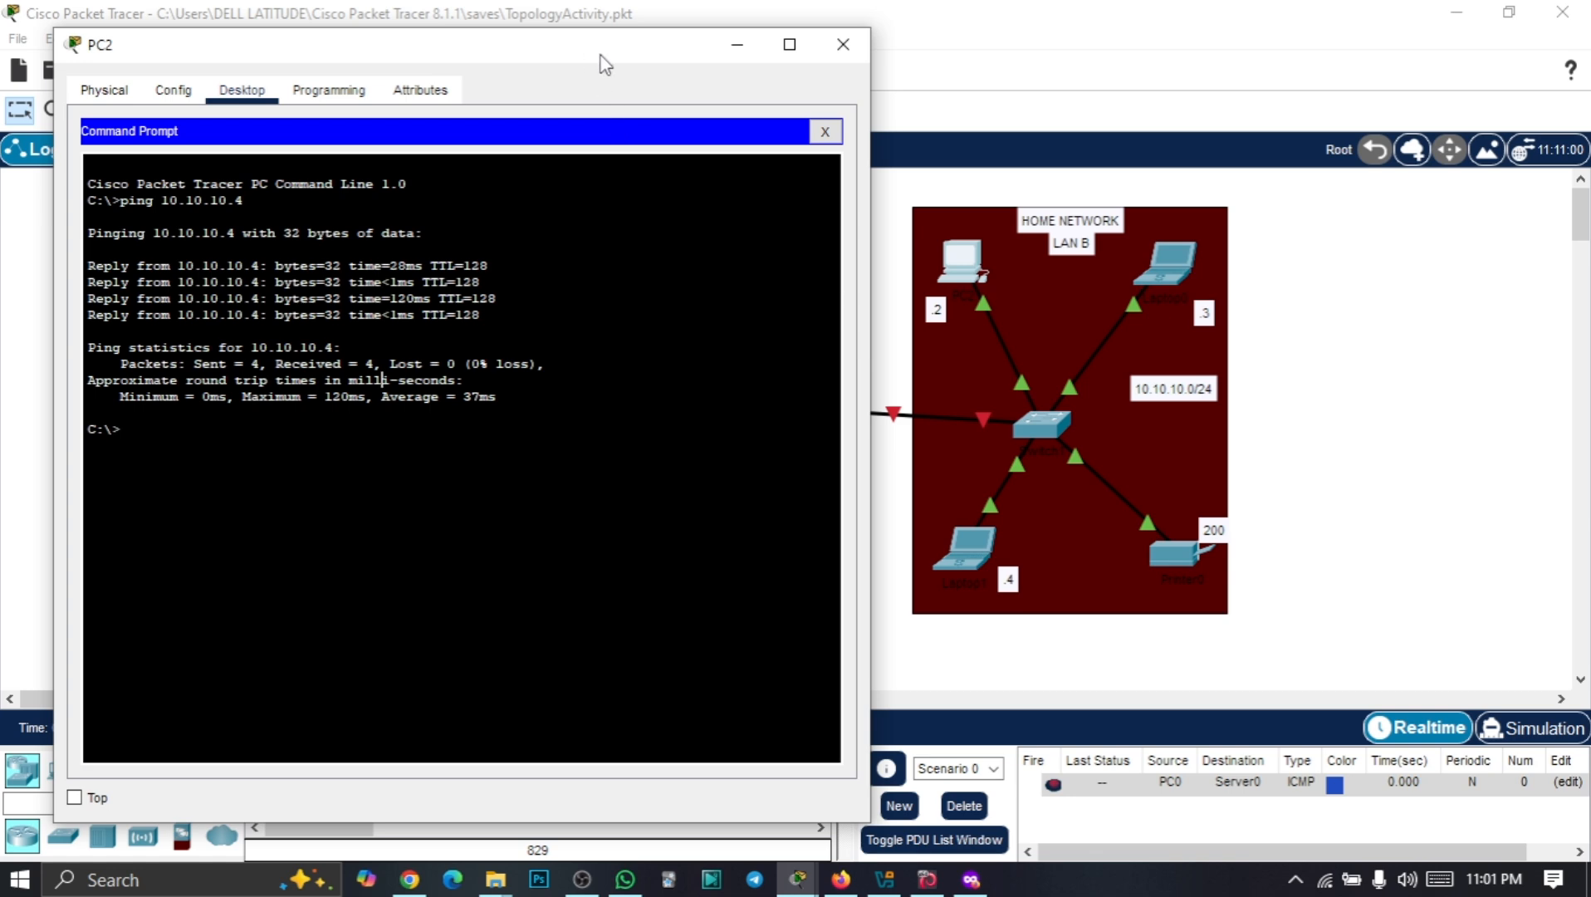
left_click_drag(596, 60, 1157, 33)
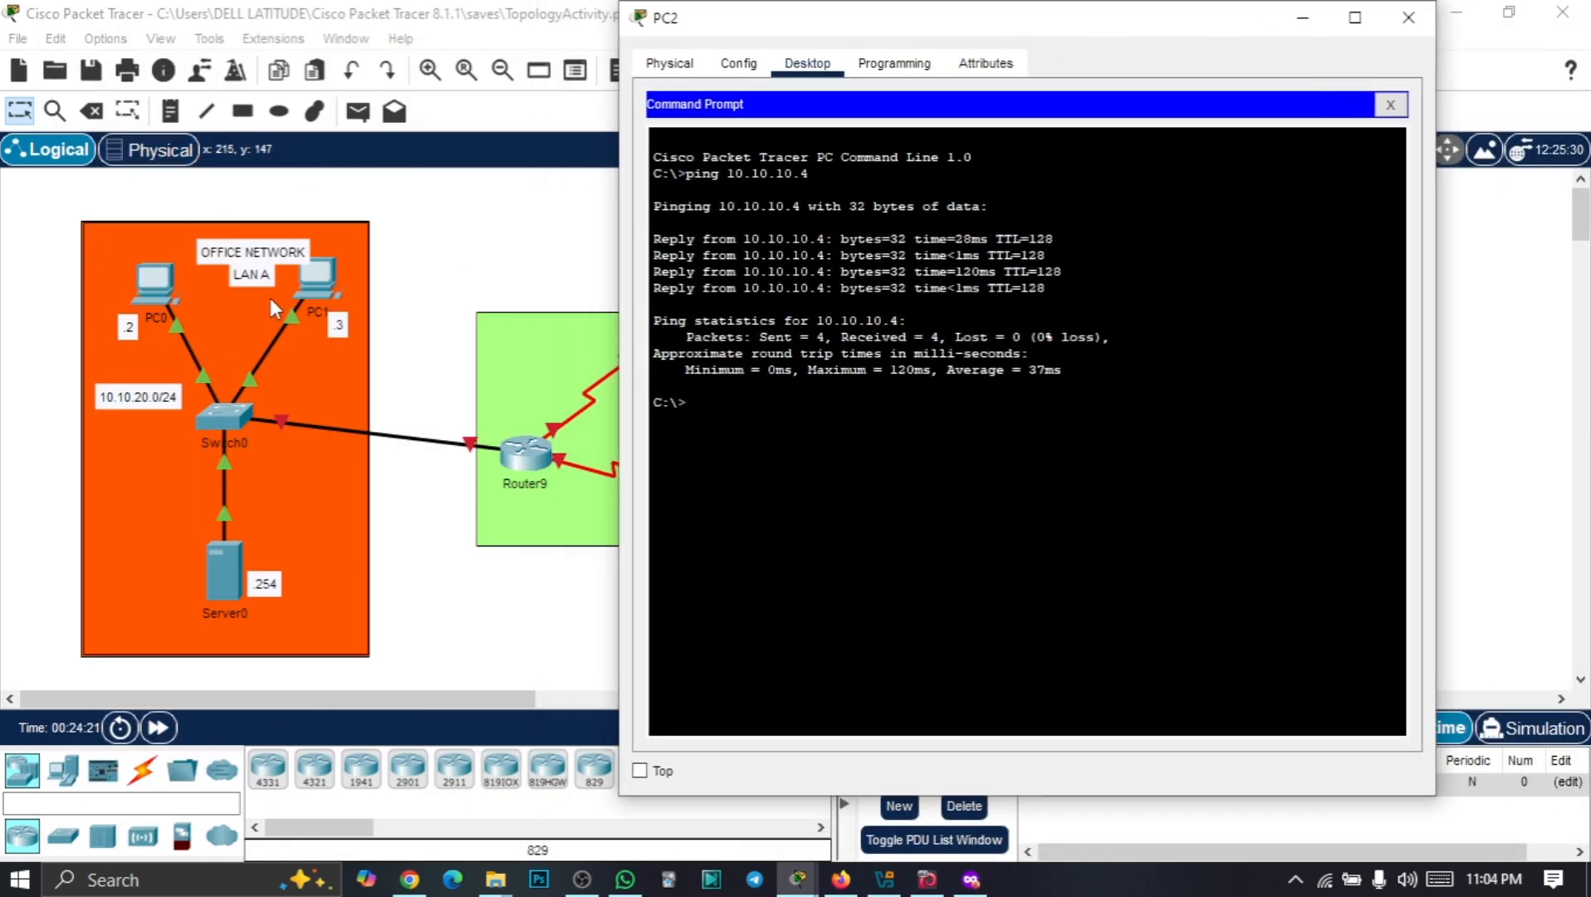
Close PC2's window and ping the server 10.10.20.254 from PC1's command prompt
left_click(1302, 20)
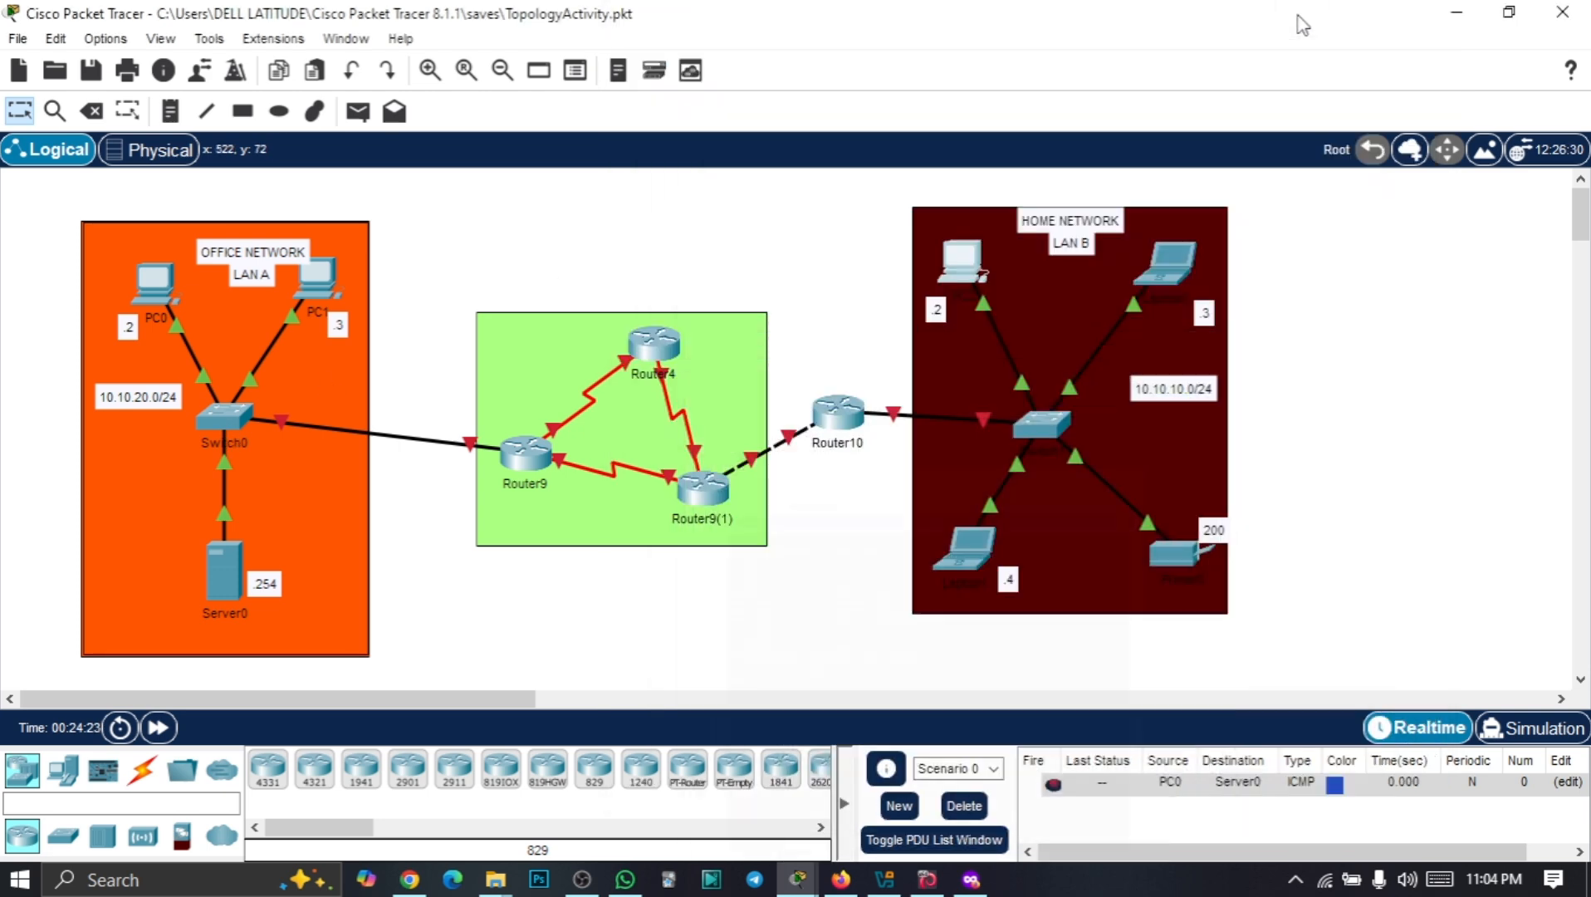
left_click(320, 280)
left_click_drag(694, 38, 850, 48)
left_click(735, 98)
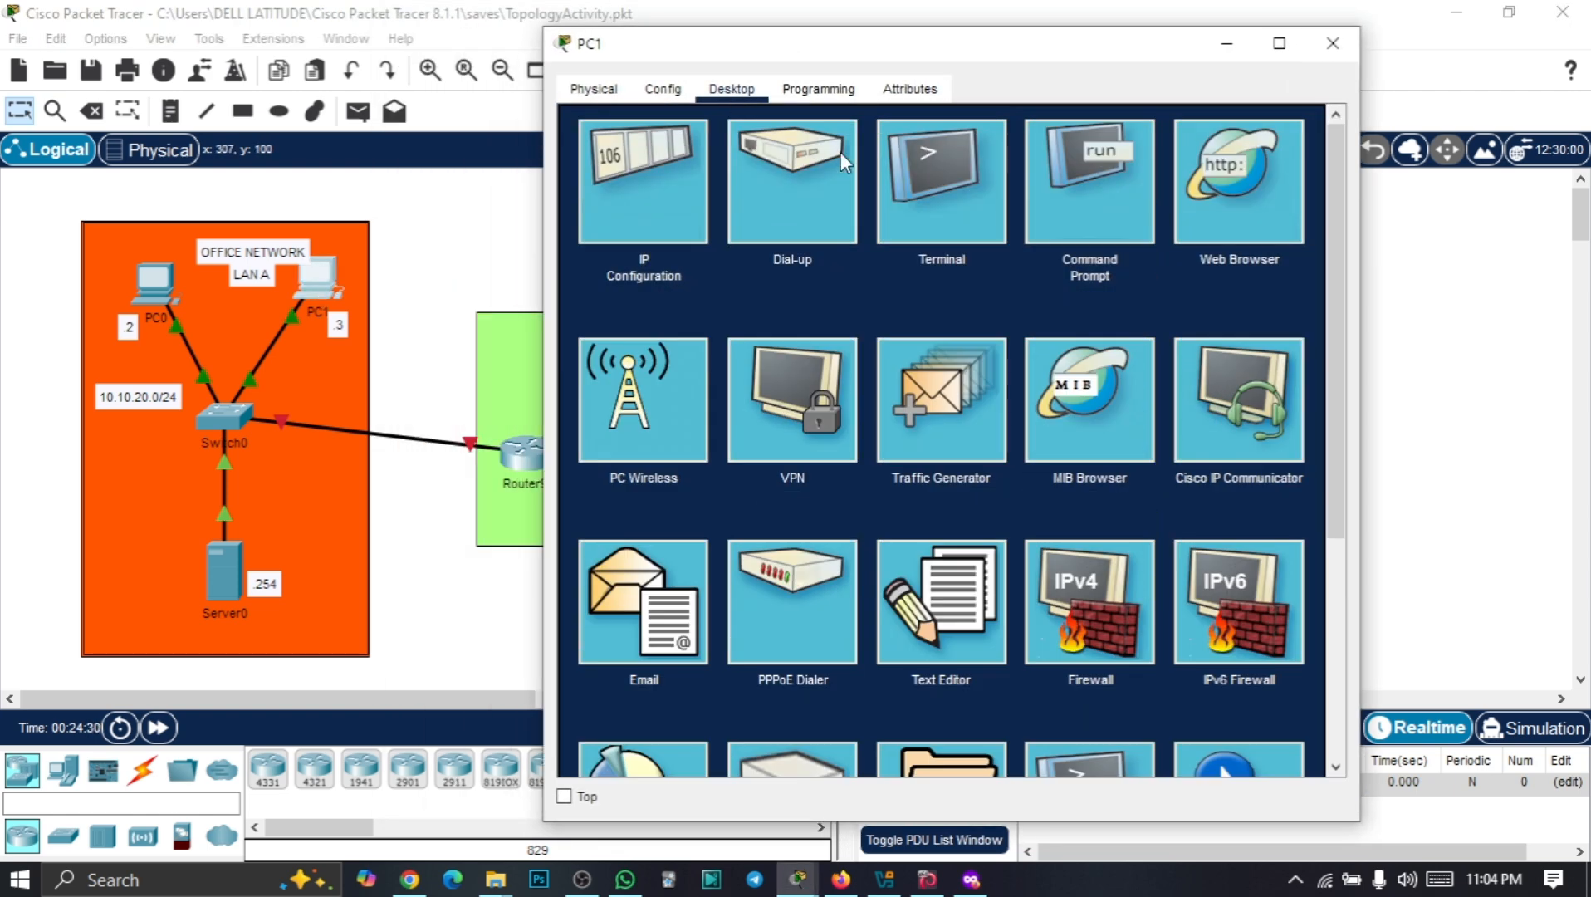
left_click(1104, 189)
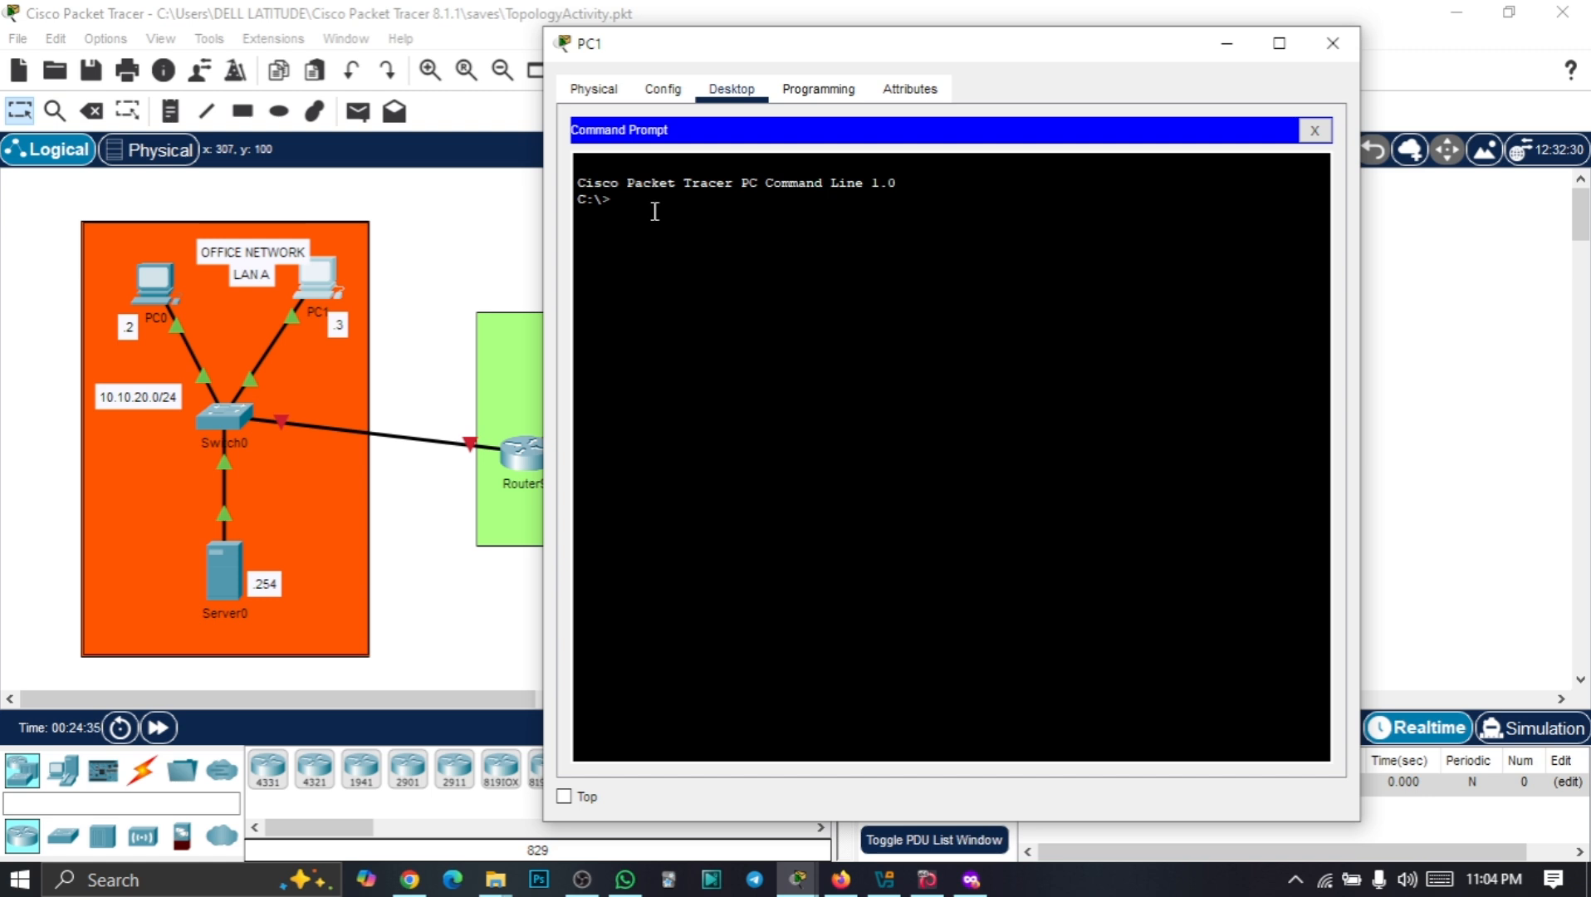
type("ping 10.10.20.254")
key("Return")
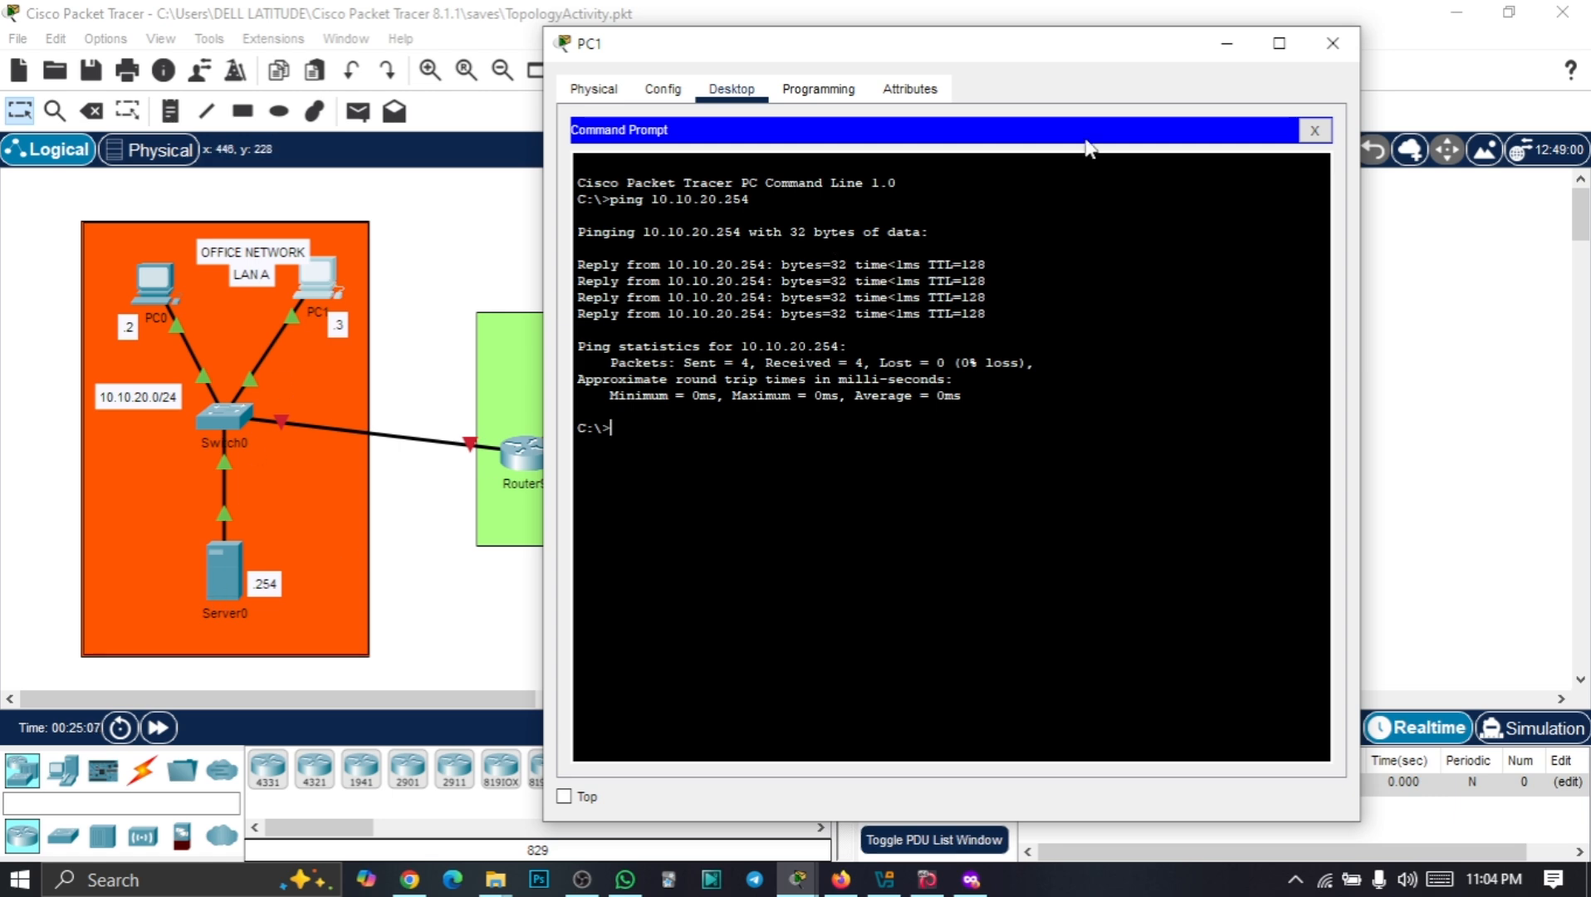
left_click(1227, 51)
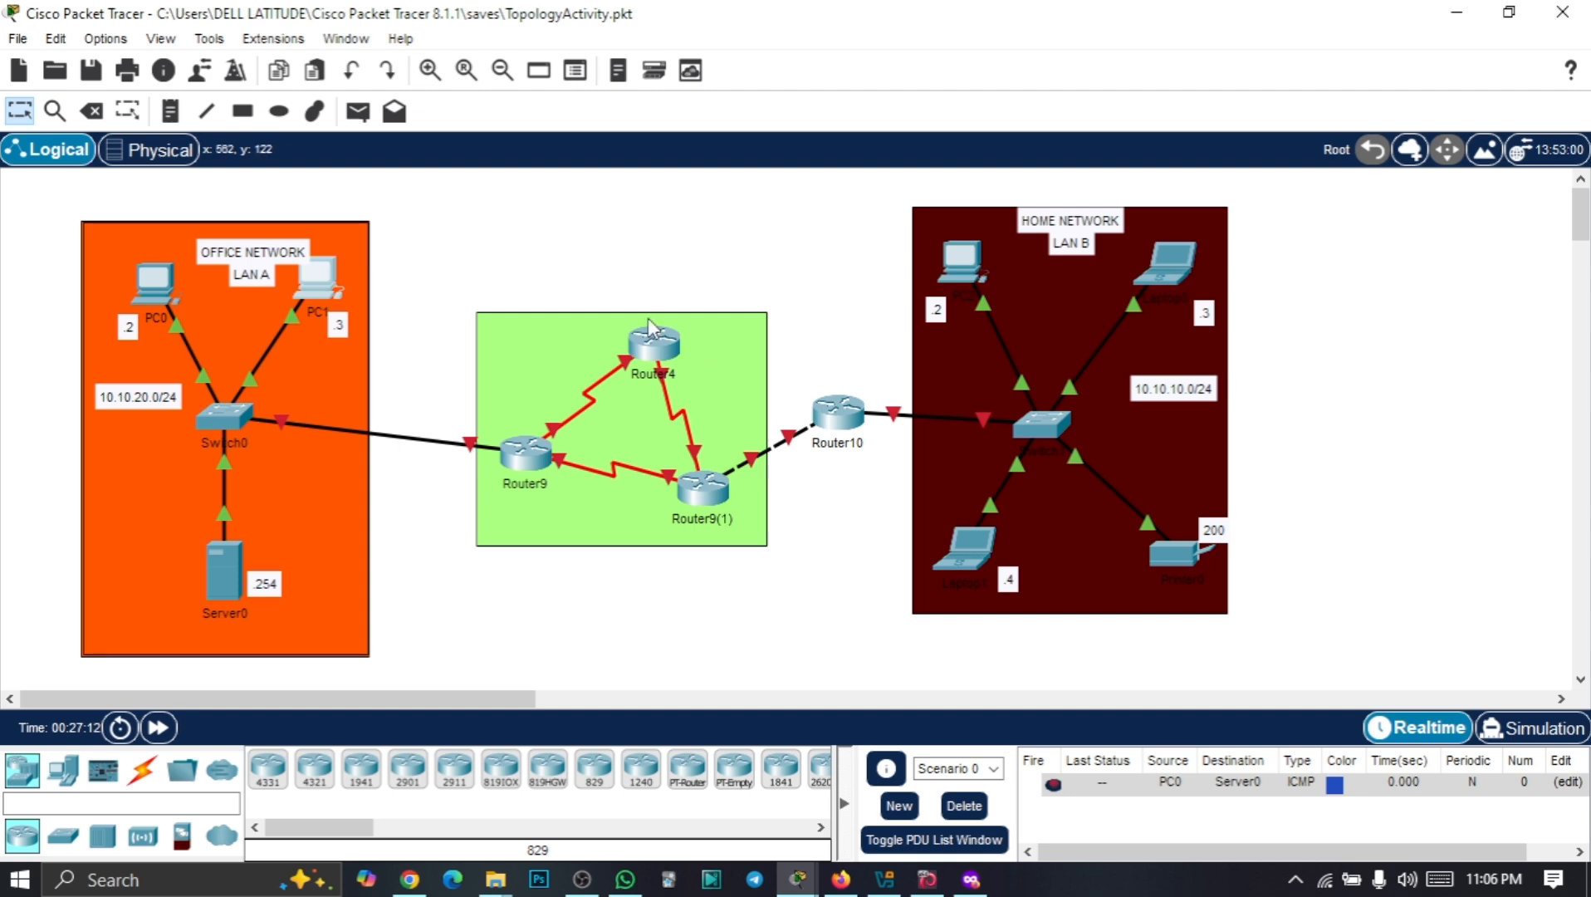
Delete PC1, Router4, Router9 and Router9(1), then drag Router10 into the green area
left_click(91, 113)
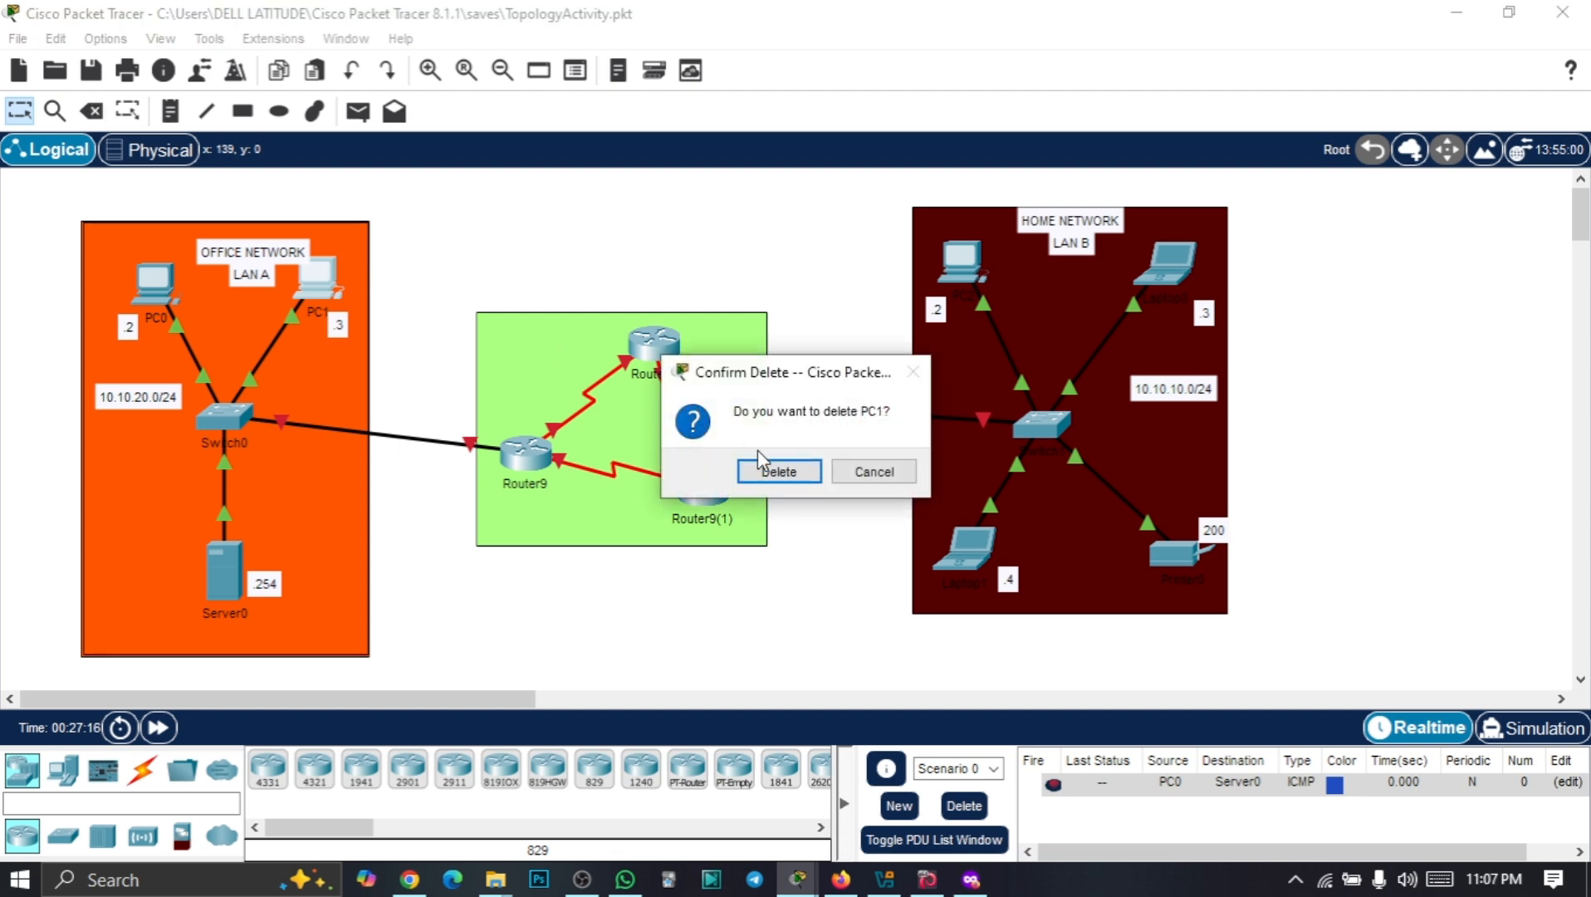
left_click(785, 471)
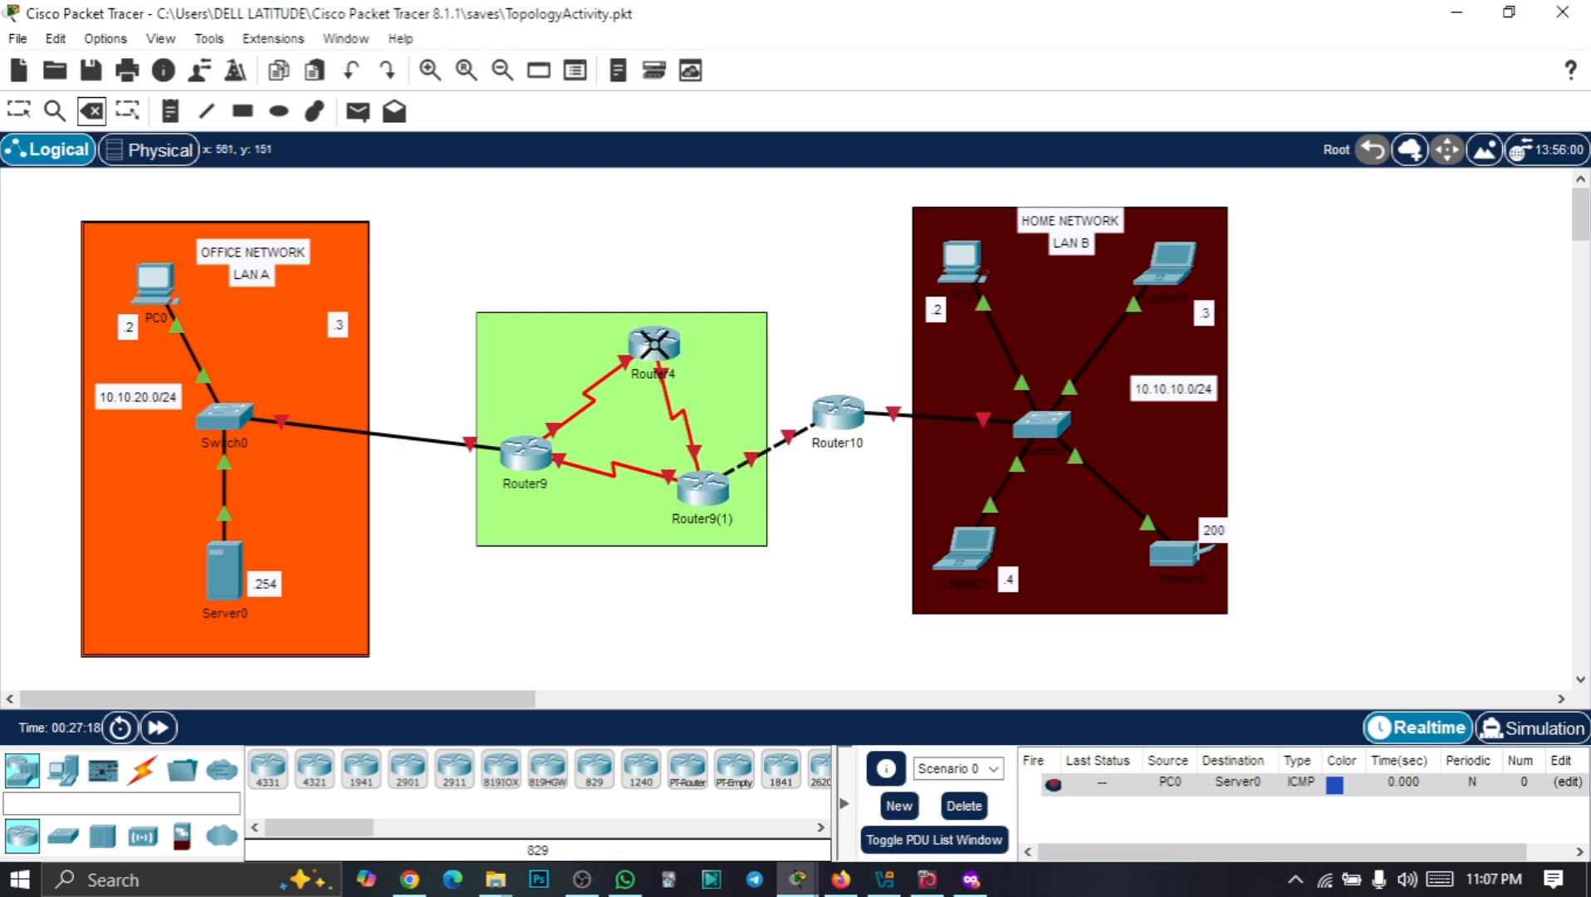
left_click(648, 342)
left_click(778, 471)
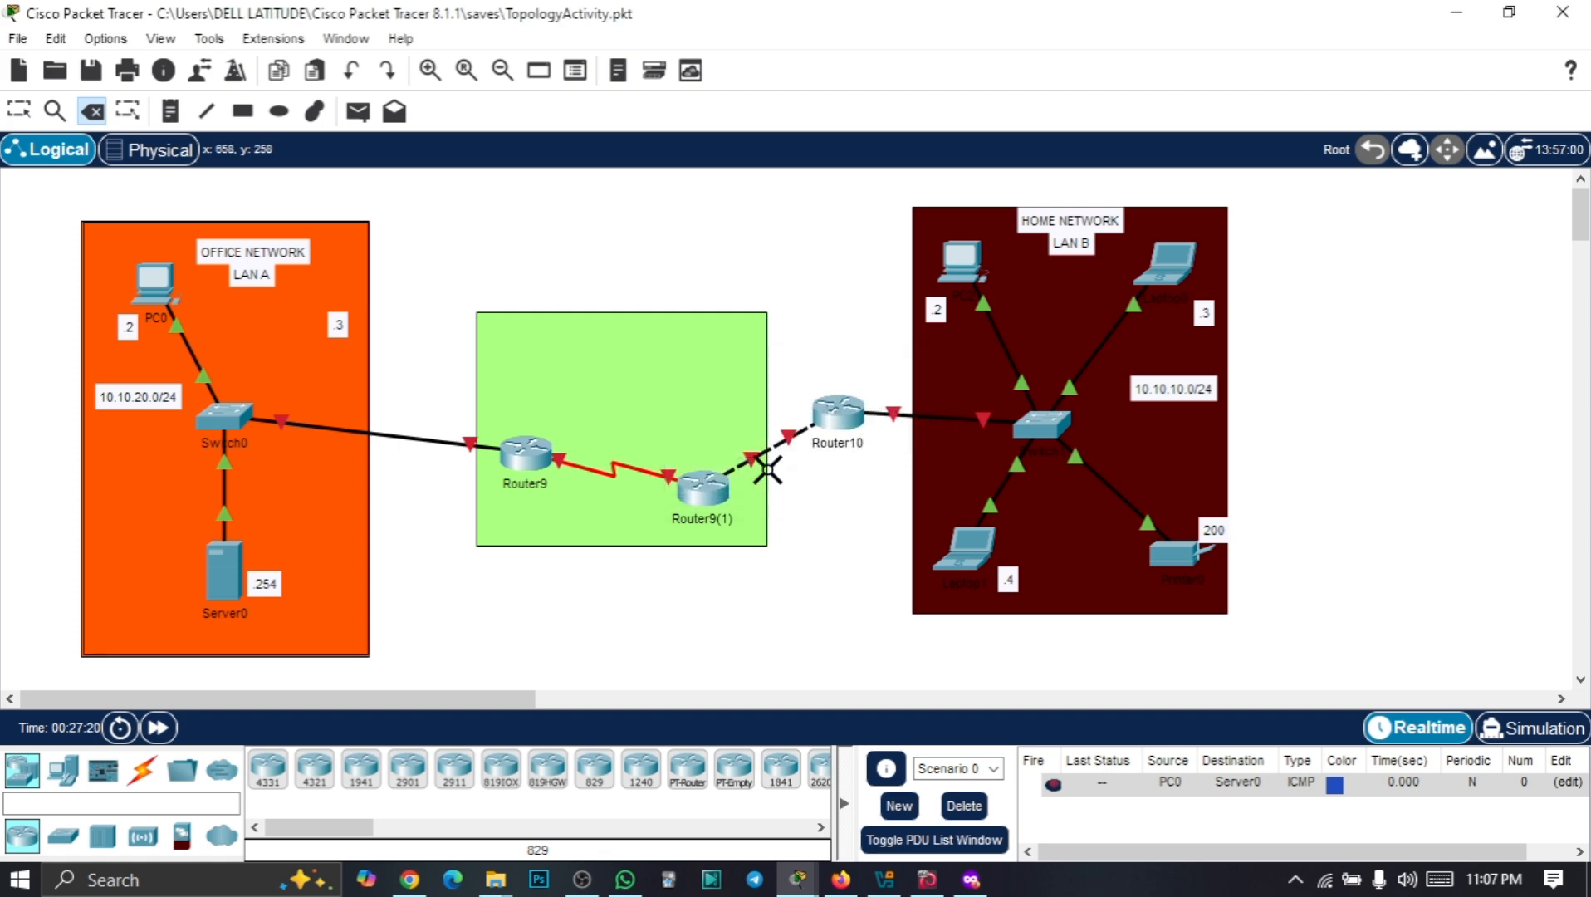
left_click(542, 456)
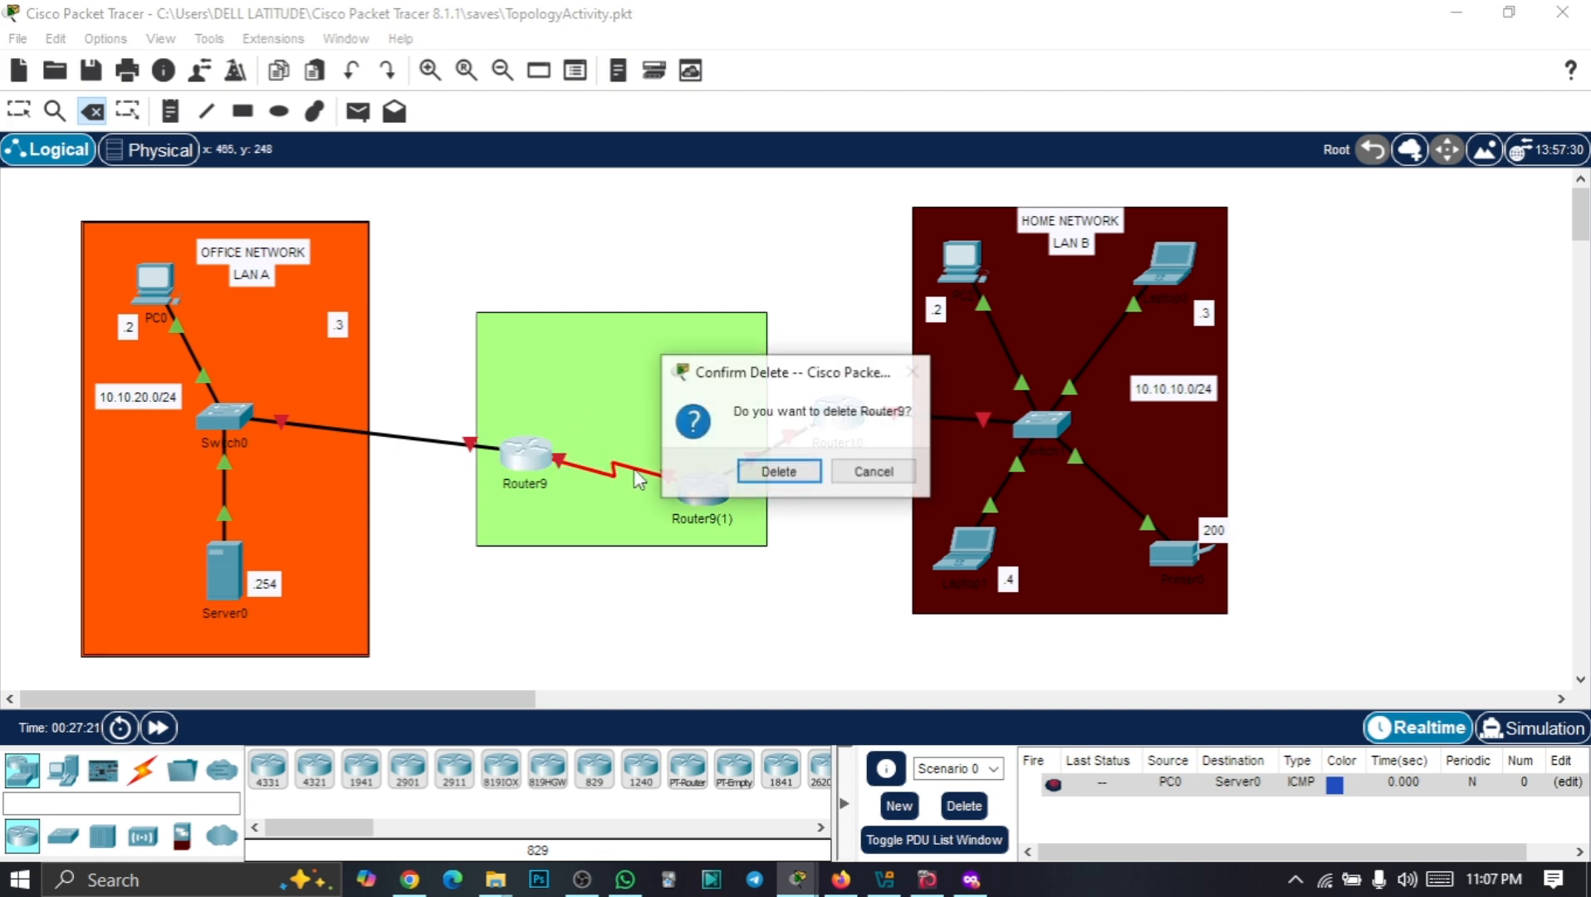
left_click(776, 473)
left_click(703, 490)
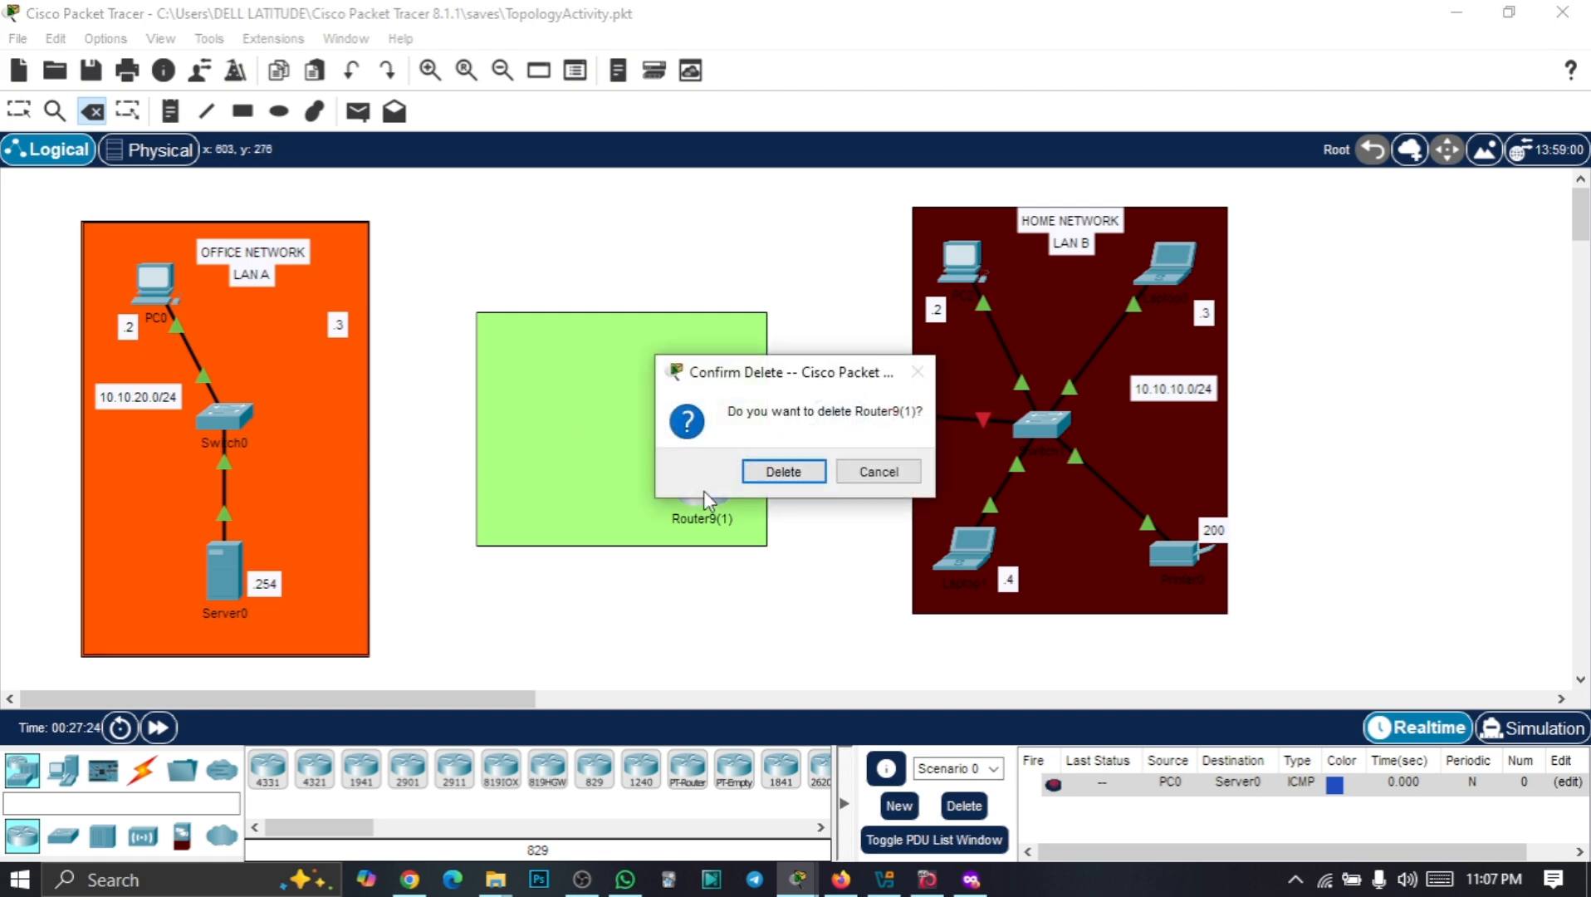
left_click(776, 473)
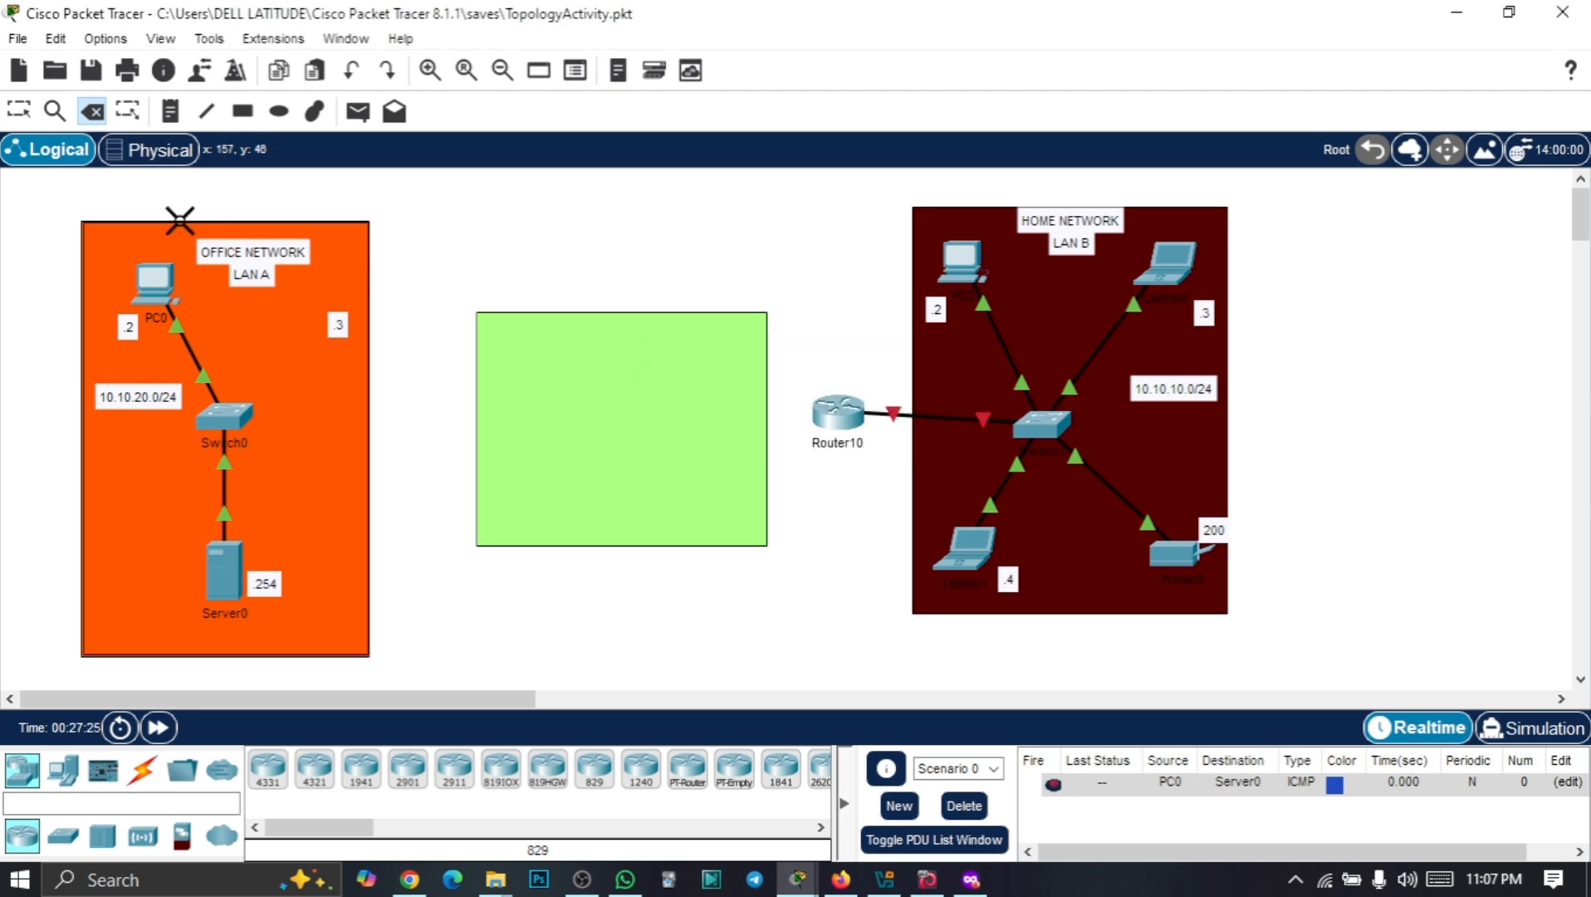
left_click(20, 110)
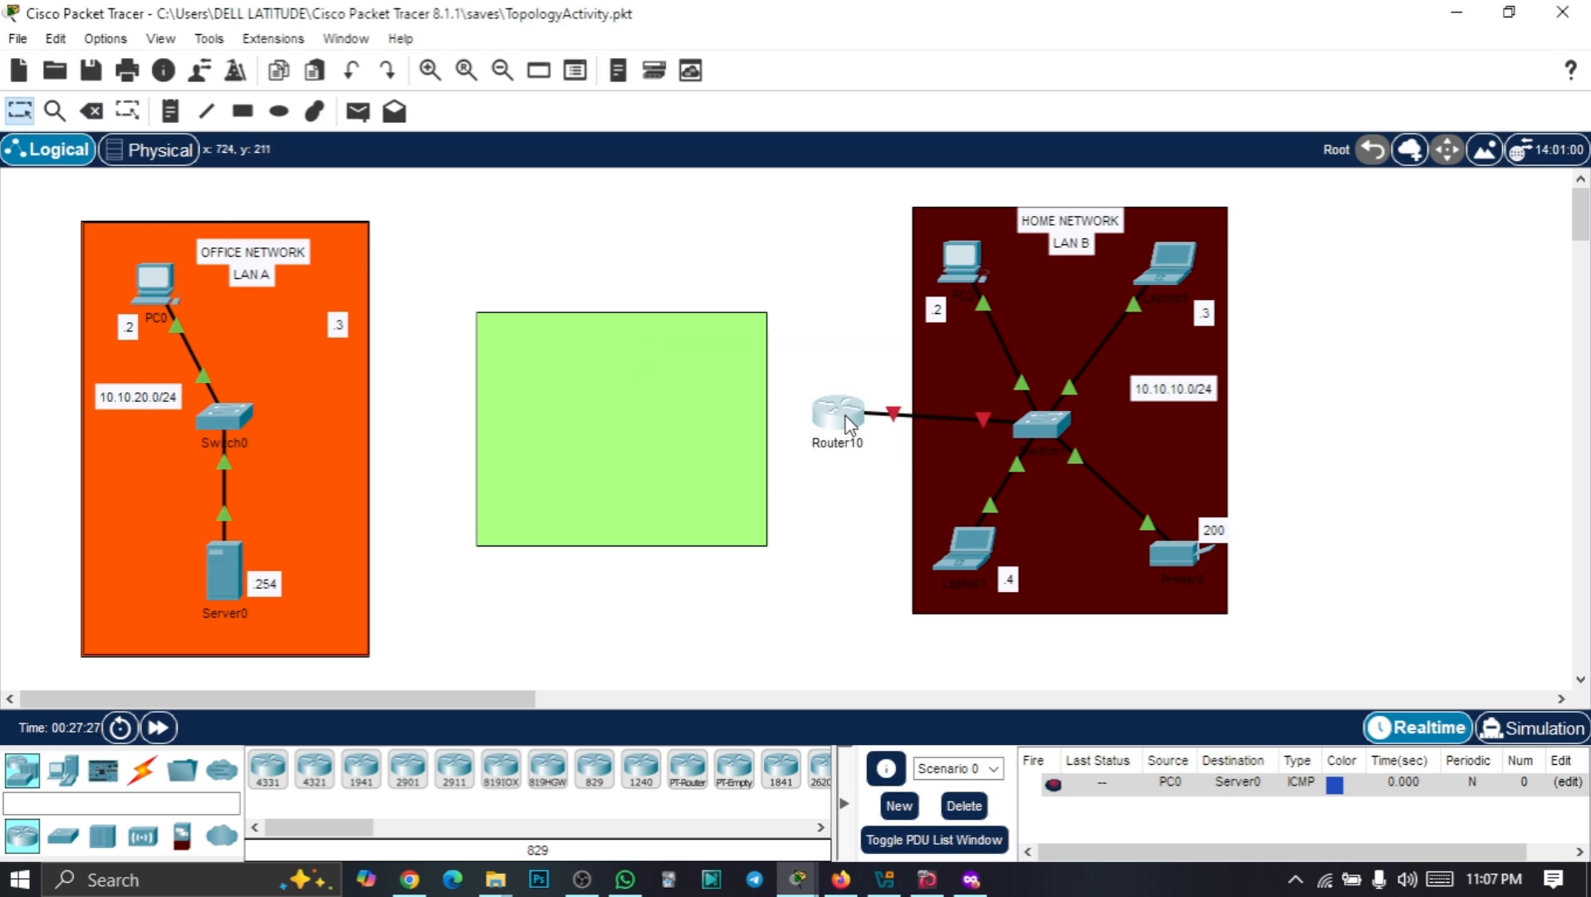
left_click_drag(837, 411, 639, 431)
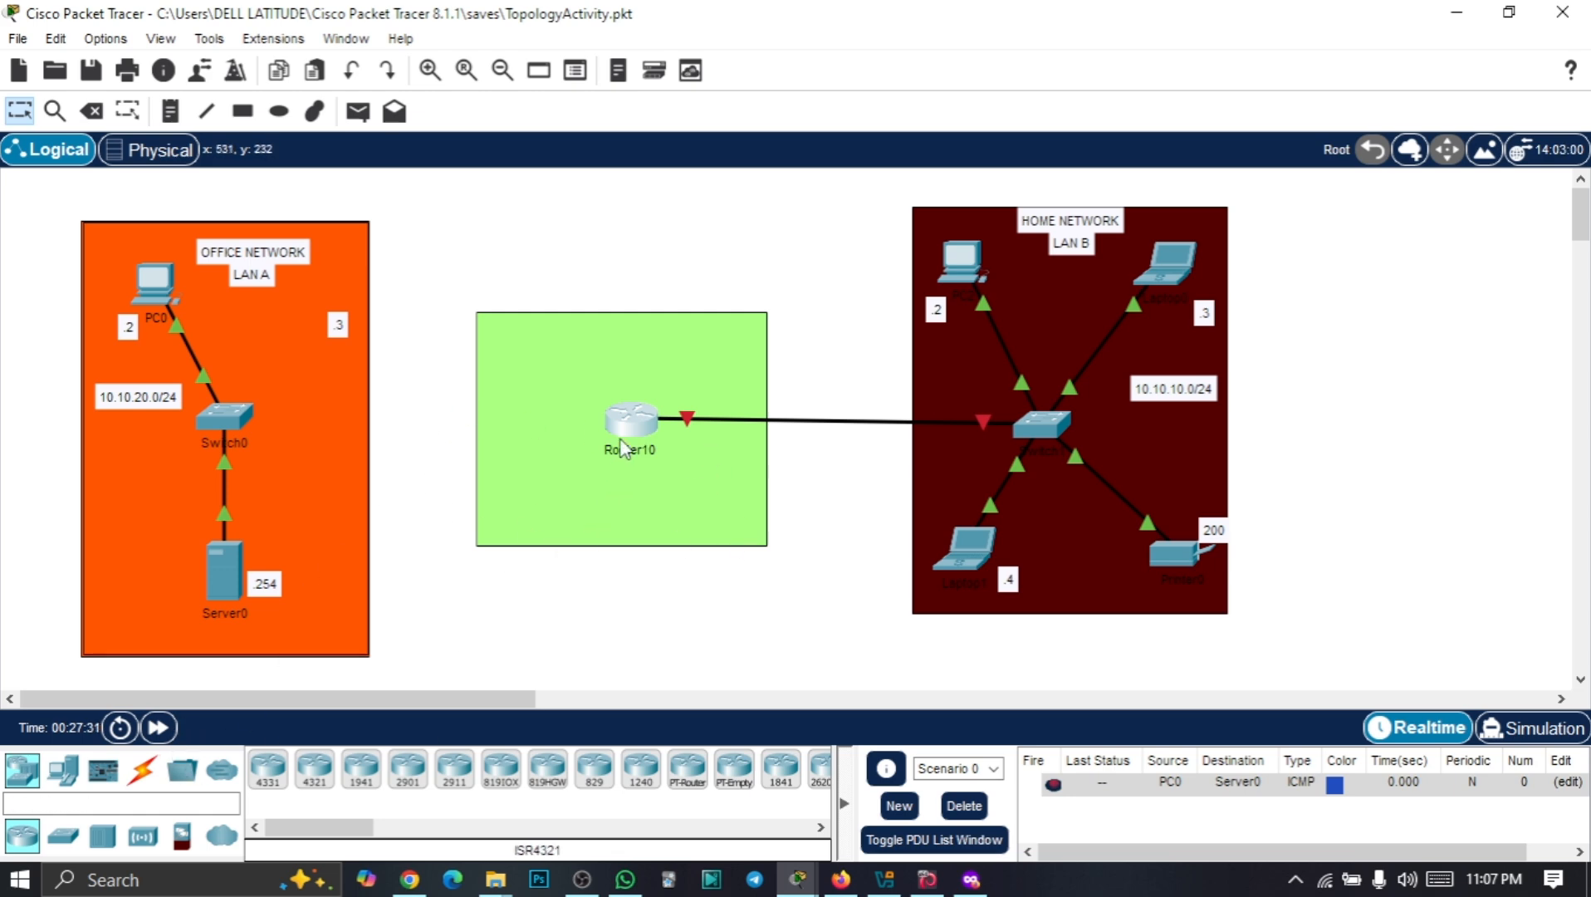
Cable Switch0 FastEthernet2/1 to Router10 GigabitEthernet0/0 with copper straight-through
left_click(143, 770)
left_click(361, 771)
left_click(225, 412)
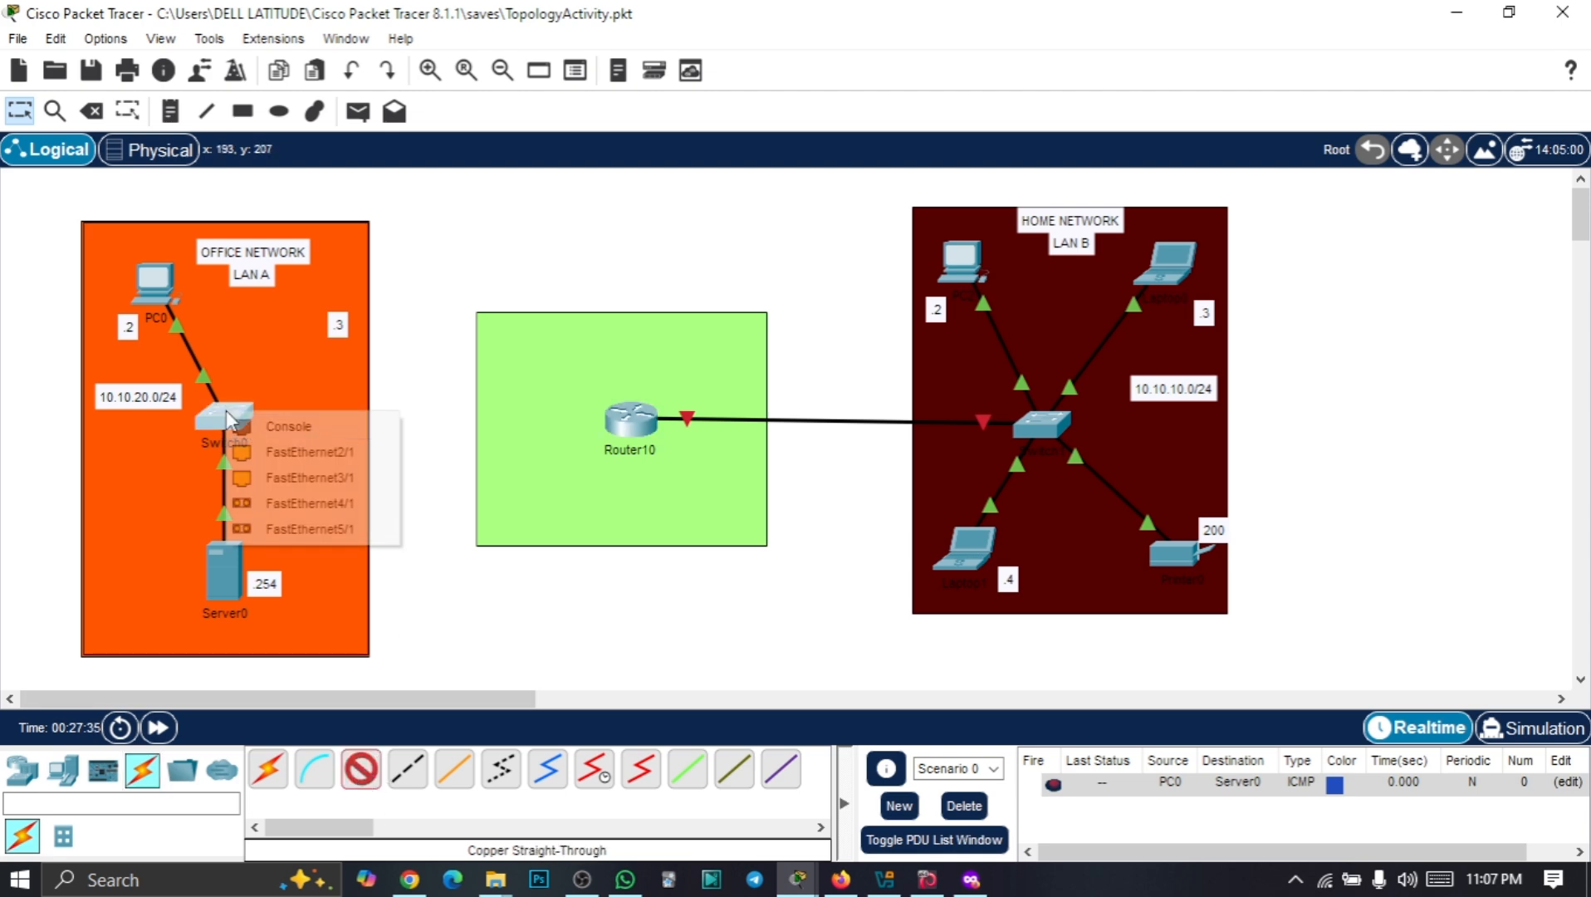
left_click(337, 453)
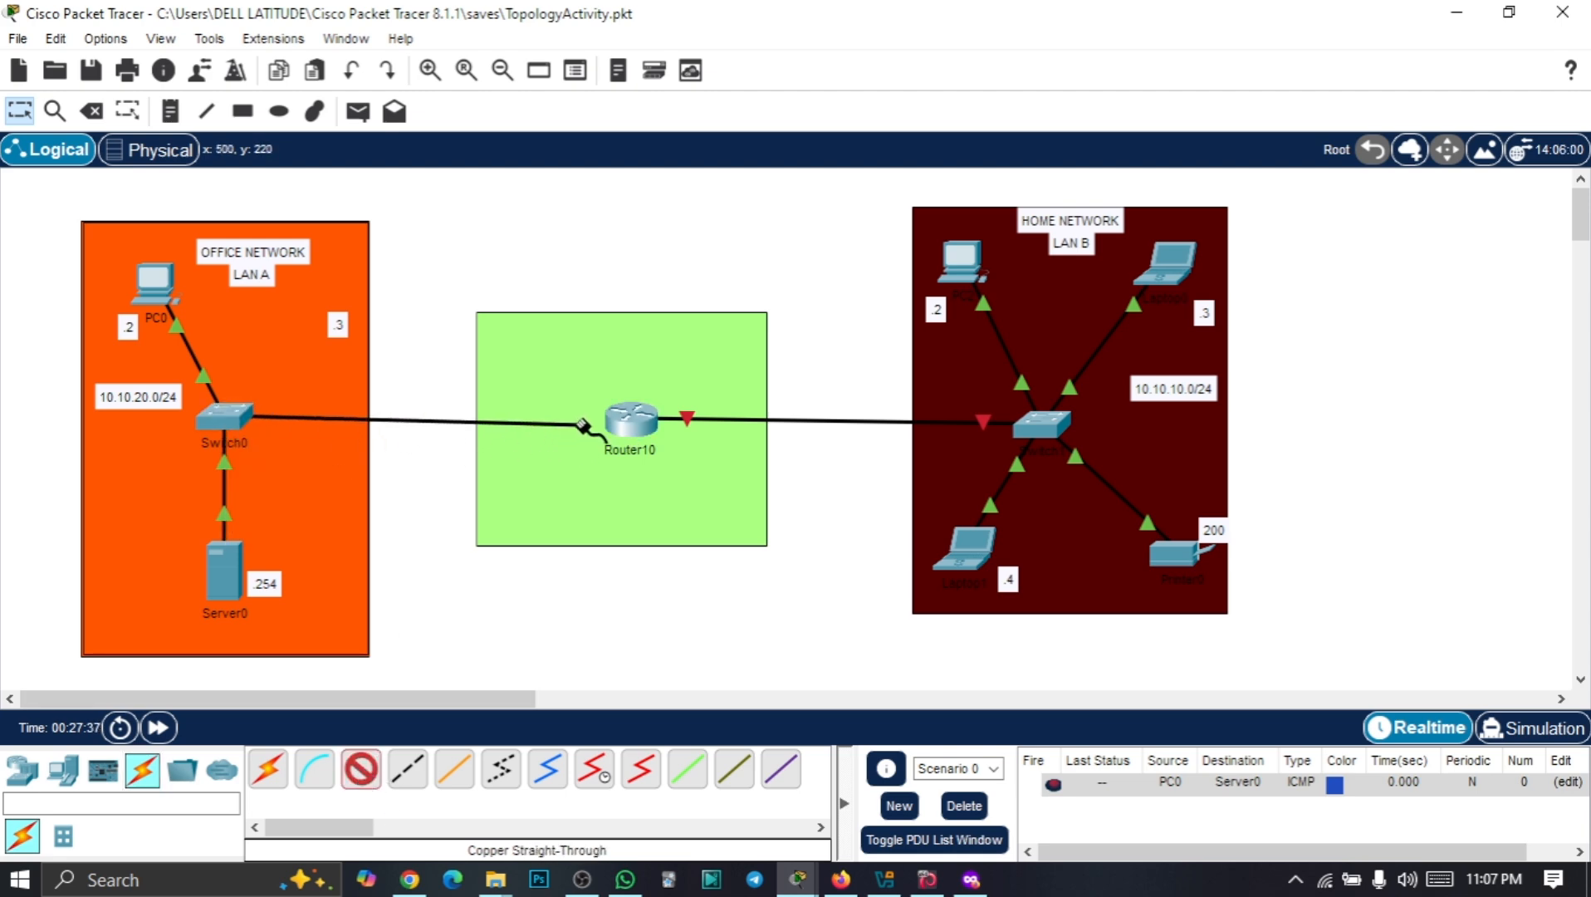
left_click(624, 424)
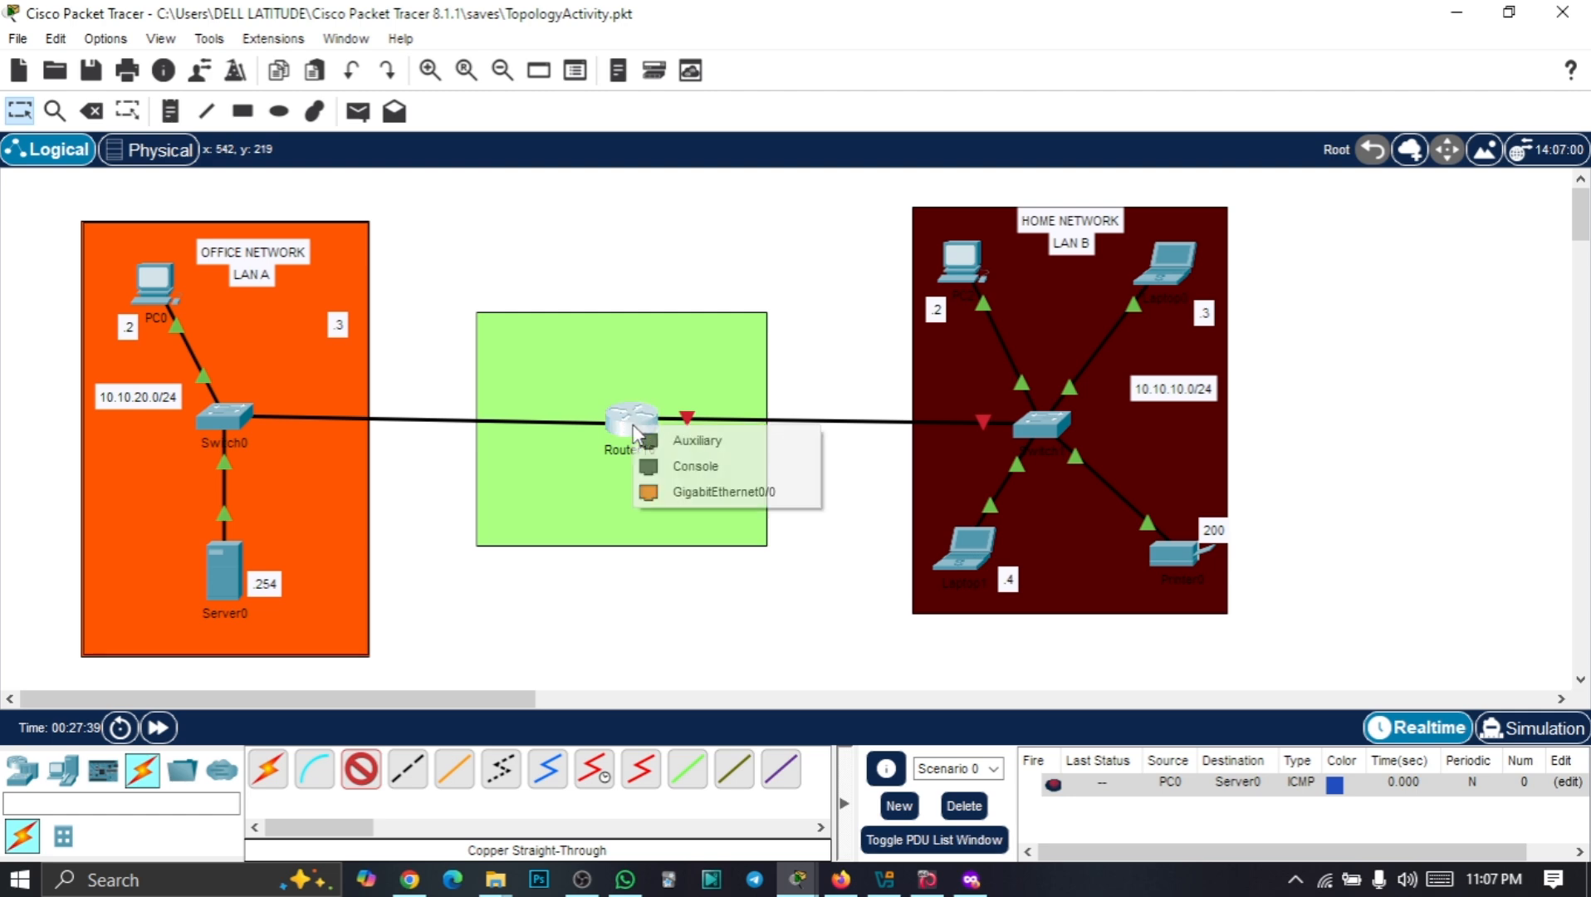
left_click(683, 491)
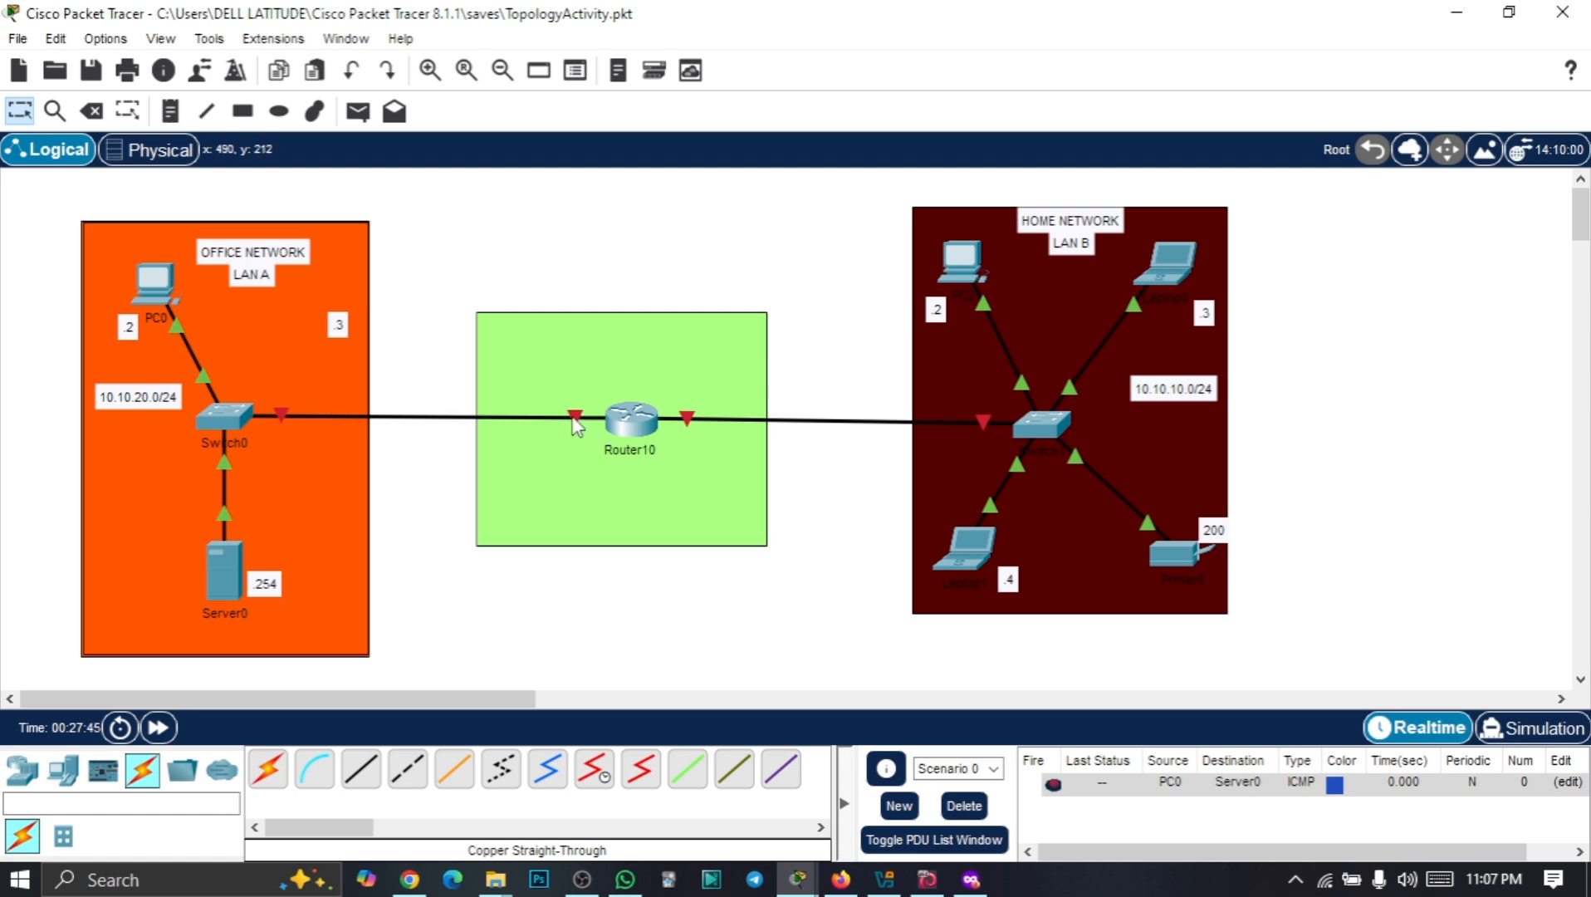
mouse_move(571, 424)
mouse_move(1023, 377)
mouse_move(818, 421)
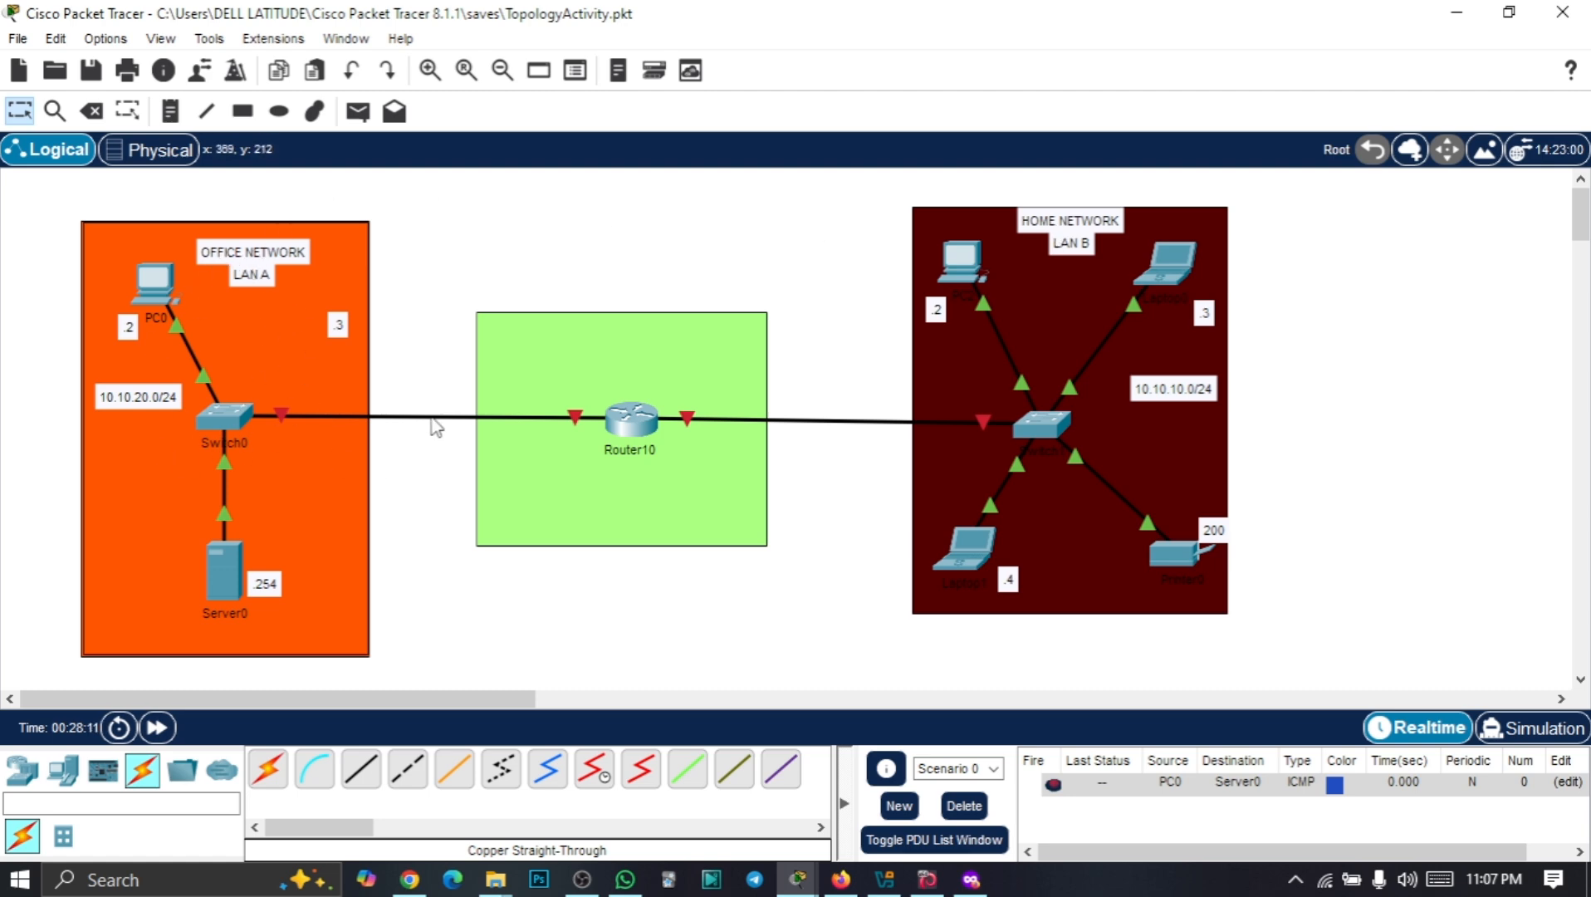
mouse_move(434, 425)
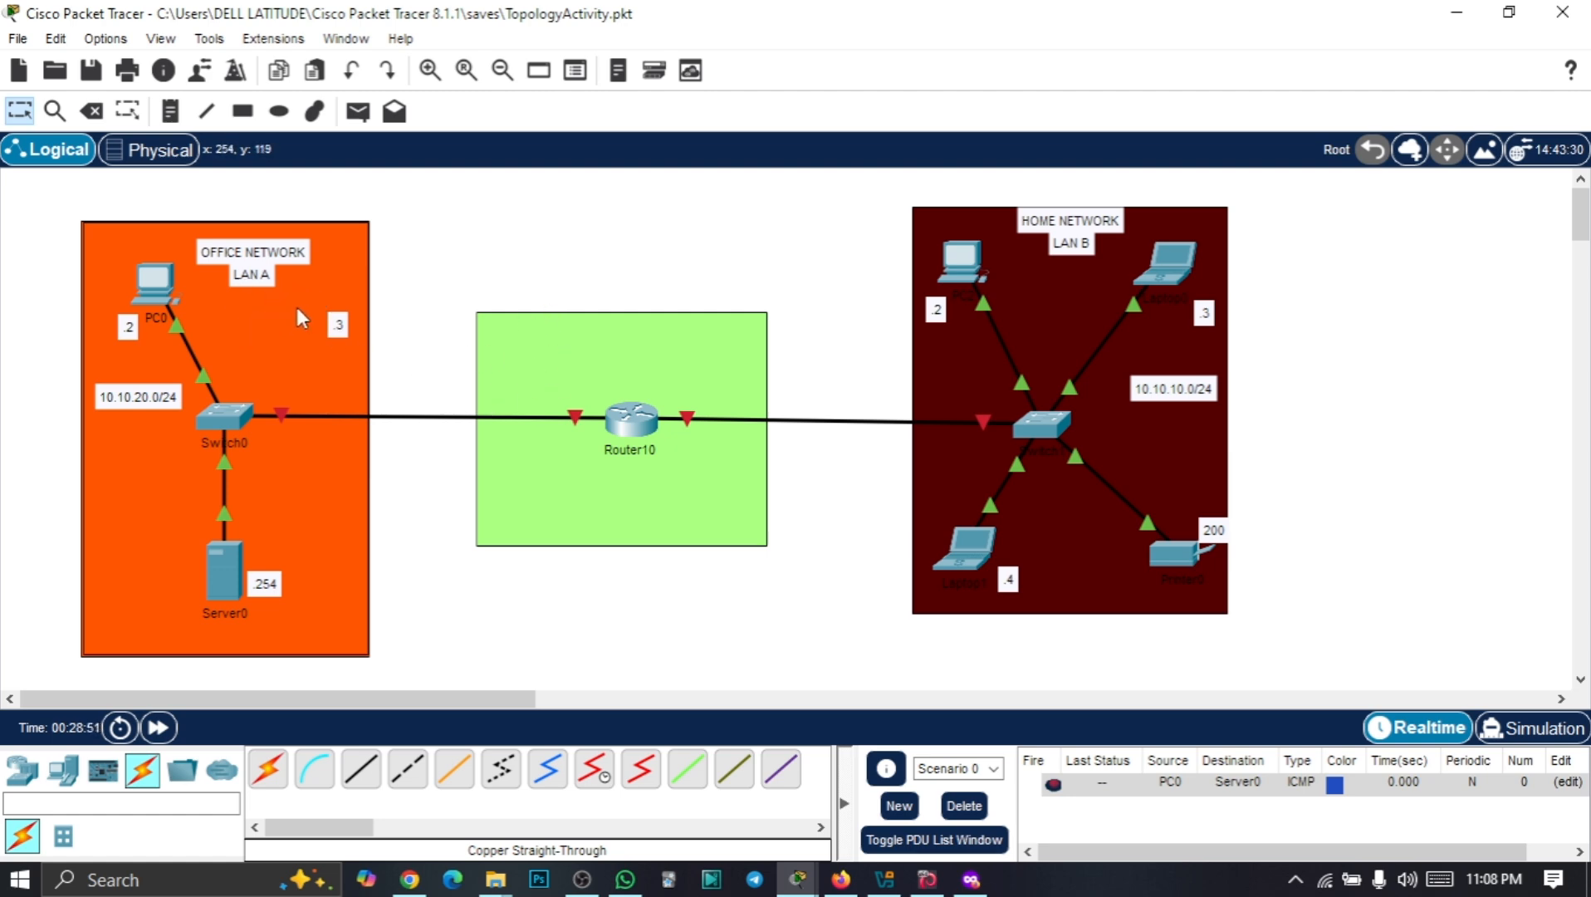
Place a new PC1 in LAN A and cable it to Switch0 with an automatic connection
left_click(63, 770)
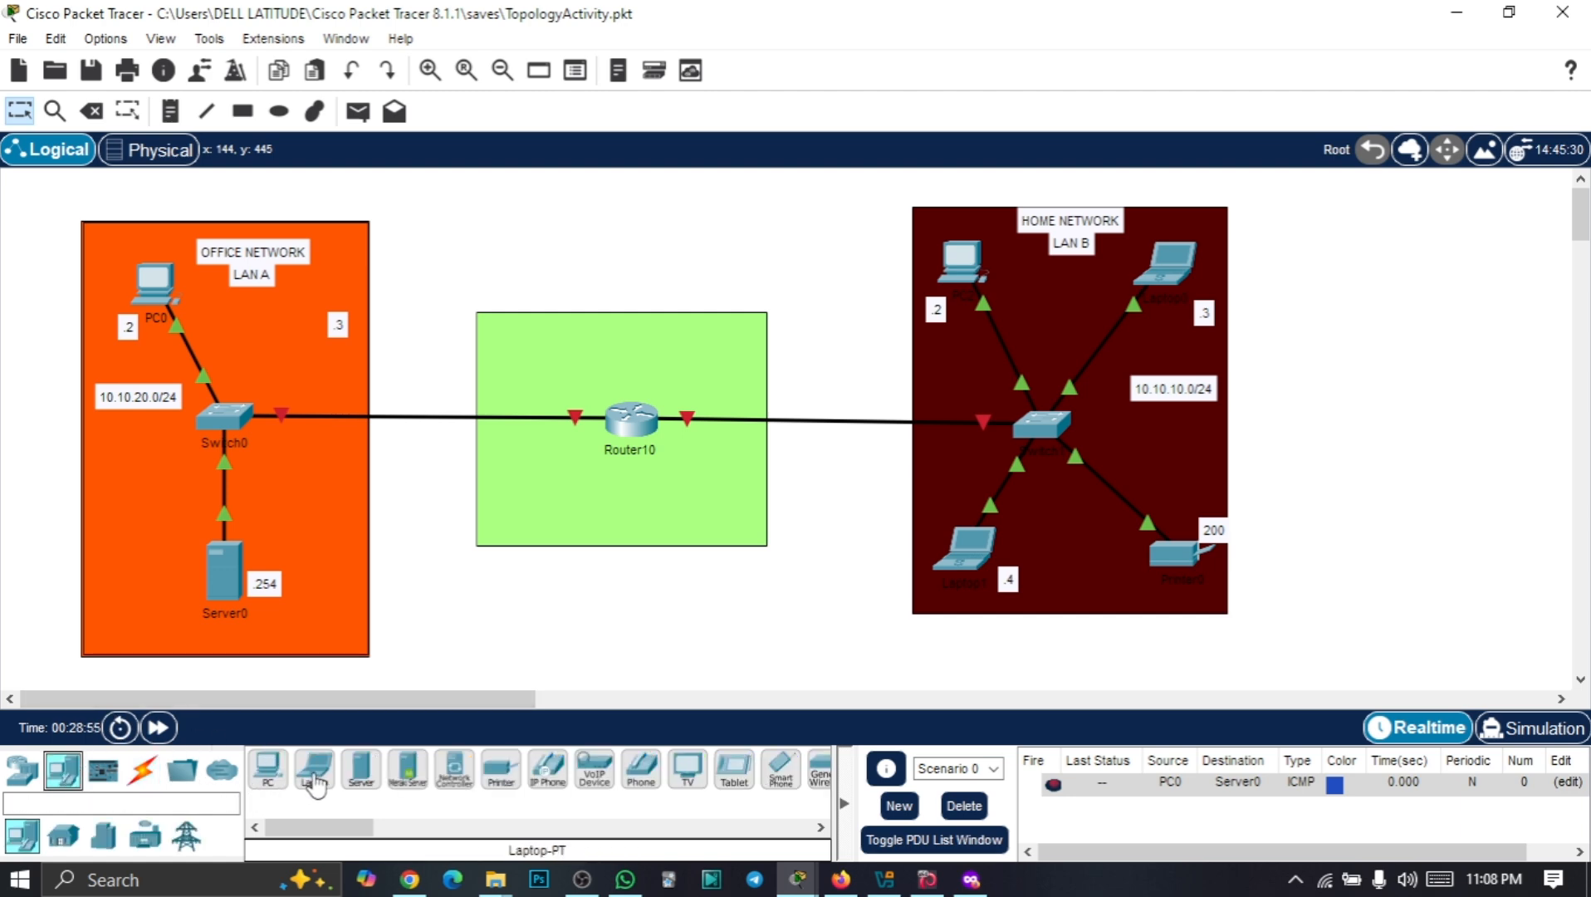
left_click(270, 773)
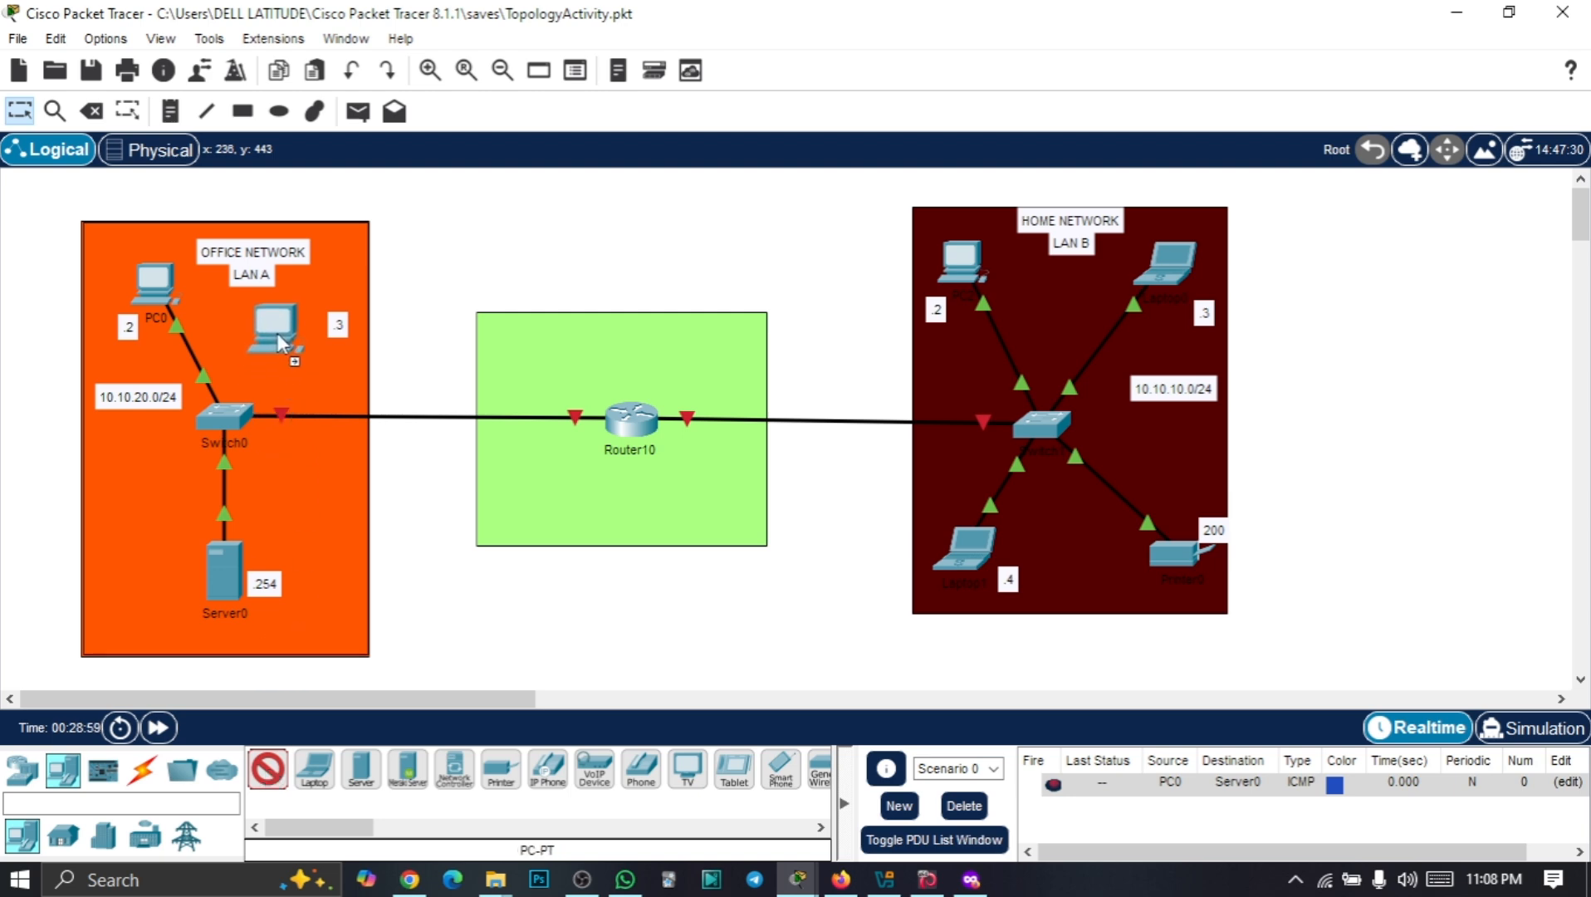
left_click(286, 322)
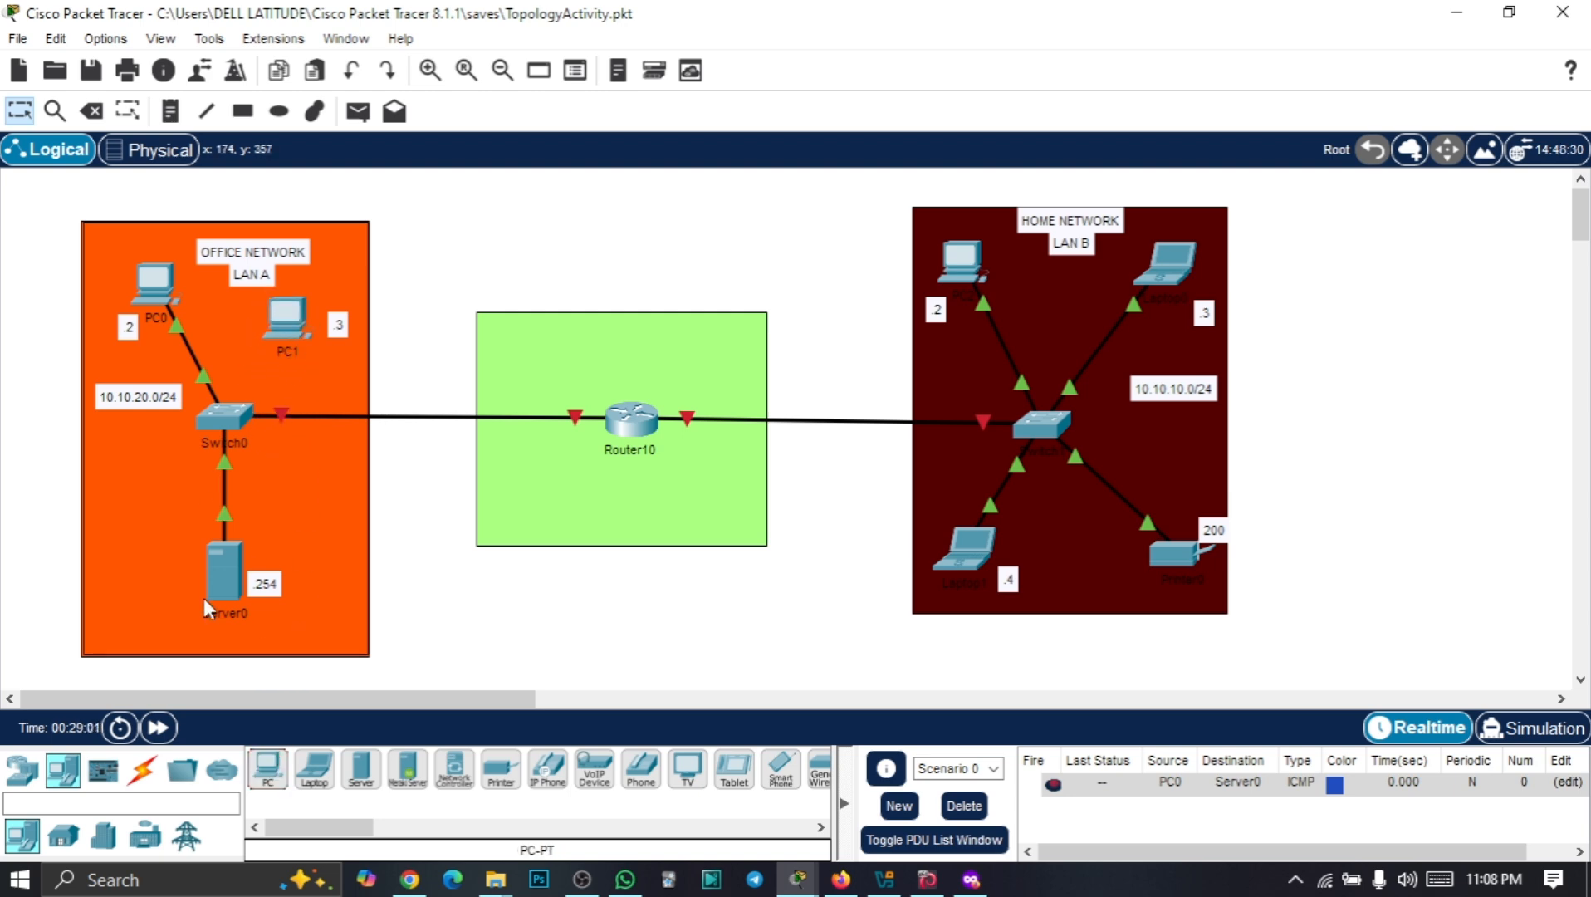
left_click(149, 770)
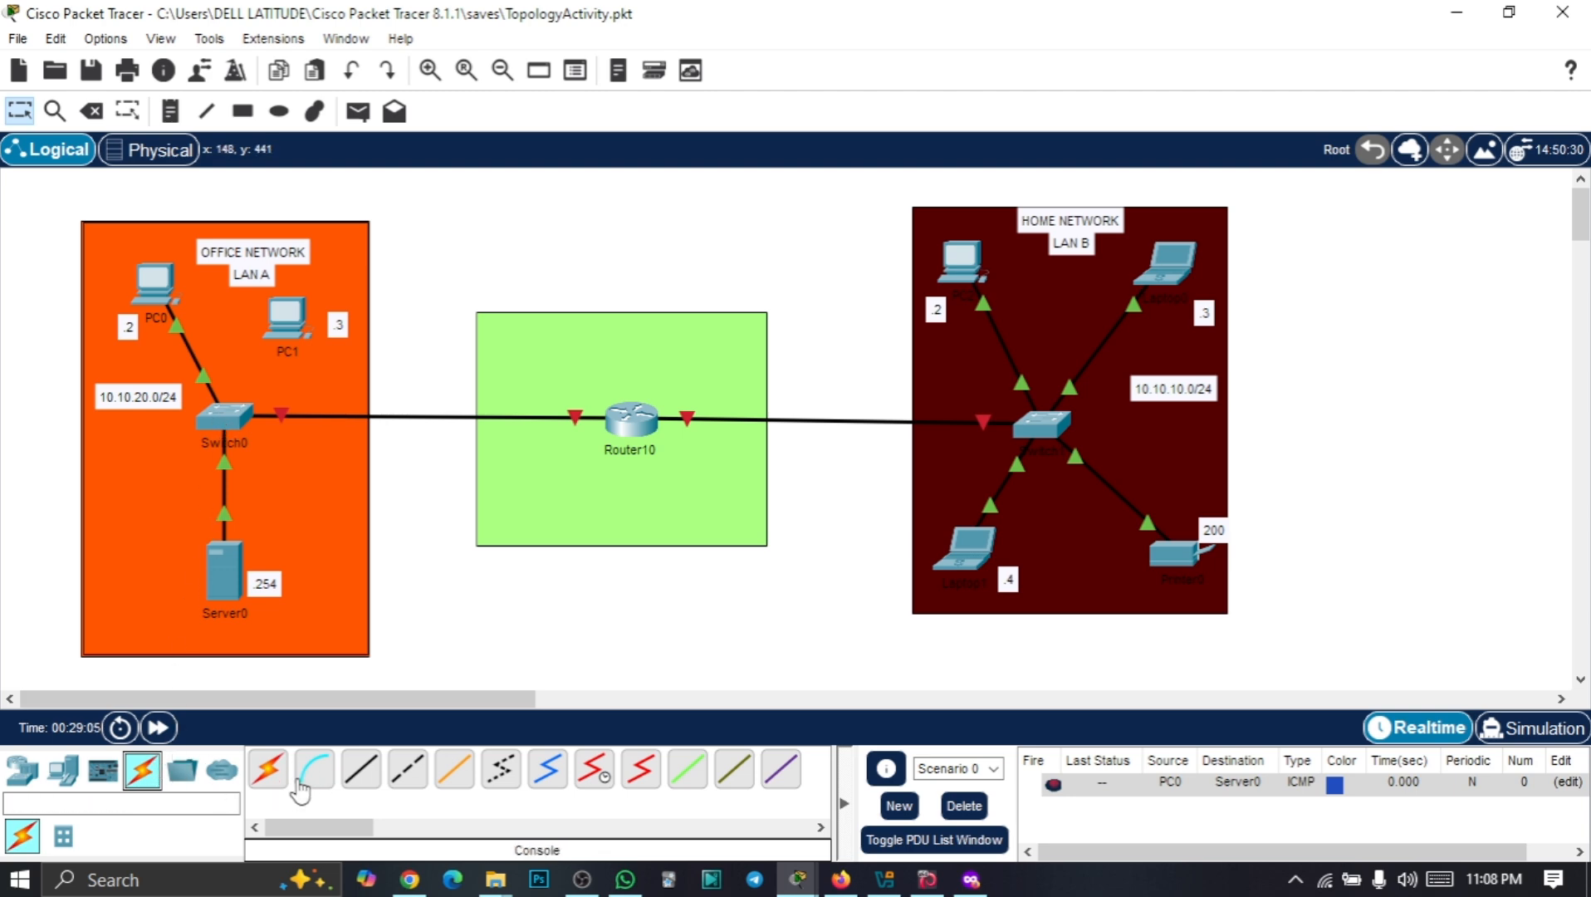
left_click(269, 762)
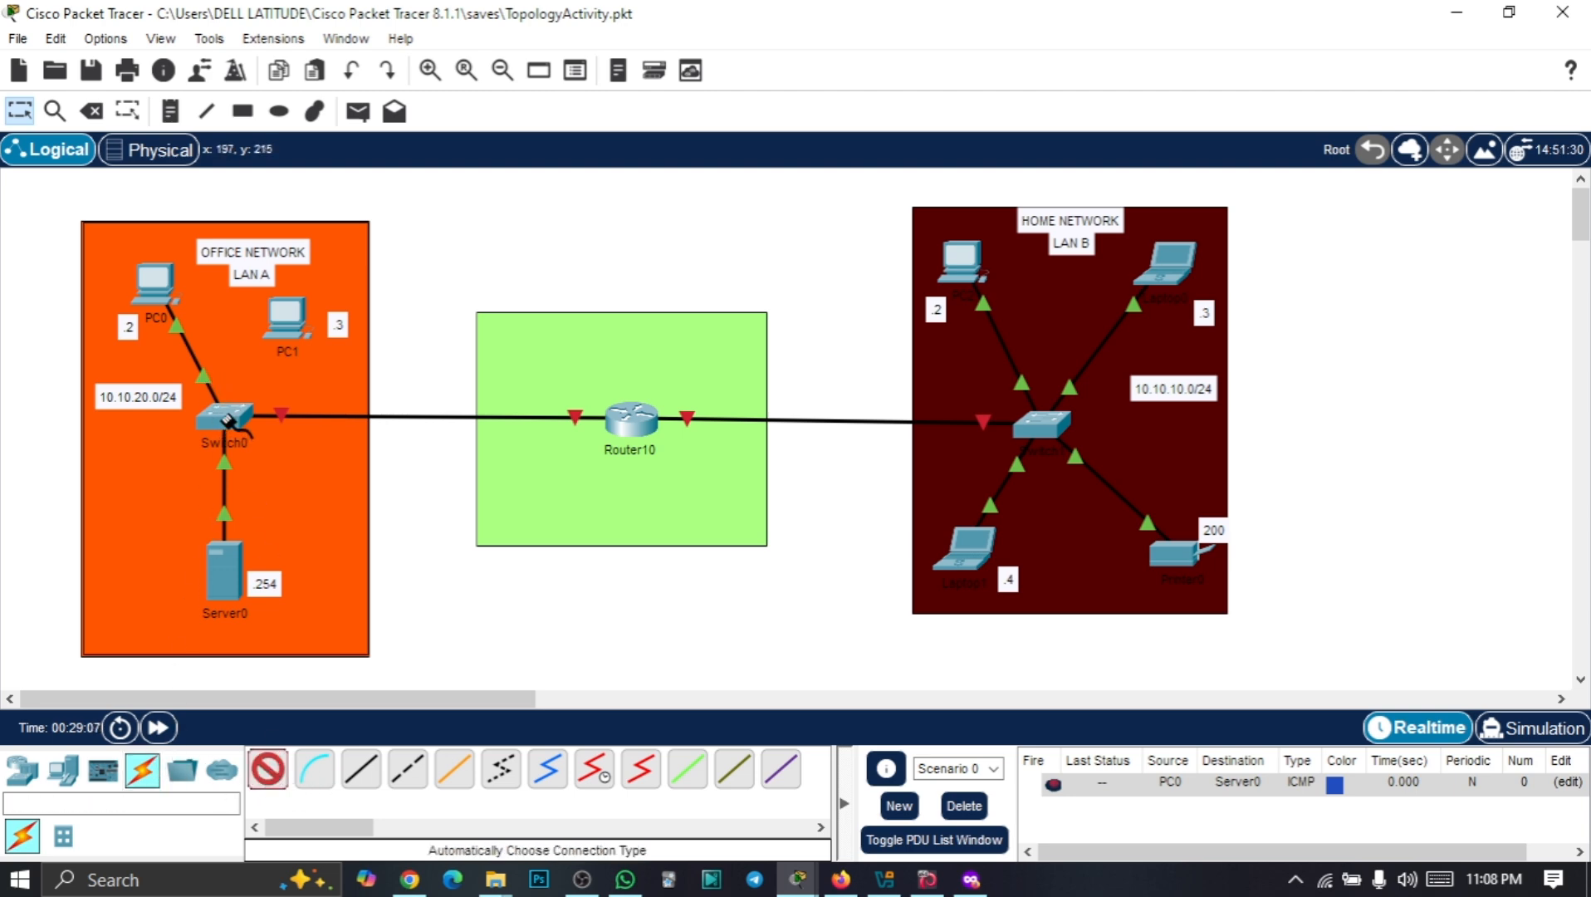
left_click(226, 413)
left_click(294, 318)
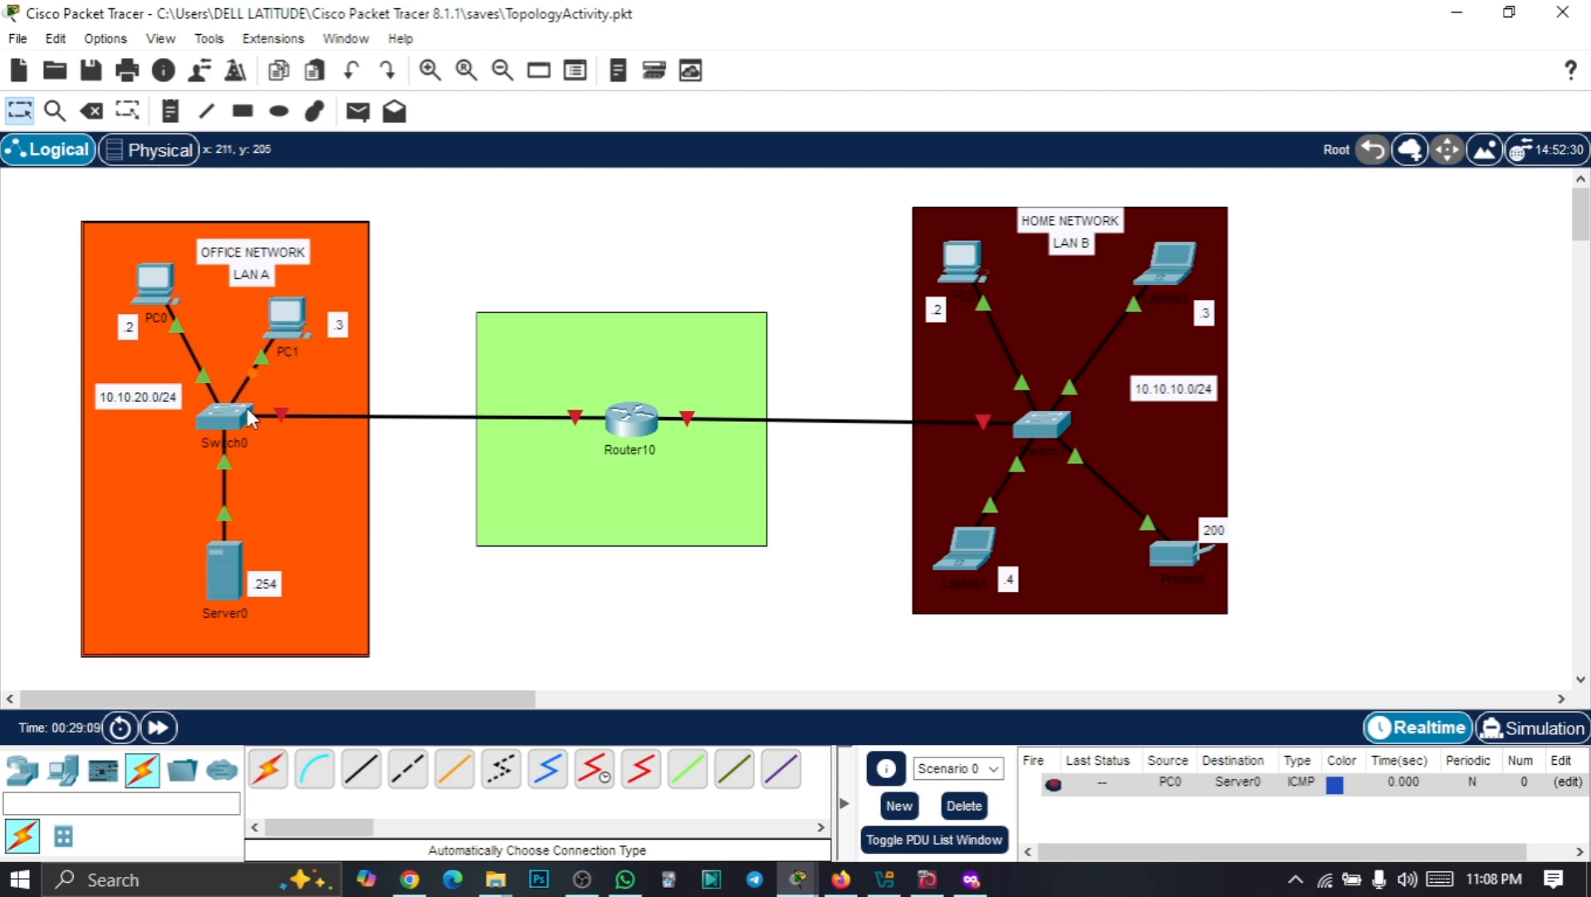
left_click_drag(292, 315, 307, 297)
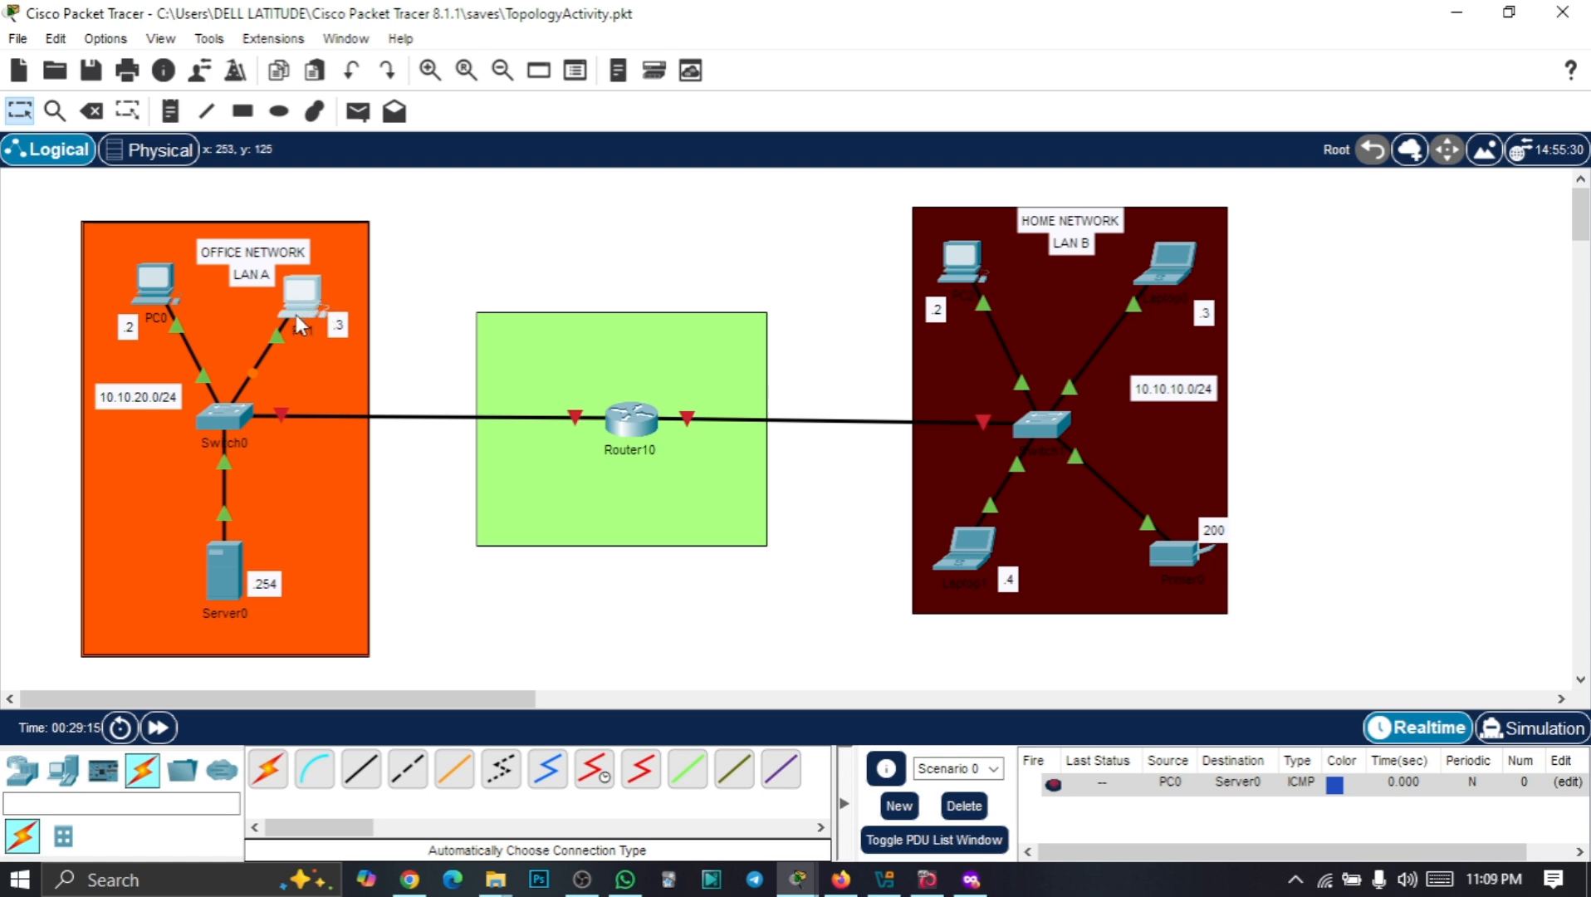
Open Router10's window and minimize it to reveal LAN B
left_click(627, 419)
left_click_drag(648, 53, 1070, 104)
left_click(1468, 94)
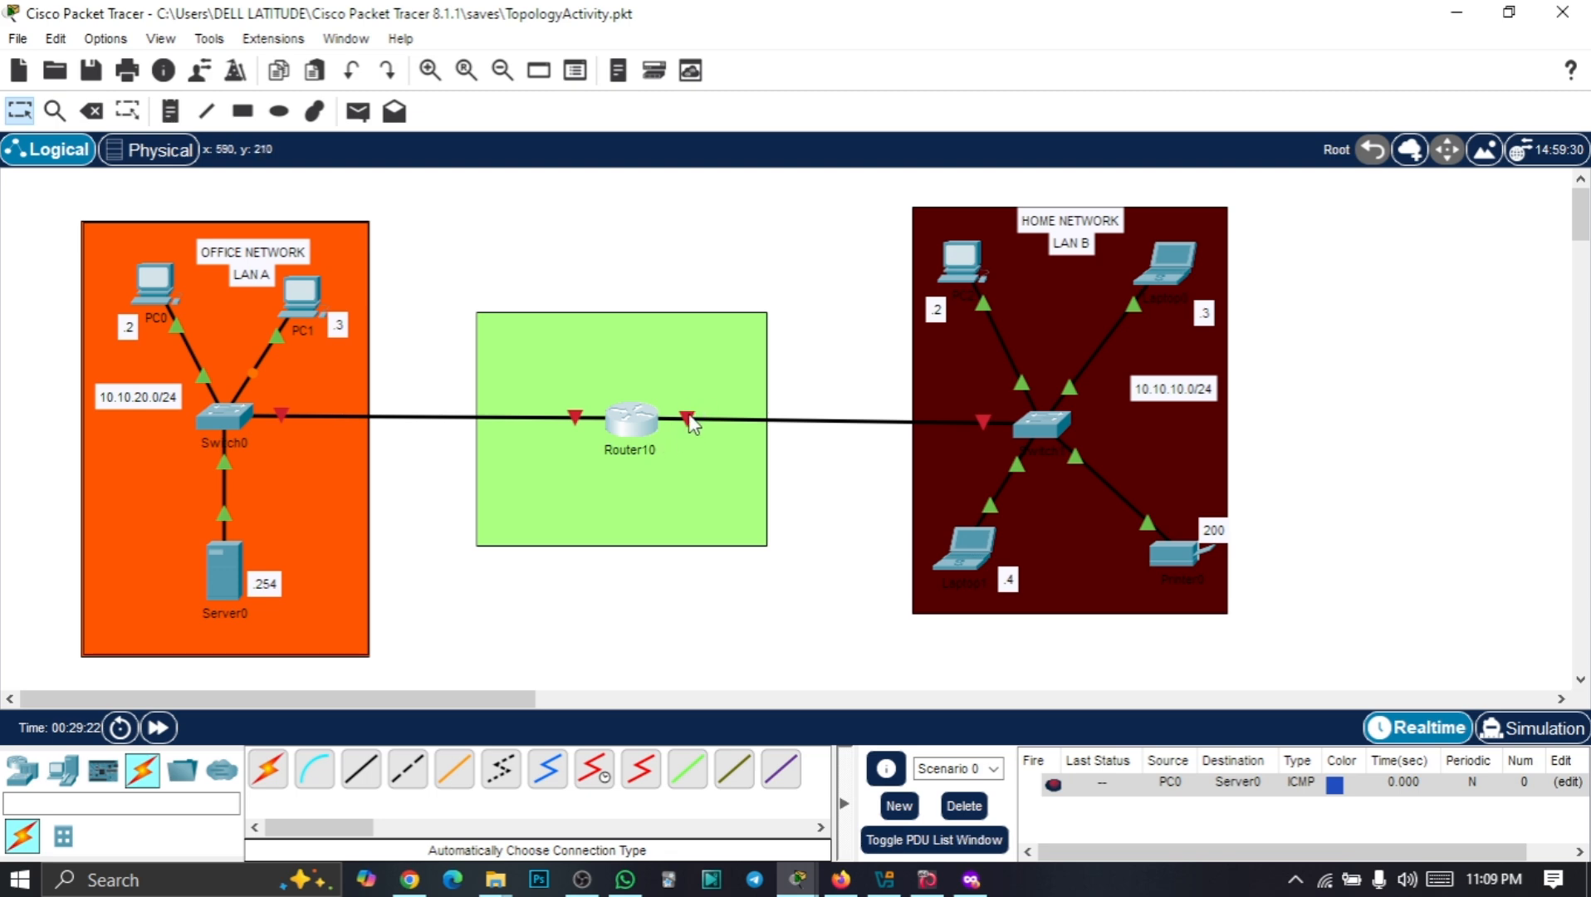
In Router10's CLI, decline the setup dialog and enter privileged mode with enable
mouse_move(630, 432)
left_click(631, 421)
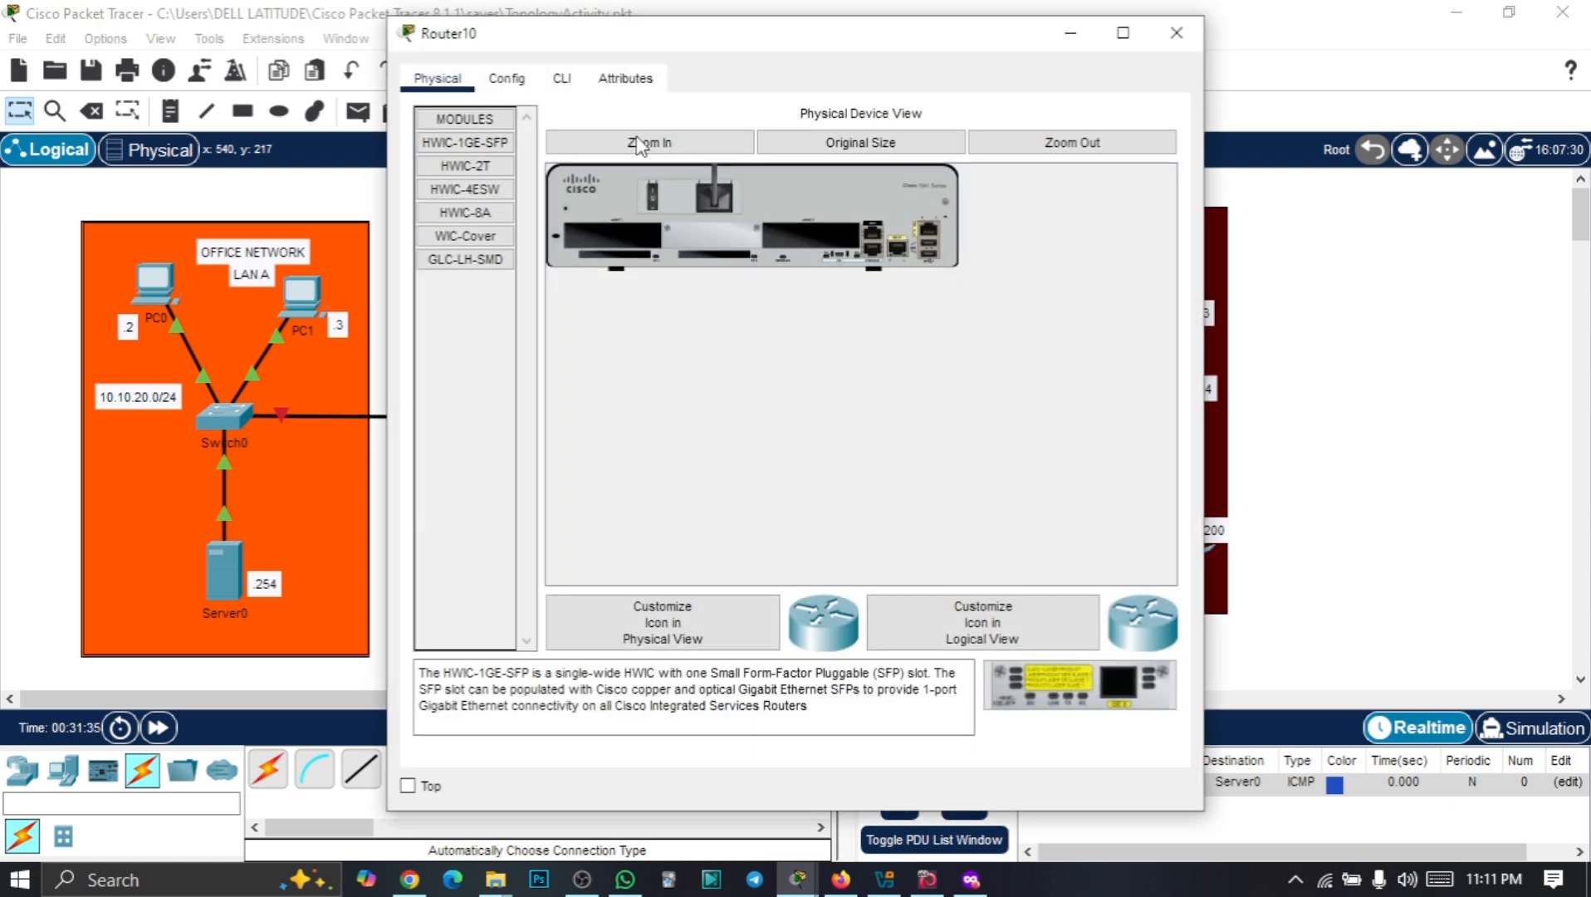
left_click(562, 79)
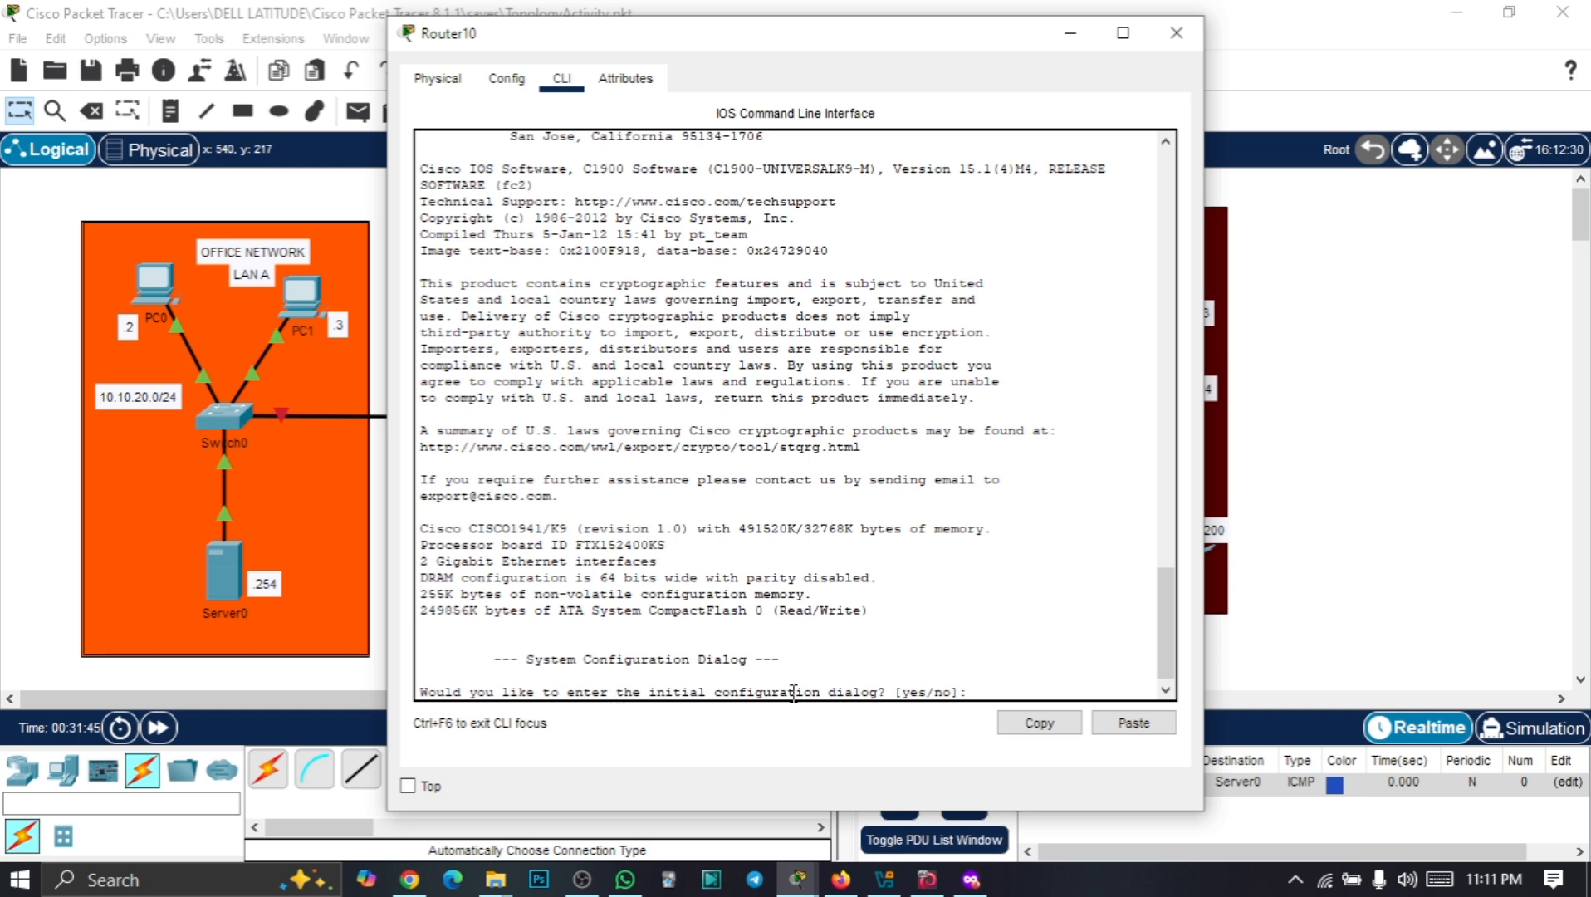
type("no")
key("Return")
key("Return")
key("Return")
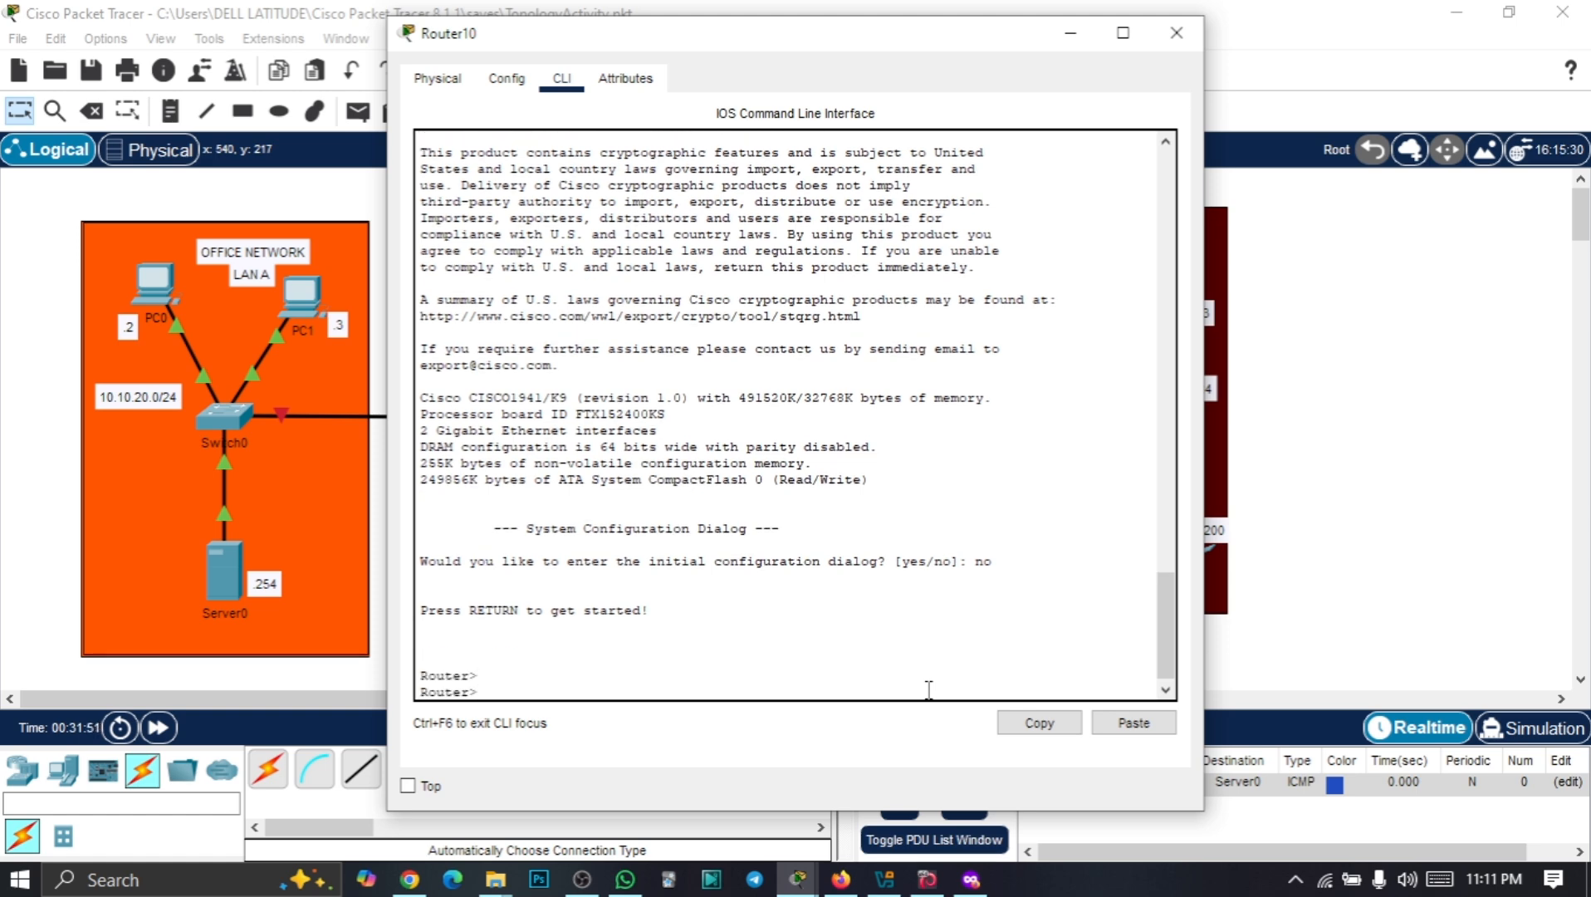
type("en")
key("Tab")
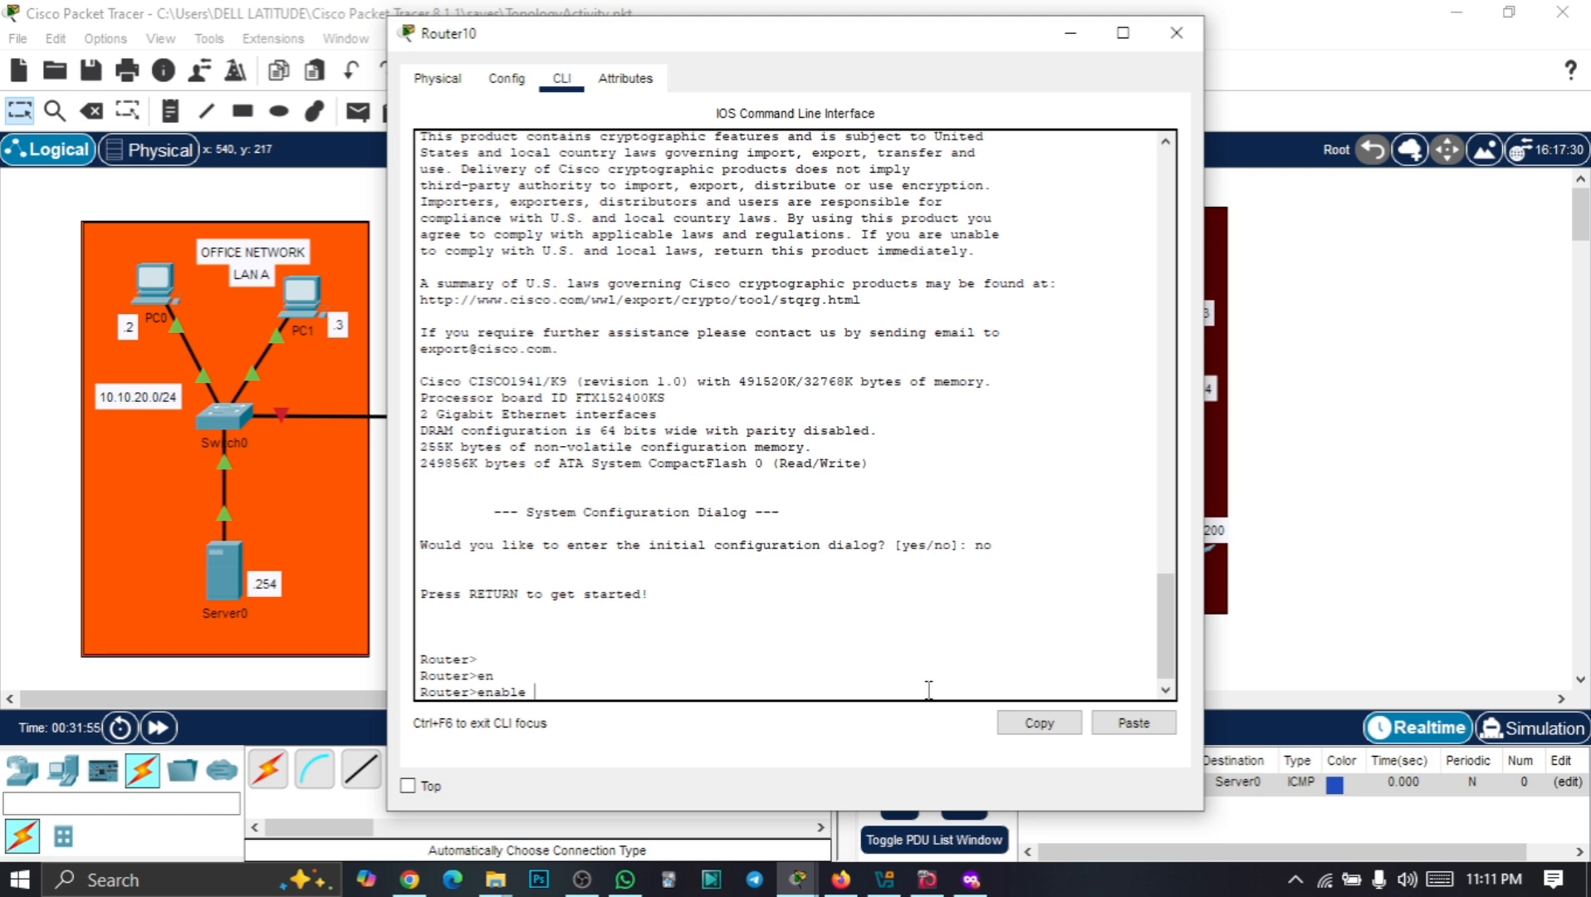
key("Return")
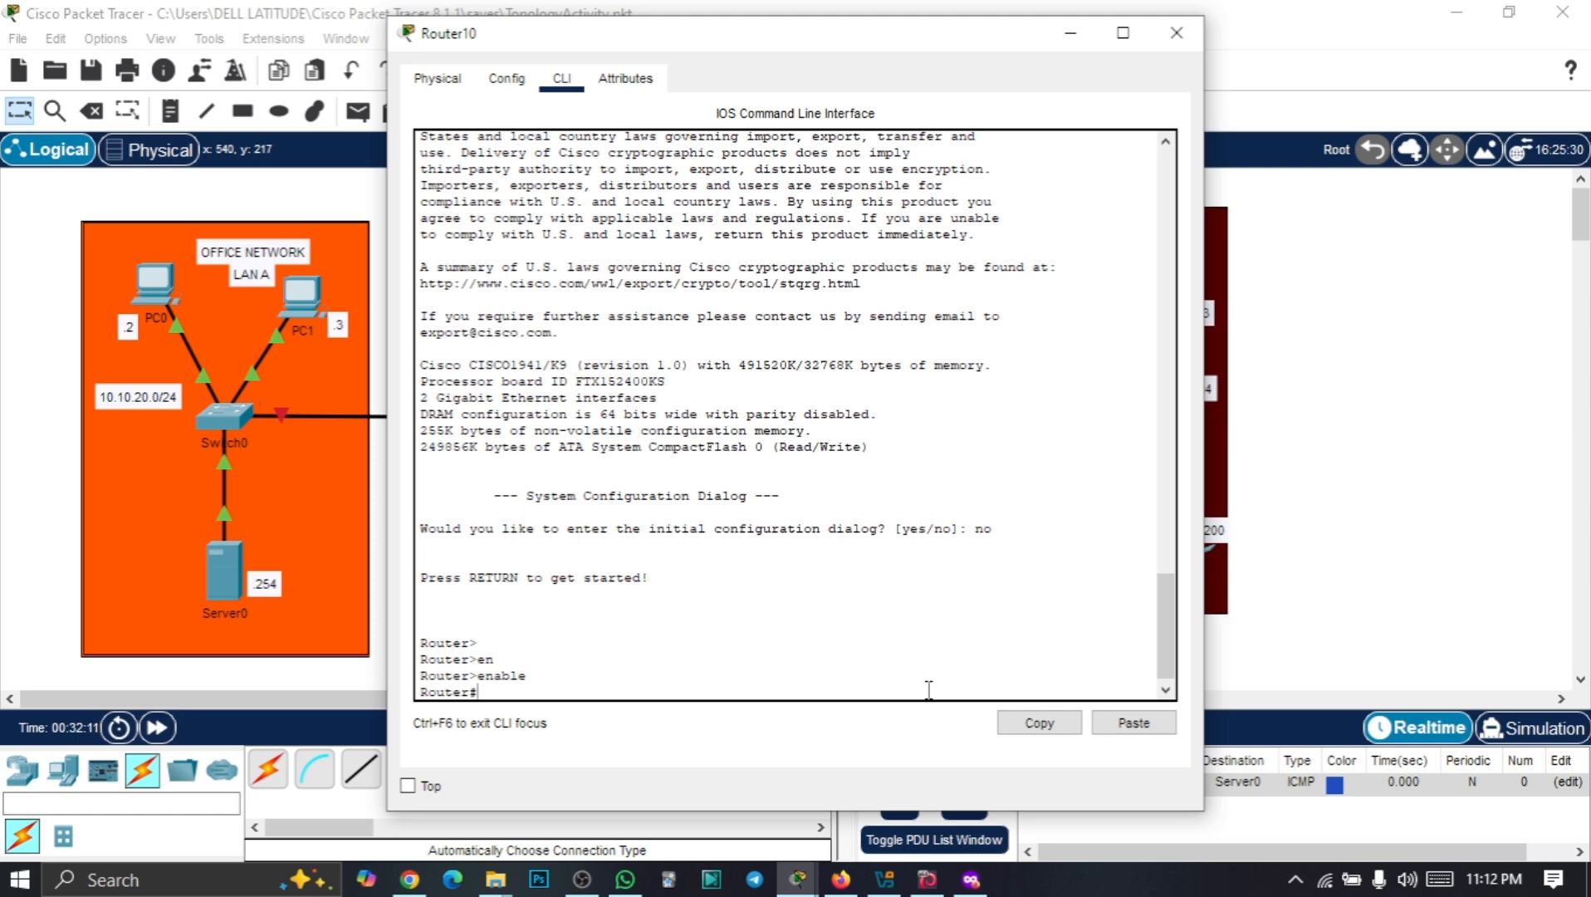
Enter global configuration mode with configure terminal
type("con")
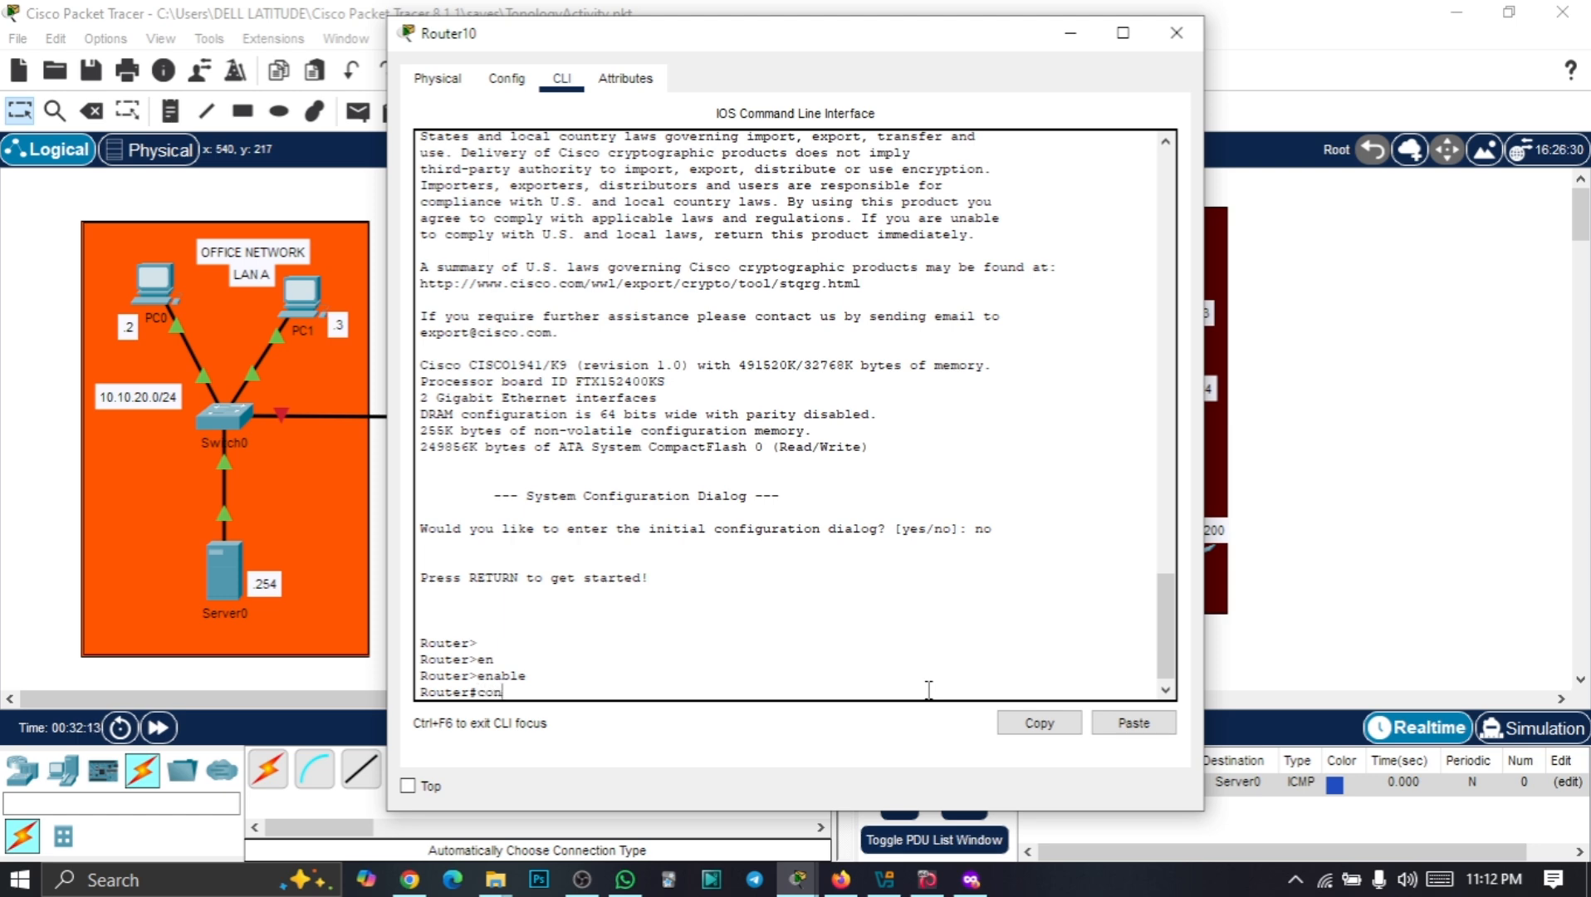
type("fi")
key("Tab")
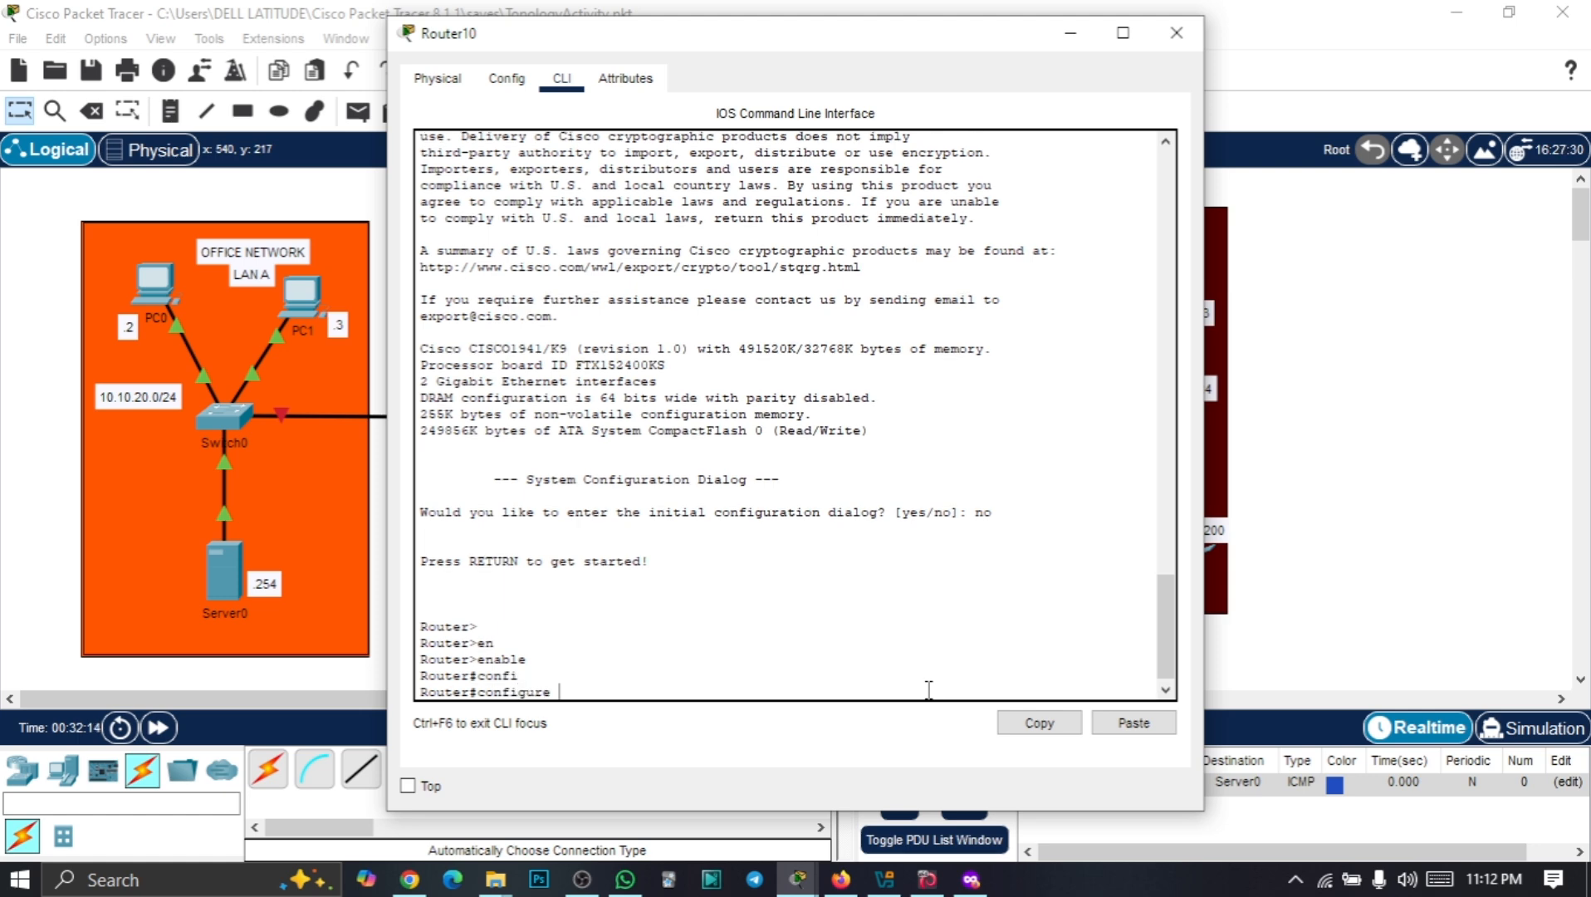
type("the")
key("Tab")
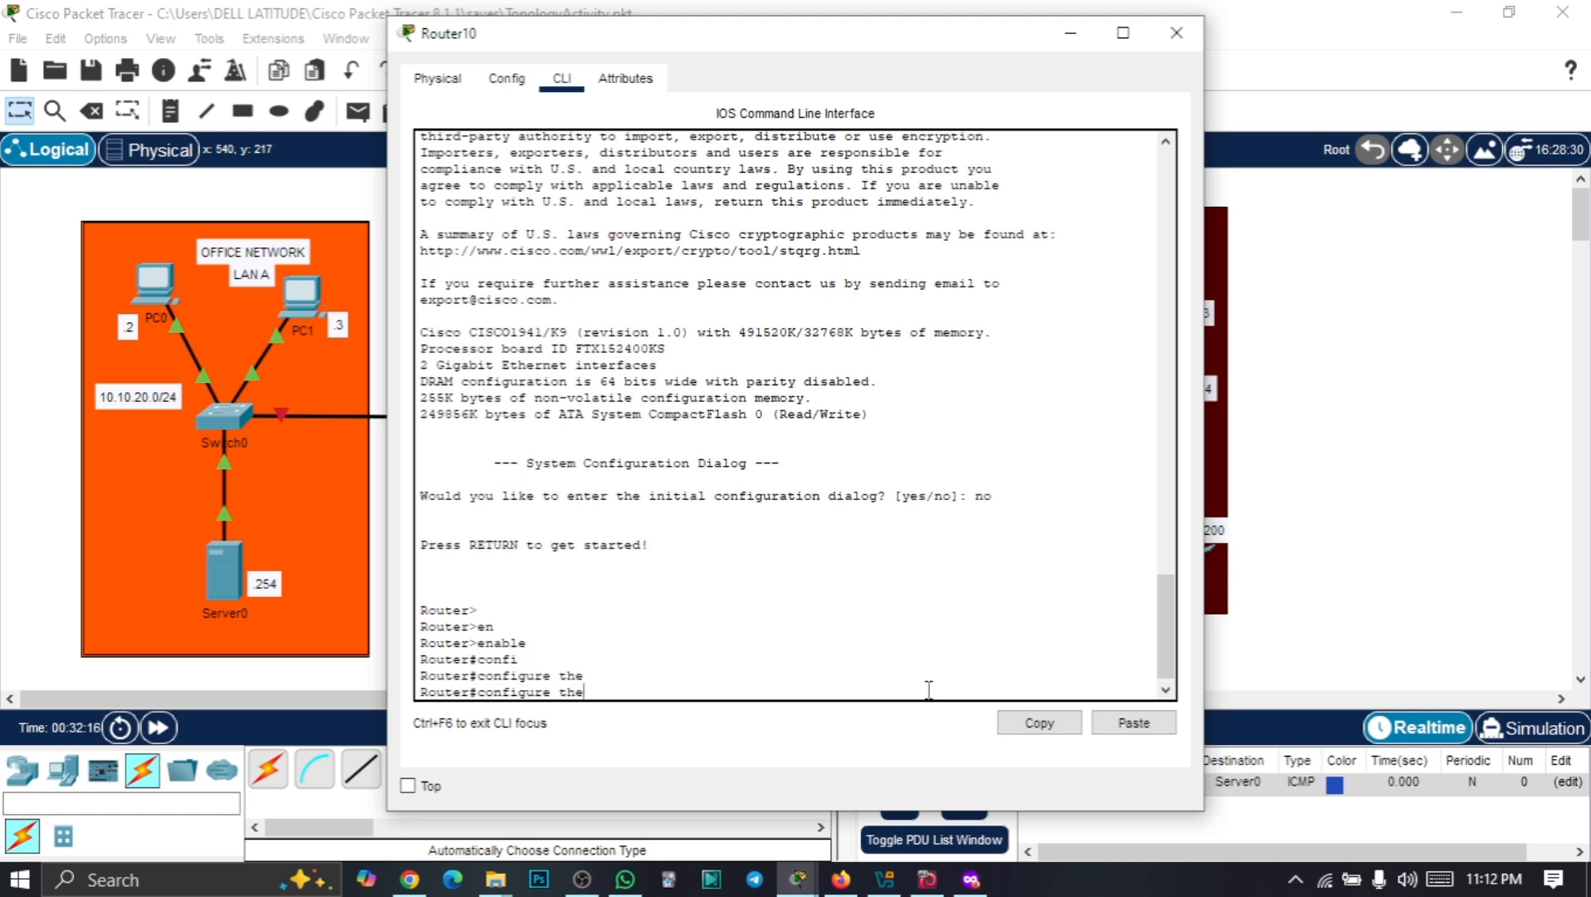
key("BackSpace")
key("Tab")
key("BackSpace")
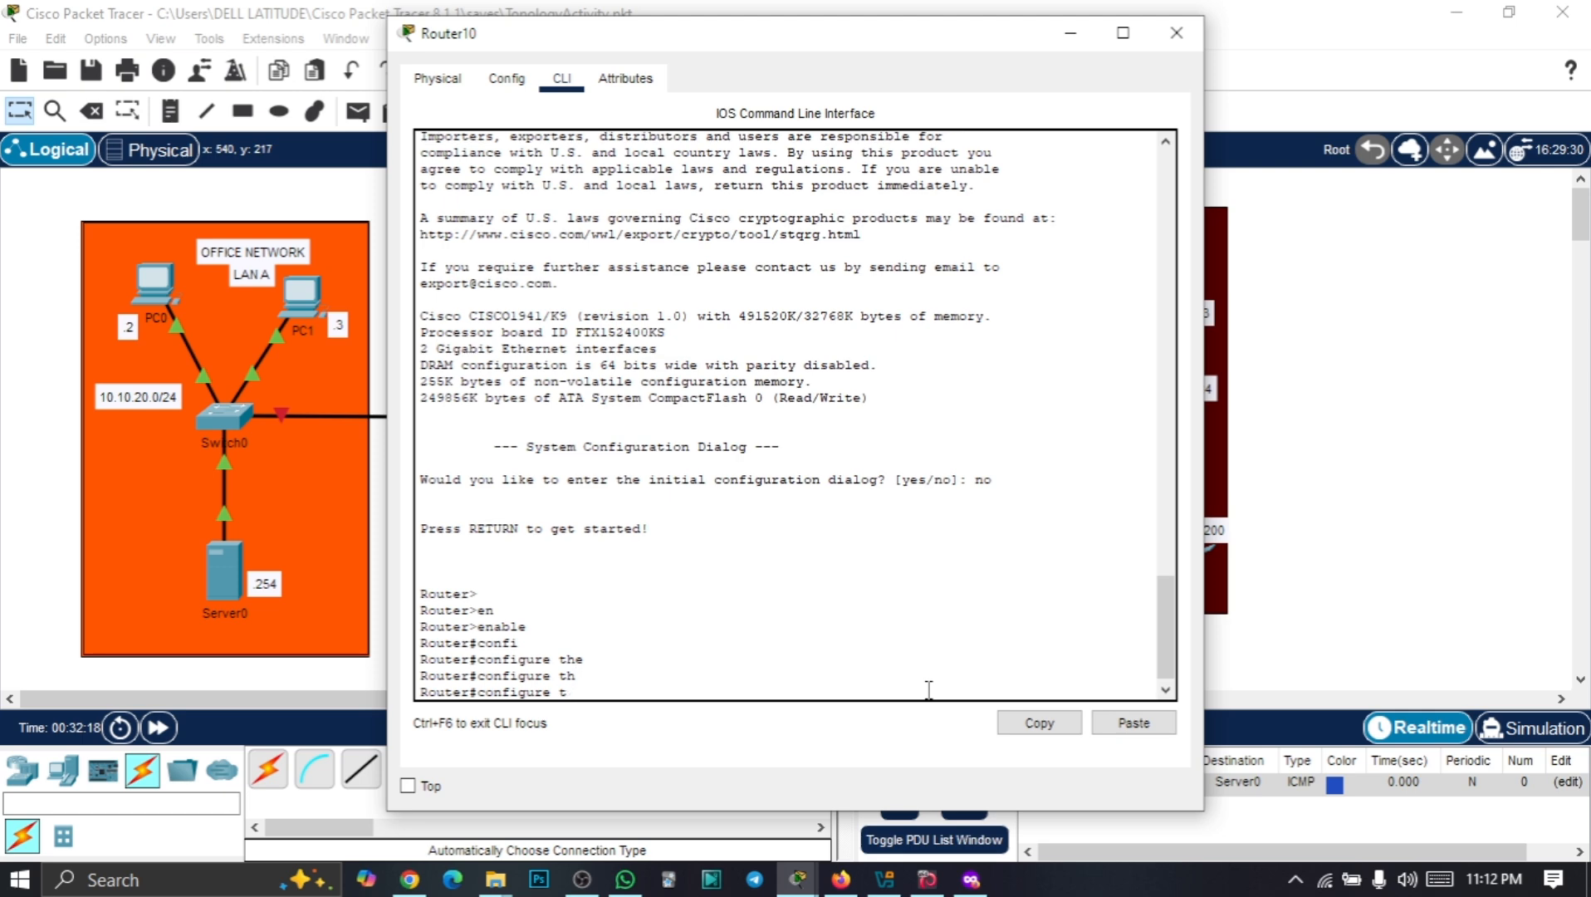
key("Tab")
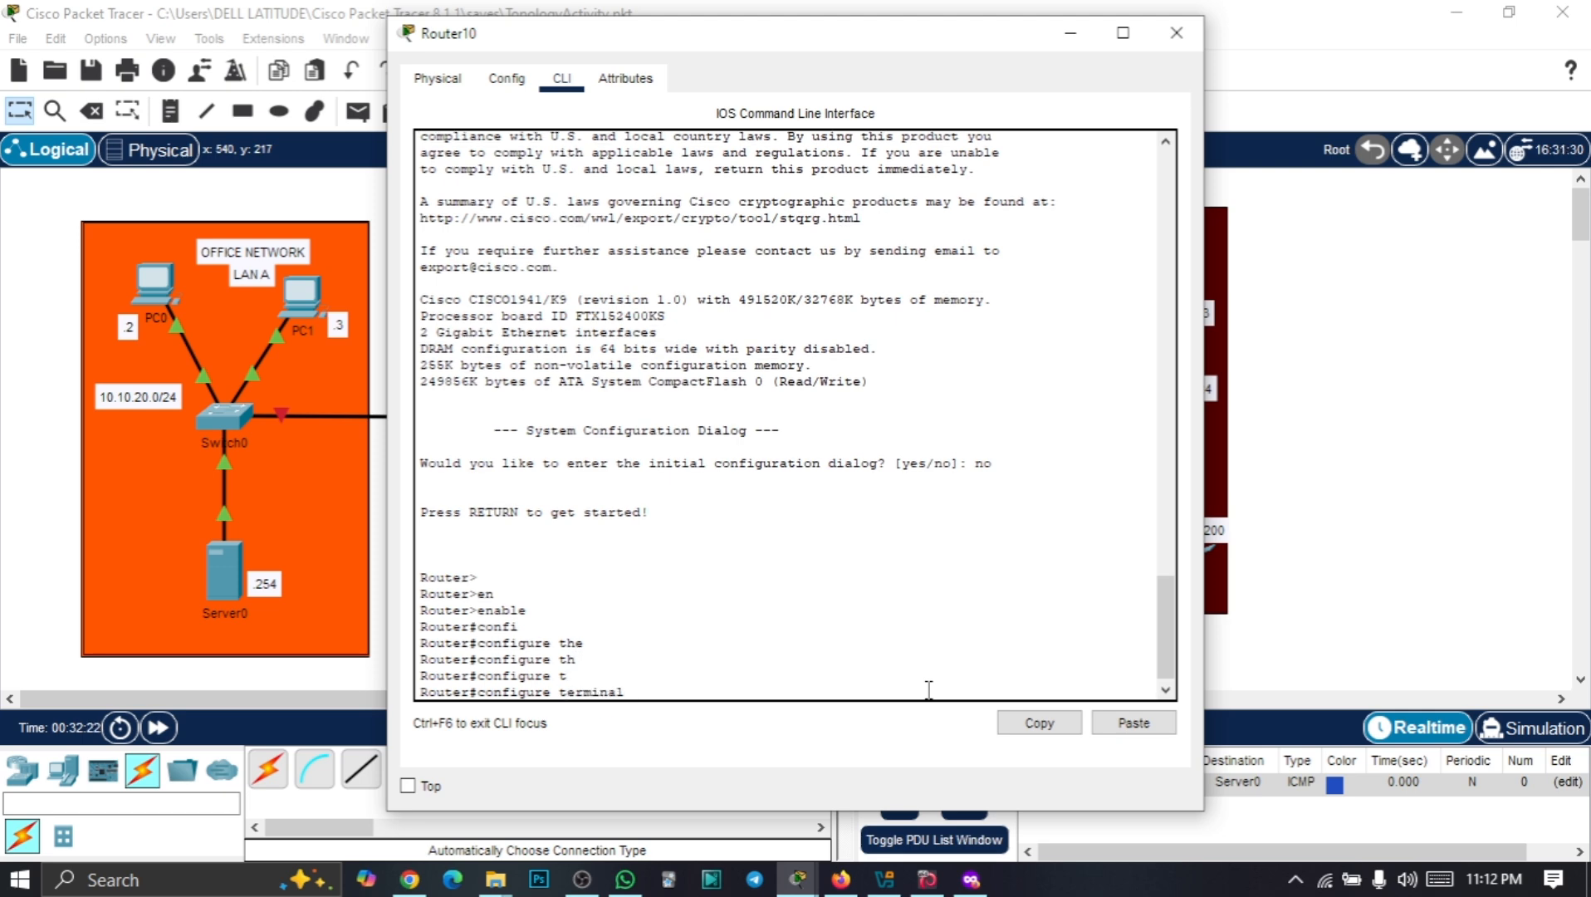
key("Return")
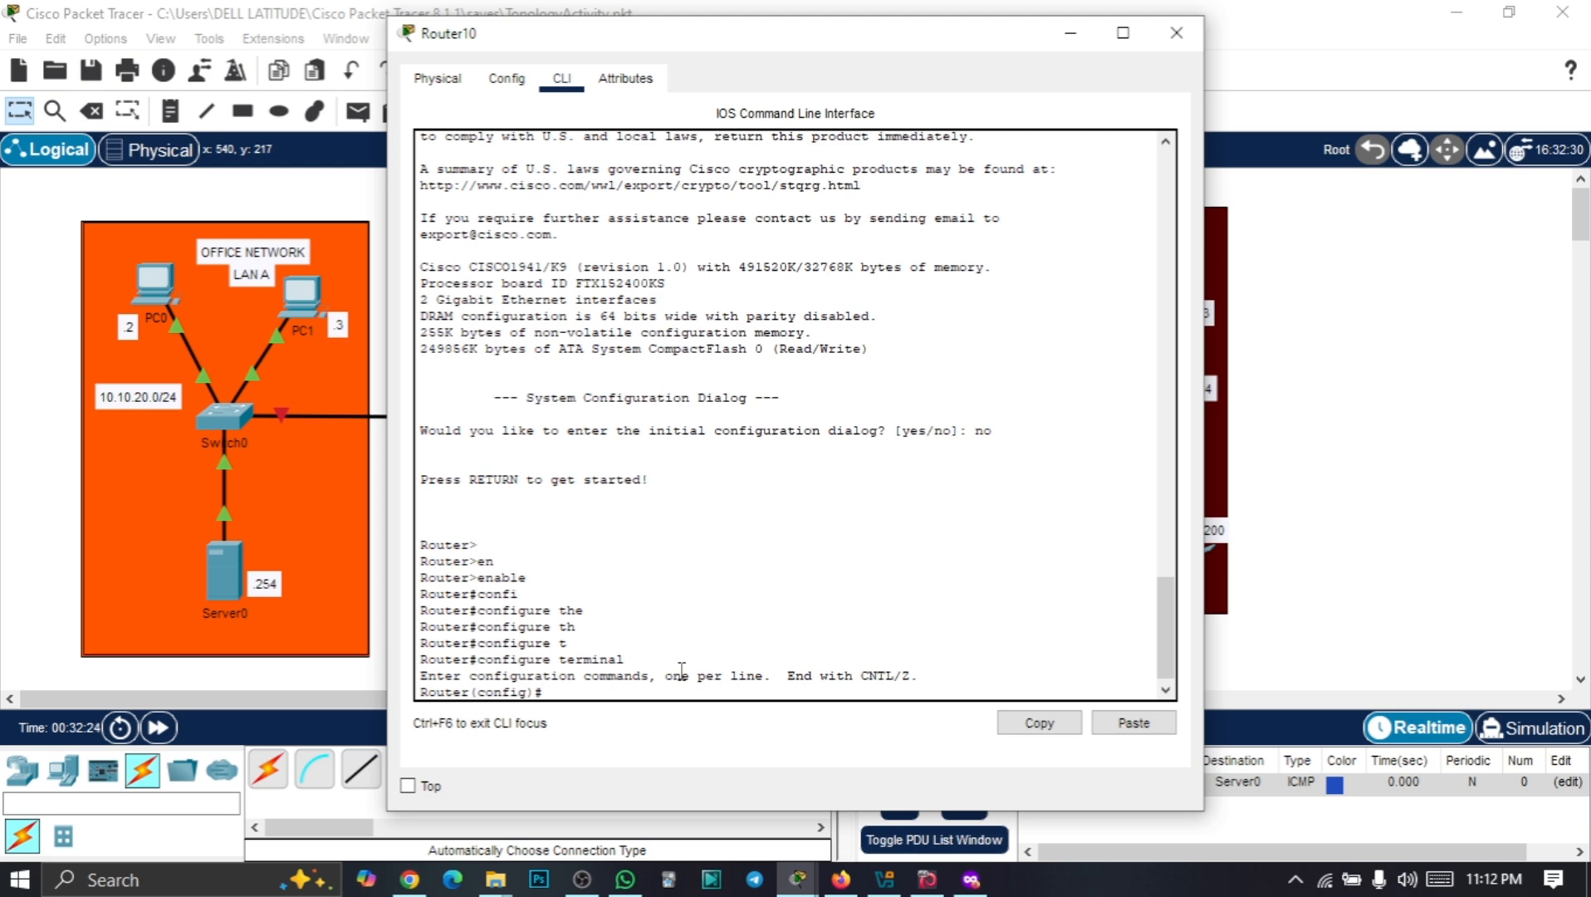
Enter interface g0/0 configuration on Router10
left_click_drag(530, 692, 481, 698)
left_click_drag(565, 41, 962, 42)
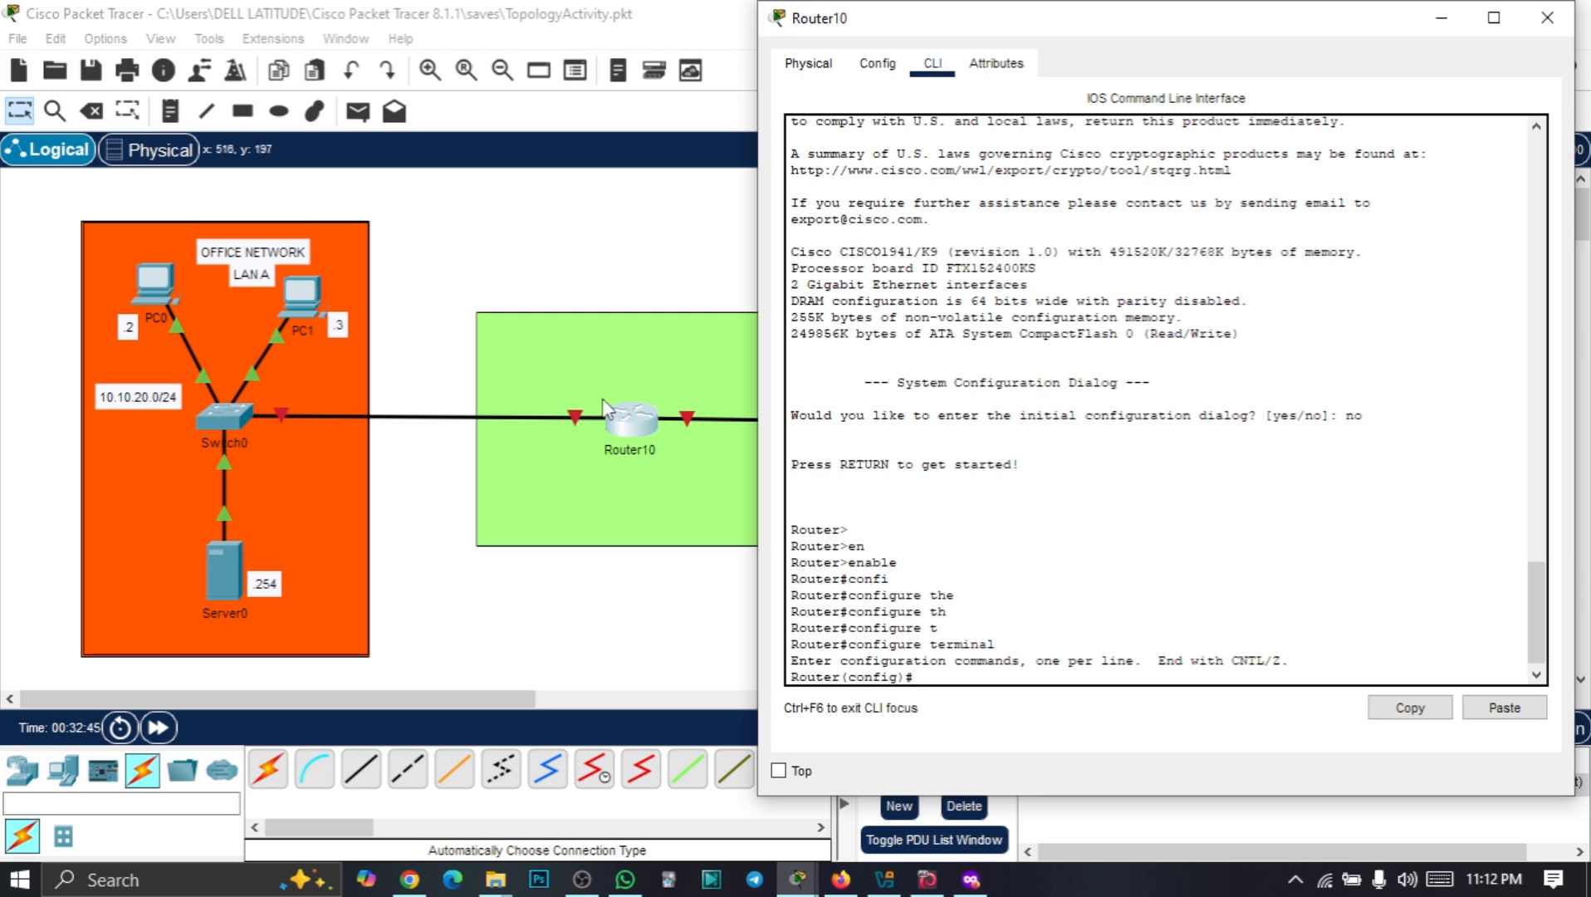
type("nt")
key("Tab")
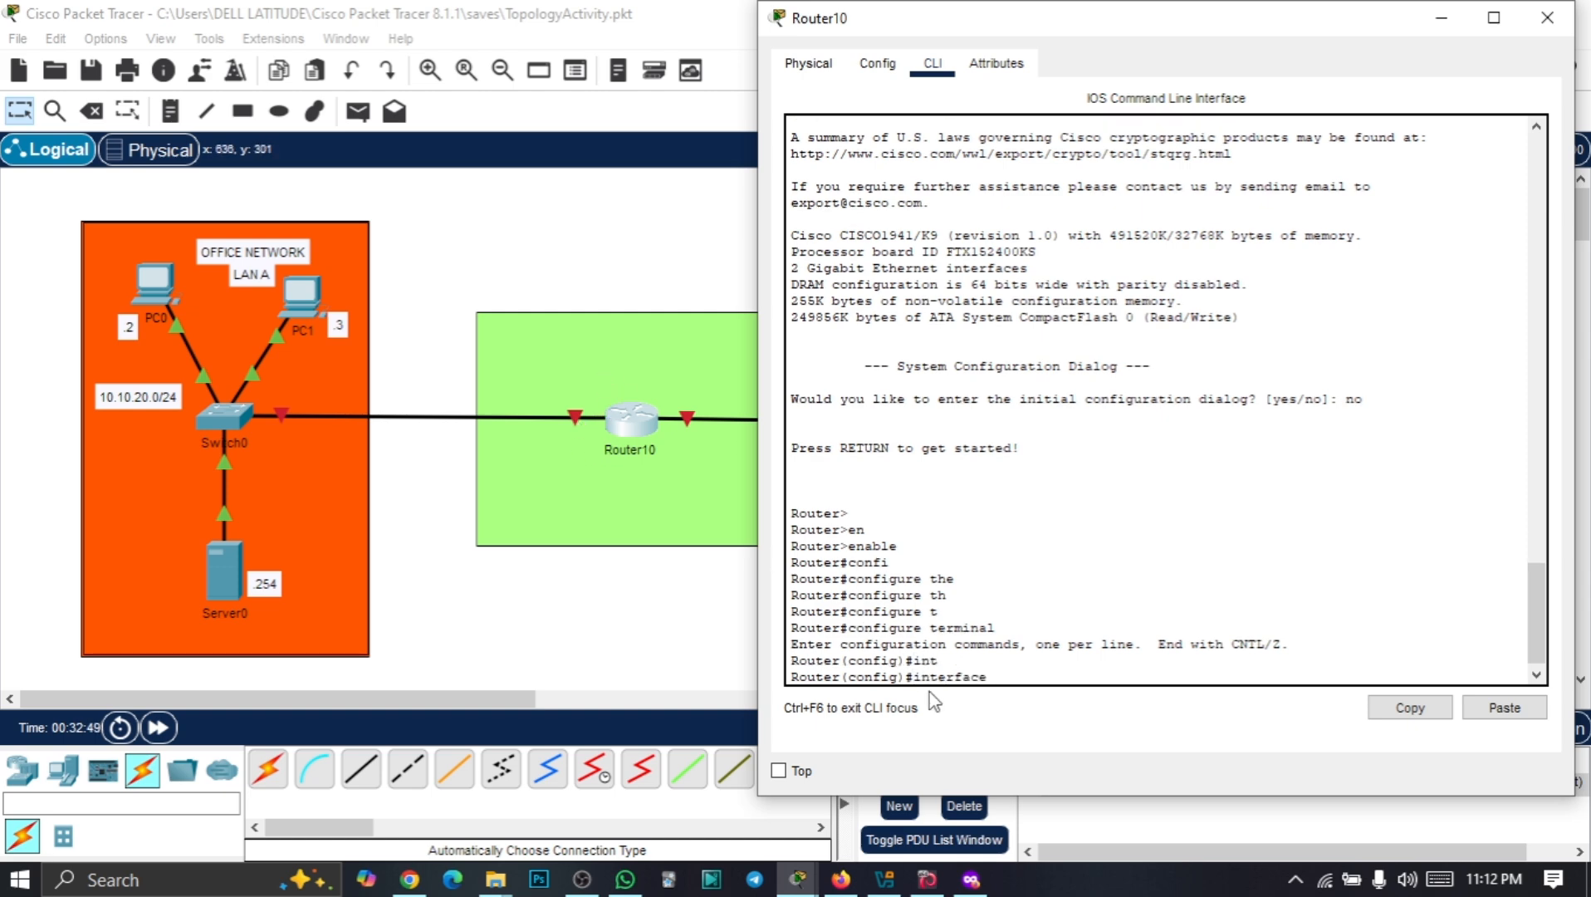
type("g0")
type("/0")
key("Return")
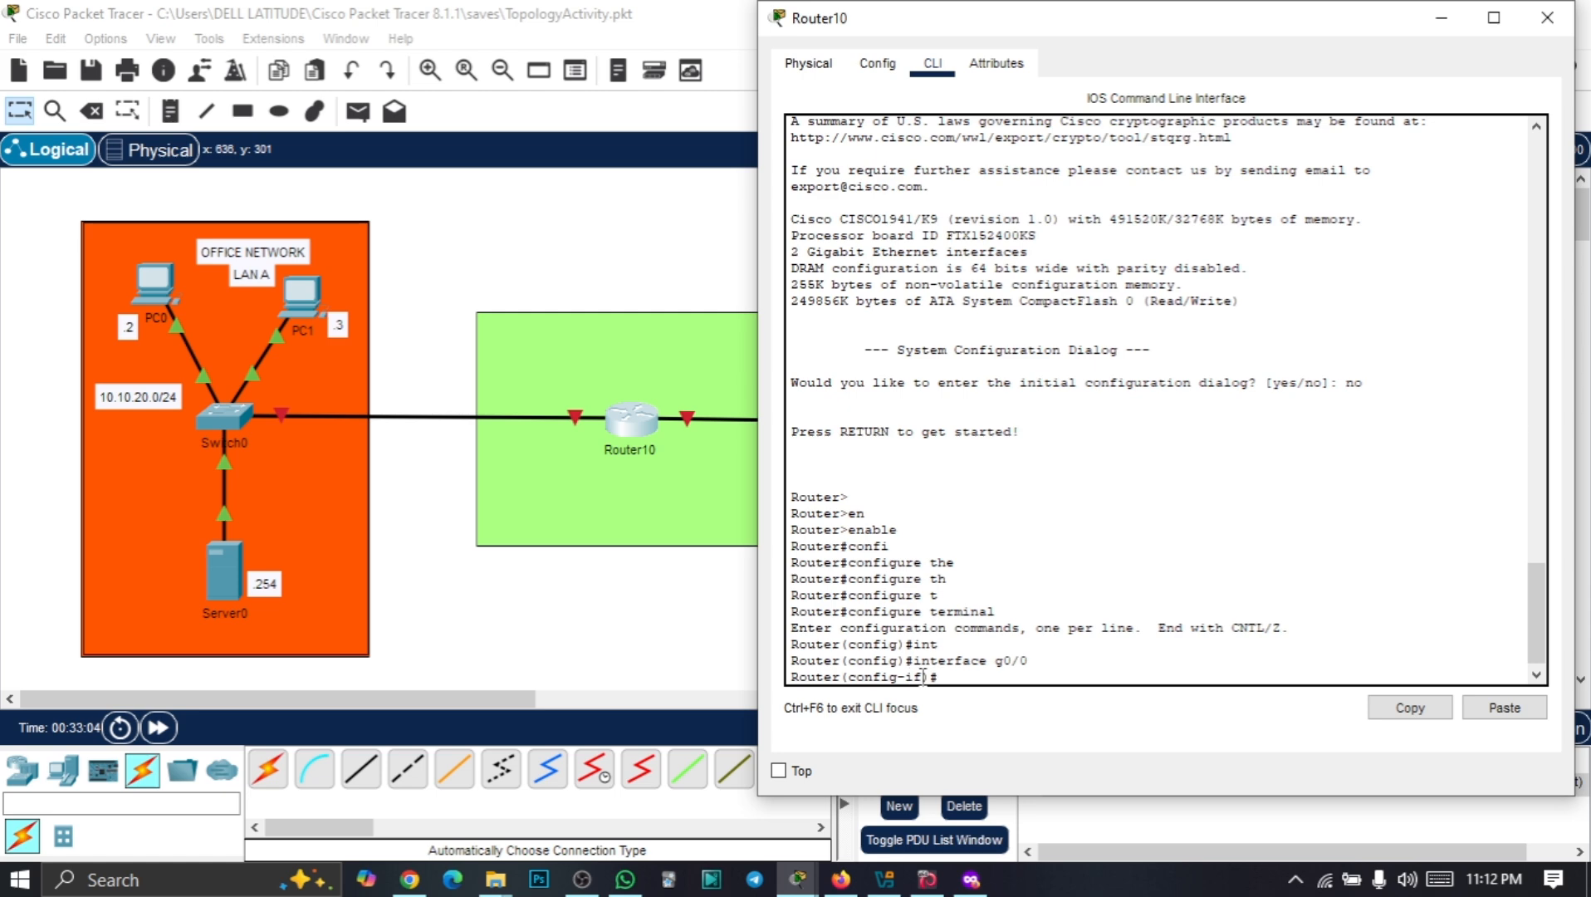
Assign IP address 10.10.20.1 255.255.255.0 to g0/0
left_click_drag(882, 677, 926, 676)
left_click(948, 675)
type("ip")
key("Tab")
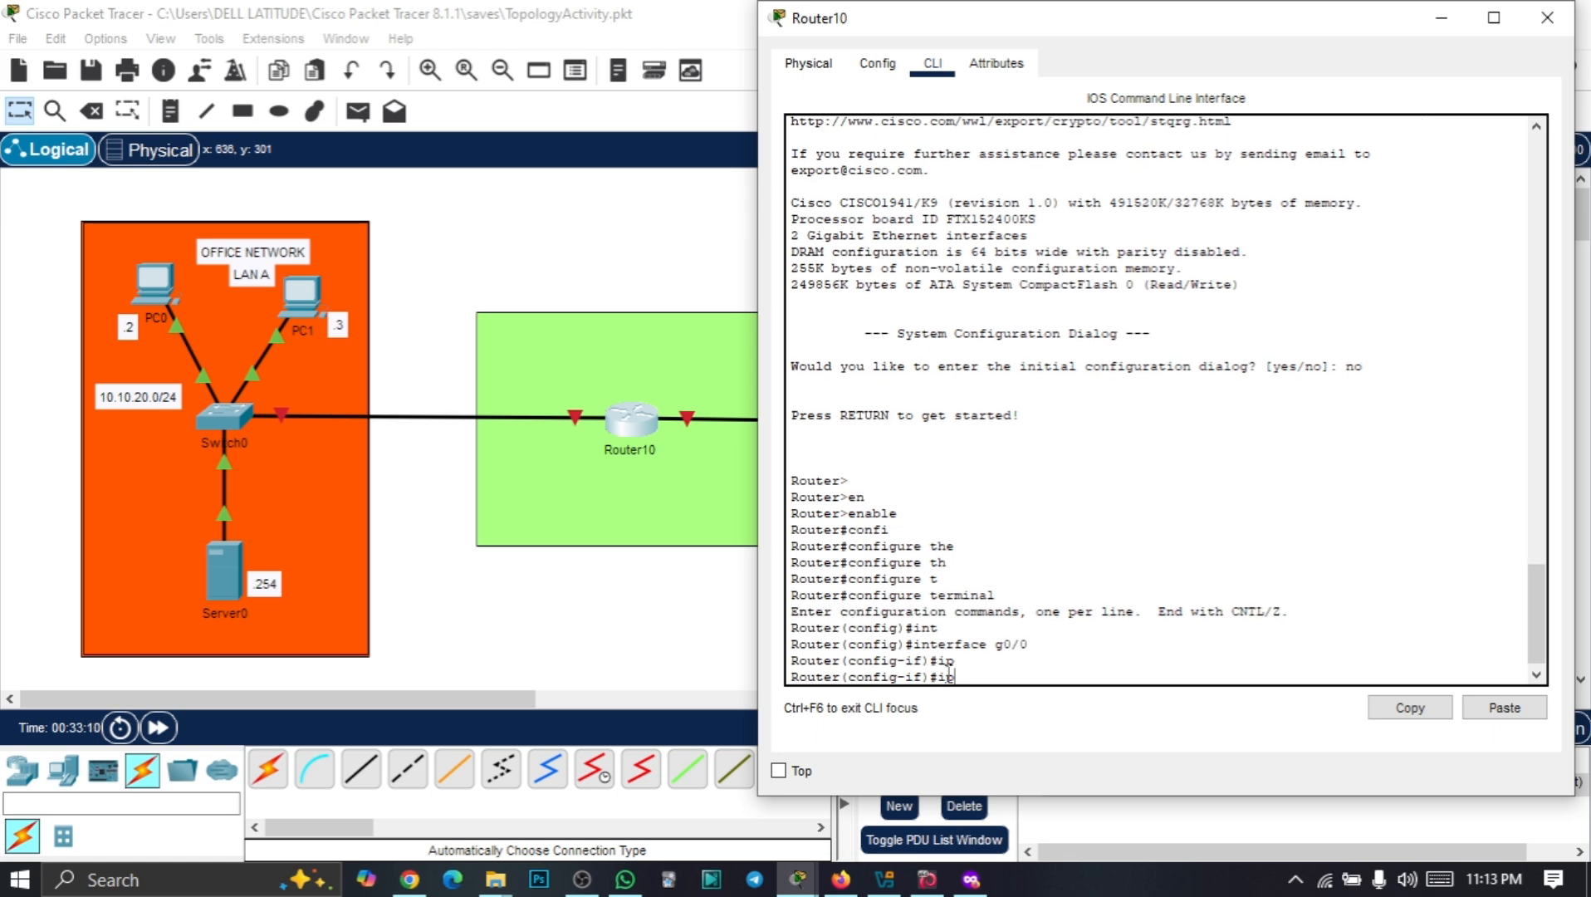
type("ad")
key("Tab")
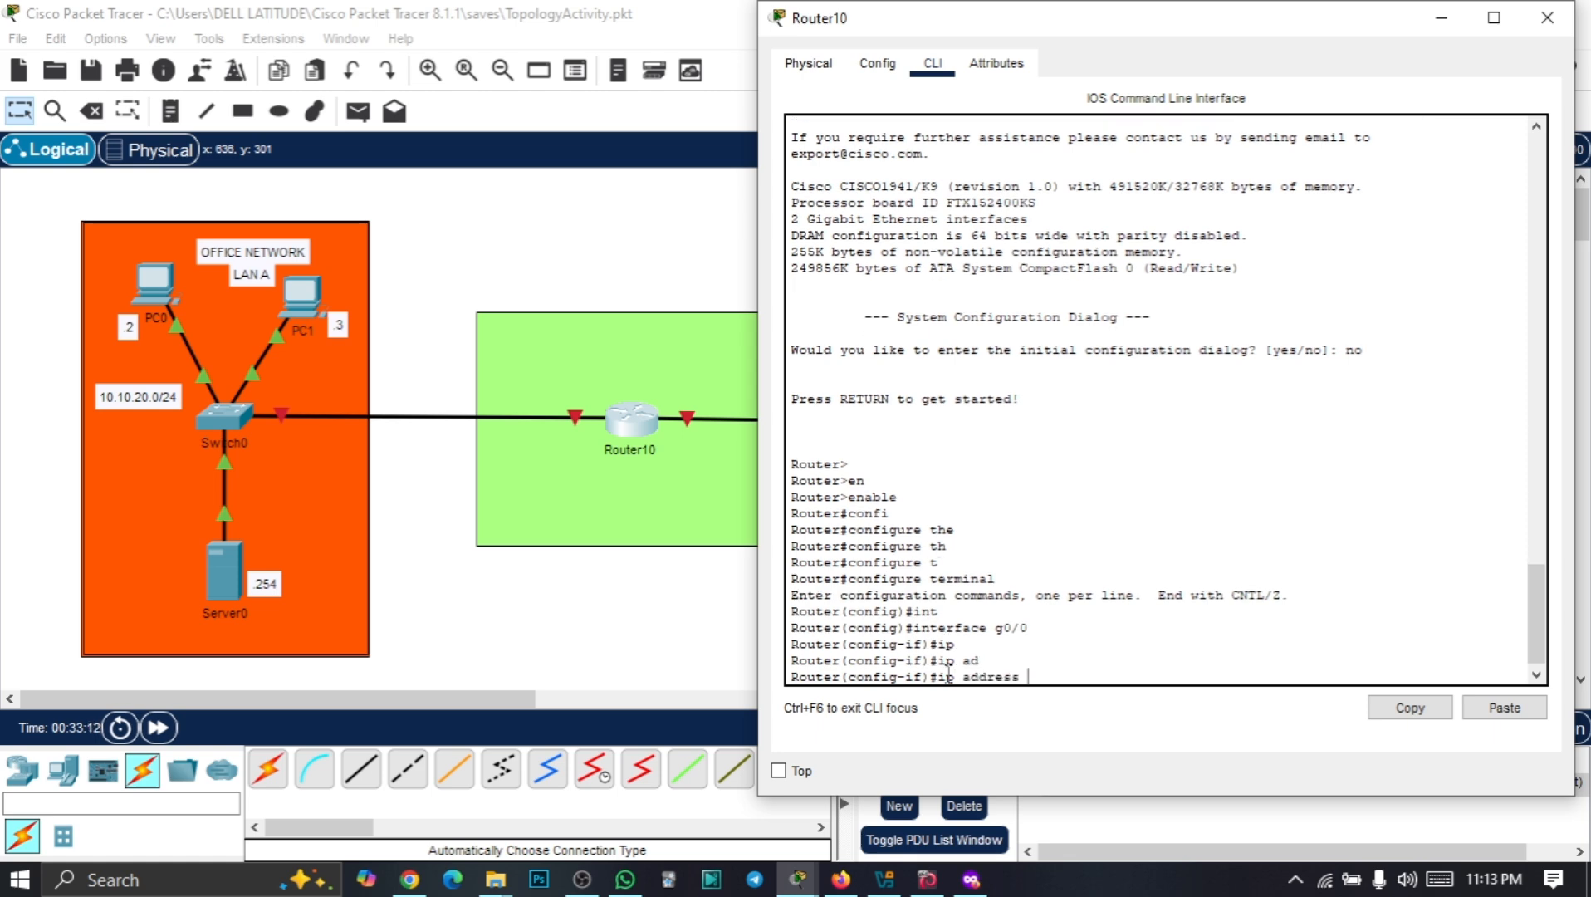
type("10.10.10")
key("BackSpace")
type("20.1 255")
type(".255.255.0")
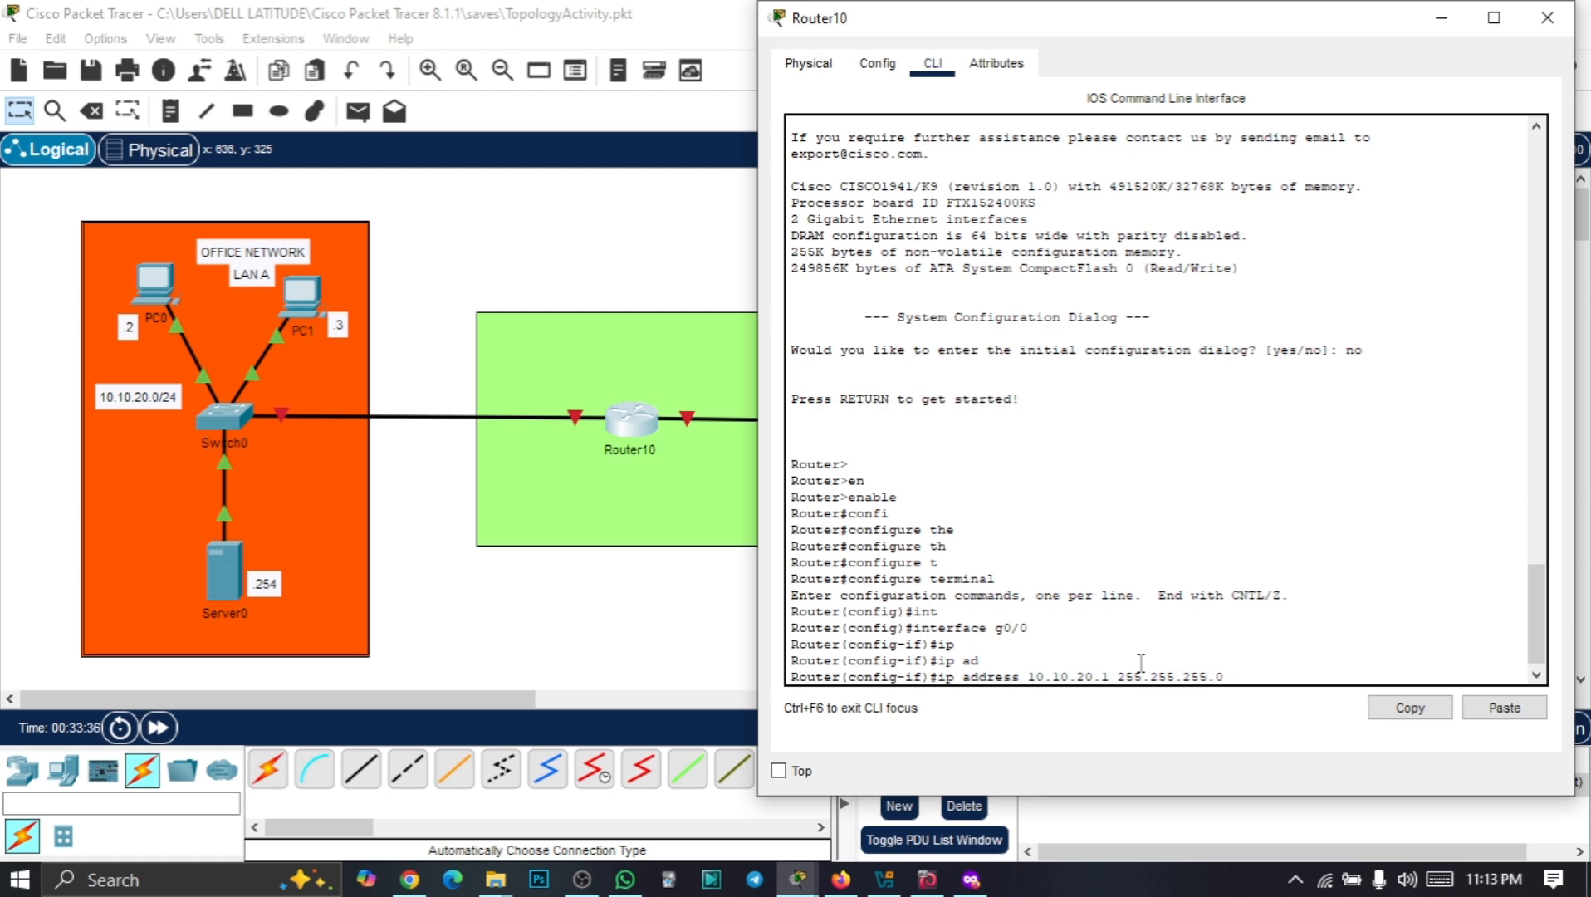
key("Return")
Bring g0/0 up with no shutdown
type("nfig-if)#n")
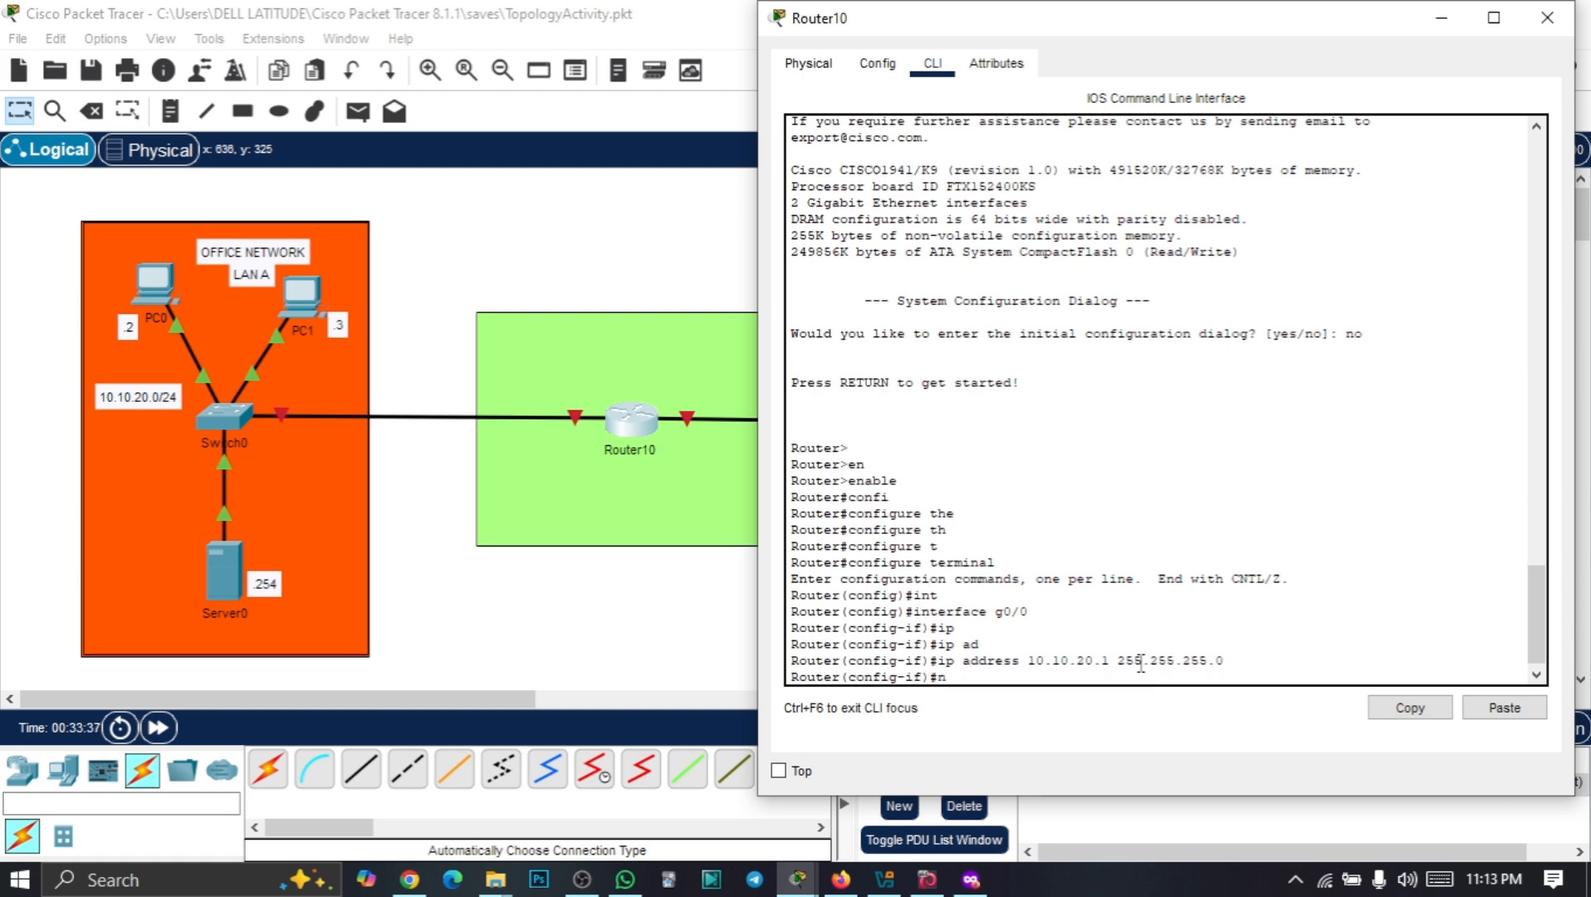
type("o")
type(" sh")
key("Tab")
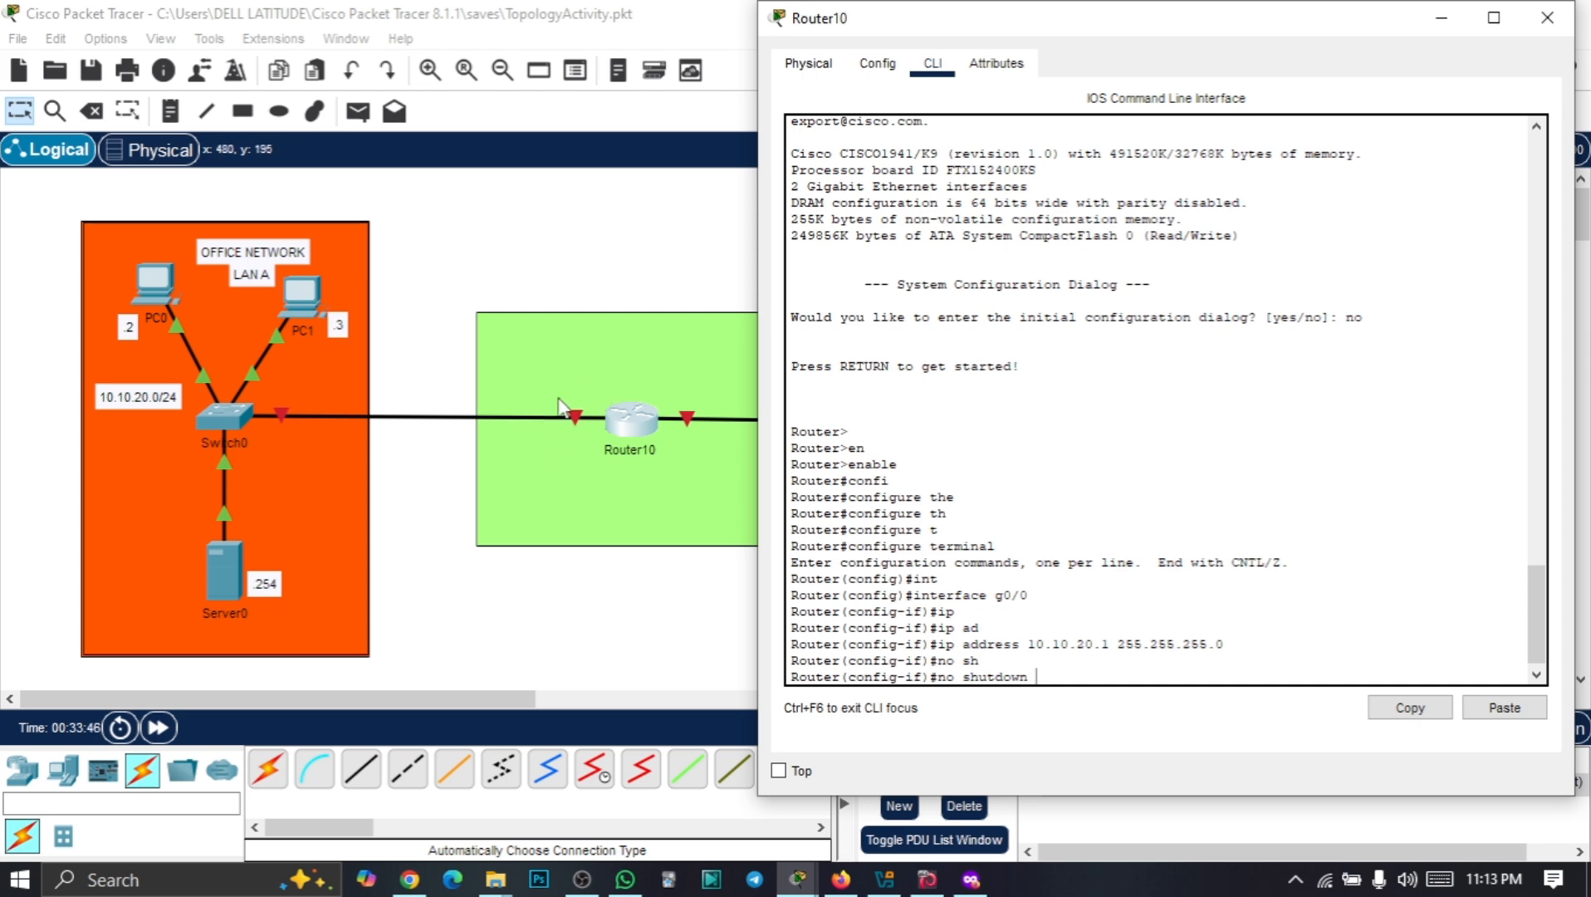
key("Return")
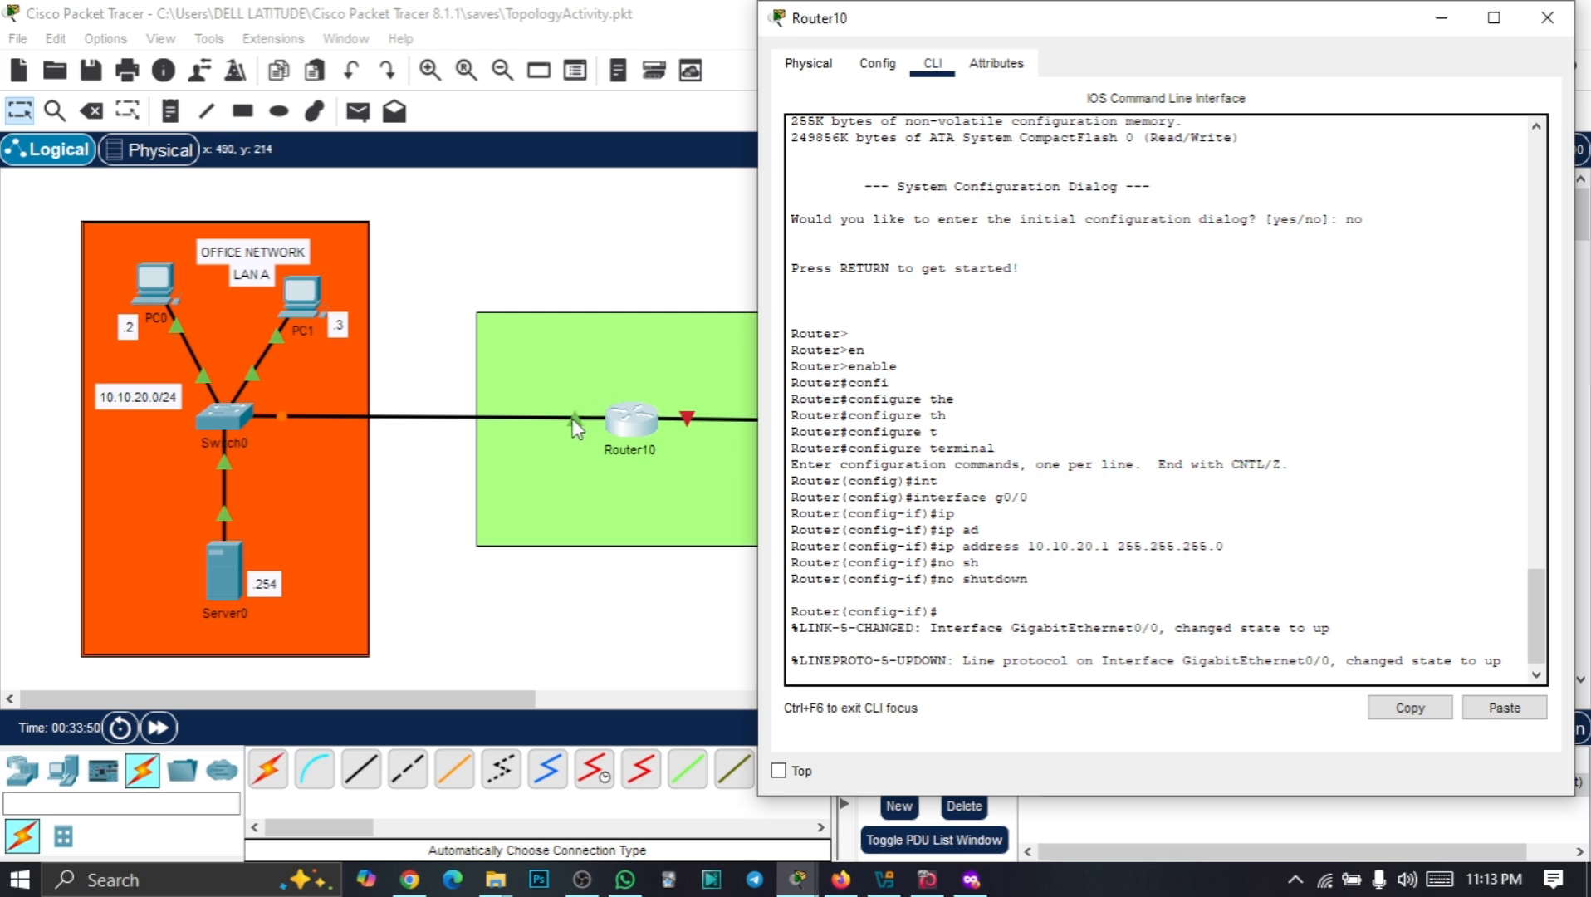
key("Return")
key("Return")
key("Return")
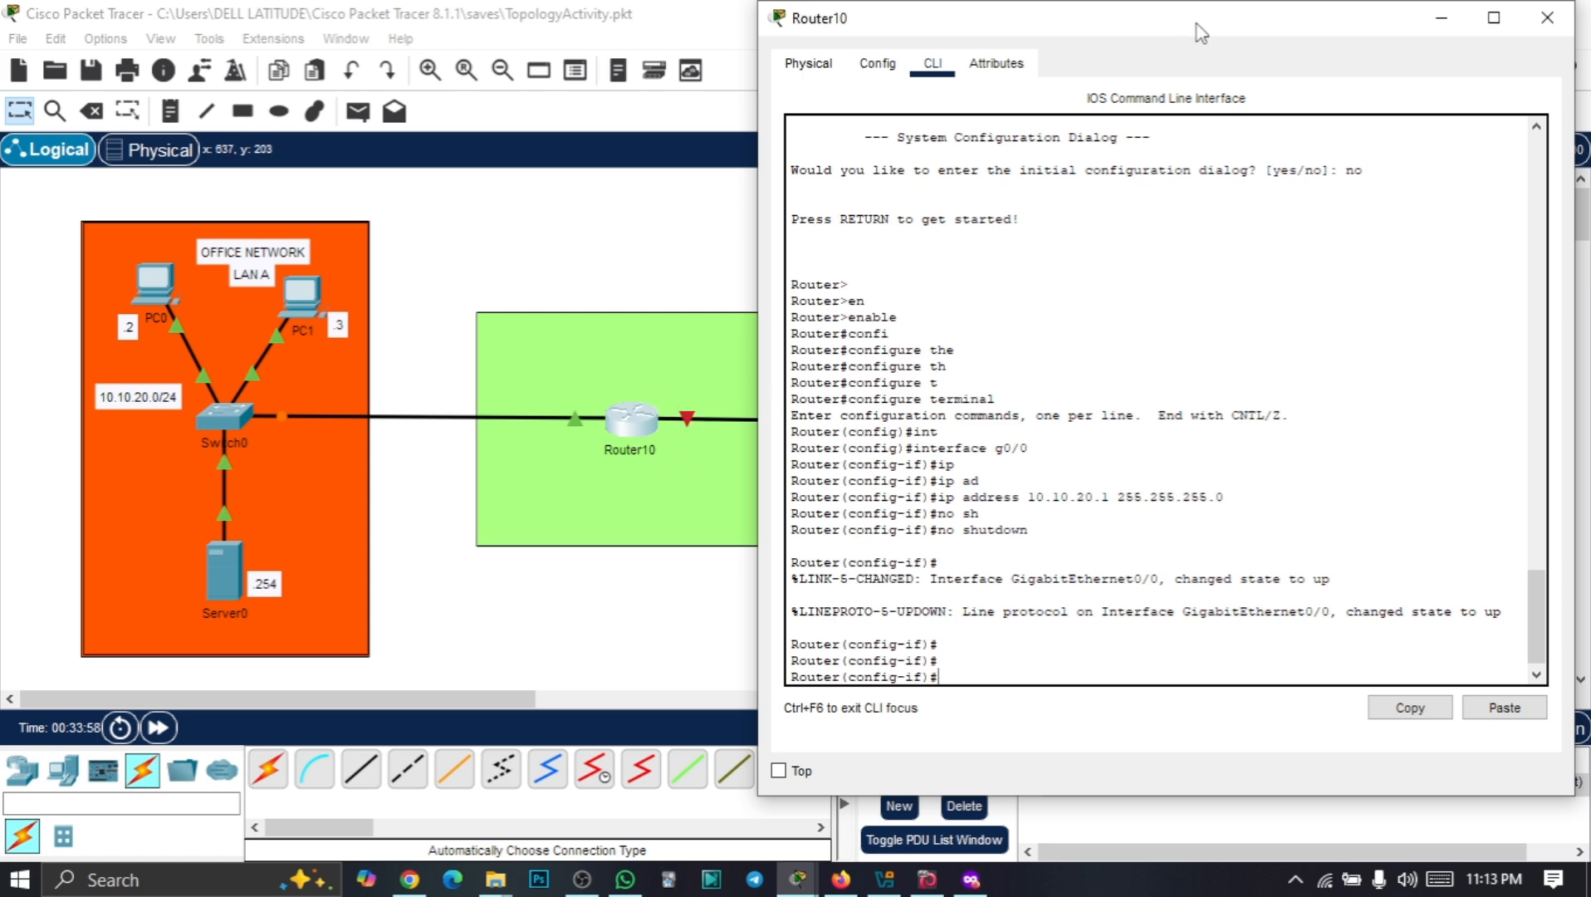
Enter interface g0/1 configuration on Router10
left_click_drag(1199, 33, 507, 108)
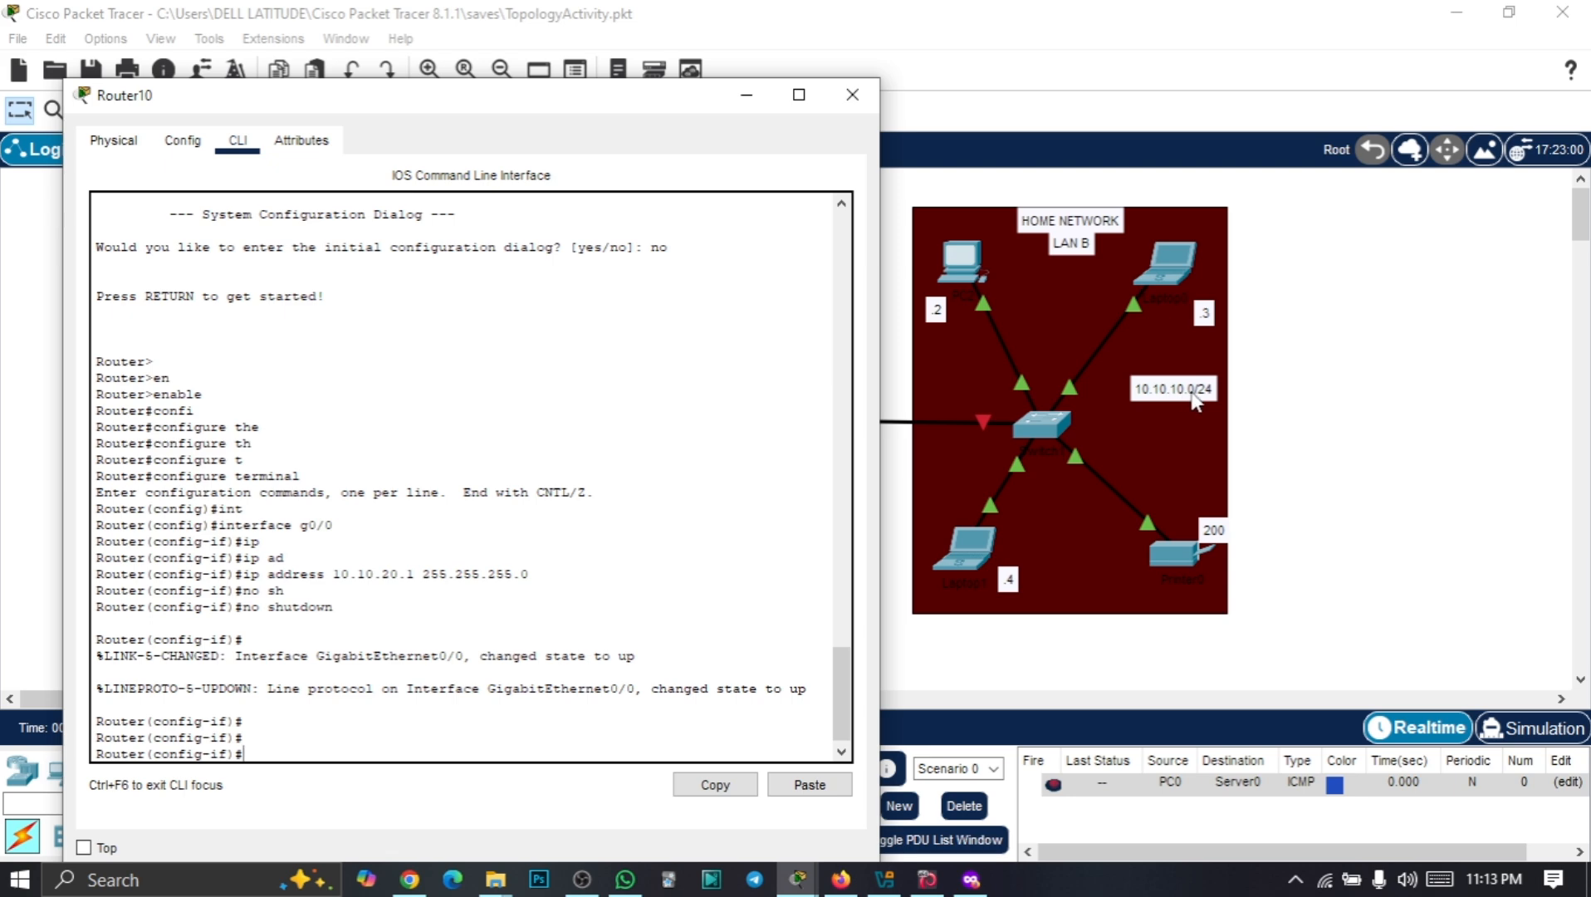
left_click_drag(461, 101, 1172, 42)
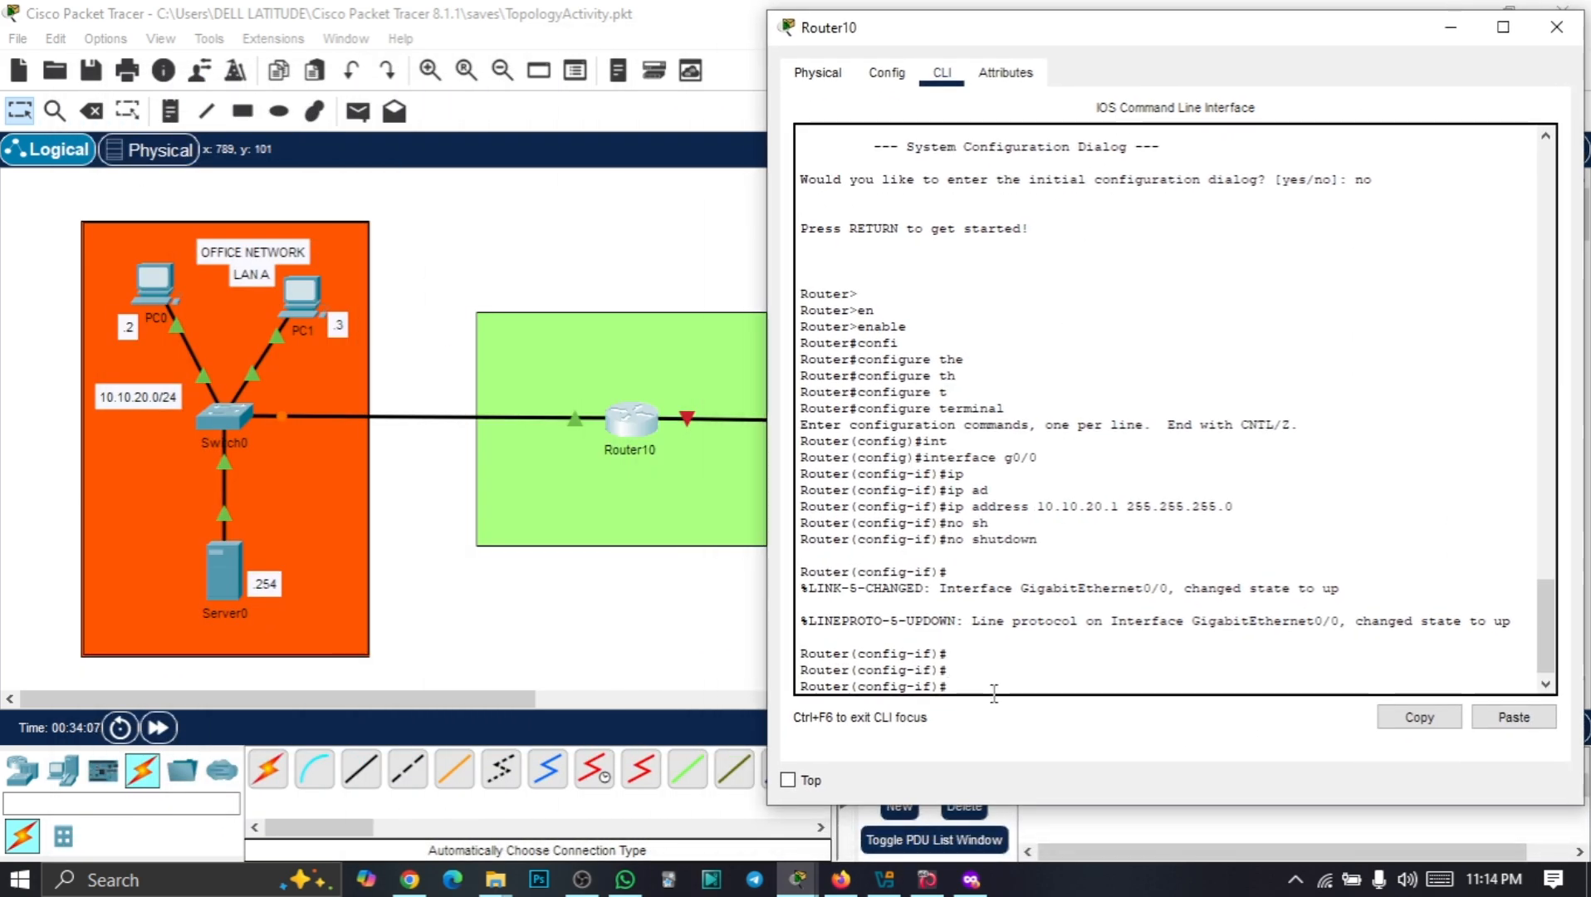
type("int")
key("Tab")
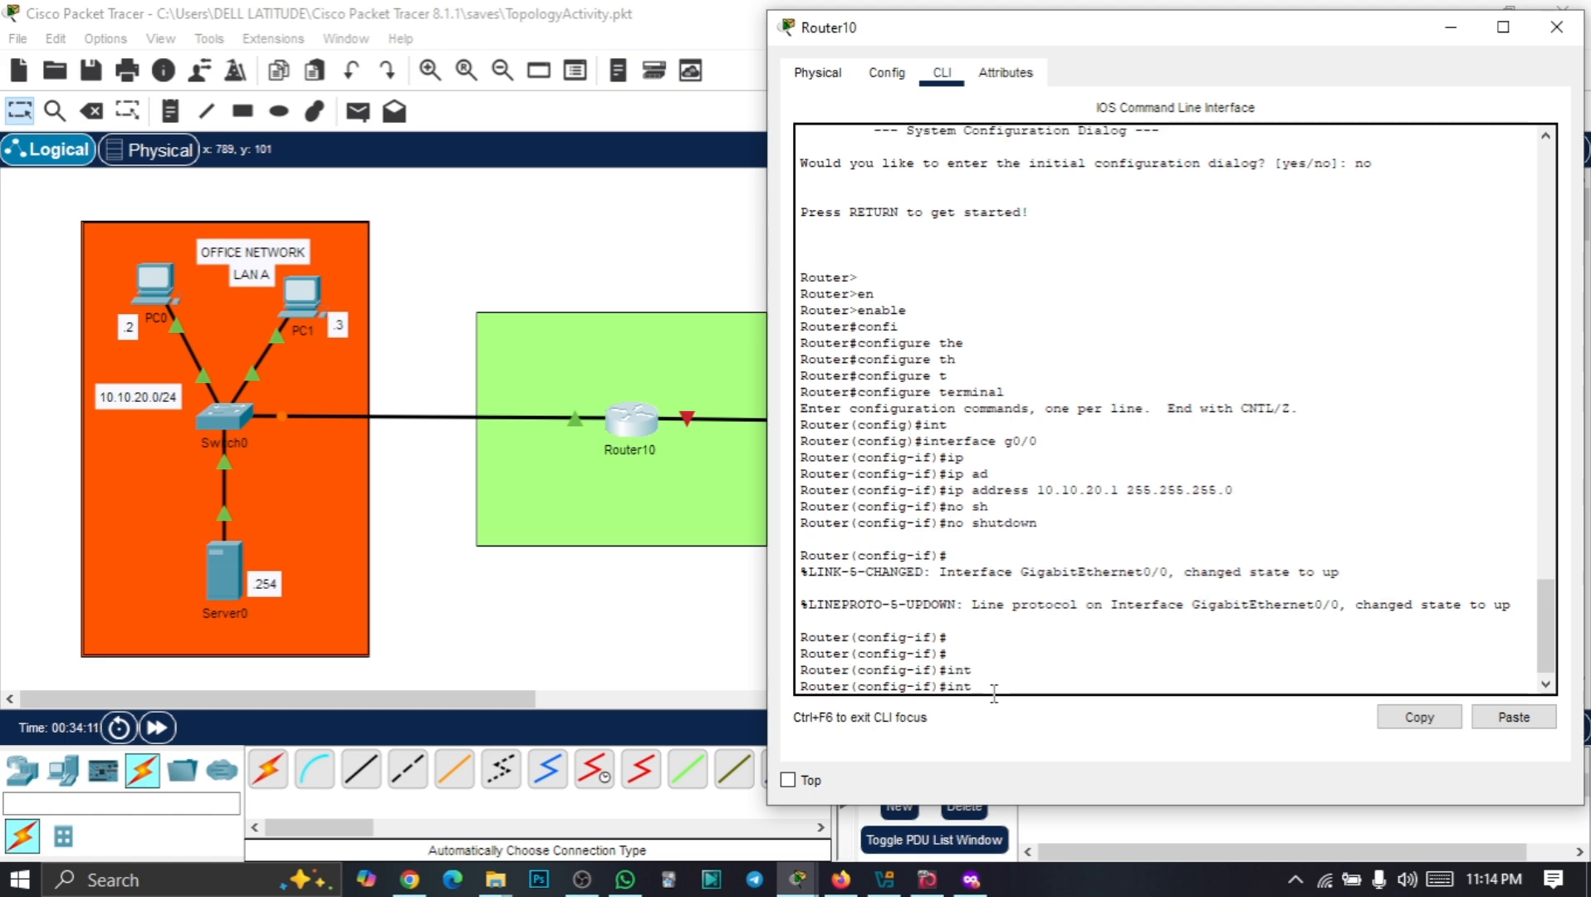
type("g0/1")
key("Return")
Assign IP address 10.10.10.1 255.255.255.0 to g0/1
type("ip")
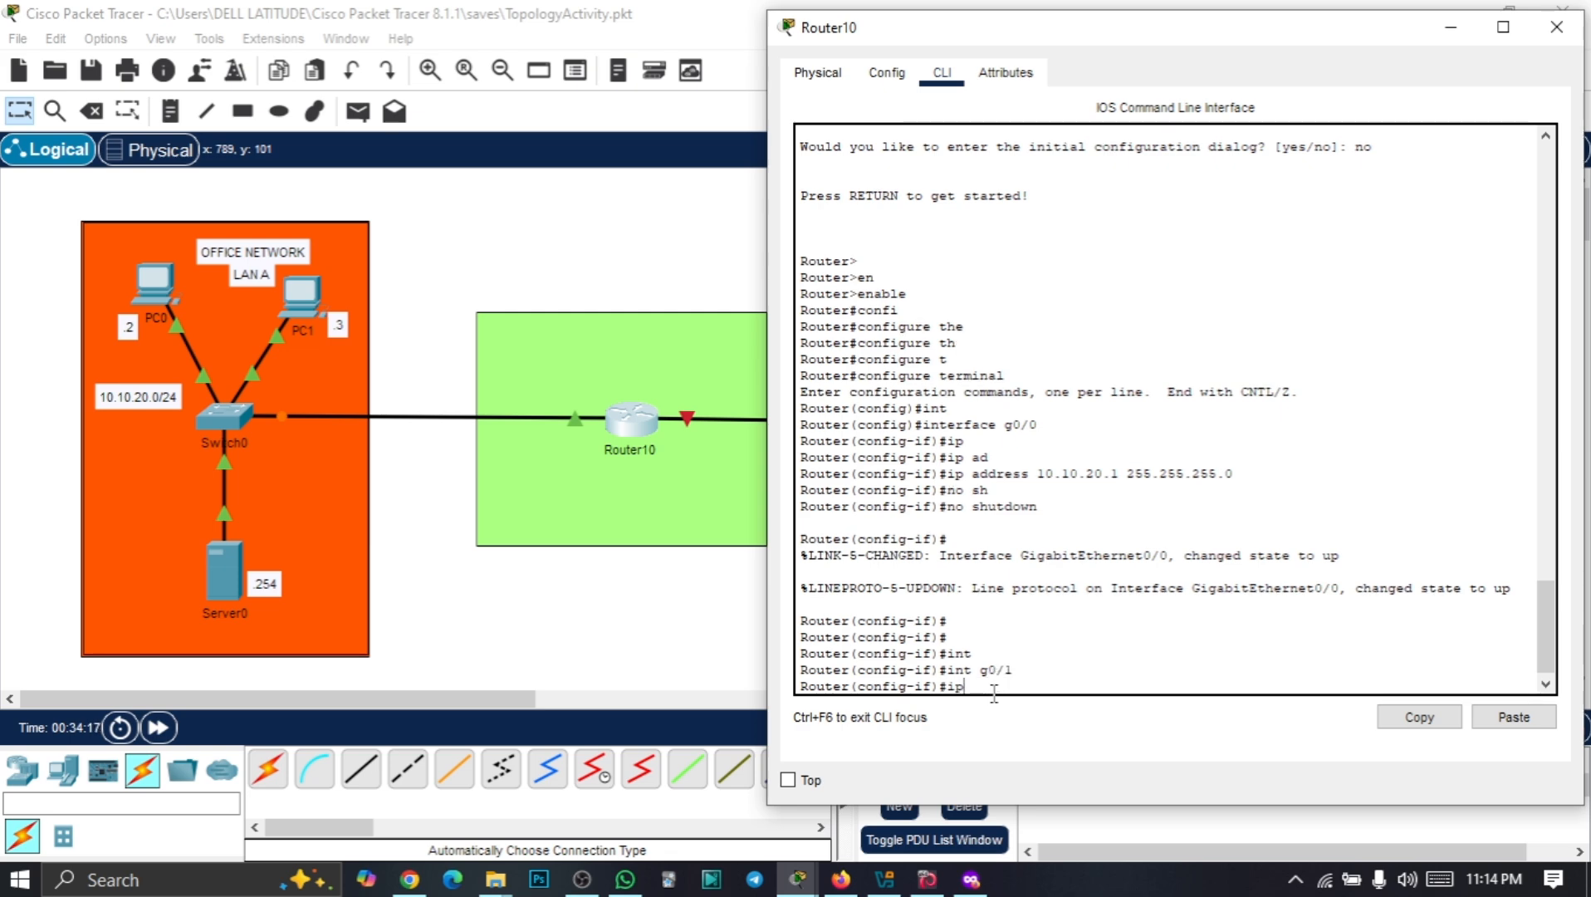
type(" add")
key("Tab")
type("1")
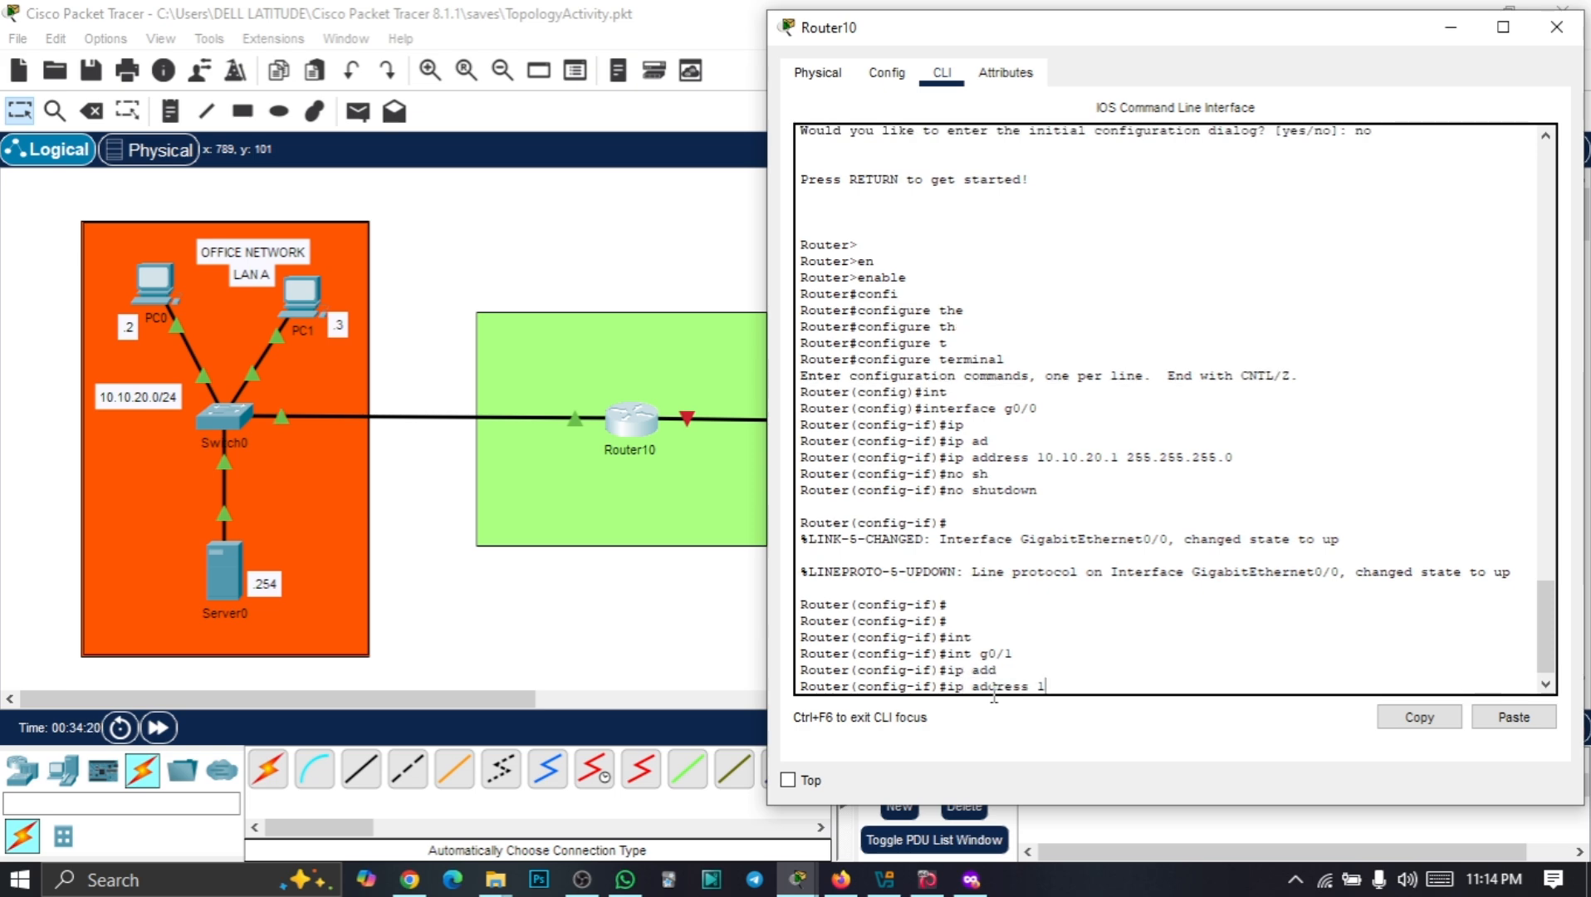
type("0.10.10.1 255.255.255.0")
left_click_drag(1128, 679, 1240, 679)
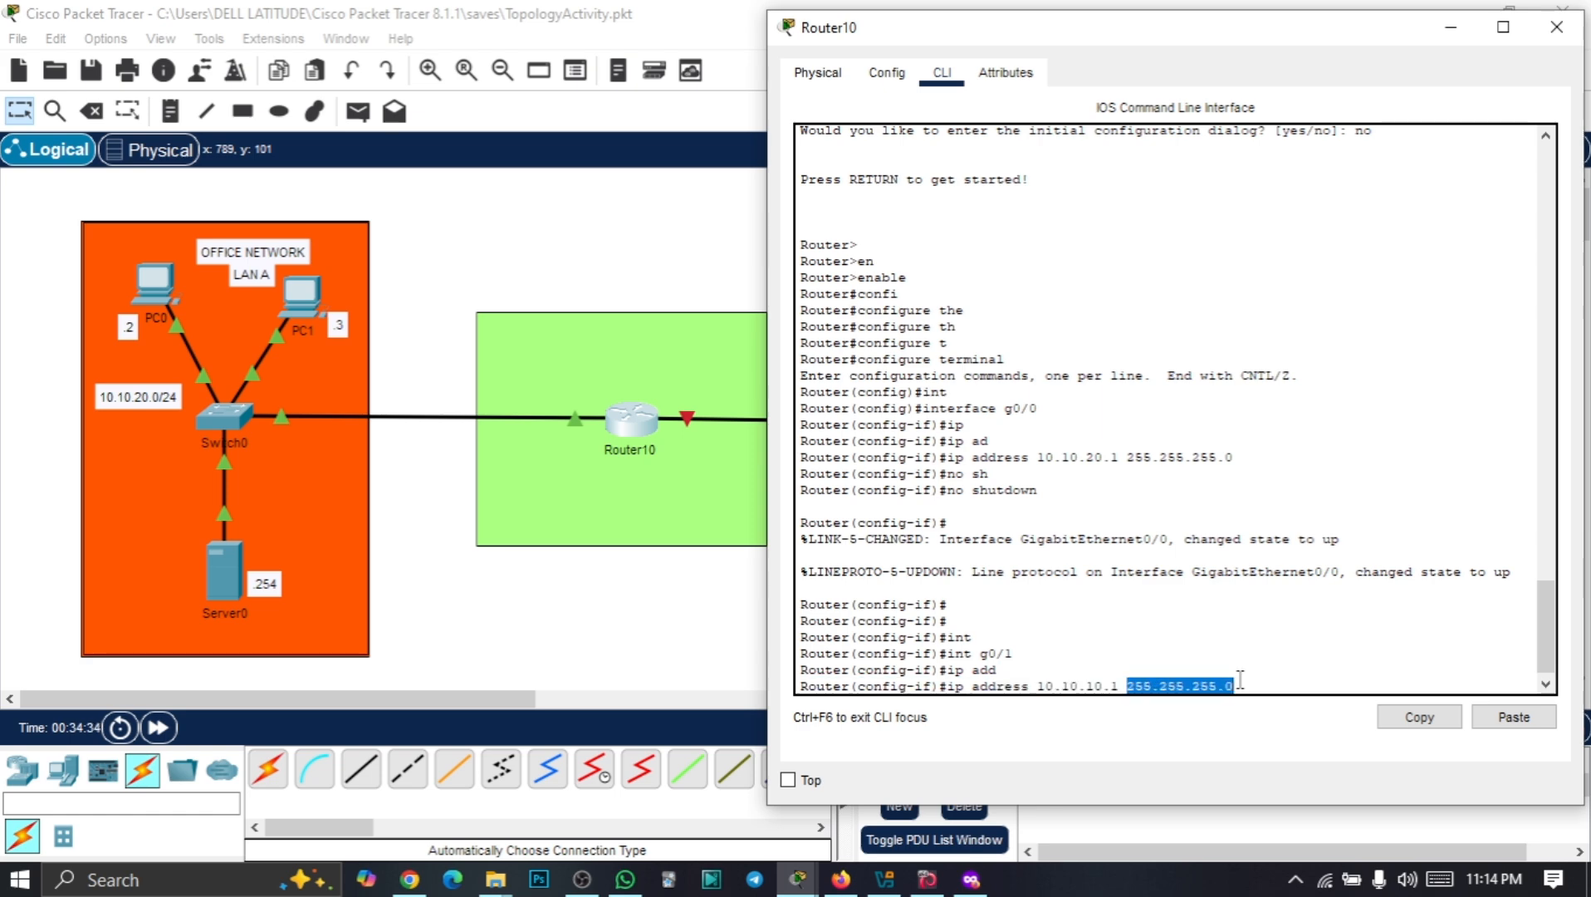
key("Return")
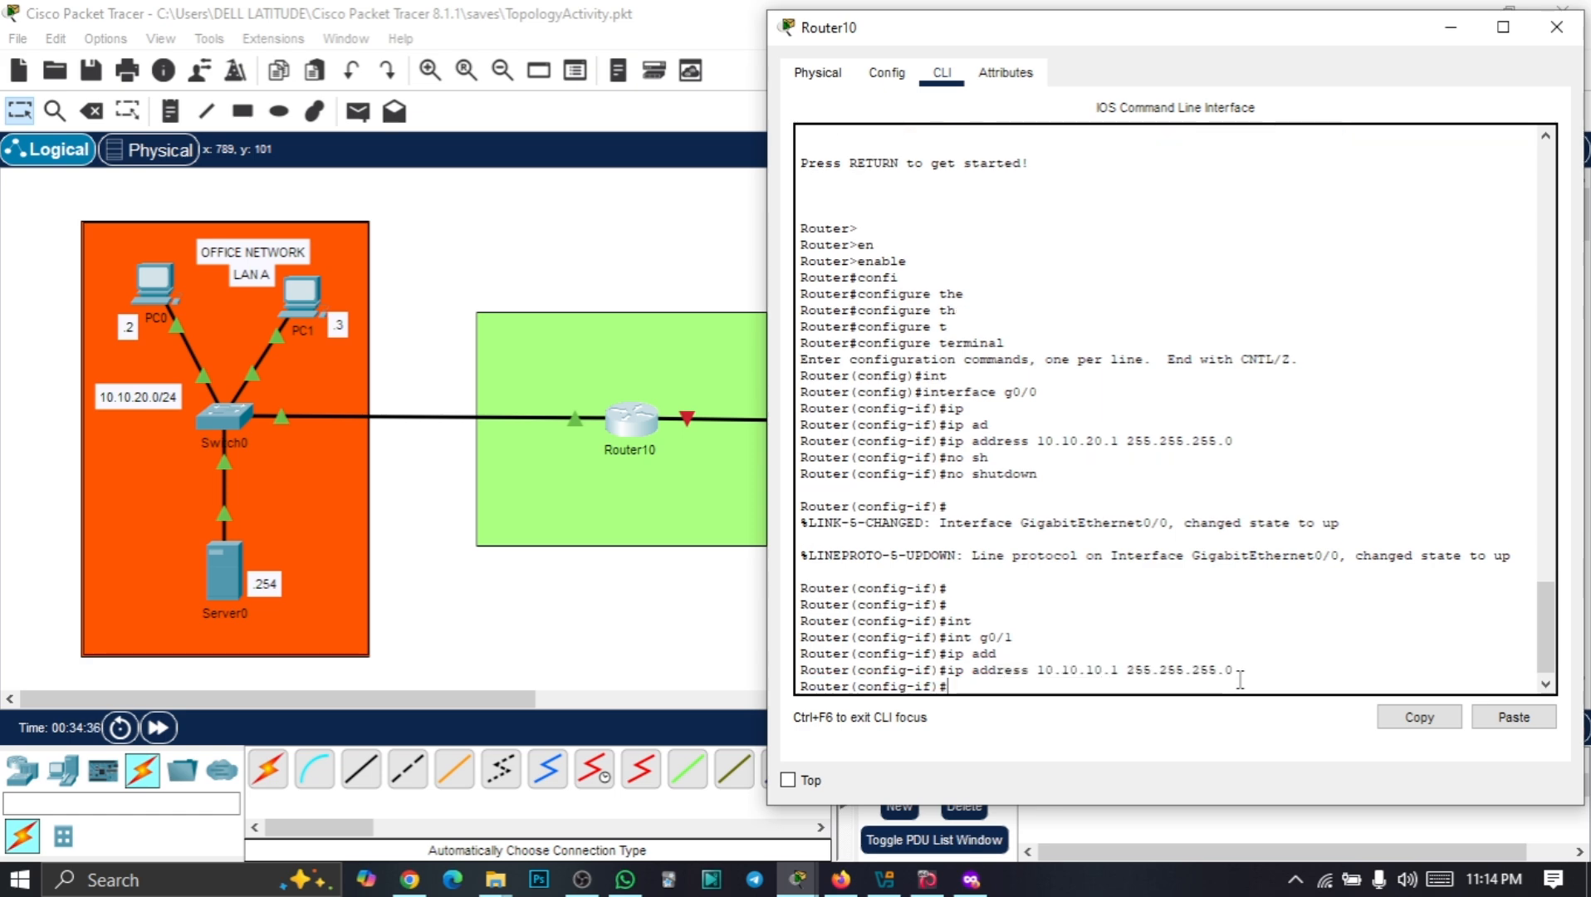
Enable g0/1 with no shutdown and hide the router console
type("no a")
type("h")
key("Return")
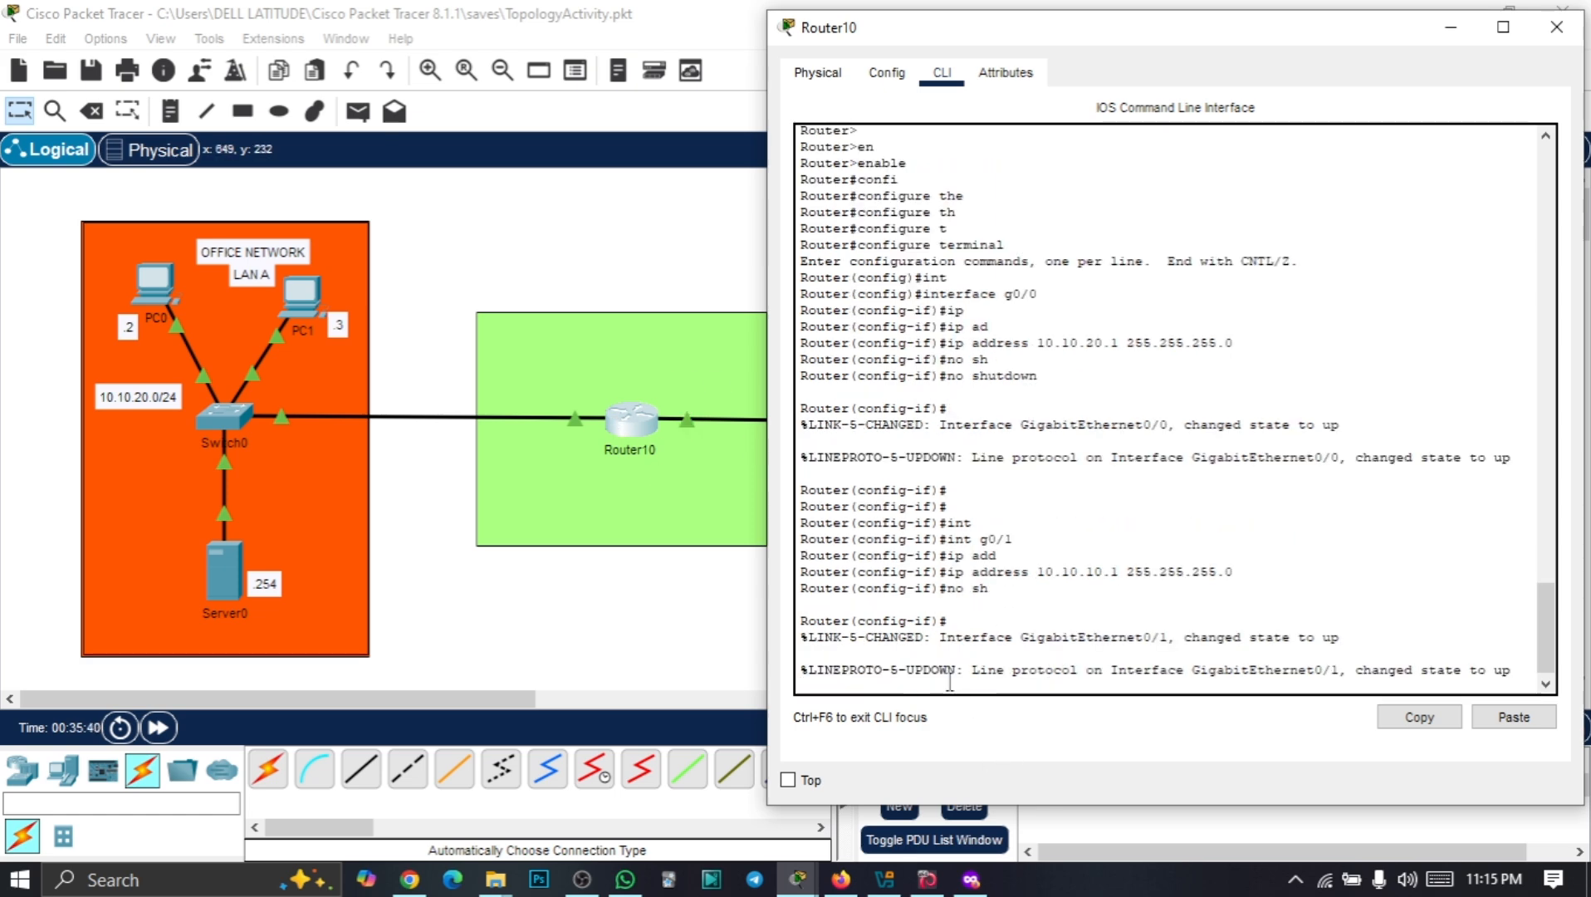
key("Return")
key("Return")
key("Return")
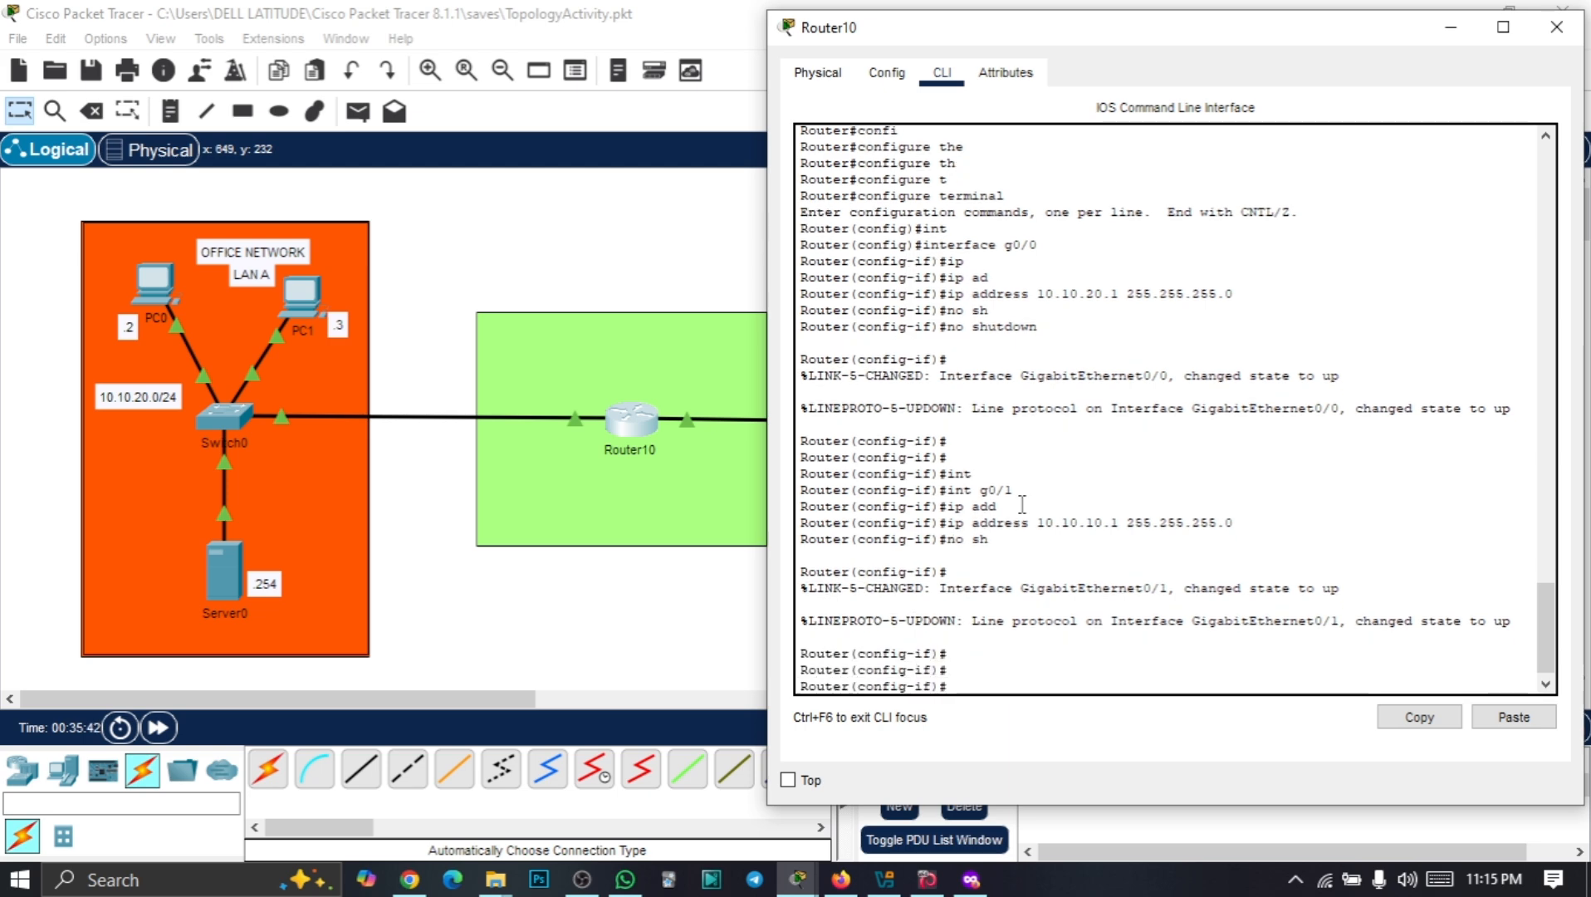
left_click(1435, 31)
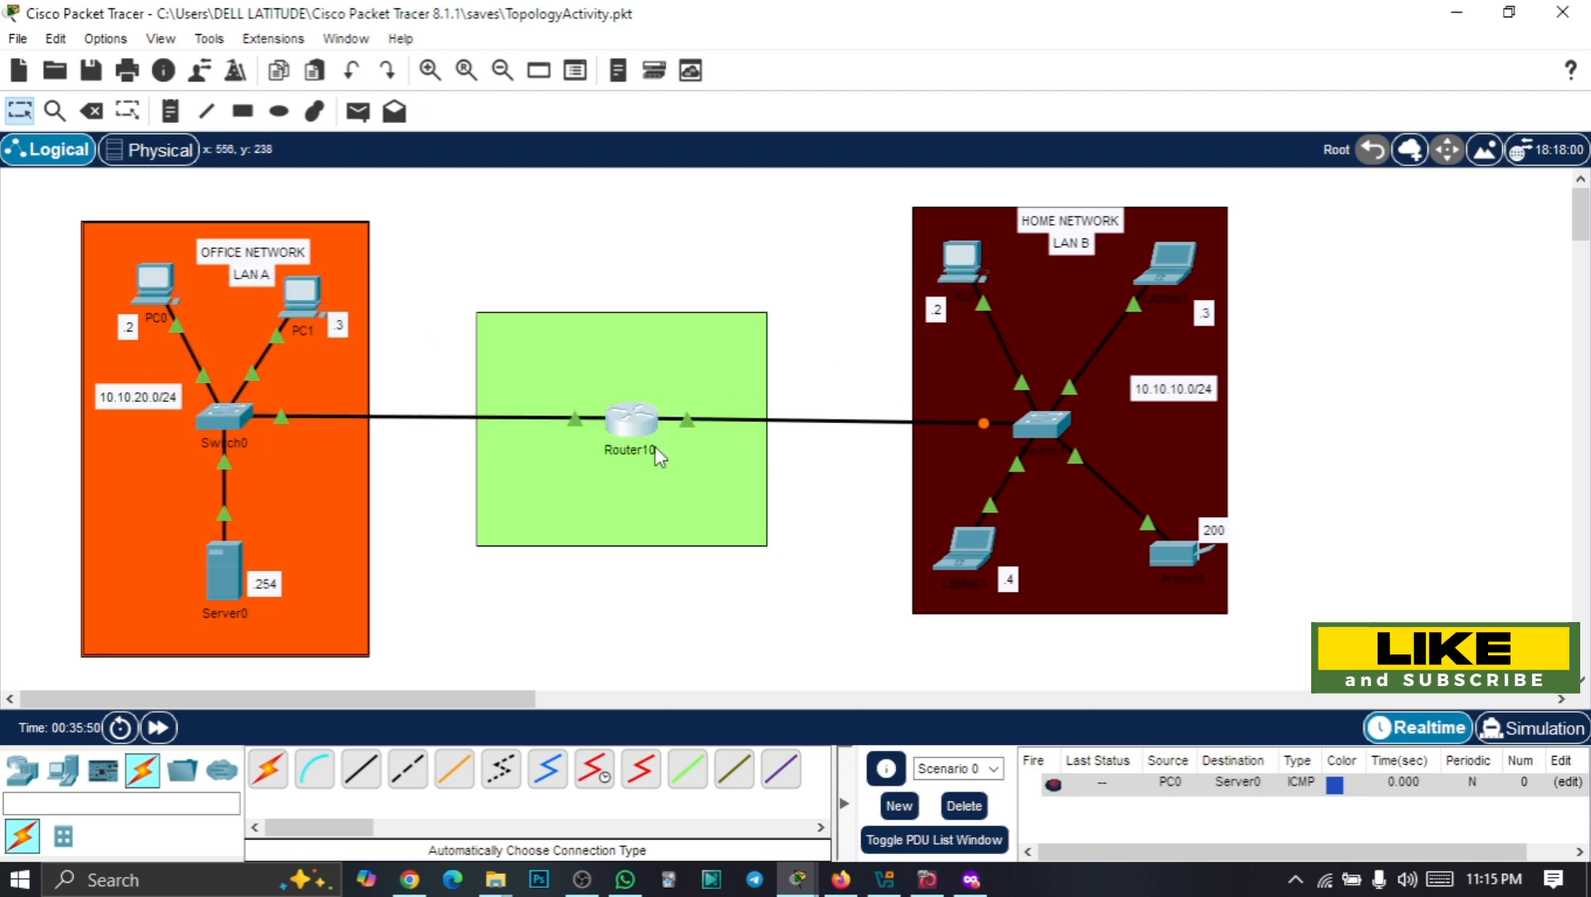
Ping gateway 10.10.10.1 from PC2, getting 3 of 4 replies, then hide the window
left_click(962, 262)
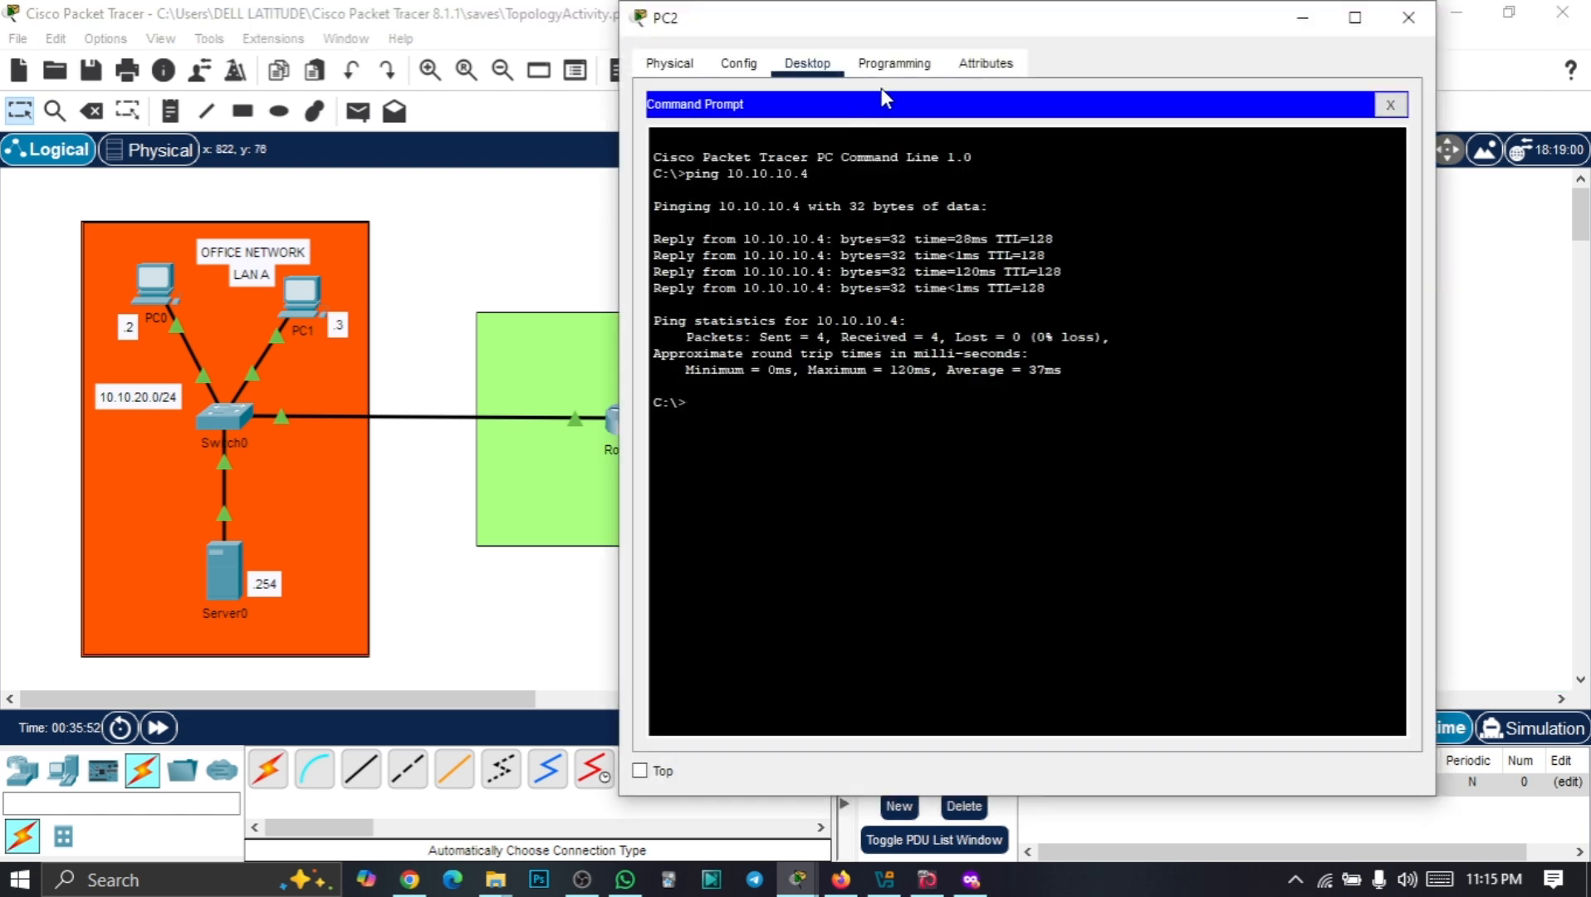
left_click_drag(1087, 18, 1190, 51)
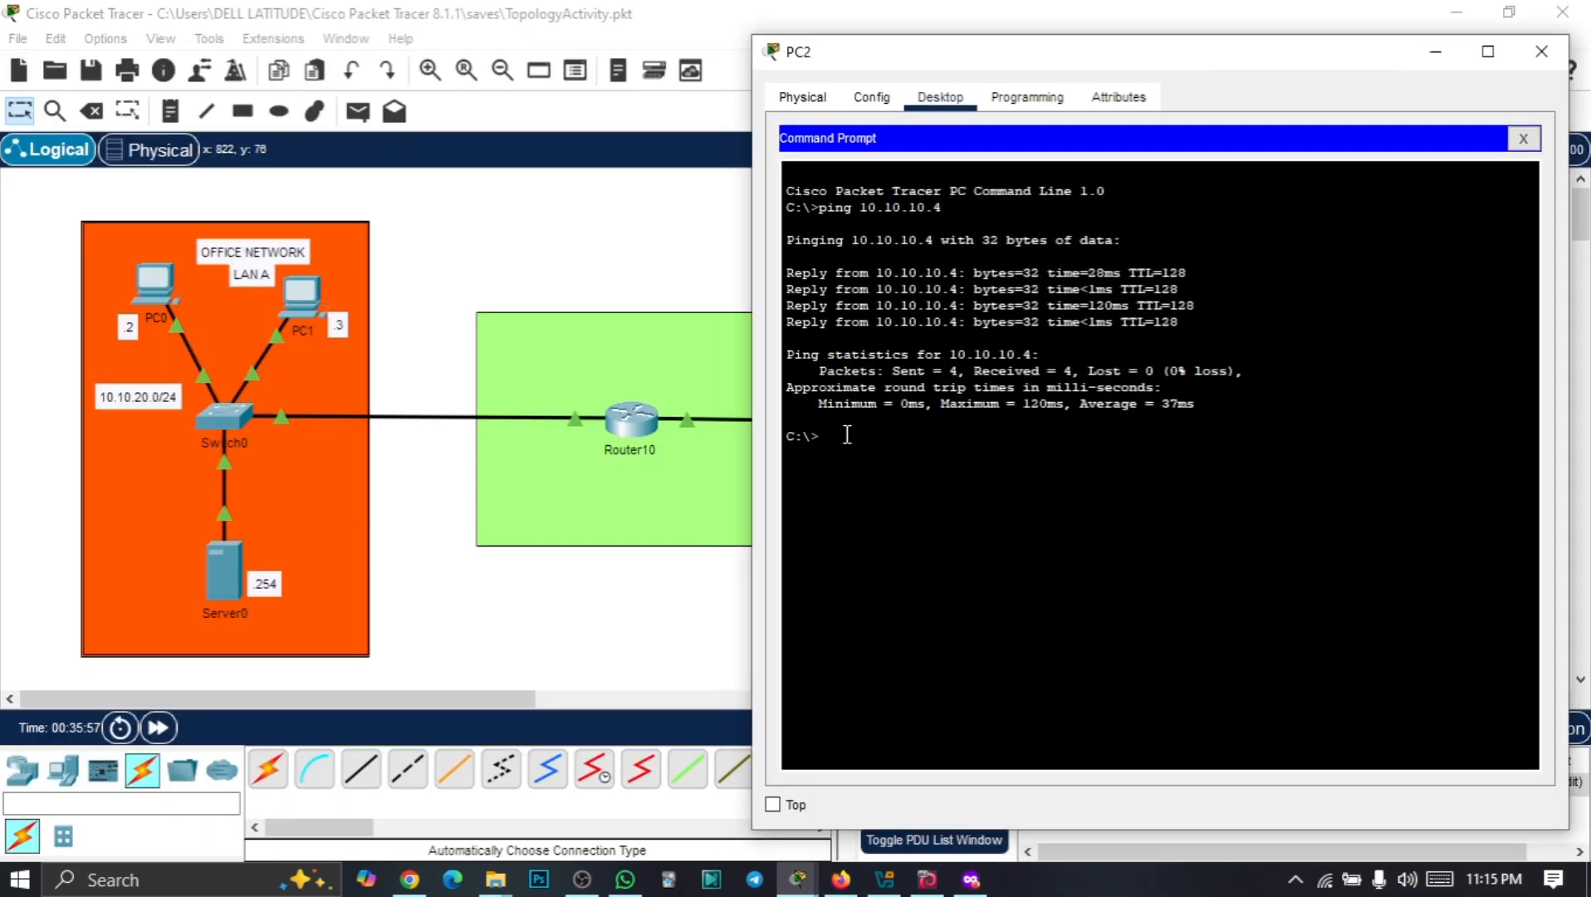
type("ng 10.10.10.1")
key("Return")
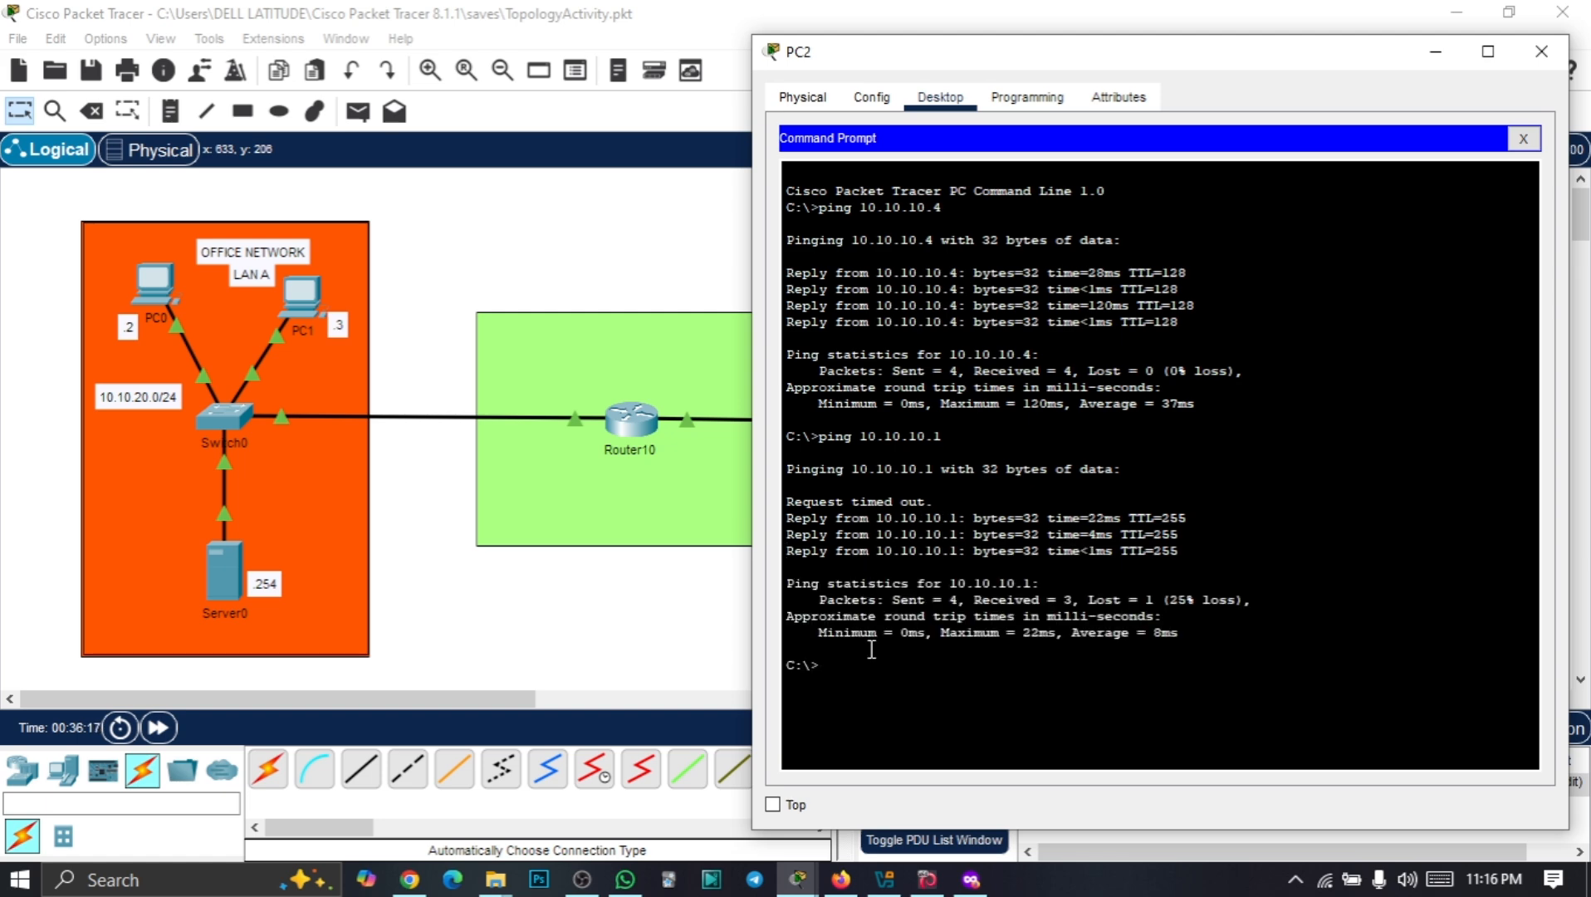
left_click(1430, 52)
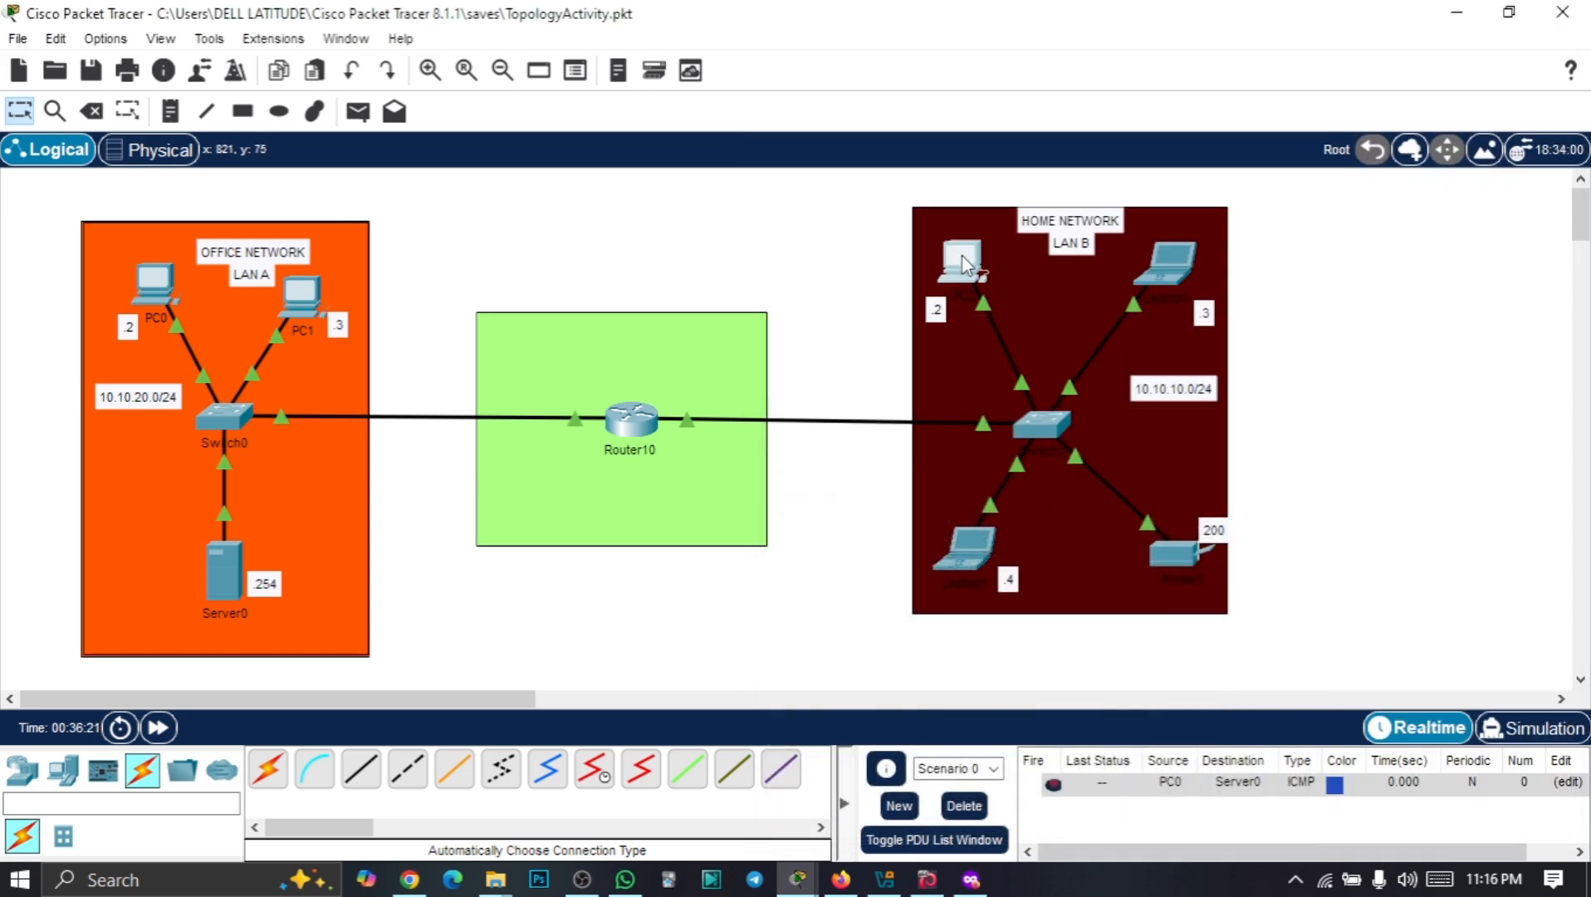
Ping gateway 10.10.20.1 from PC0 with 0% loss, then hide the window
mouse_move(965, 257)
left_click(154, 286)
left_click_drag(662, 48, 909, 25)
left_click(1216, 133)
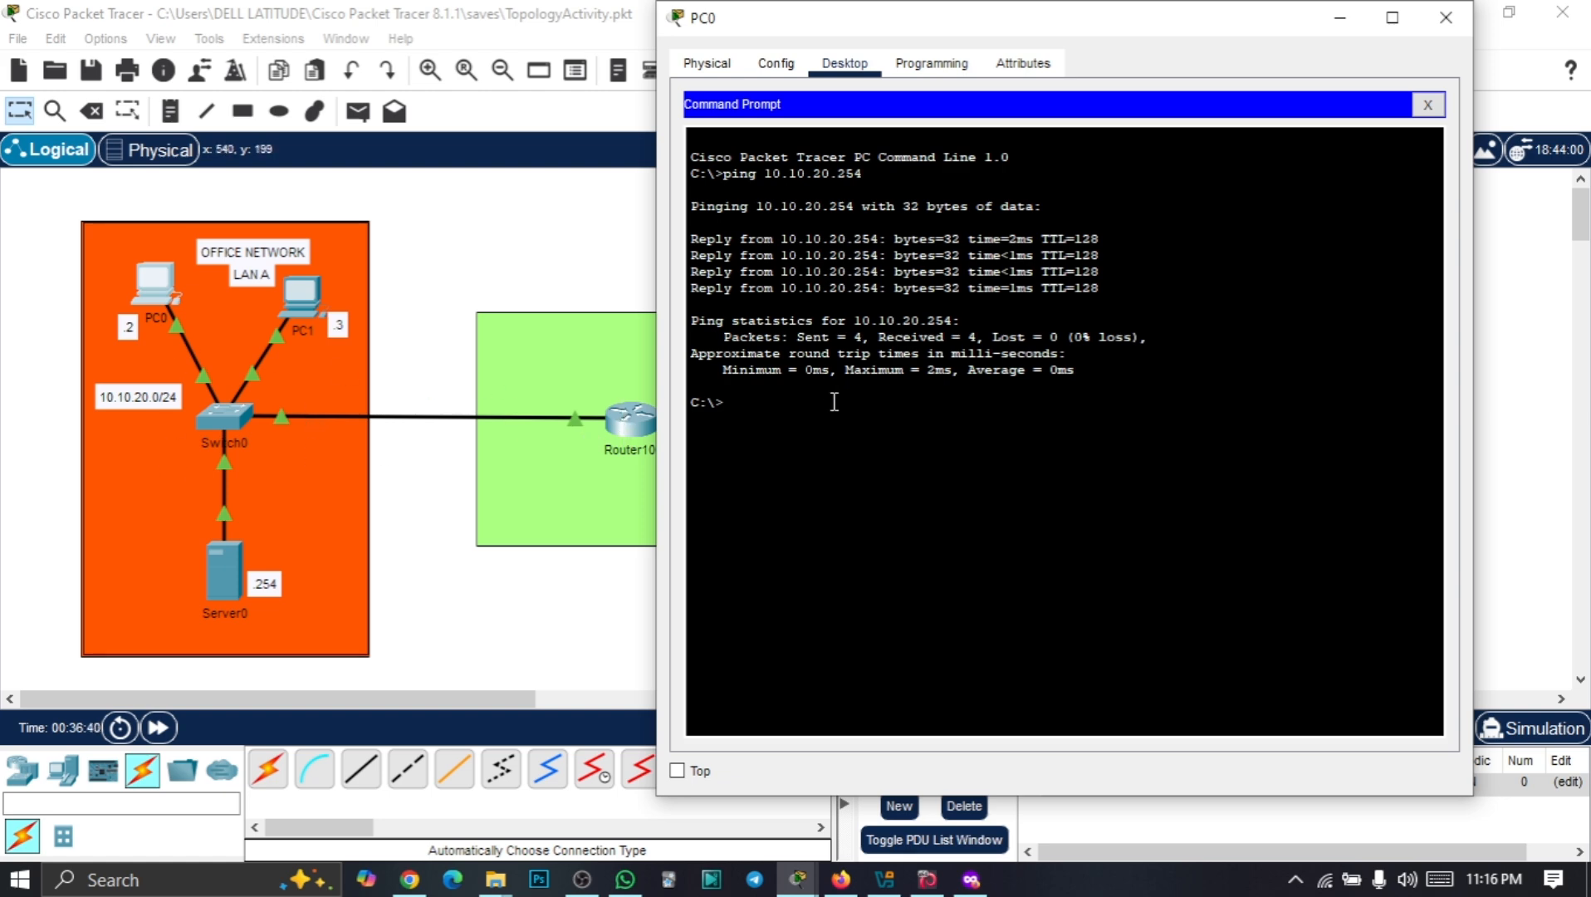
type("ping 10.10.20.1")
key("Return")
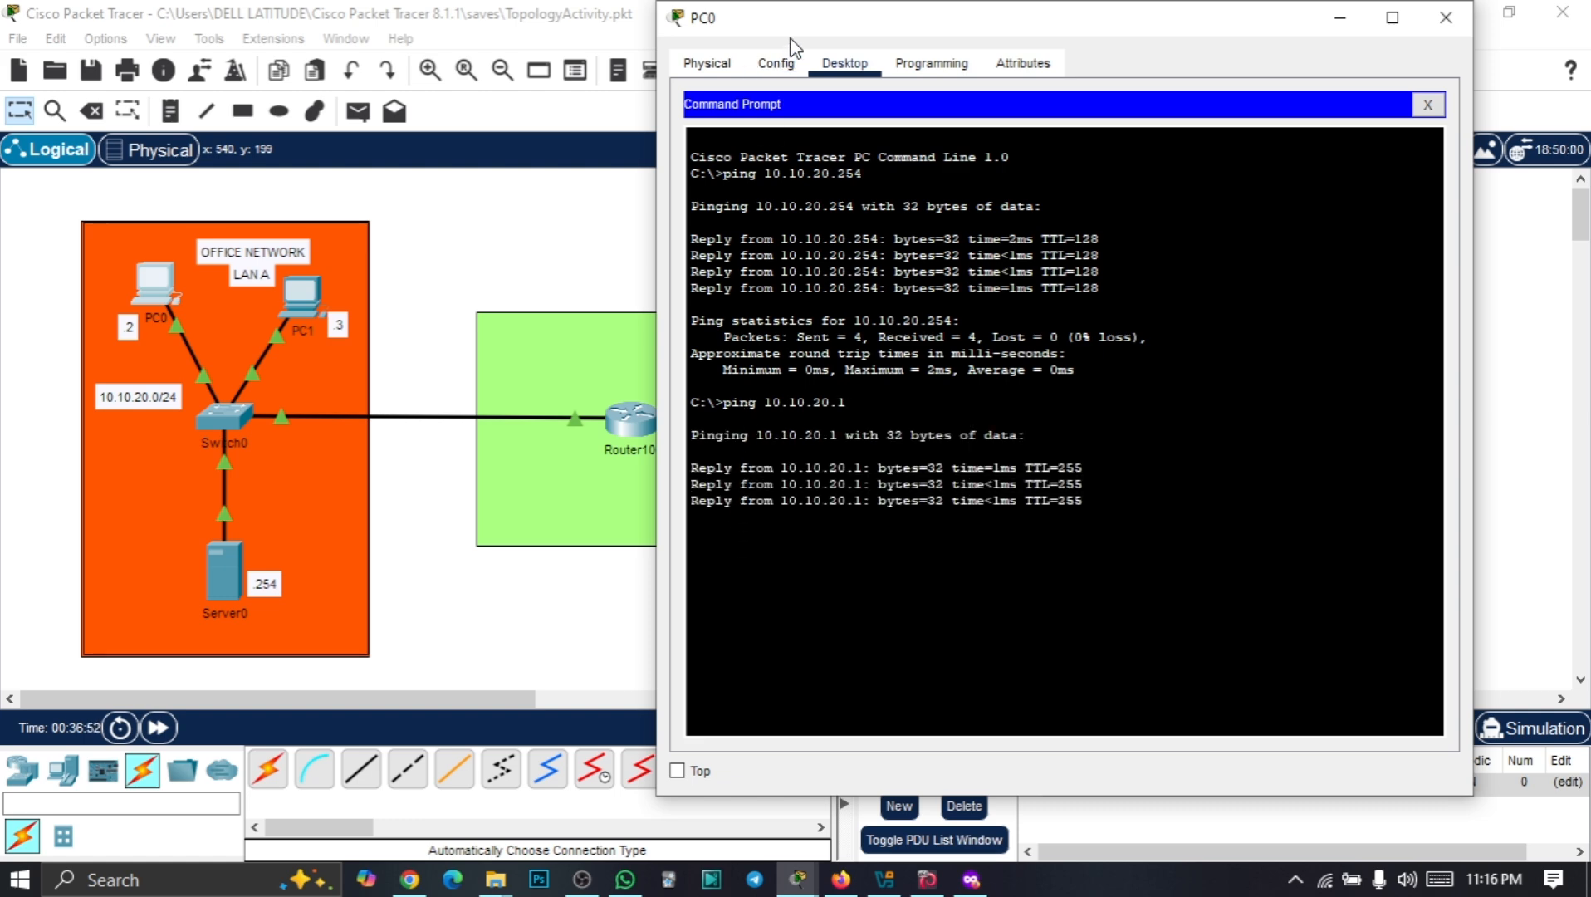
left_click_drag(811, 18, 816, 63)
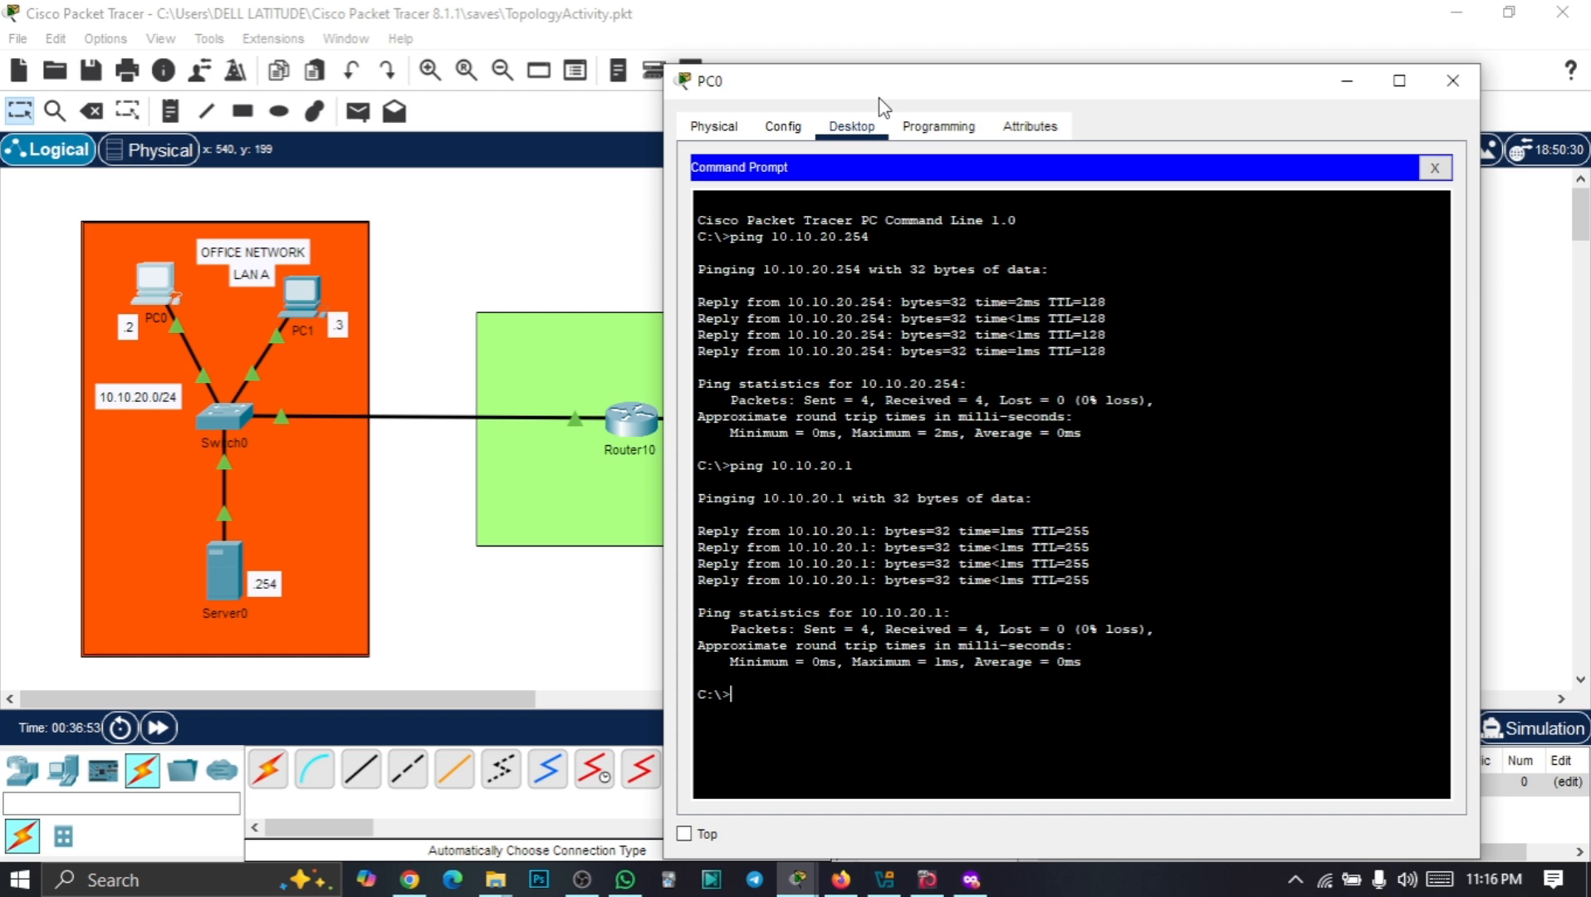
left_click(1347, 84)
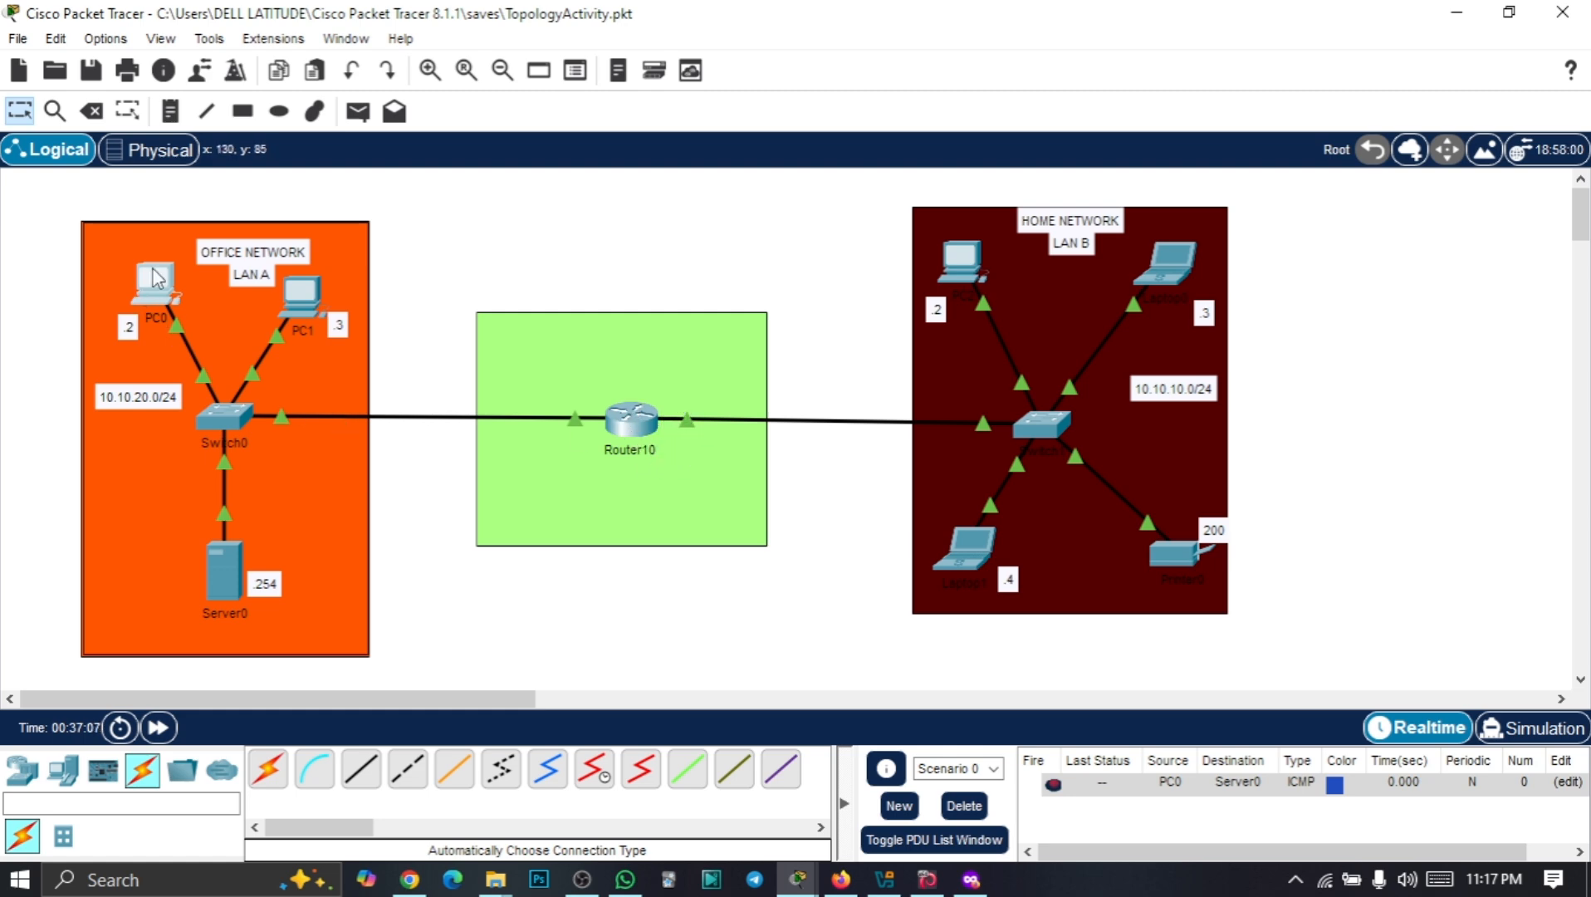
From PC0's command prompt, ping the LAN B gateway 10.10.10.1 by editing the previous ping
left_click(633, 425)
left_click(1561, 14)
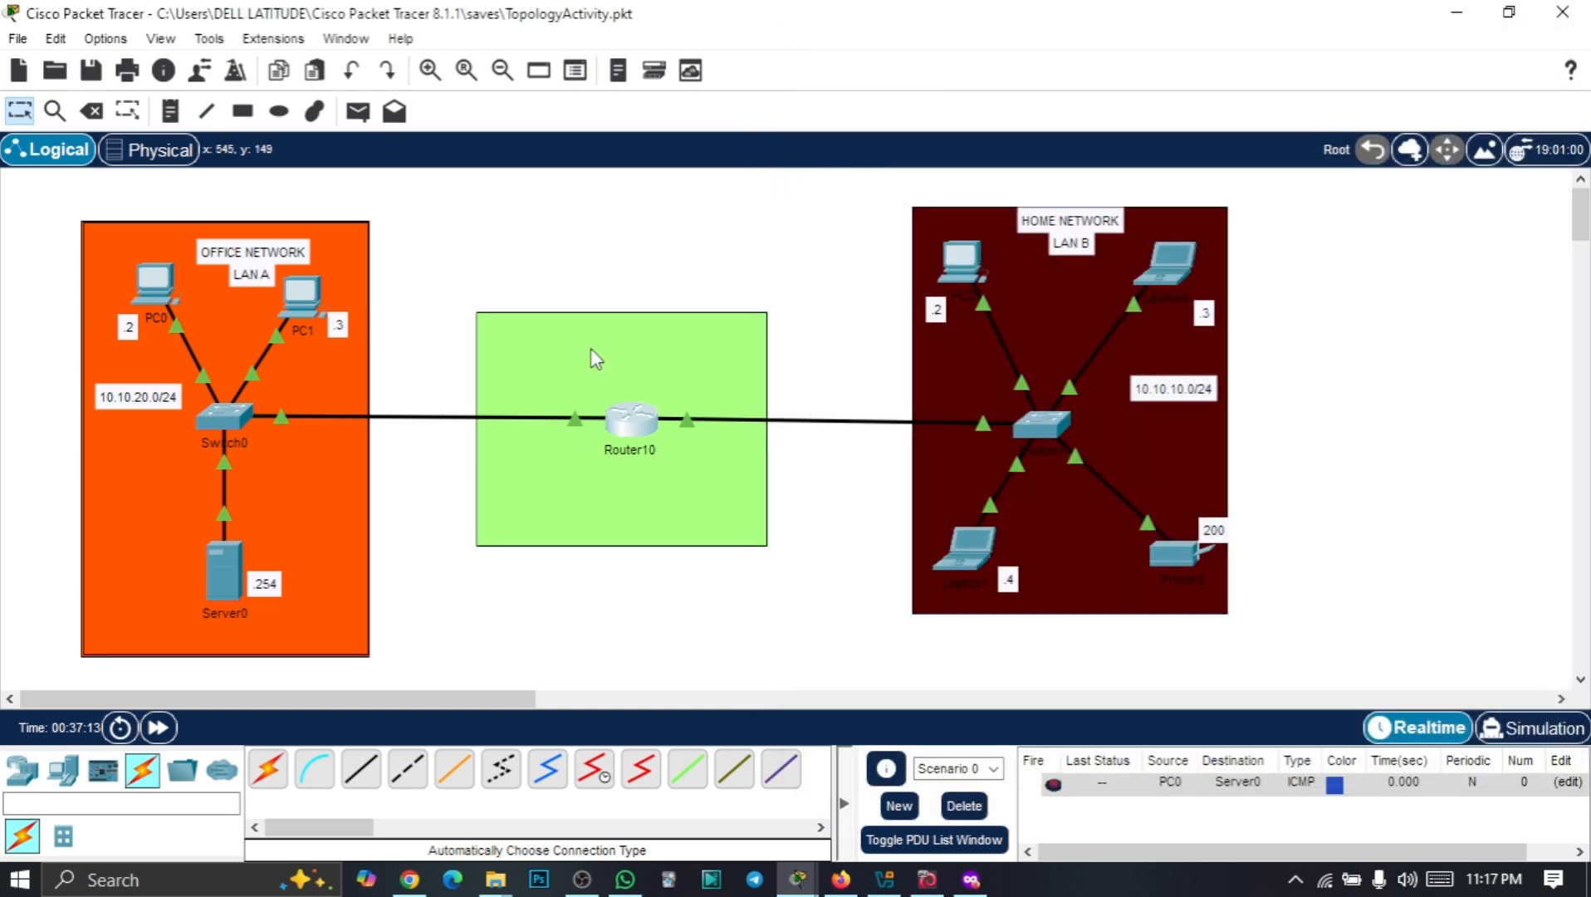
left_click(154, 280)
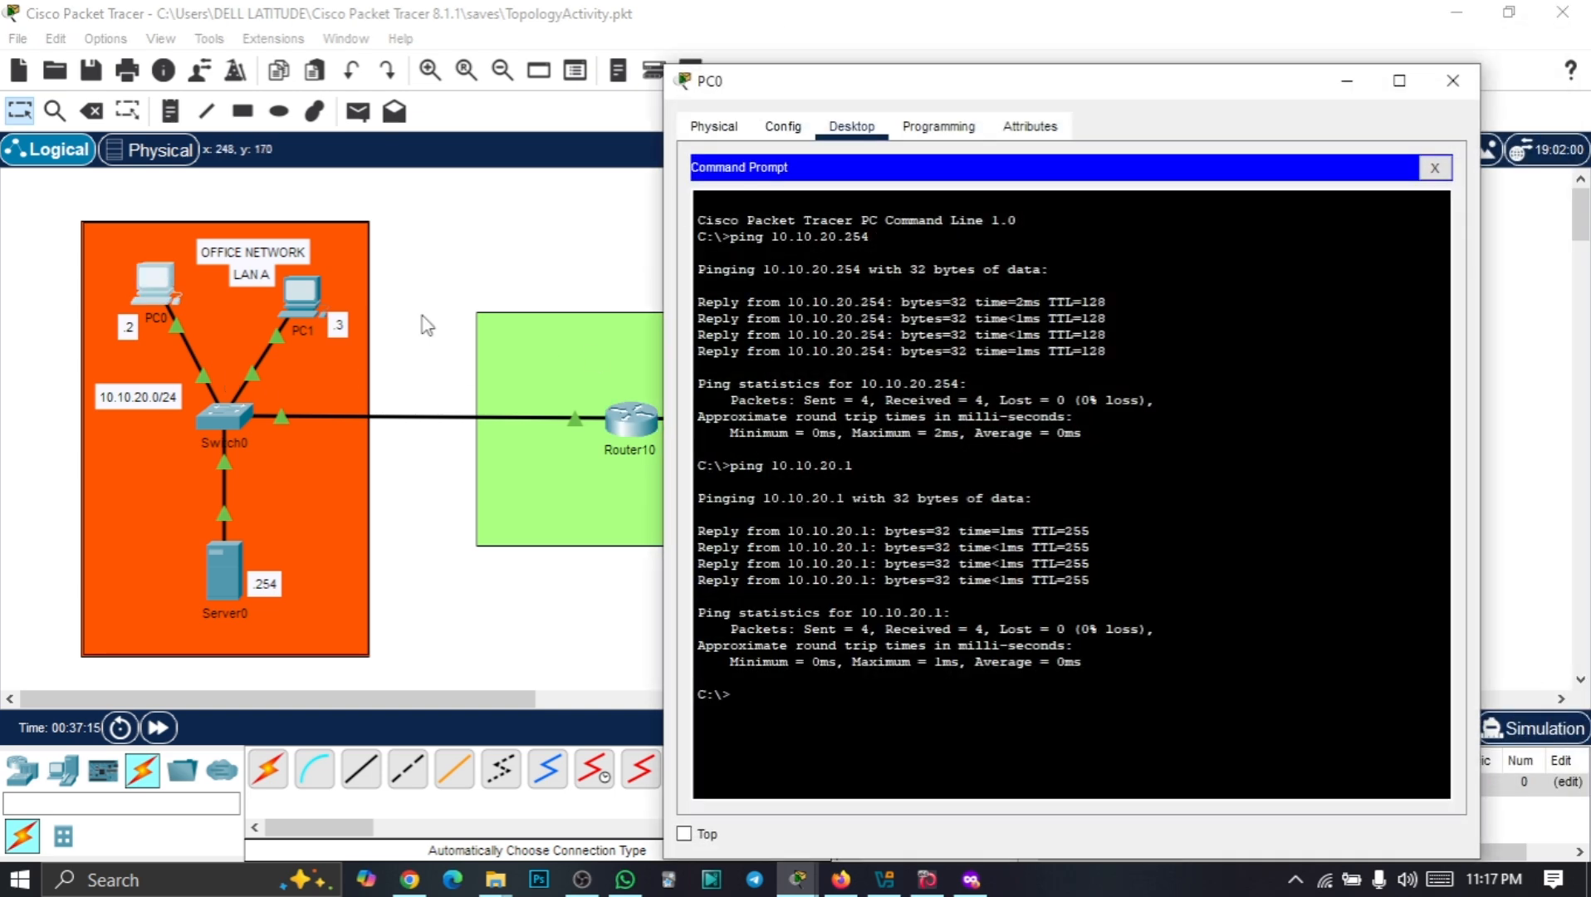
left_click(755, 695)
key("Up")
type(".1")
key("Return")
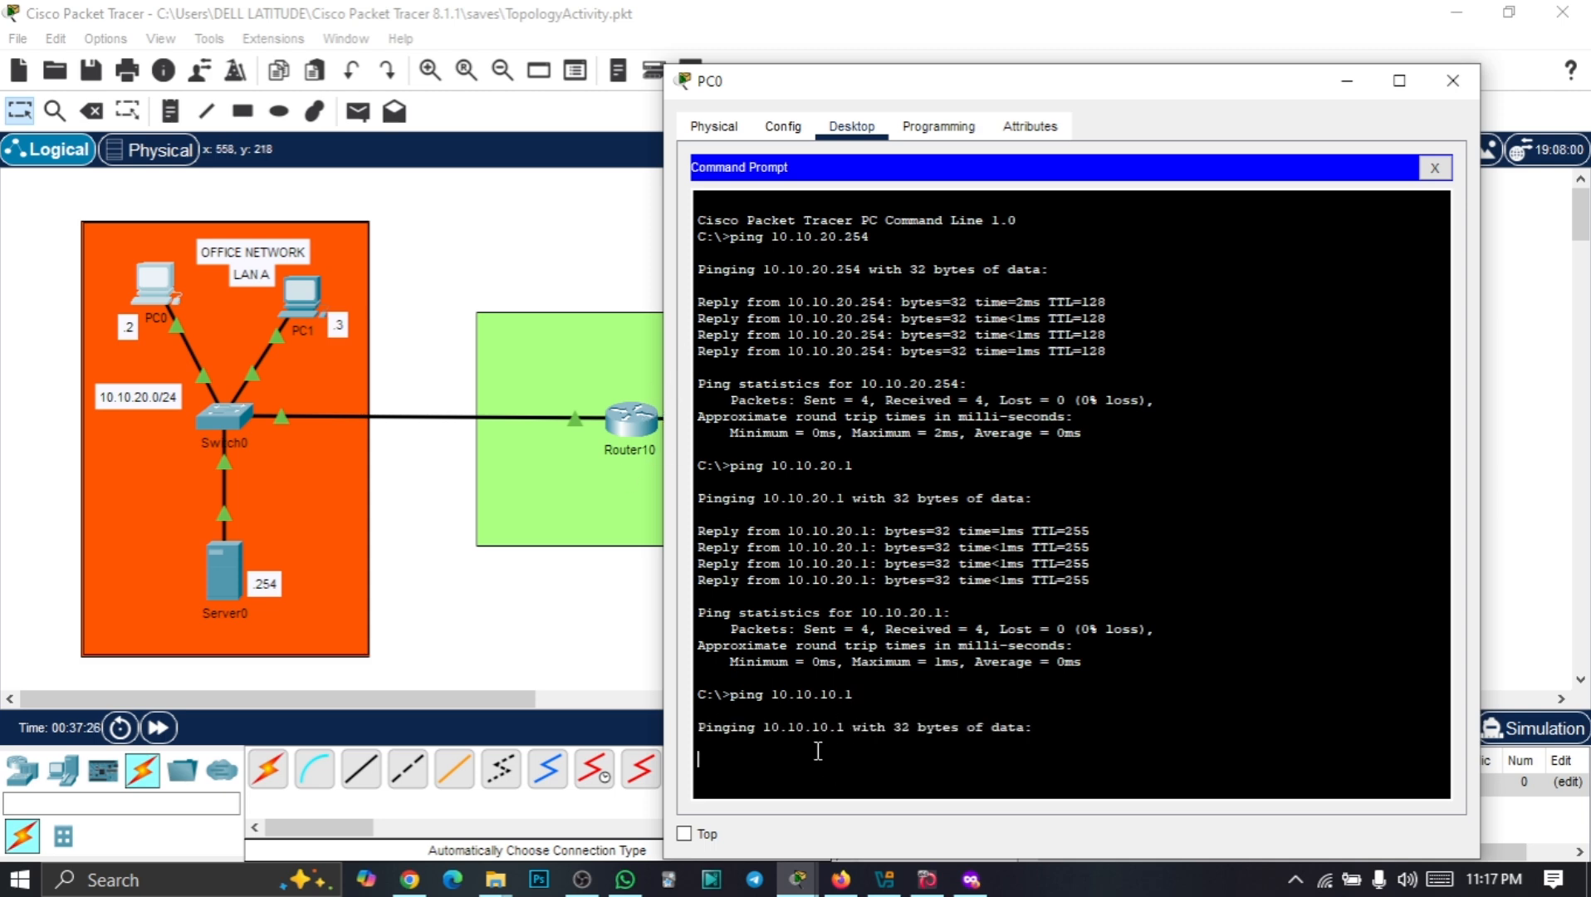
Highlight the timed-out requests and 100% loss statistics, then hide PC0's window
left_click_drag(957, 90, 961, 46)
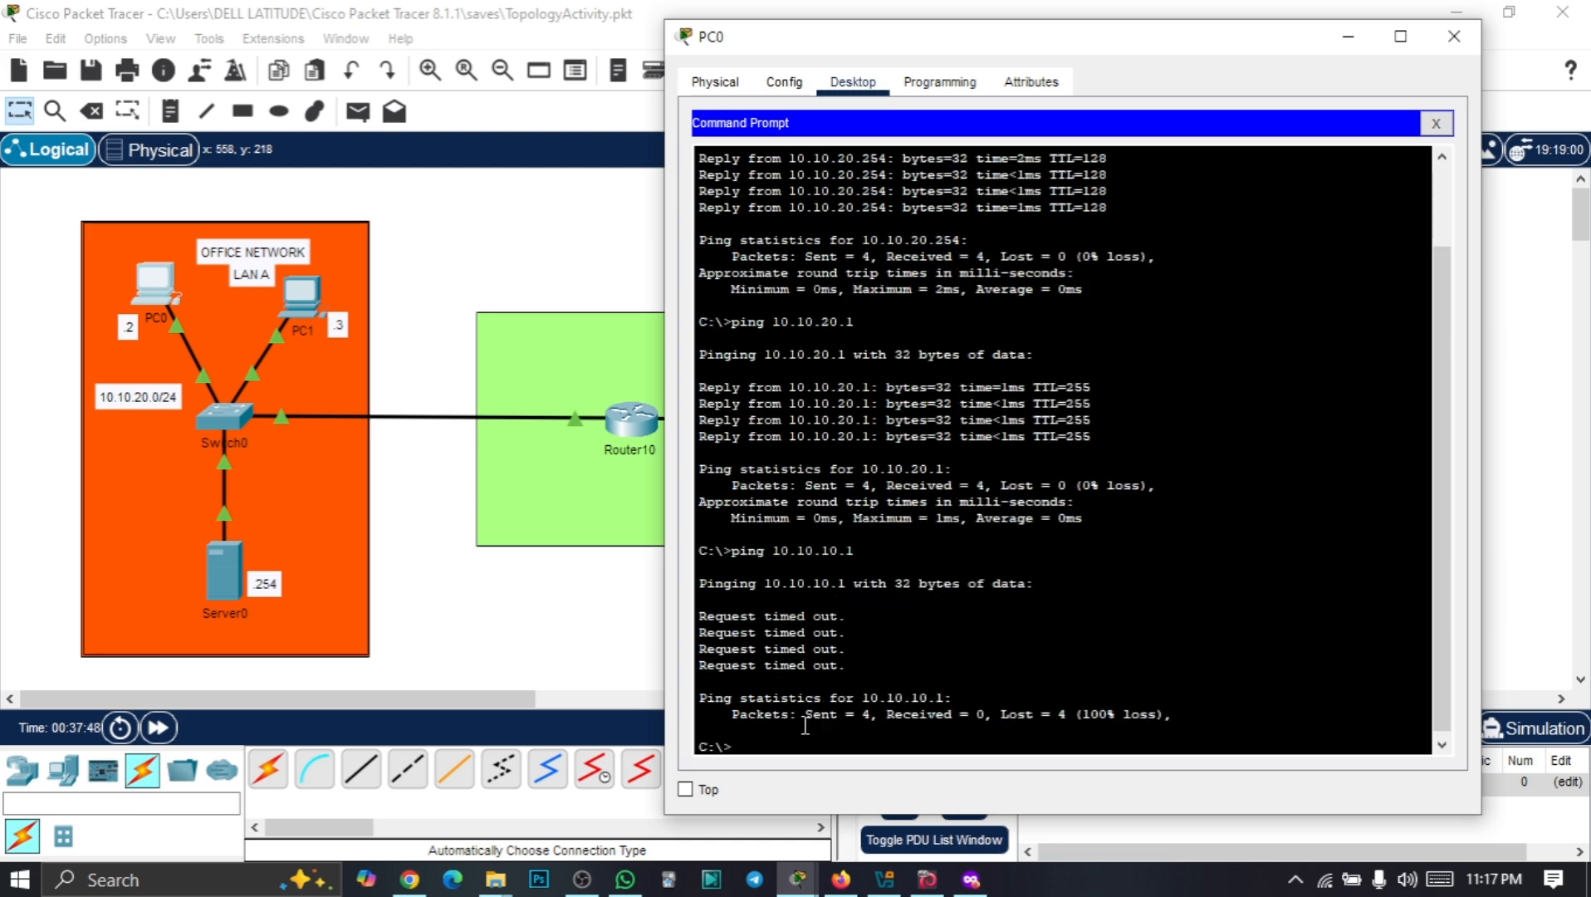
left_click_drag(731, 661, 793, 668)
left_click_drag(793, 726, 890, 702)
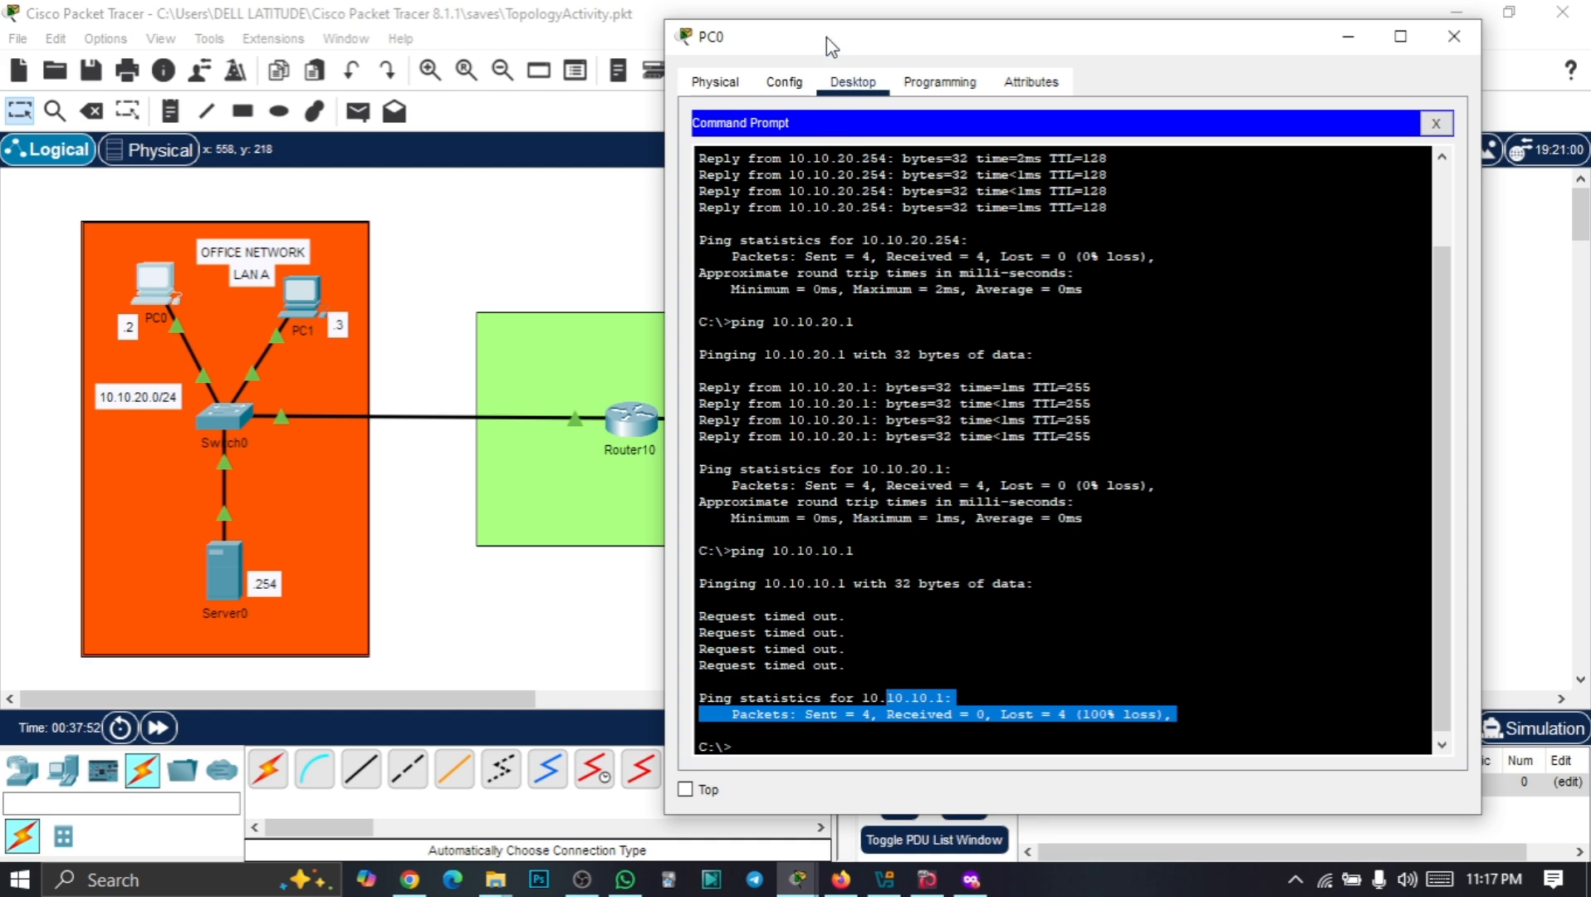
left_click_drag(827, 36, 624, 87)
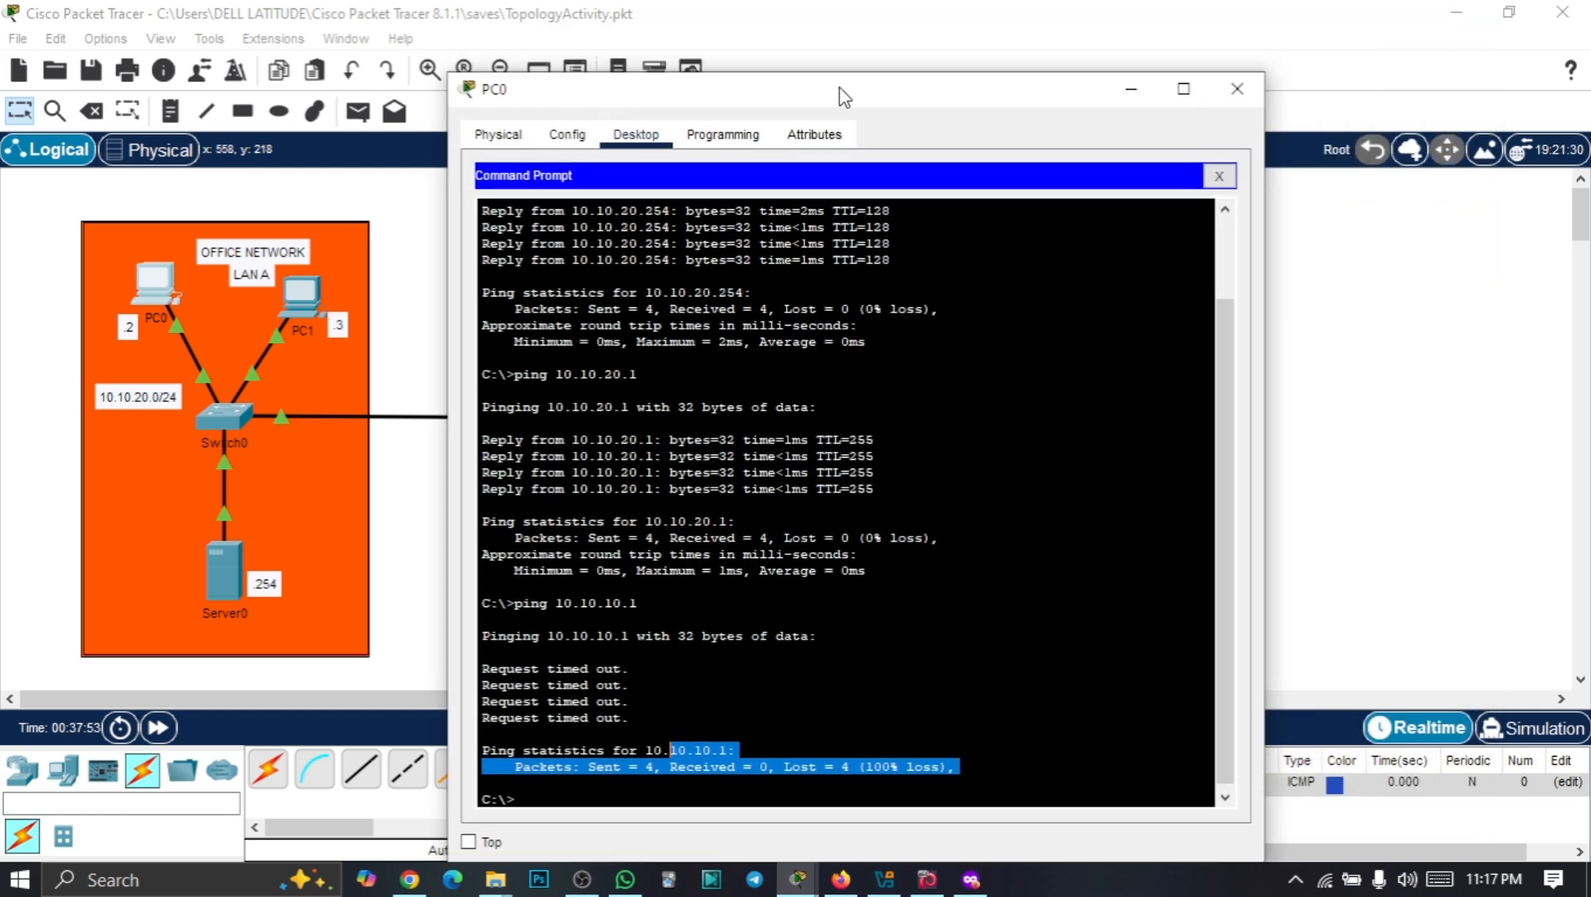
left_click(1124, 90)
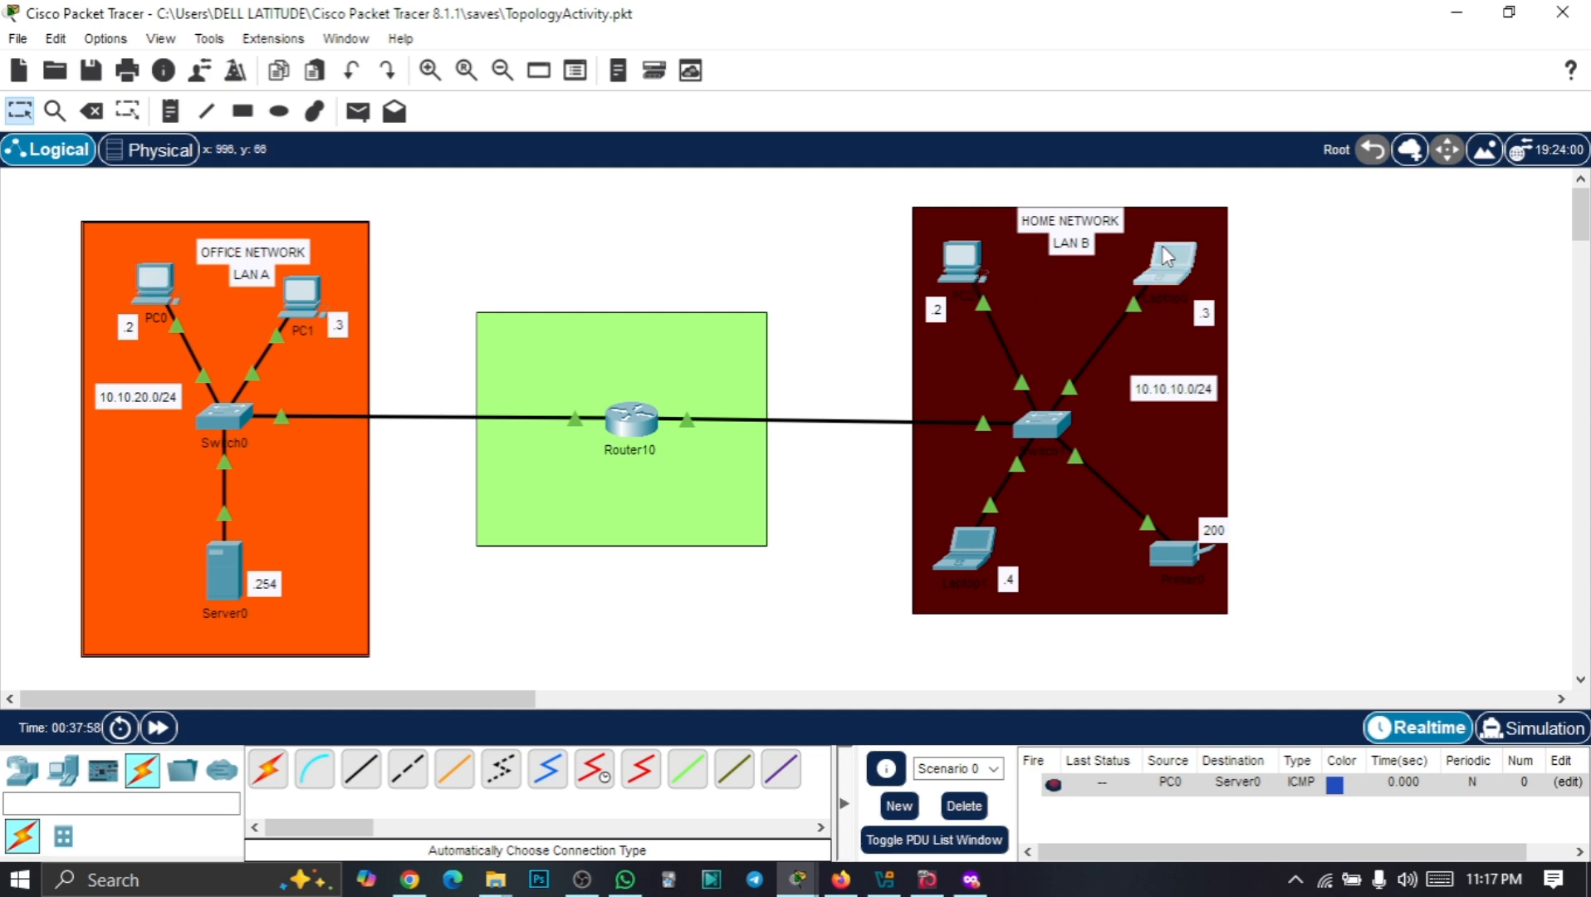
Open Laptop0 beside LAN A and check its gateway settings in the Config tab
left_click(1168, 275)
left_click_drag(874, 51, 629, 94)
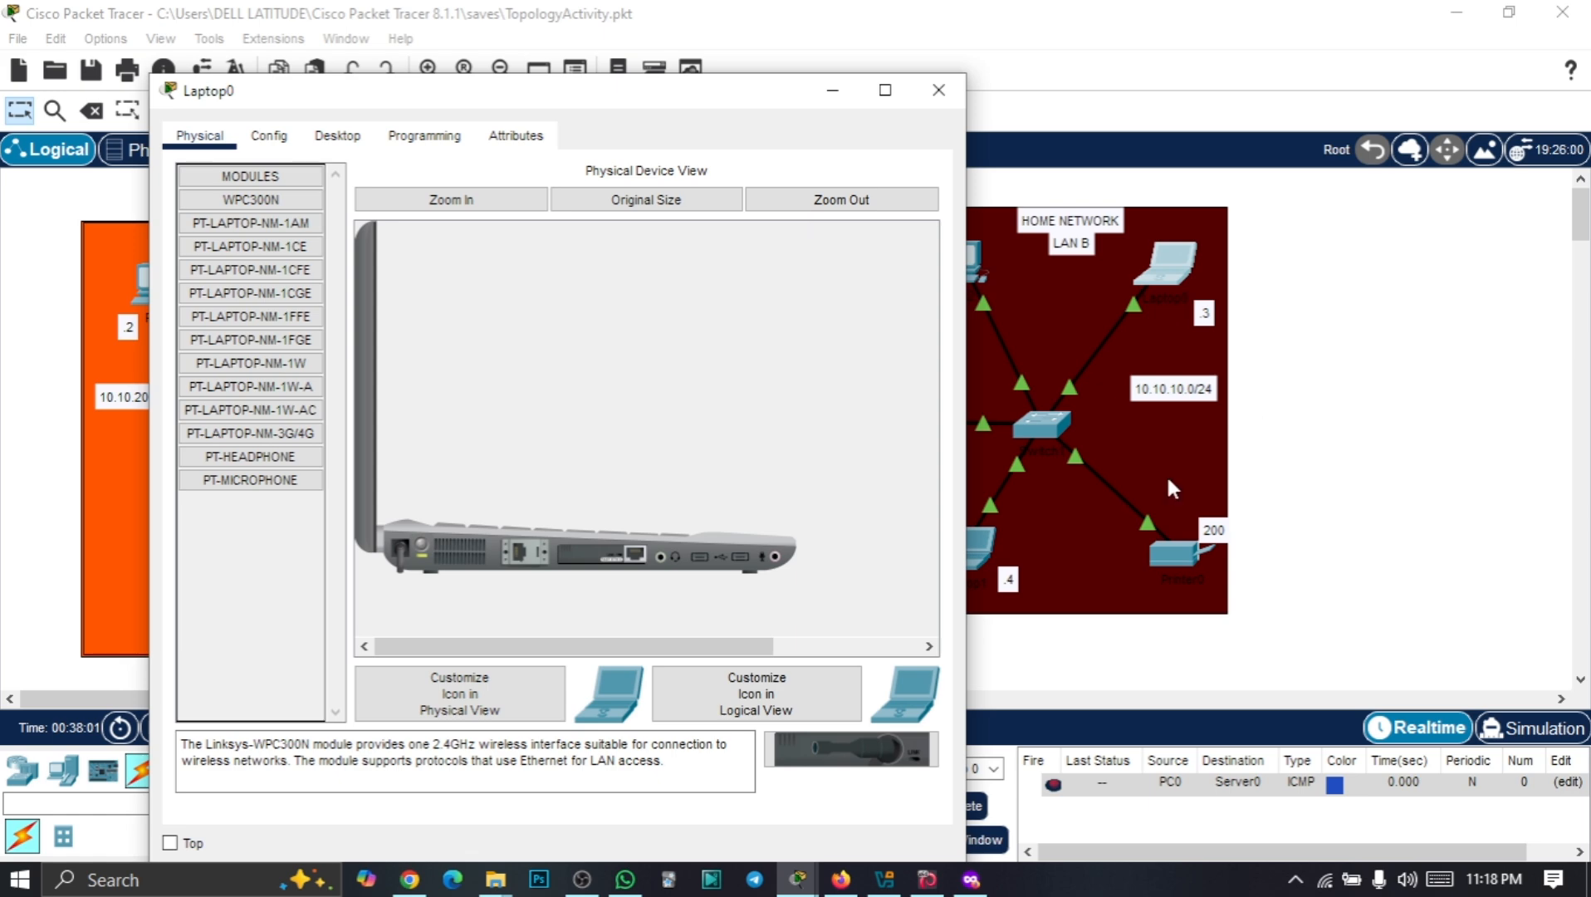
left_click_drag(629, 100, 1234, 43)
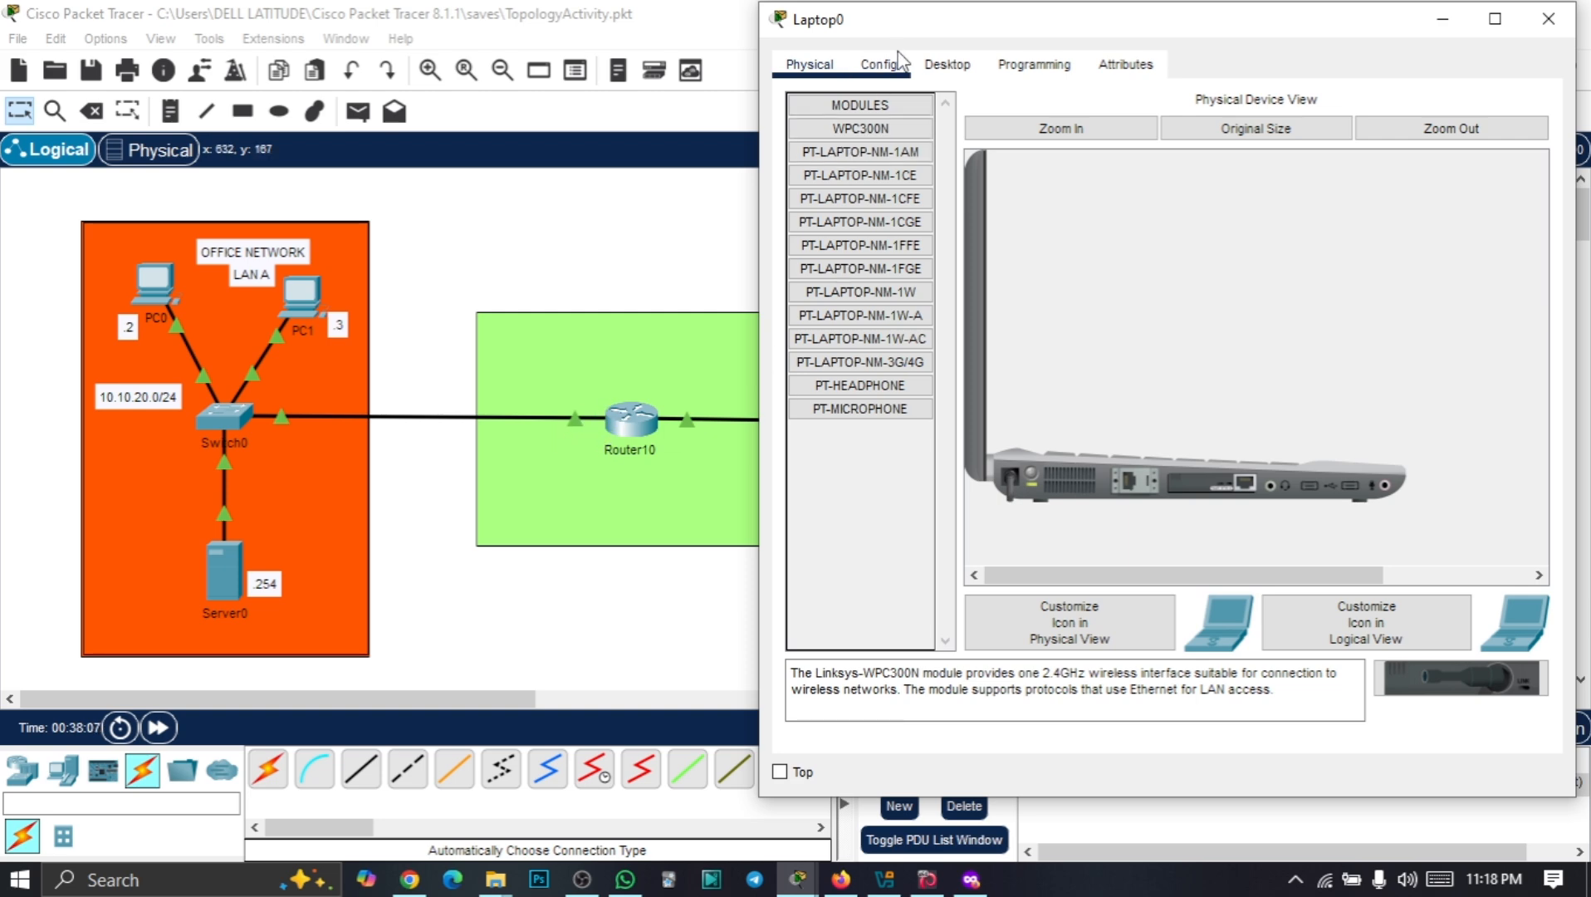
left_click(891, 73)
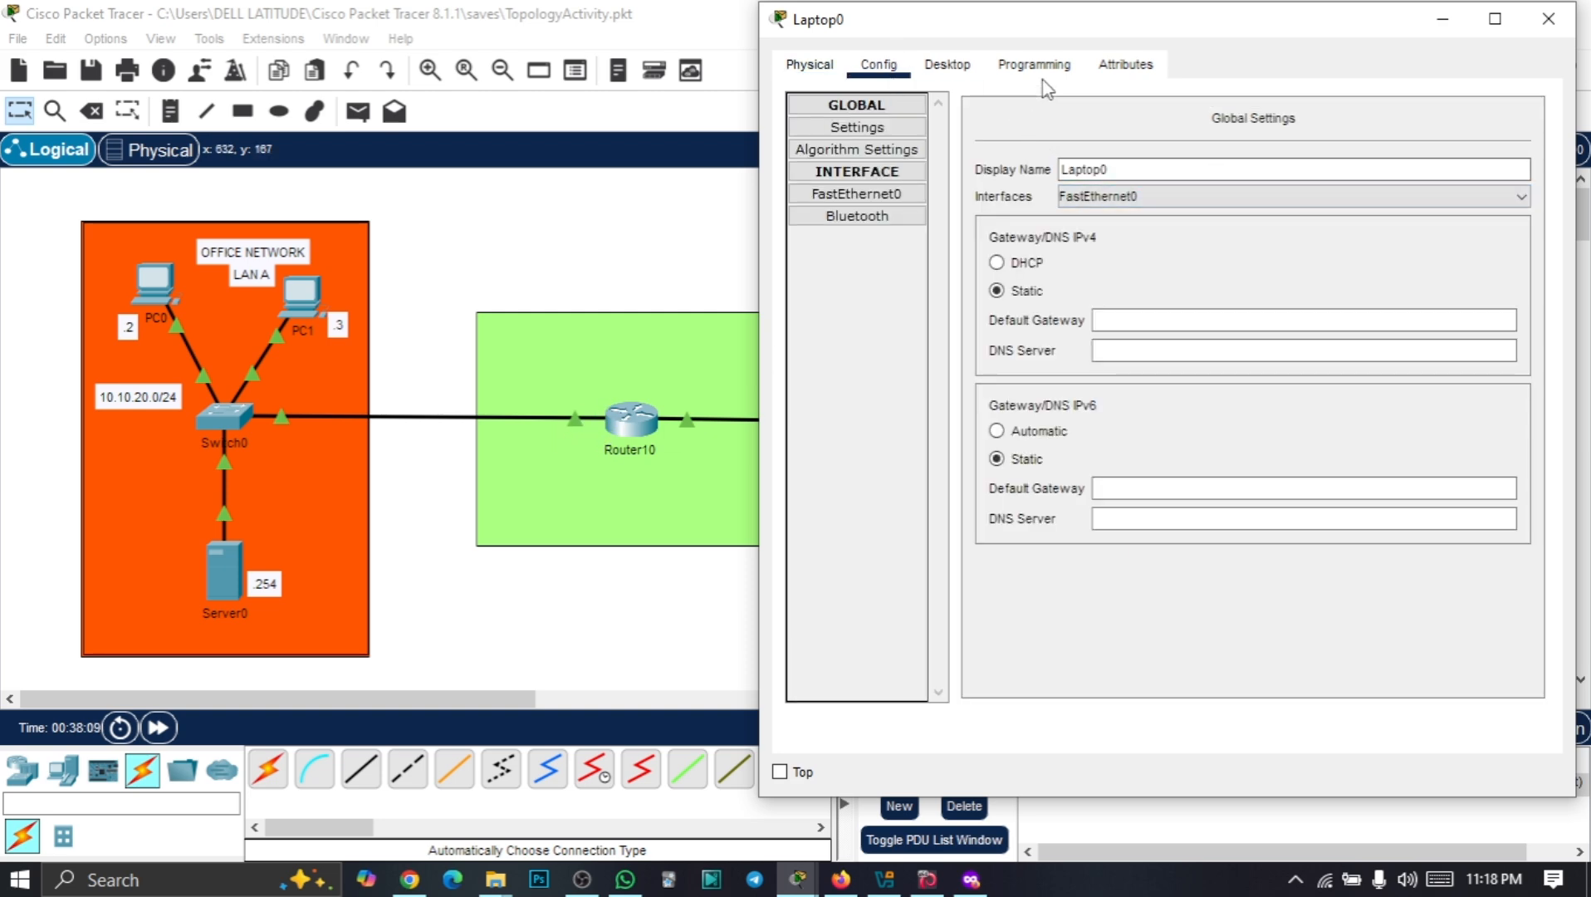
left_click(954, 65)
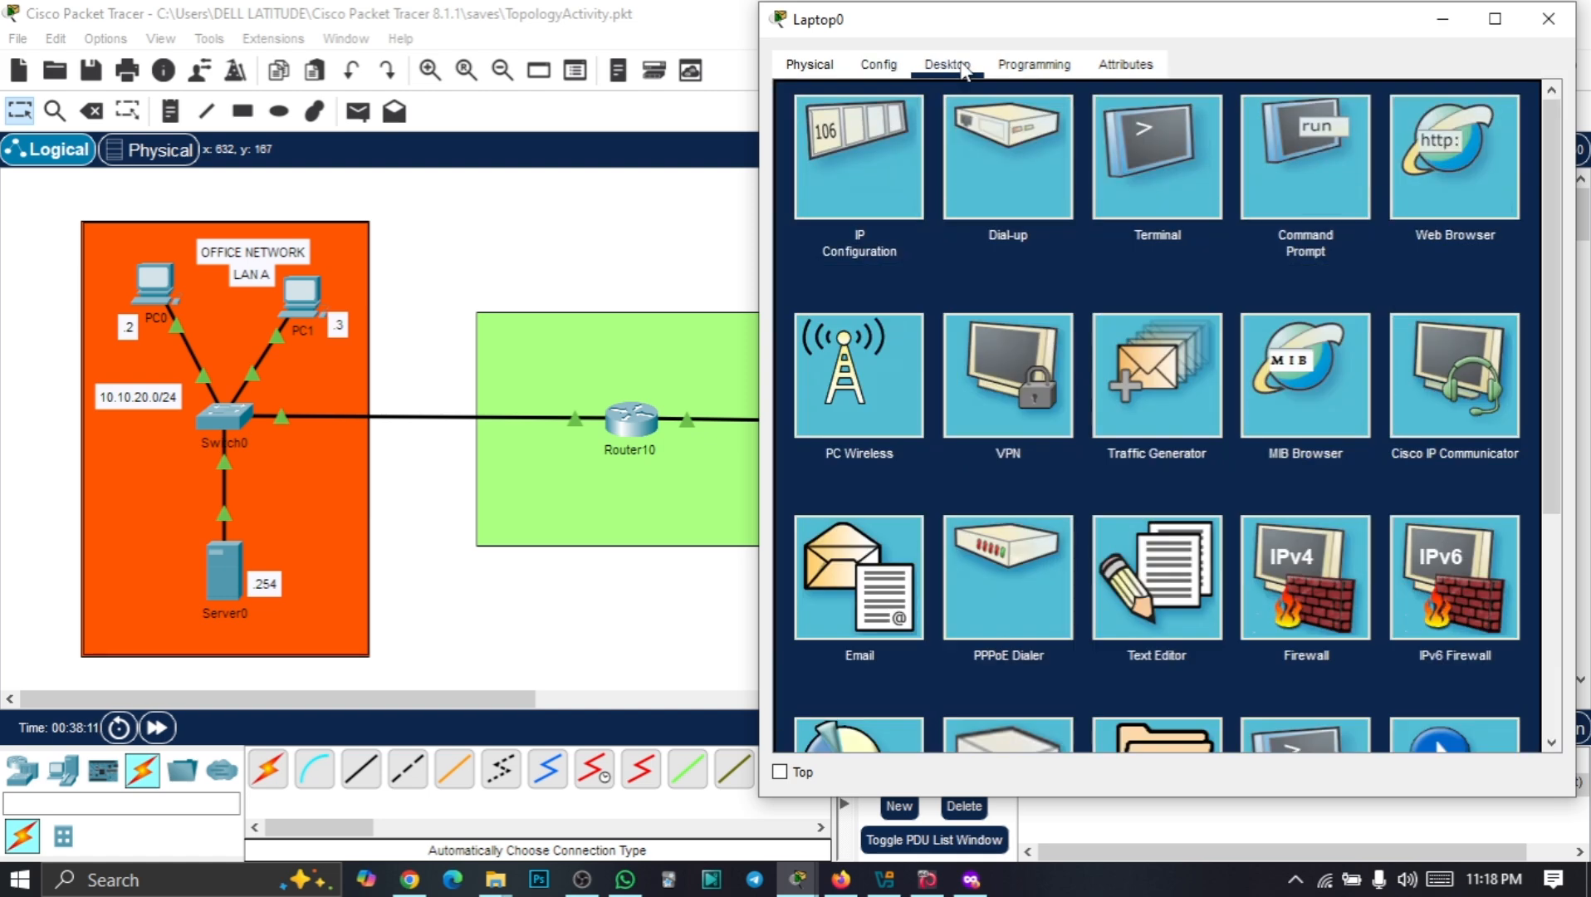
Ping 10.10.10.2 from Laptop0's command prompt, then recall the command to change its target
left_click(1346, 168)
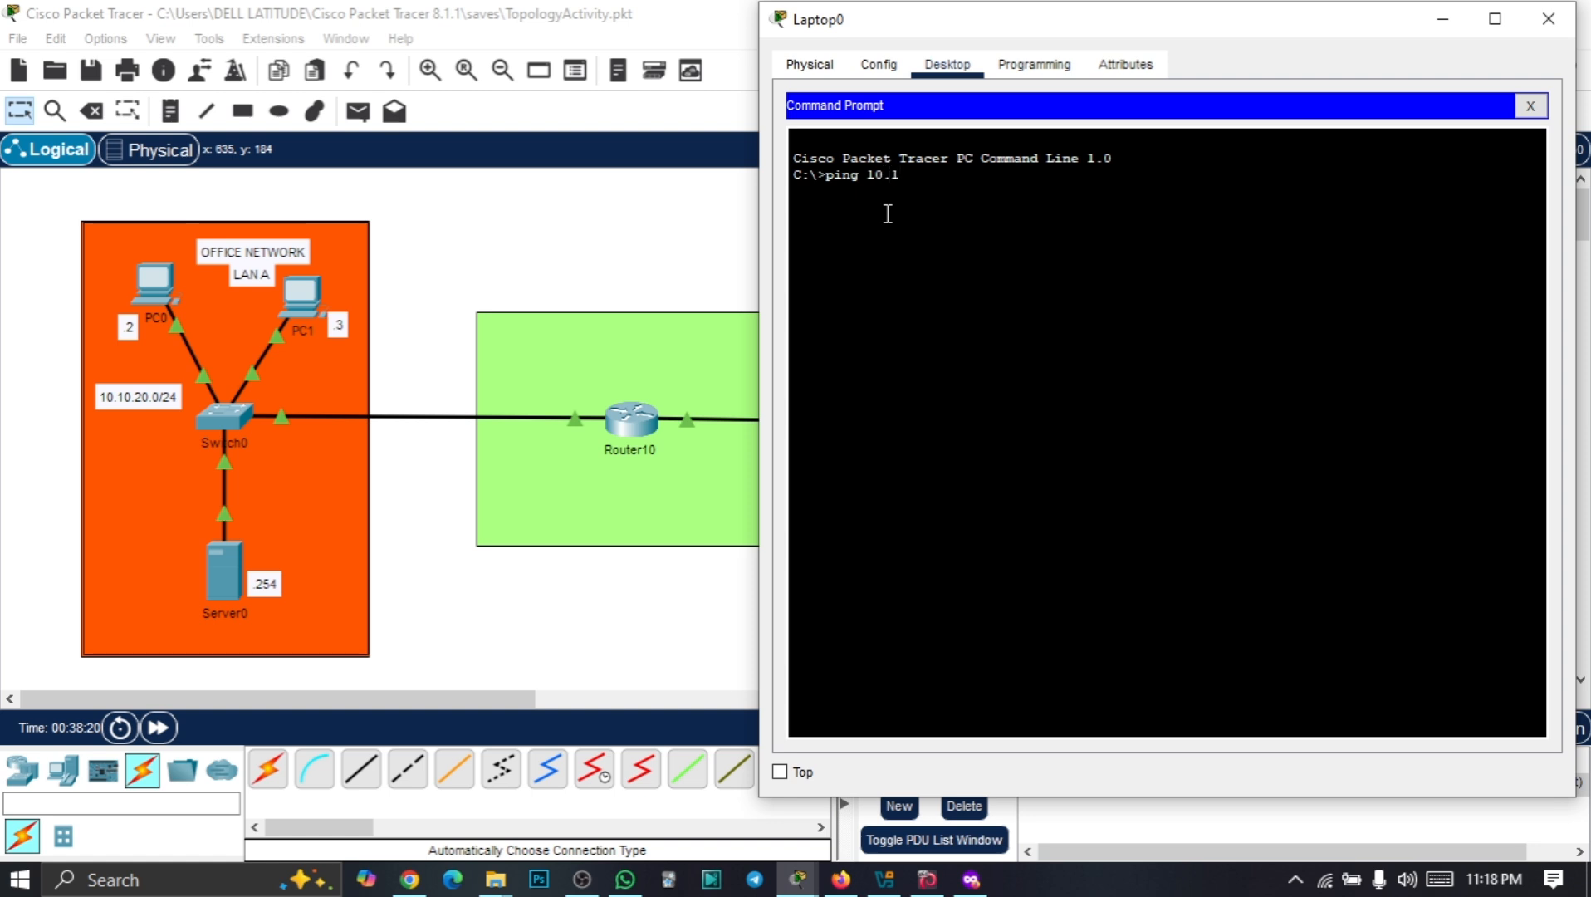
type("2")
key("Return")
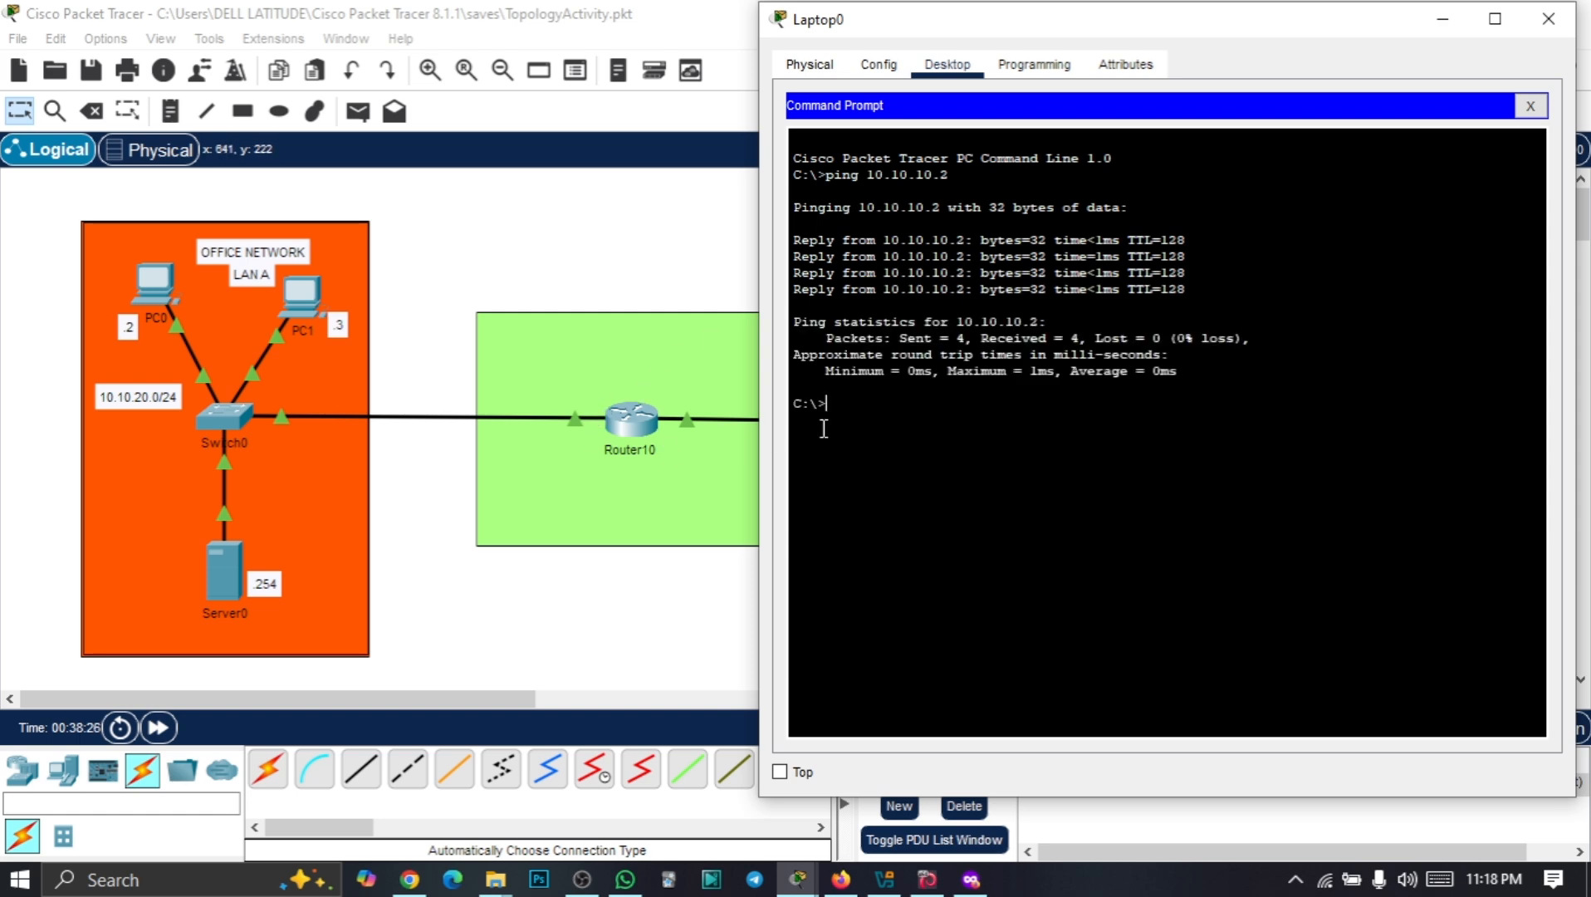
key("Up")
key("BackSpace")
key("BackSpace")
key("BackSpace")
Ping 10.10.20.1 from Laptop0 and highlight 0 received, 4 lost and 100% loss
key("Return")
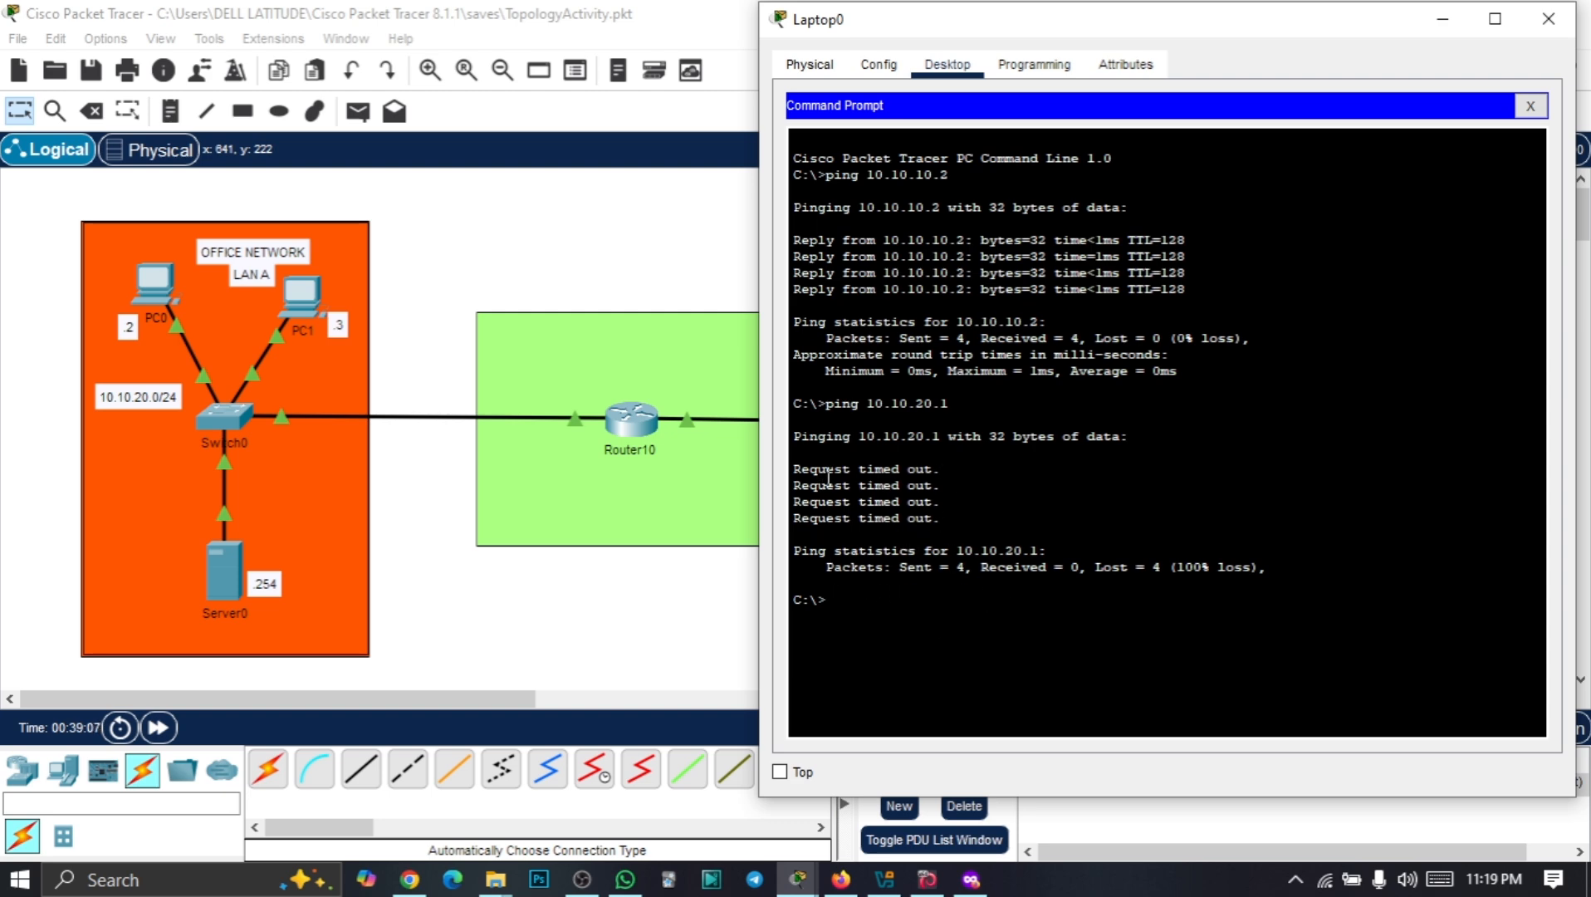
left_click_drag(823, 573, 1293, 563)
left_click(868, 588)
double_click(1075, 572)
double_click(1156, 567)
left_click_drag(1189, 567, 1254, 567)
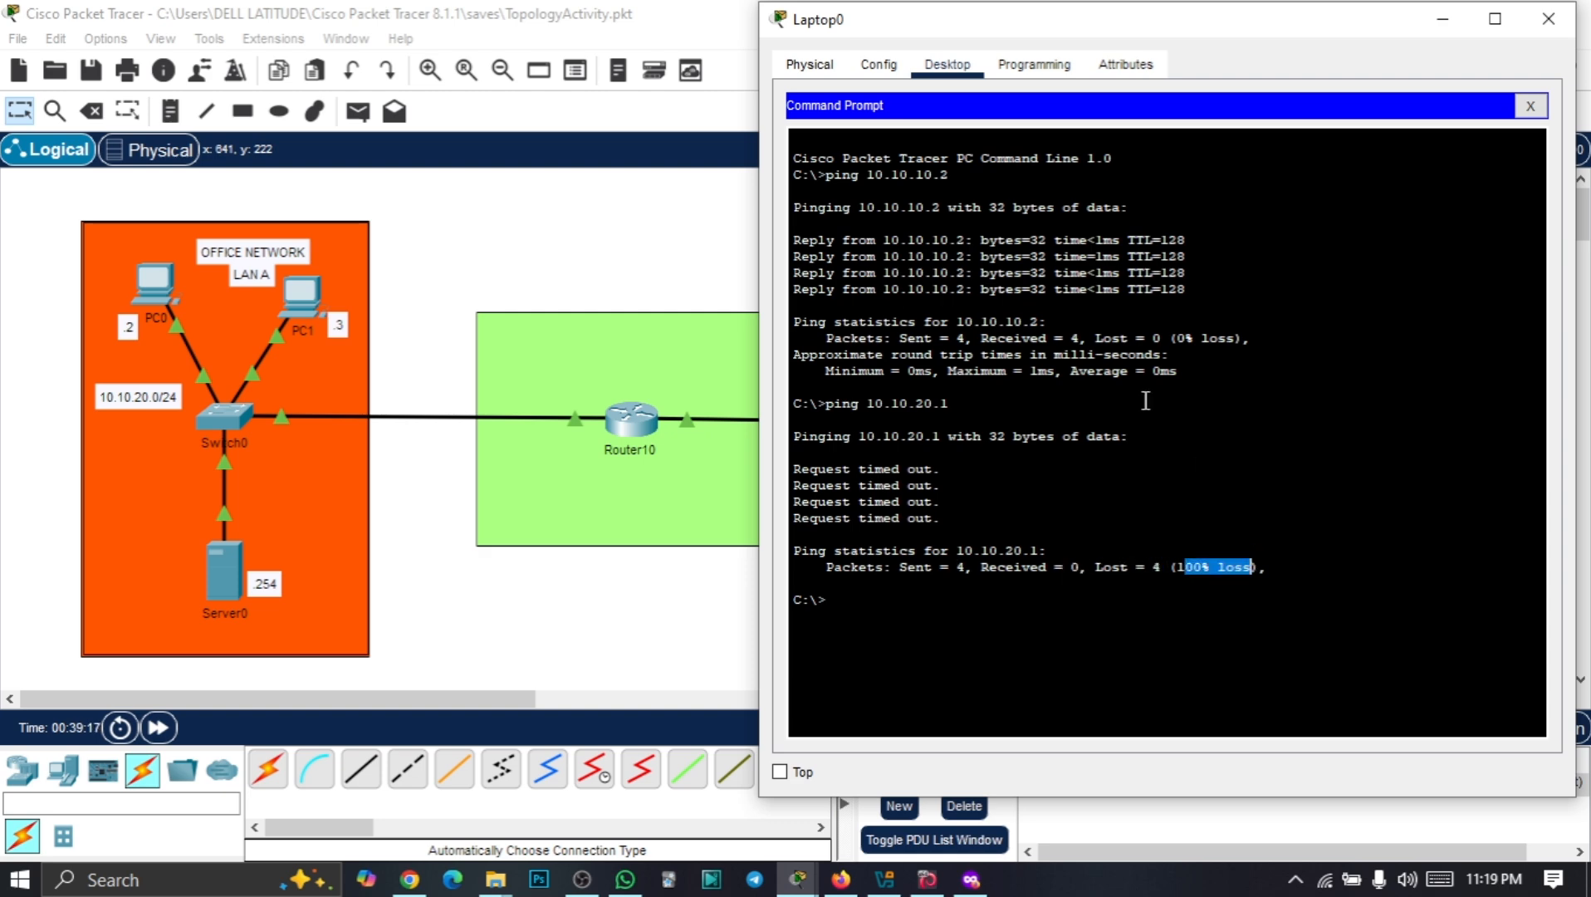
Compare sent, received and lost counts of the successful and failed pings, then hide Laptop0's window
left_click_drag(807, 330, 1196, 374)
left_click(1011, 359)
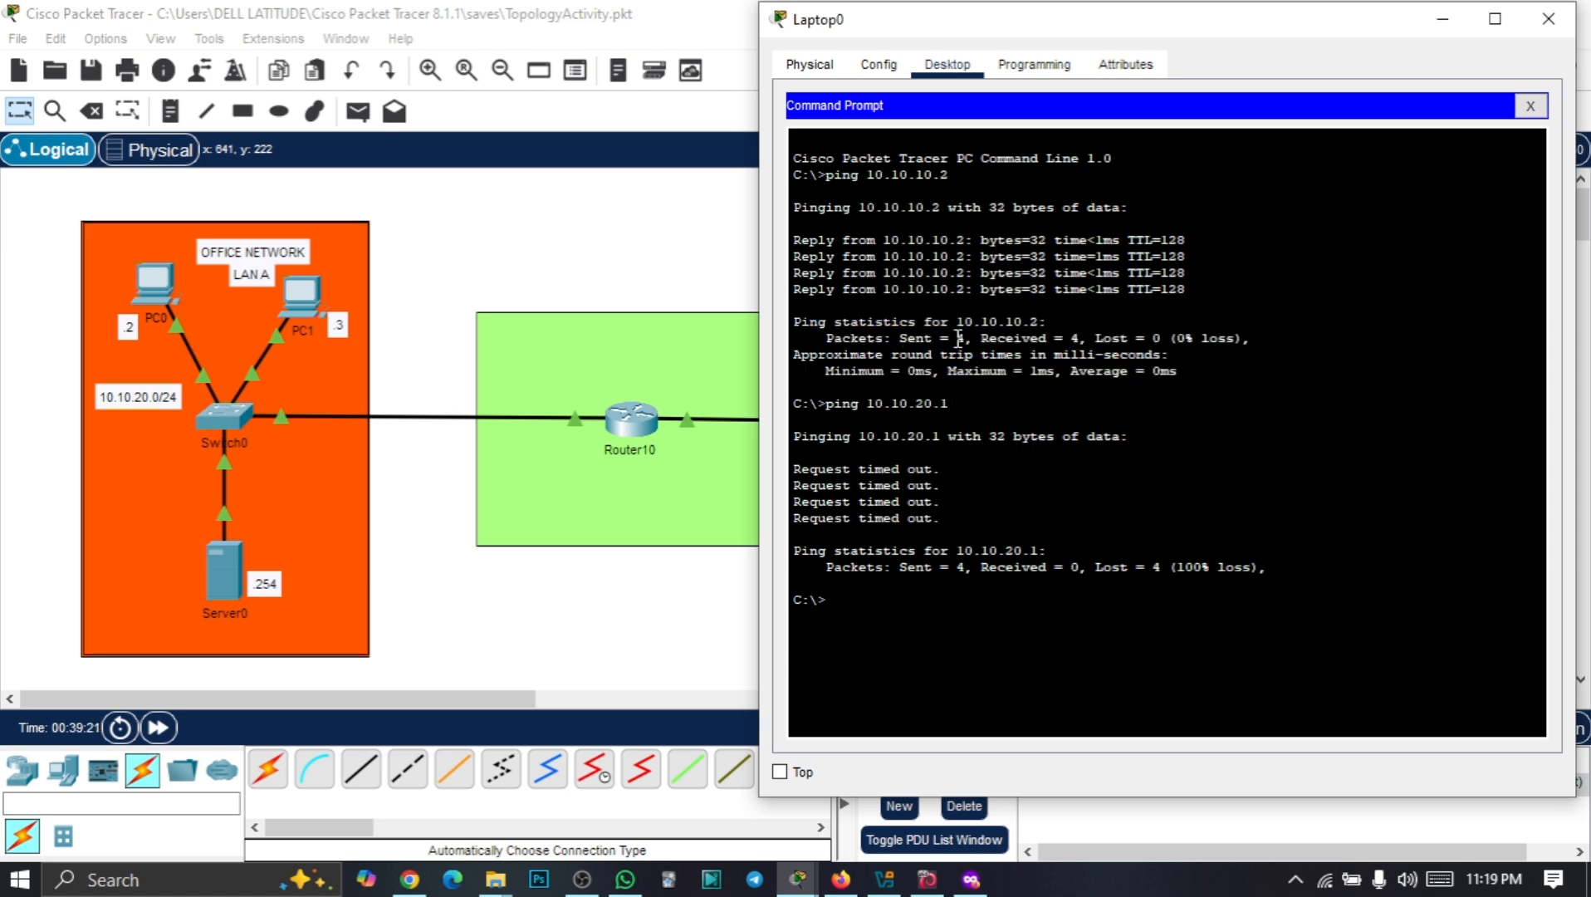
double_click(960, 338)
left_click_drag(955, 567, 972, 567)
left_click_drag(1062, 338, 1086, 338)
left_click_drag(1063, 567, 1083, 567)
left_click_drag(1151, 338, 1161, 338)
left_click_drag(1151, 567, 1169, 567)
left_click_drag(1183, 338, 1226, 338)
left_click_drag(1176, 567, 1236, 558)
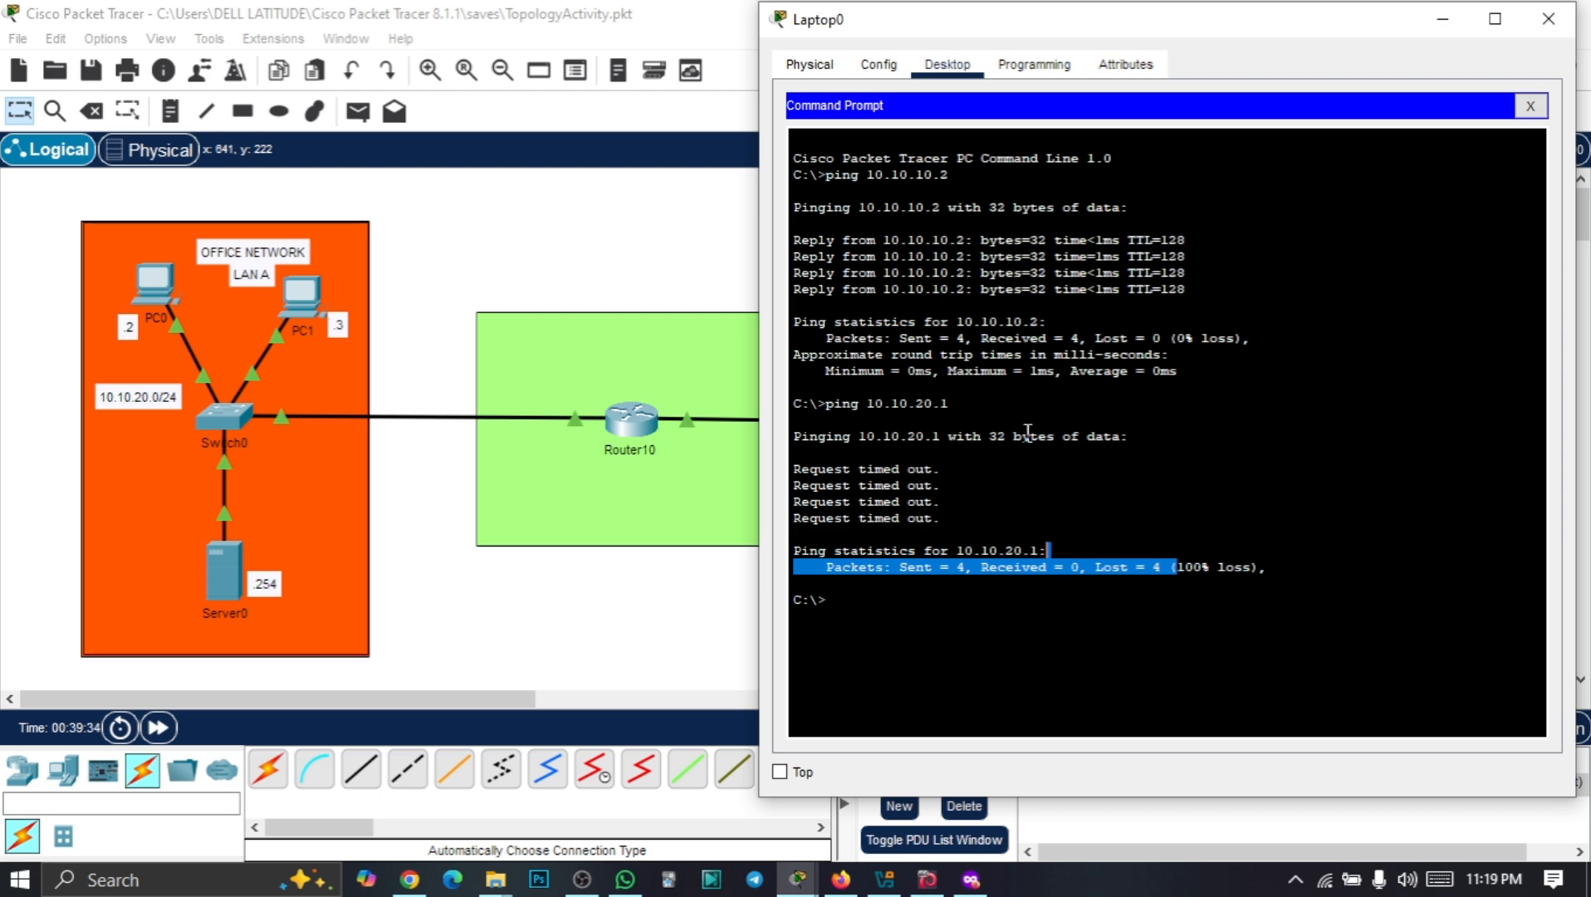
left_click(923, 598)
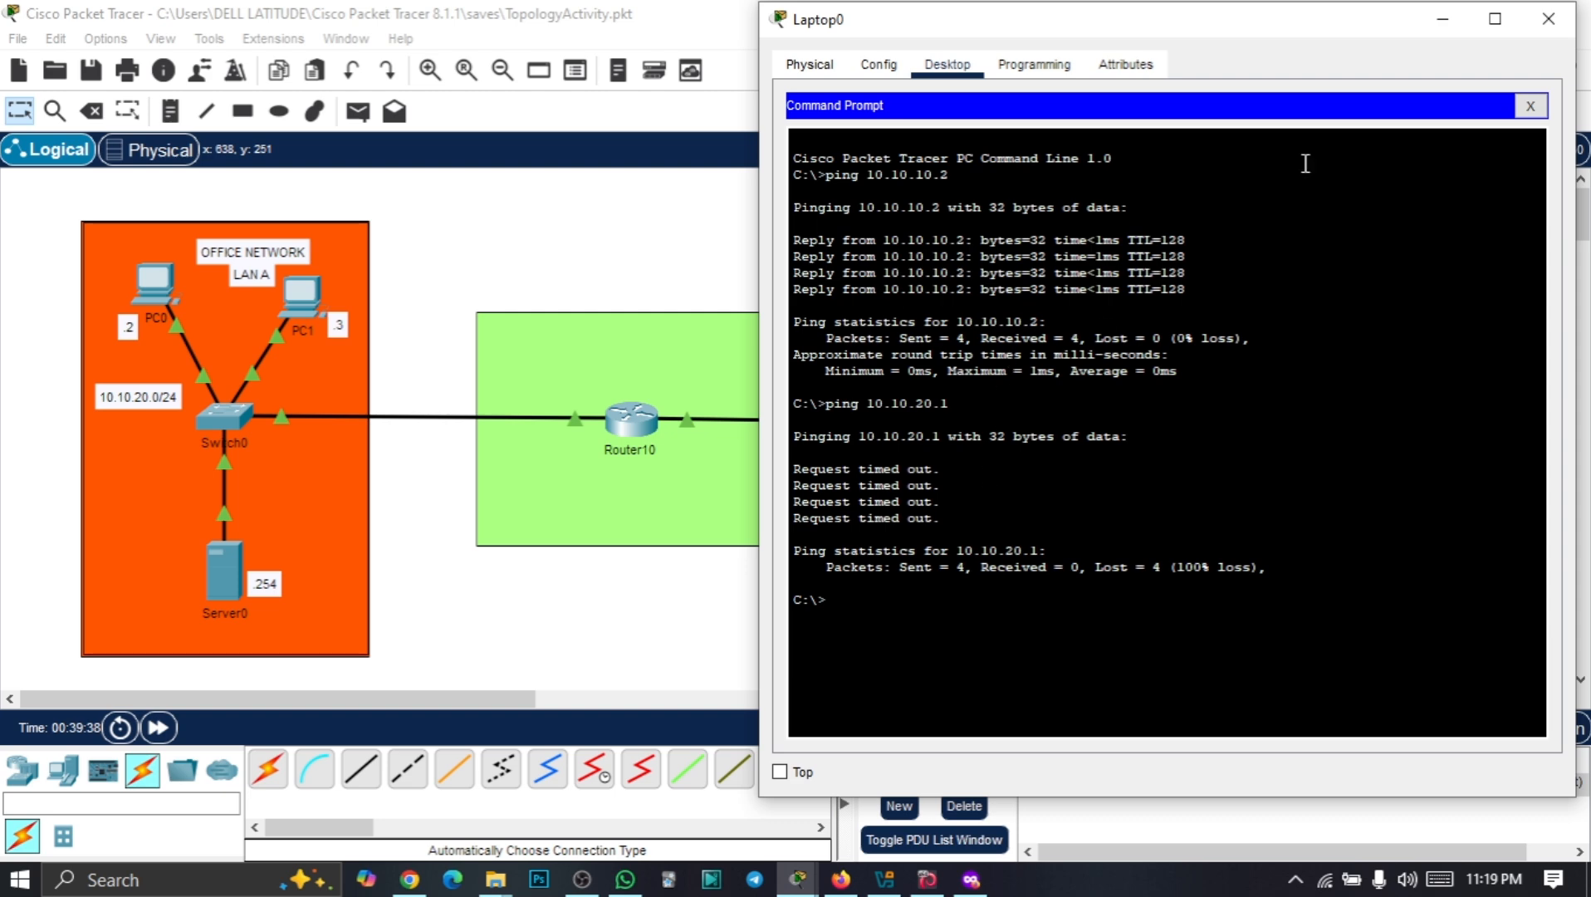
left_click(1443, 23)
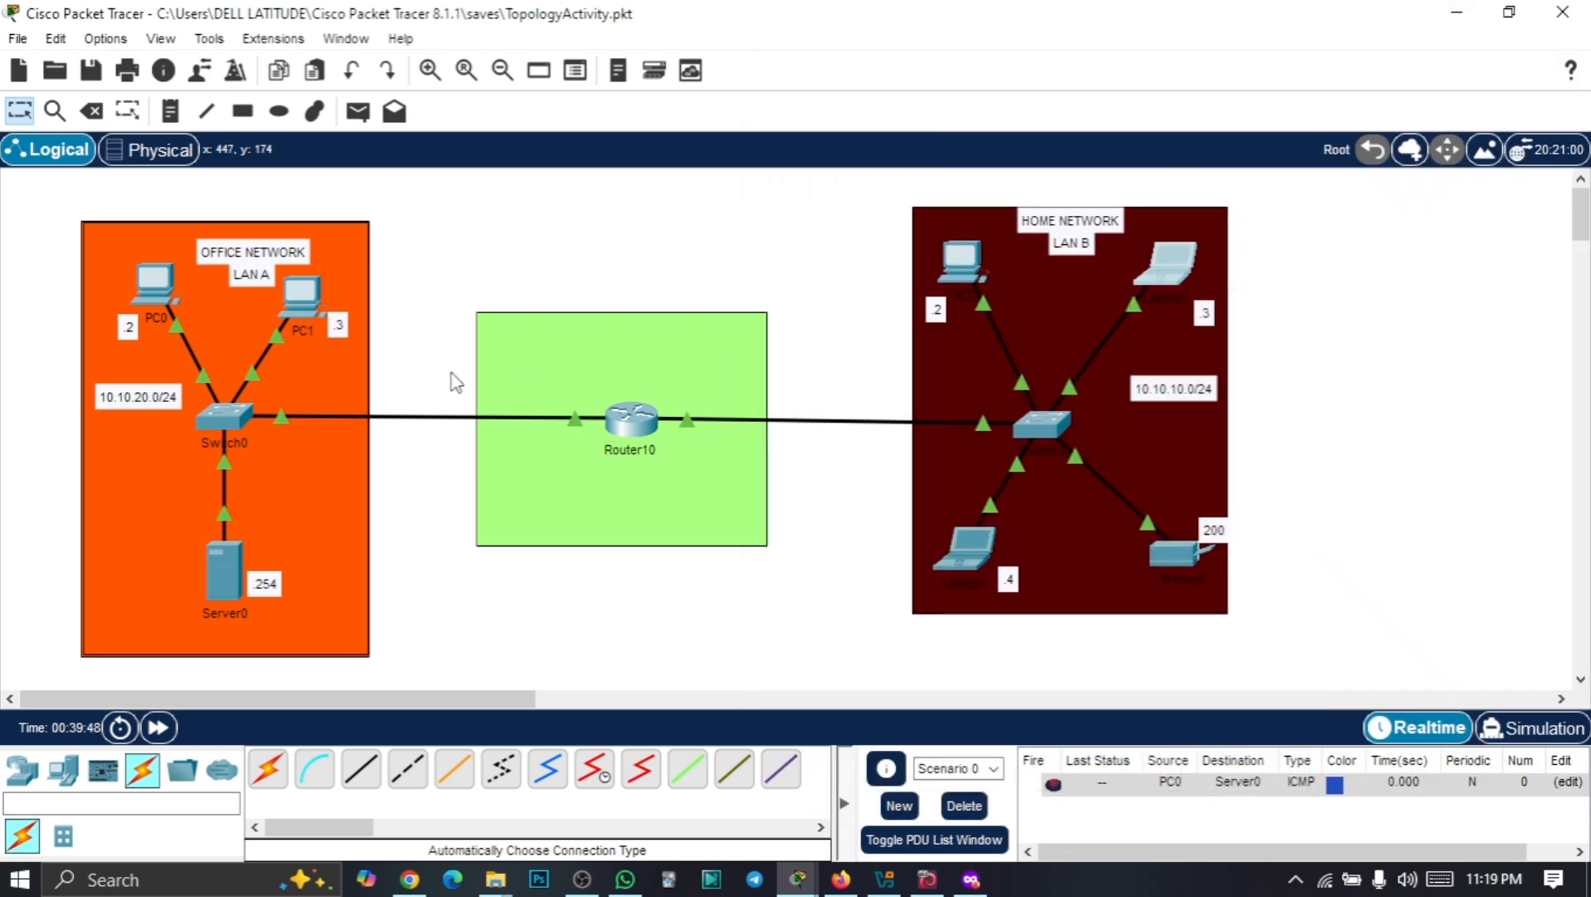
Open PC0, browse its Physical and Config tabs, and close its Command Prompt
left_click(155, 287)
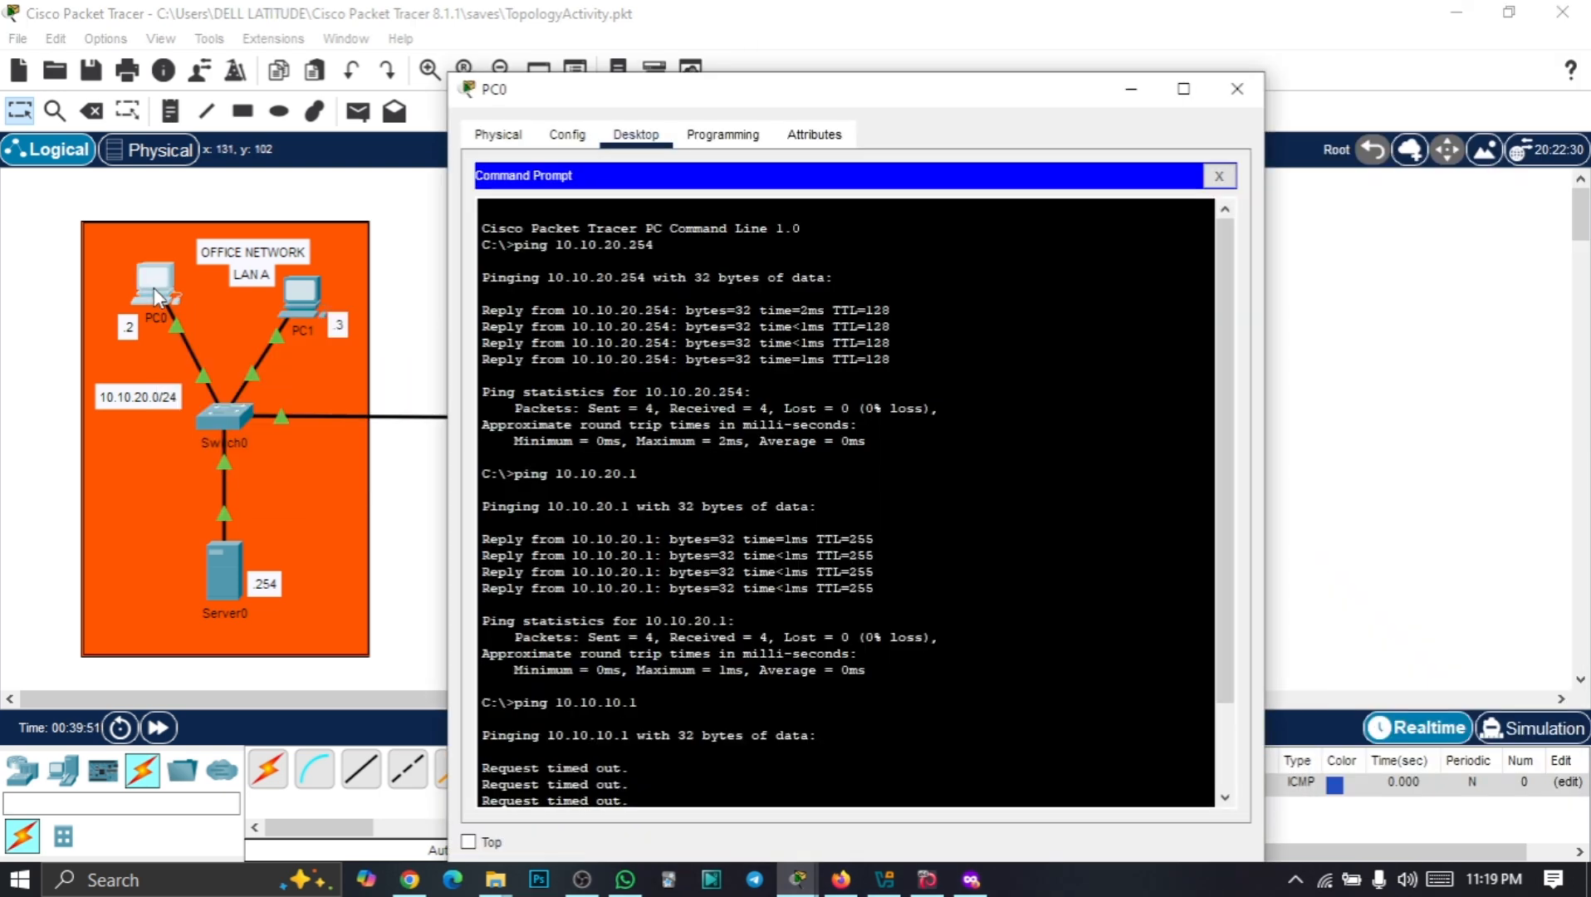
left_click(567, 134)
left_click(501, 138)
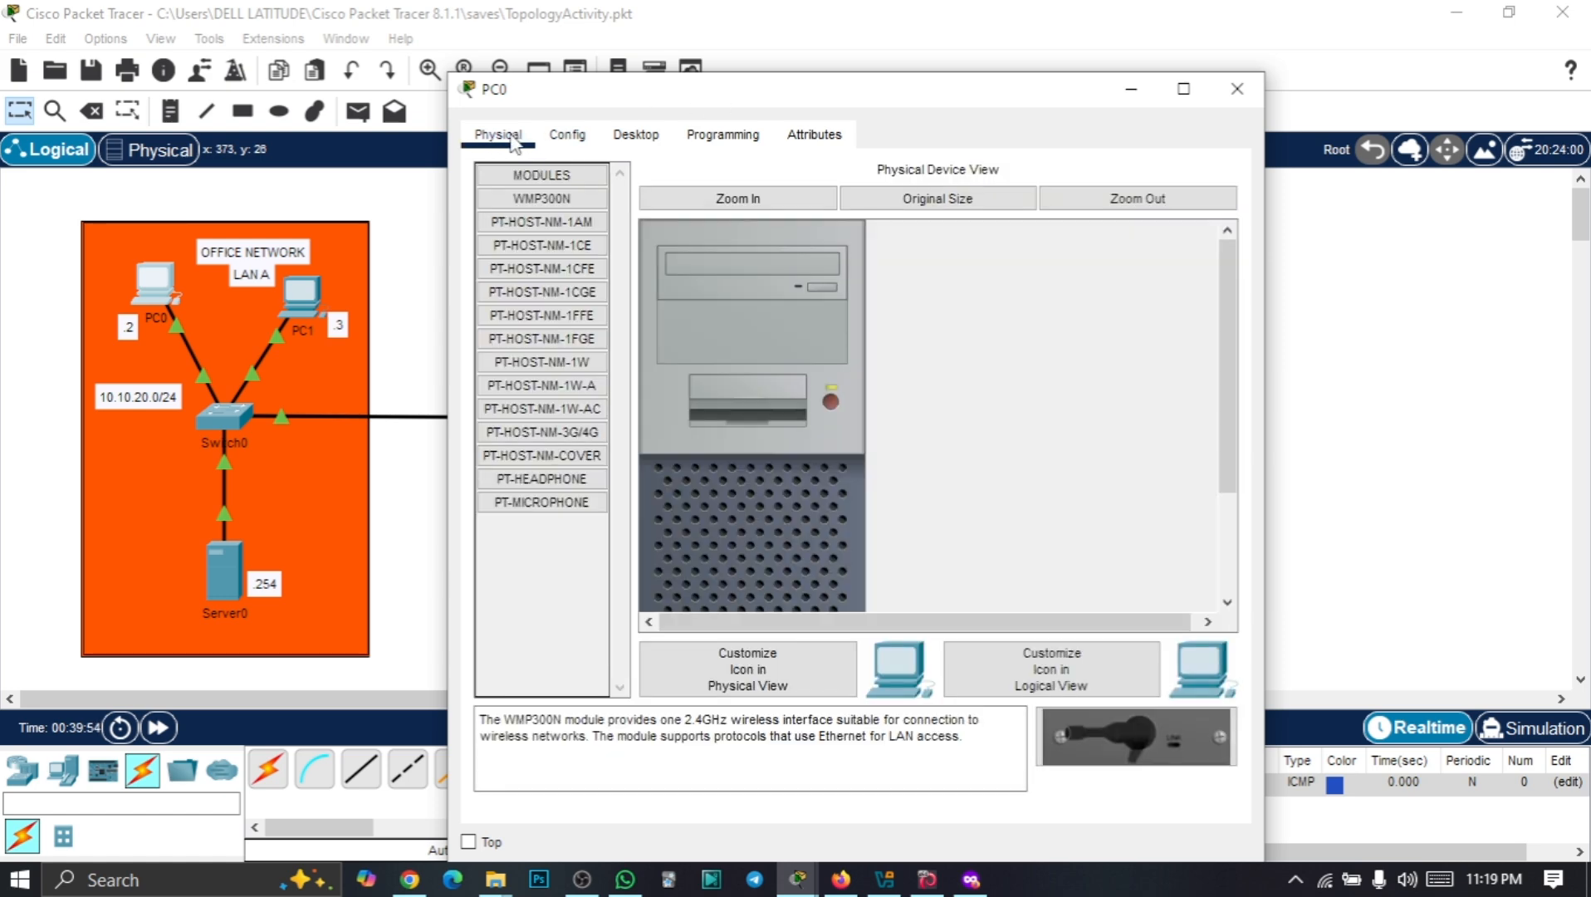
left_click(565, 135)
left_click(625, 140)
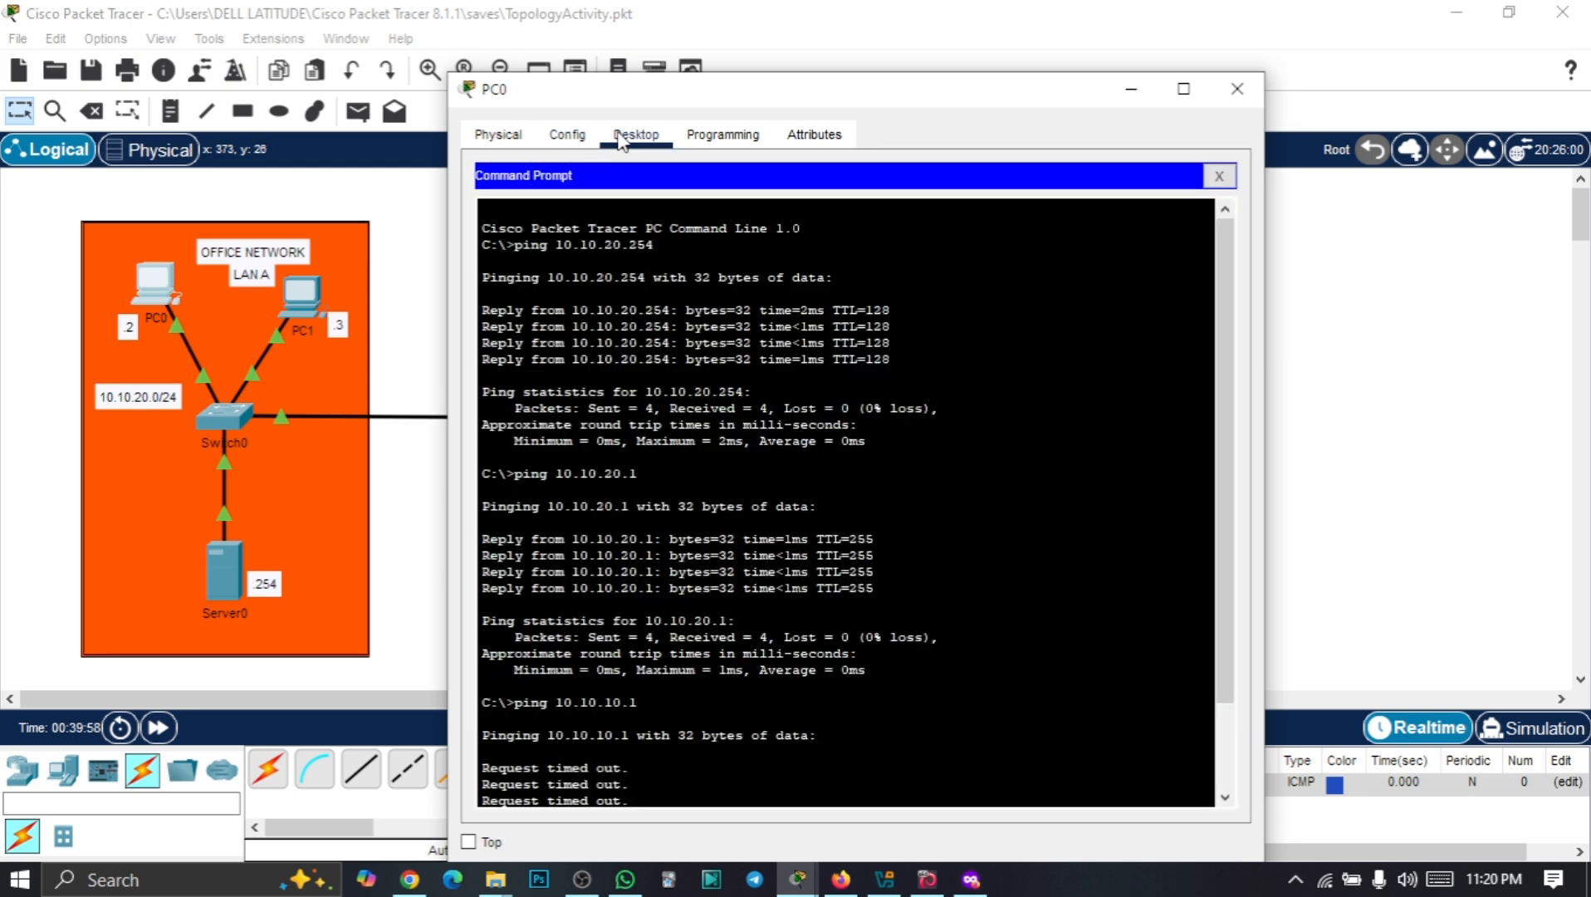
left_click(1219, 175)
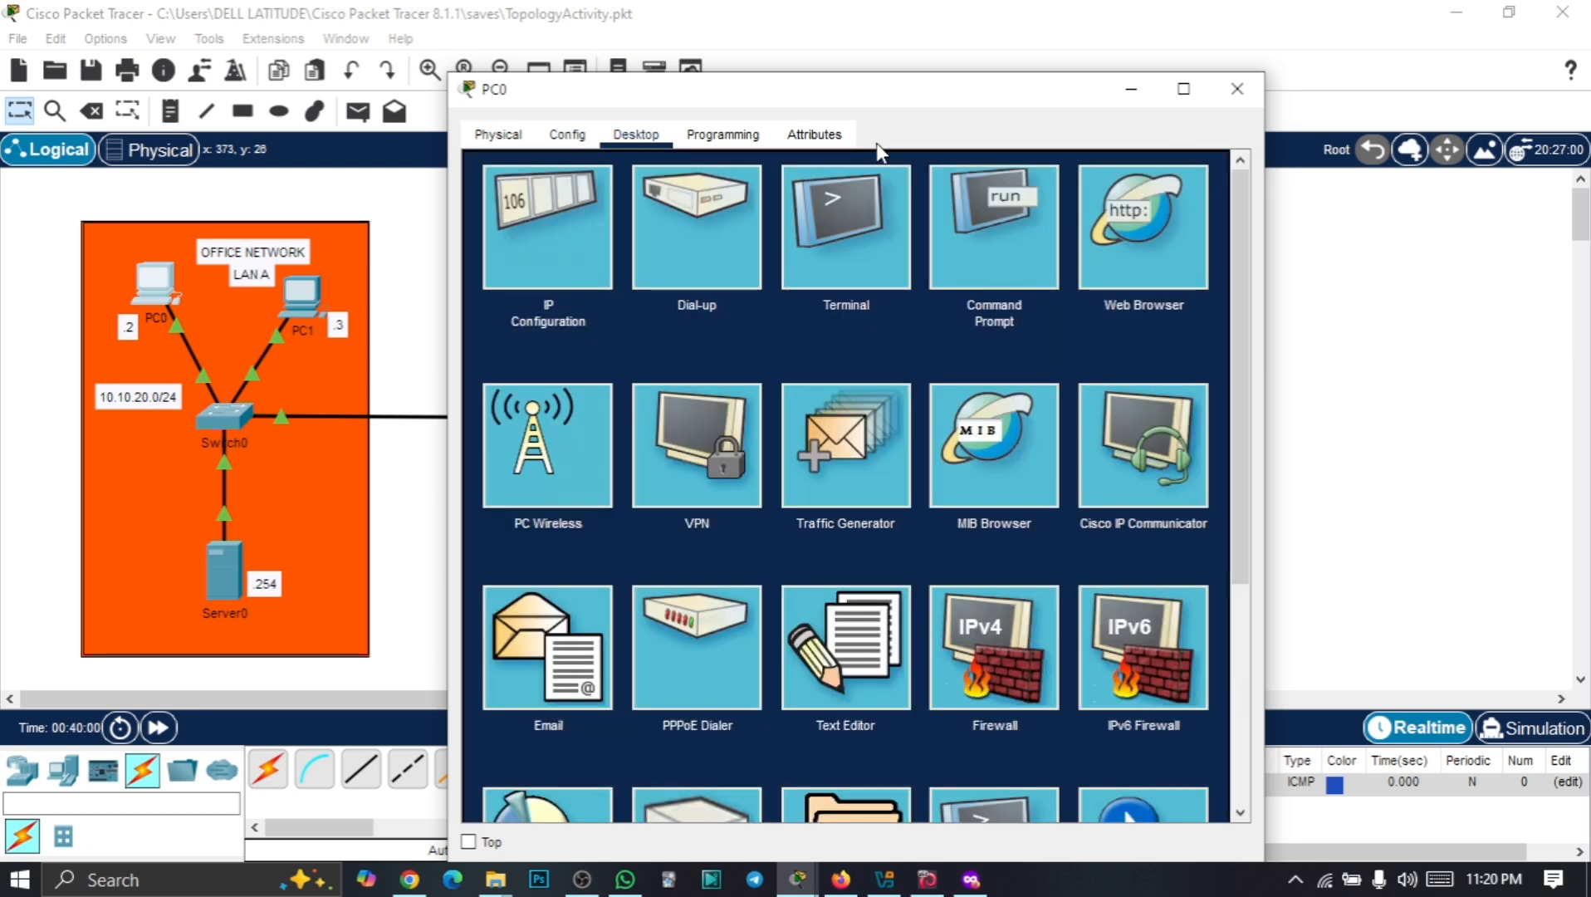
left_click_drag(847, 102, 988, 51)
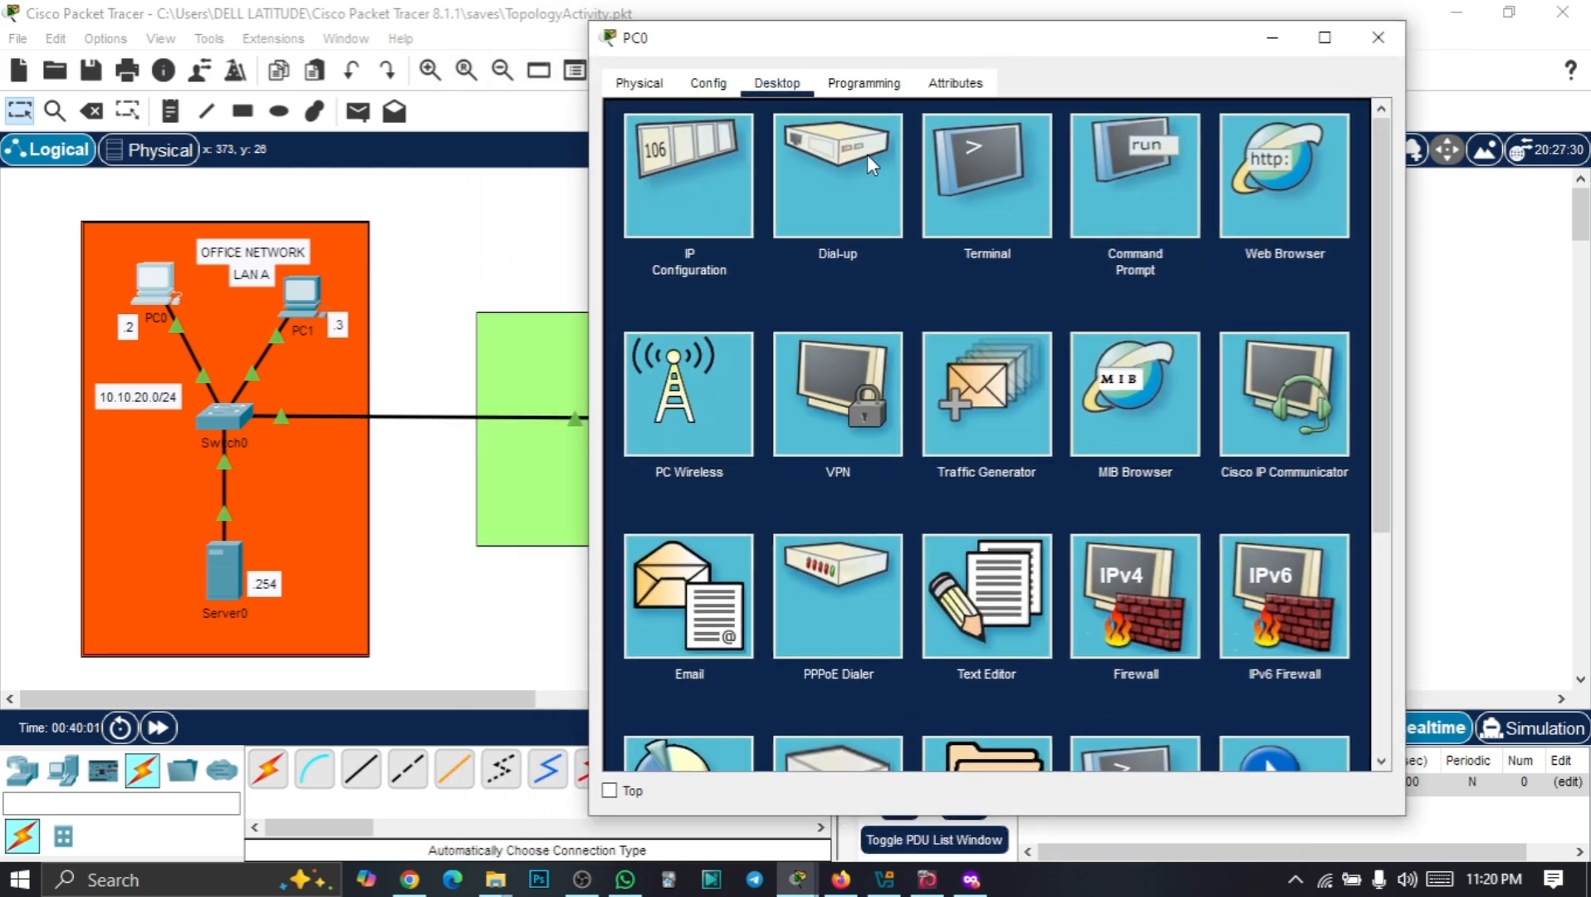
Set PC0's default gateway to 10.10.20.1 in IP Configuration and hide the window
left_click(691, 190)
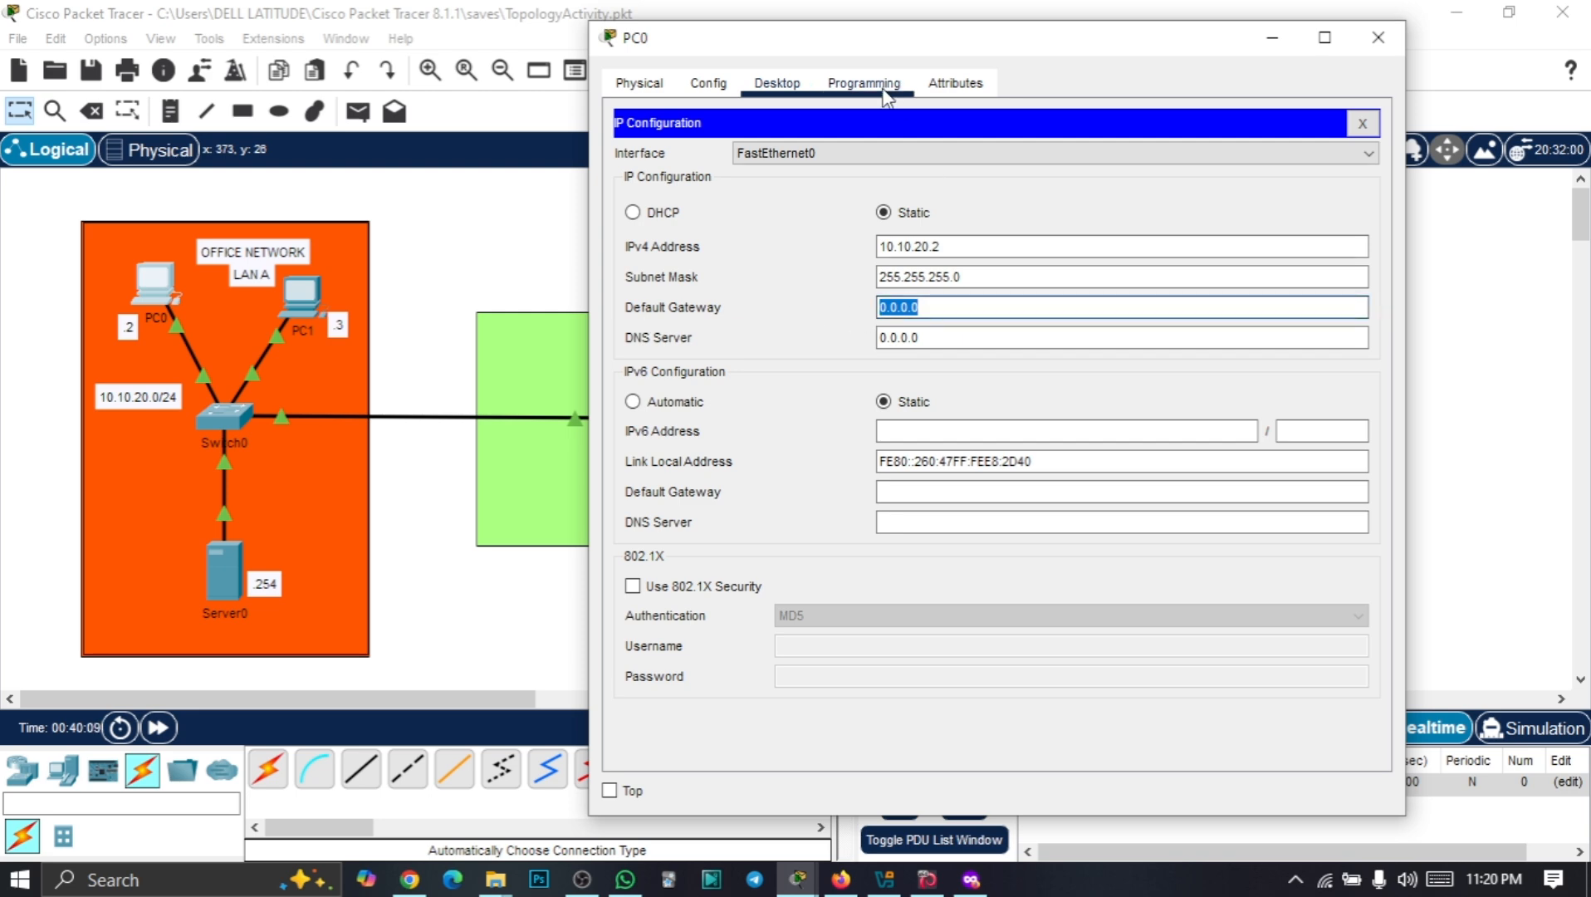
left_click_drag(913, 46, 1005, 42)
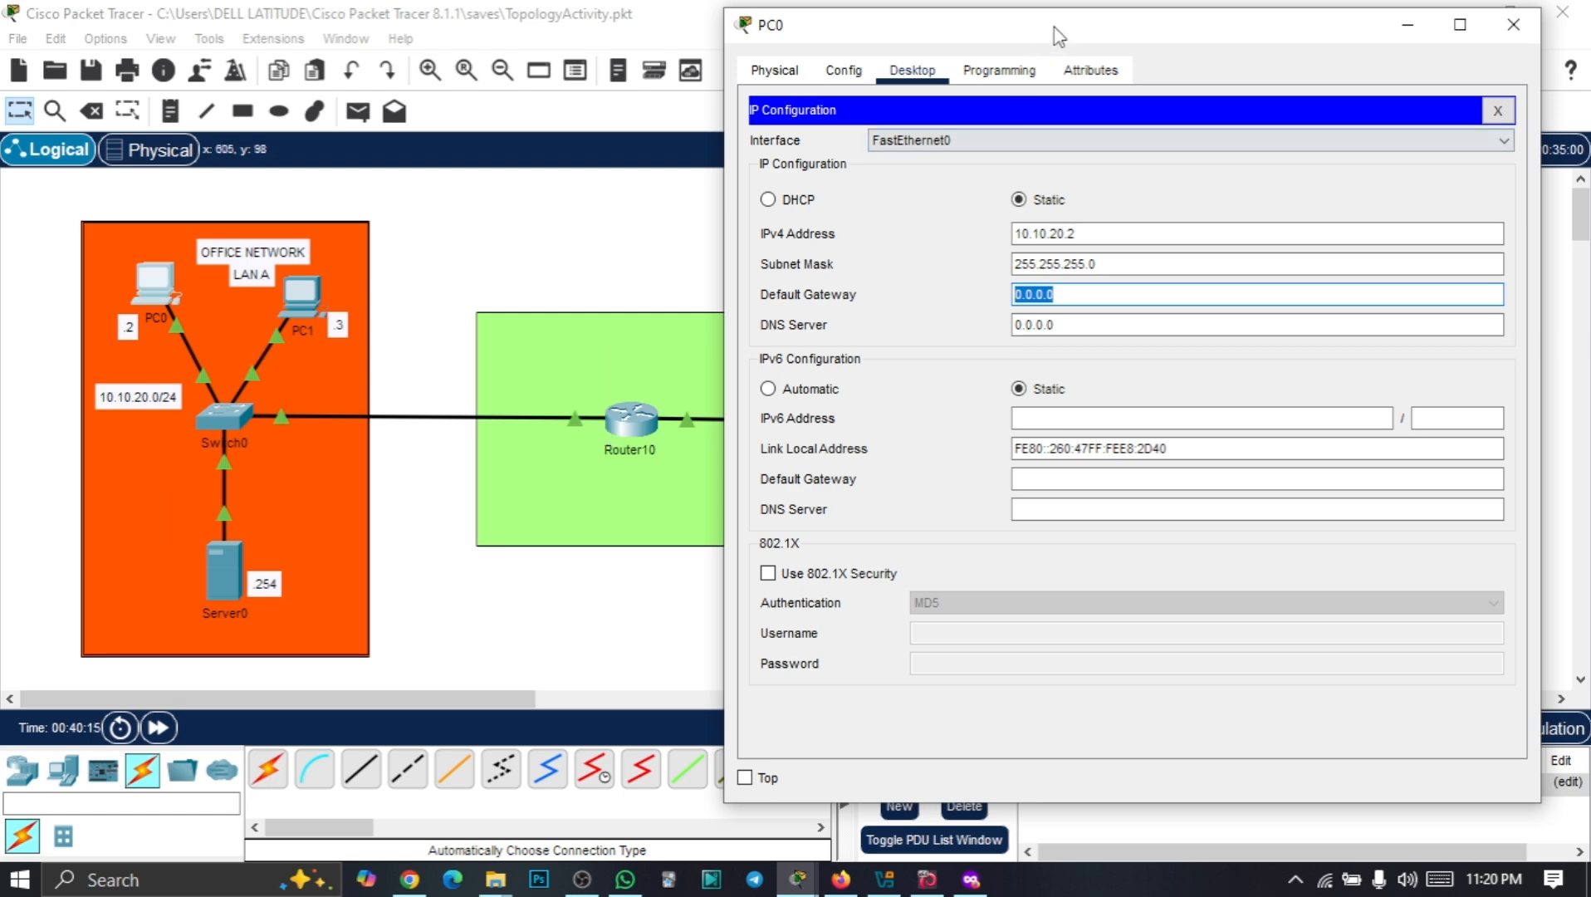
left_click_drag(1051, 27, 502, 58)
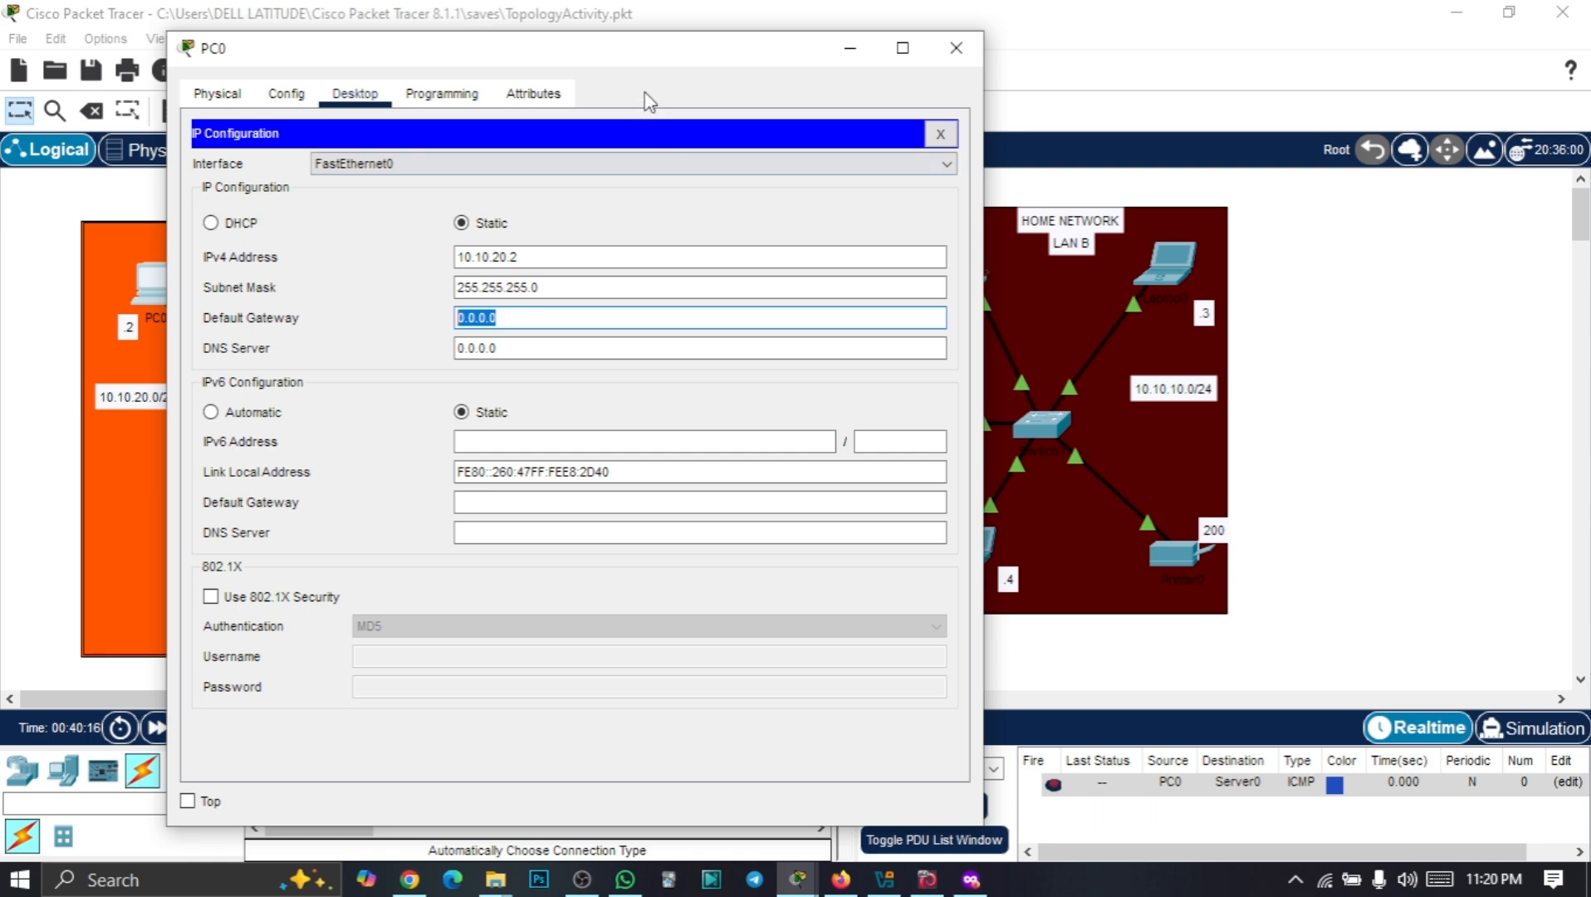
left_click_drag(656, 48, 1221, 35)
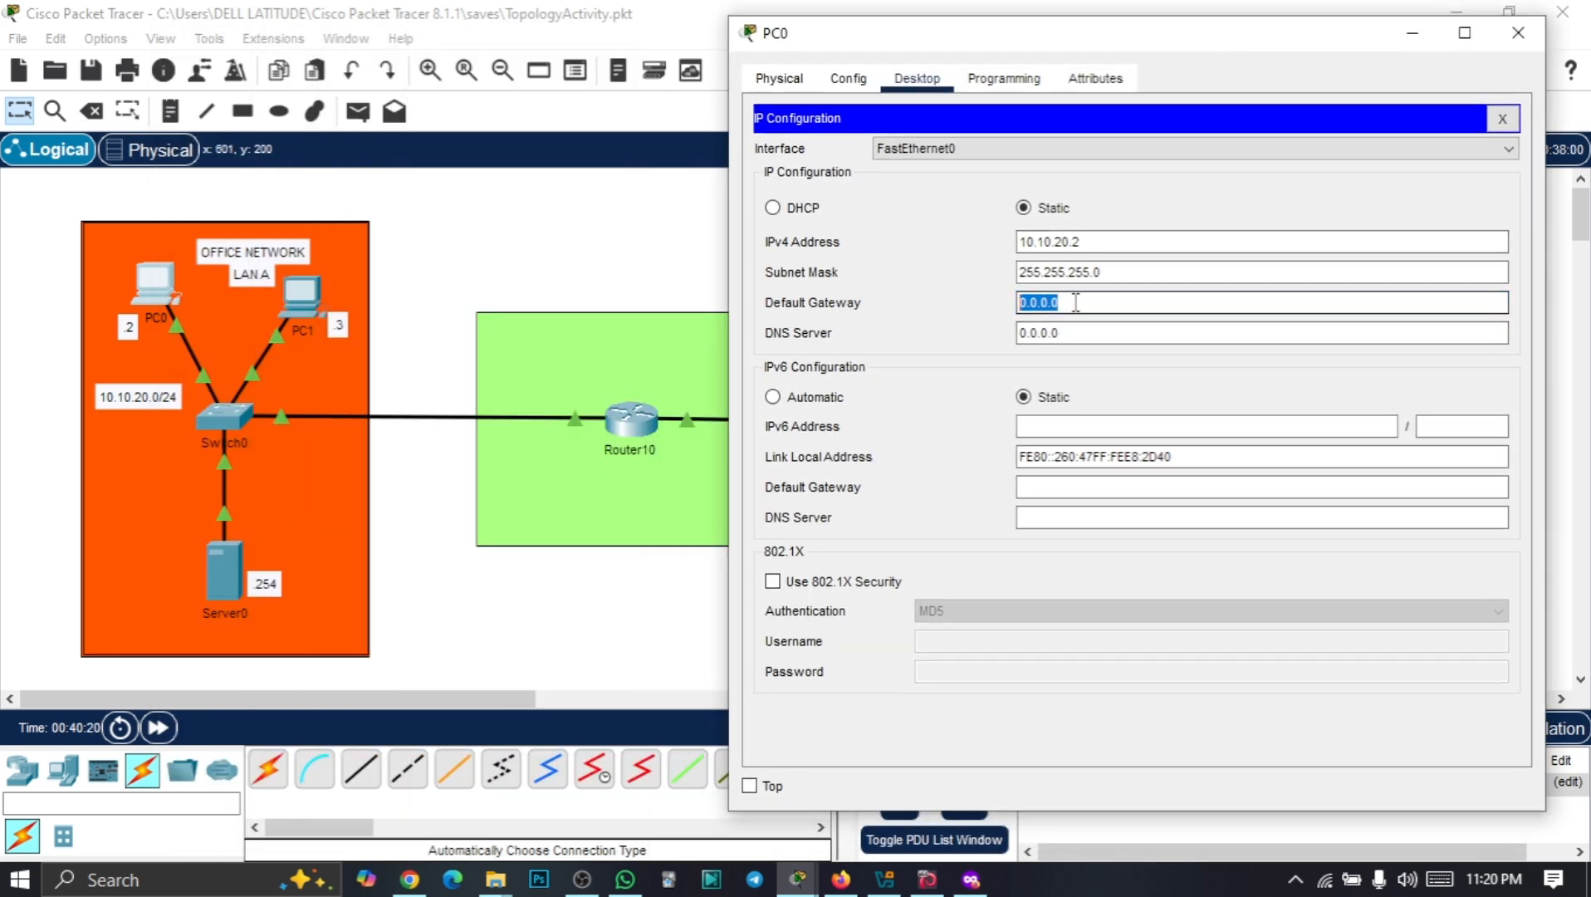
type("1")
left_click_drag(1088, 302, 993, 311)
left_click(1412, 34)
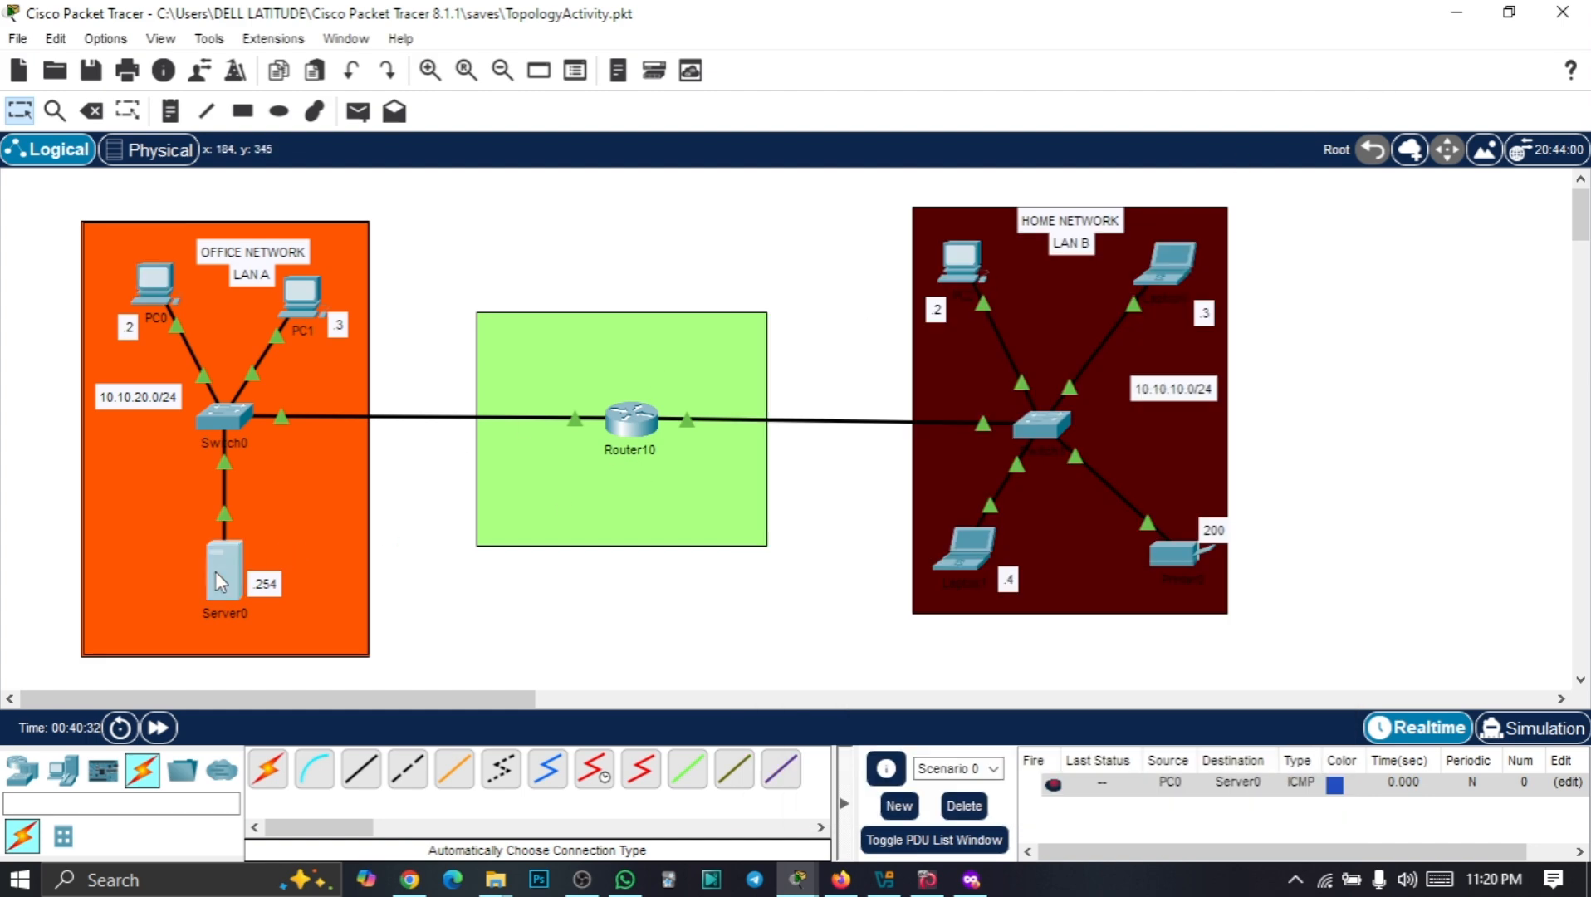
Set Server0's default gateway to 10.10.20.1 and close its window
left_click(215, 572)
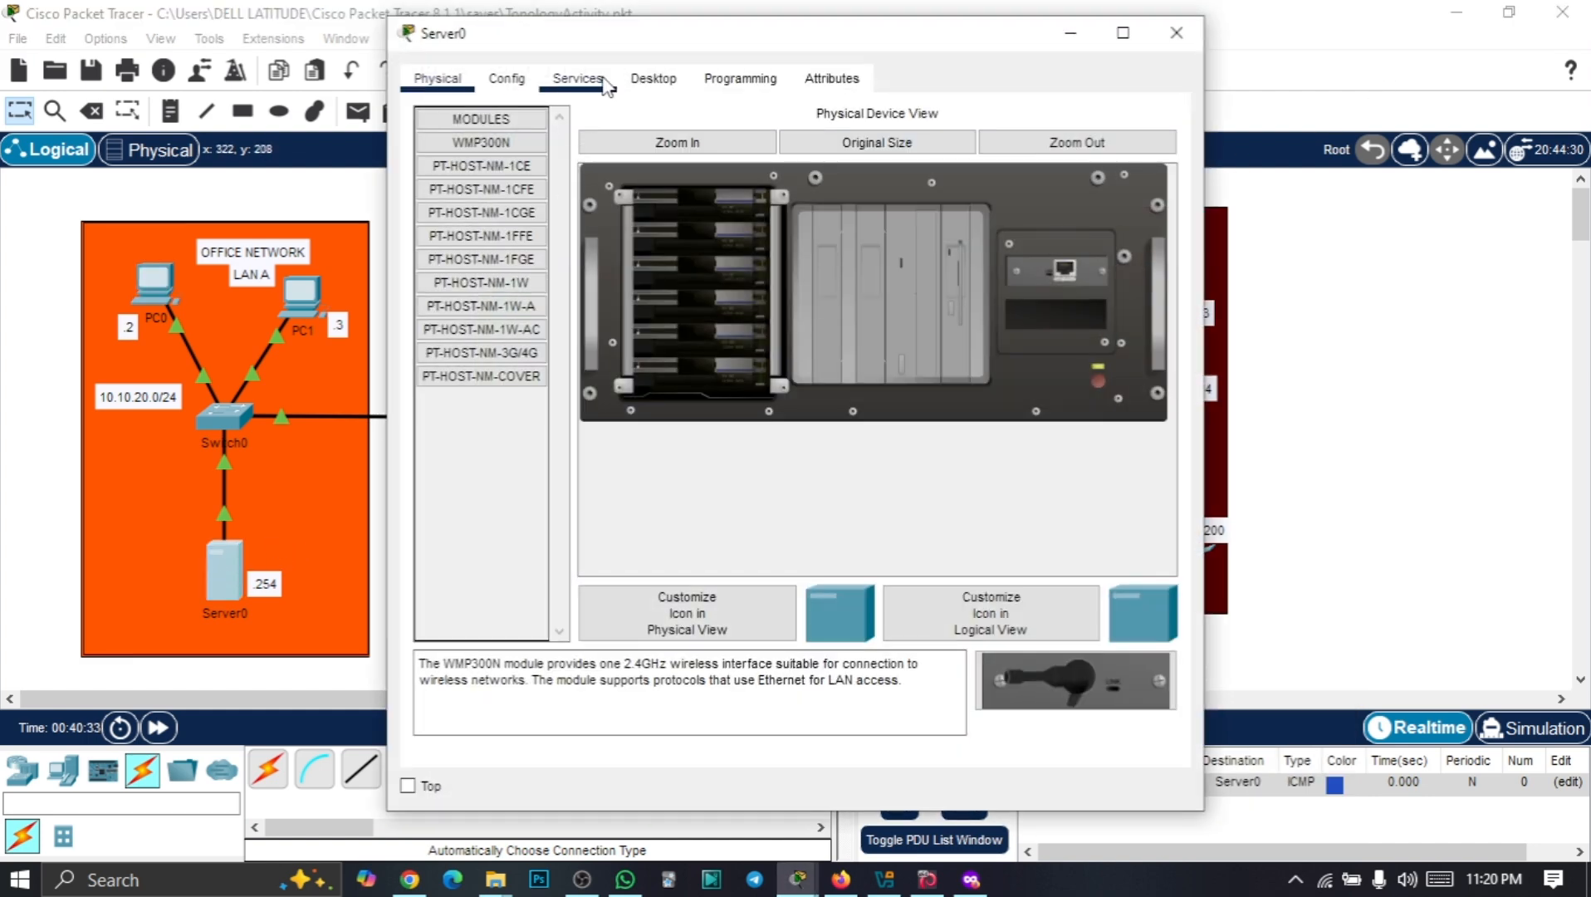
left_click(508, 80)
left_click(649, 82)
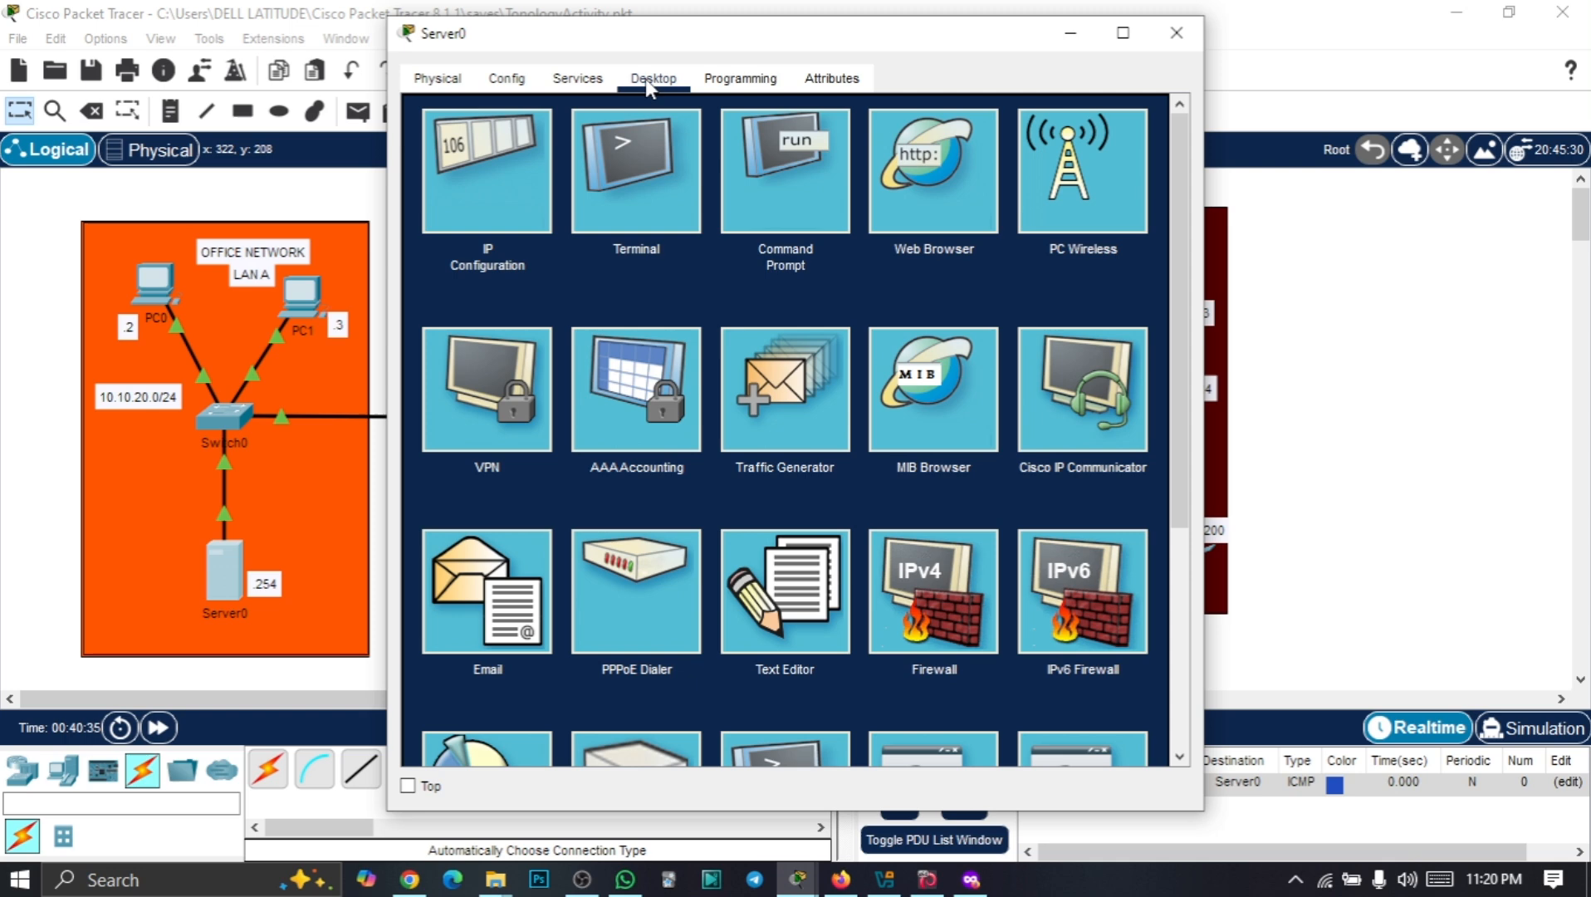
left_click(525, 164)
left_click_drag(749, 276, 632, 277)
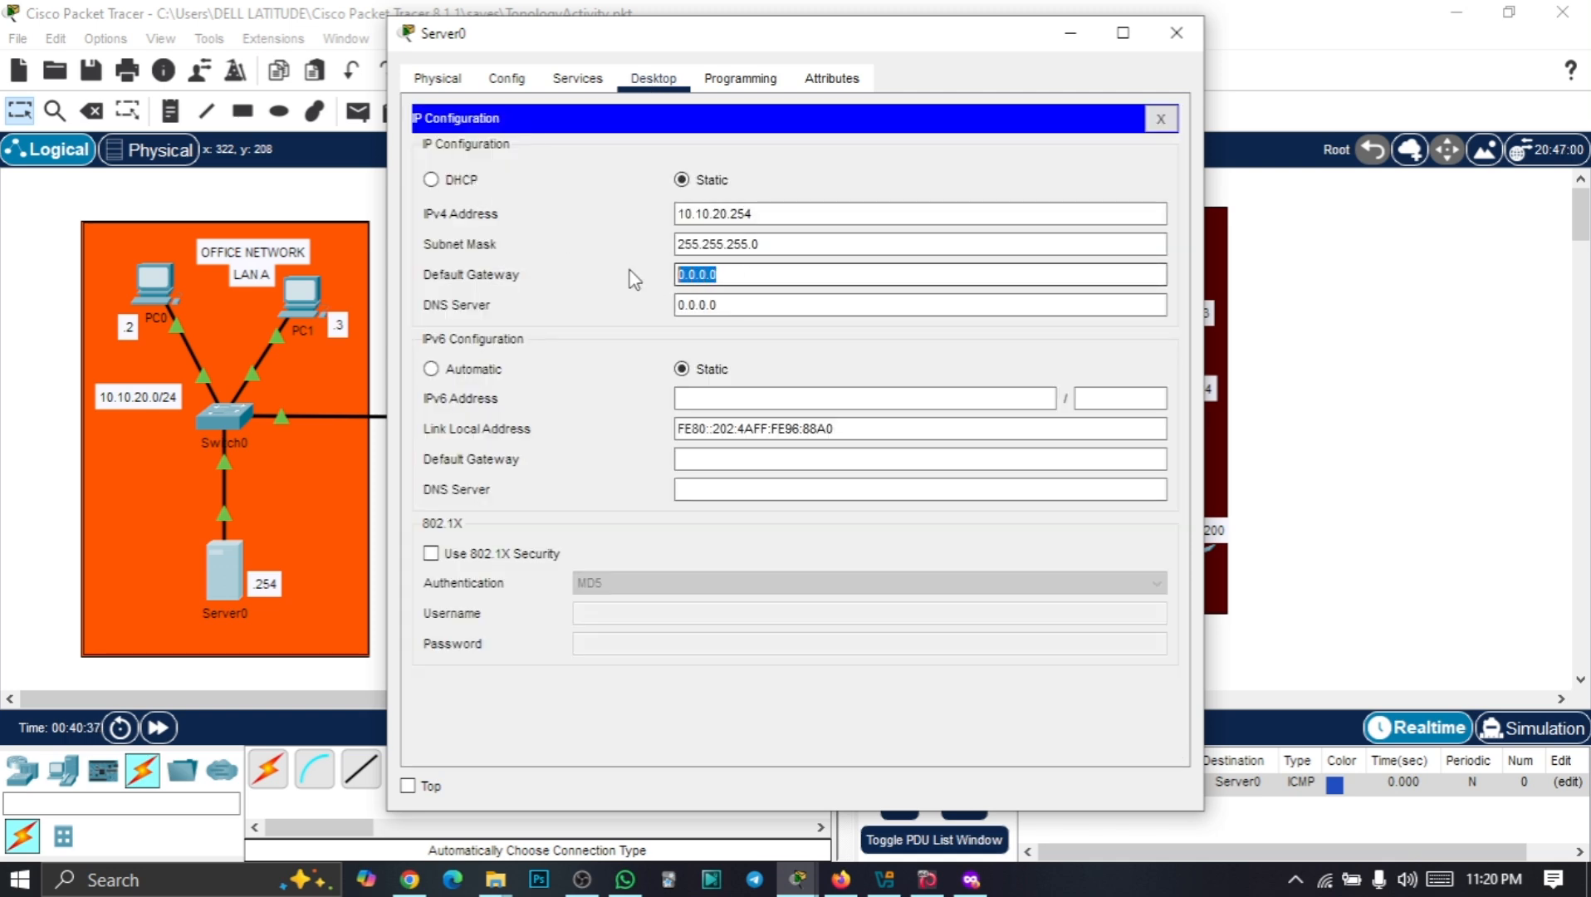
type("10.10.20.1")
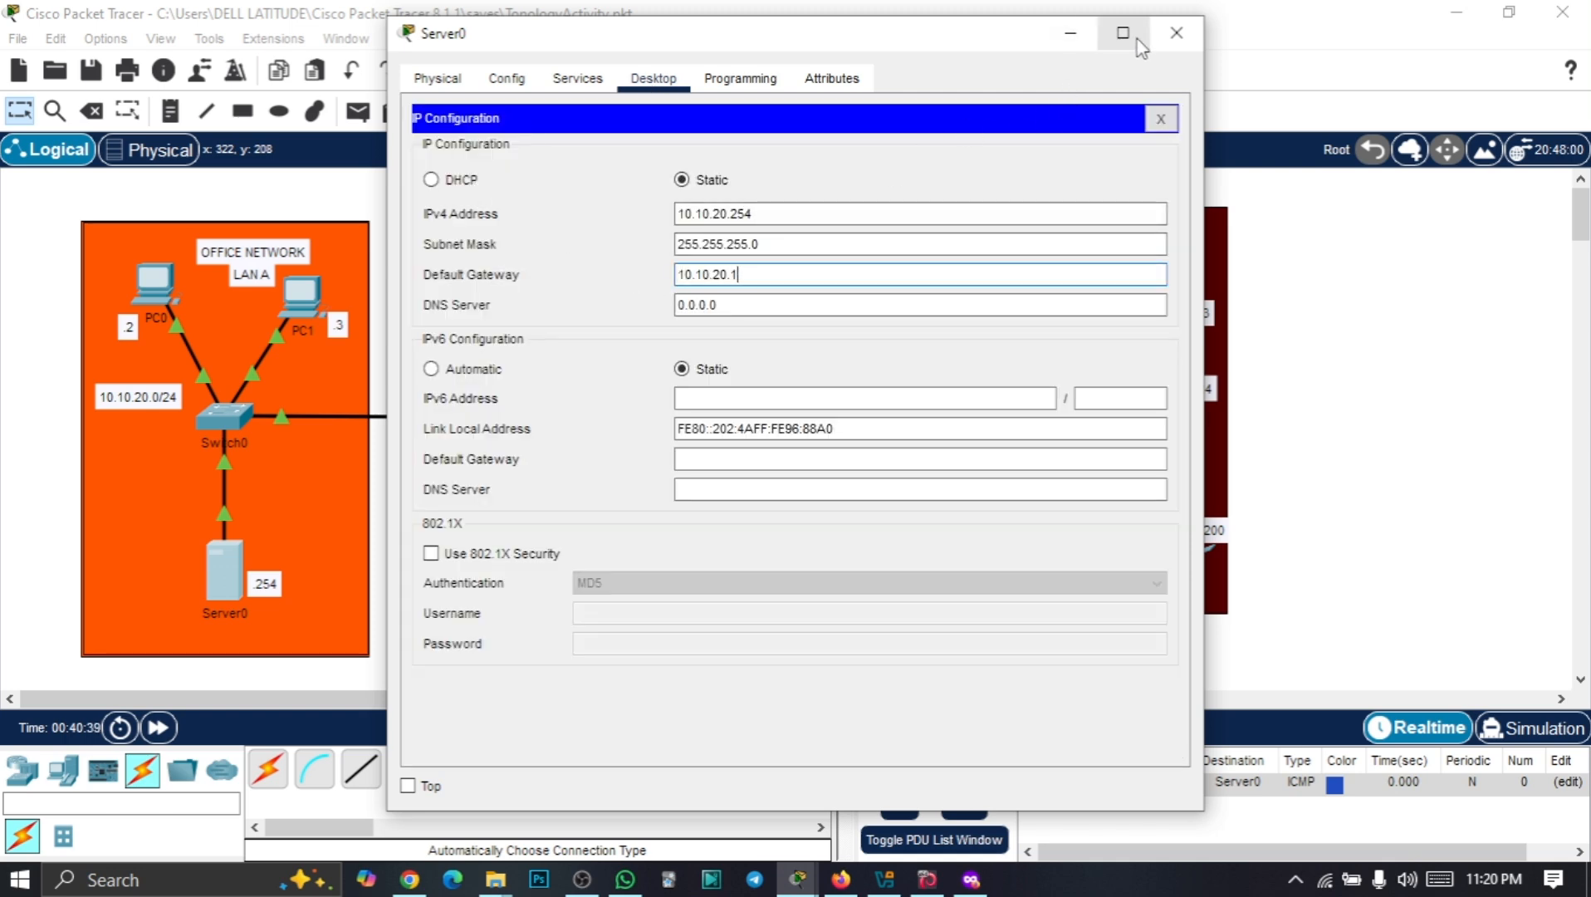
left_click(1176, 33)
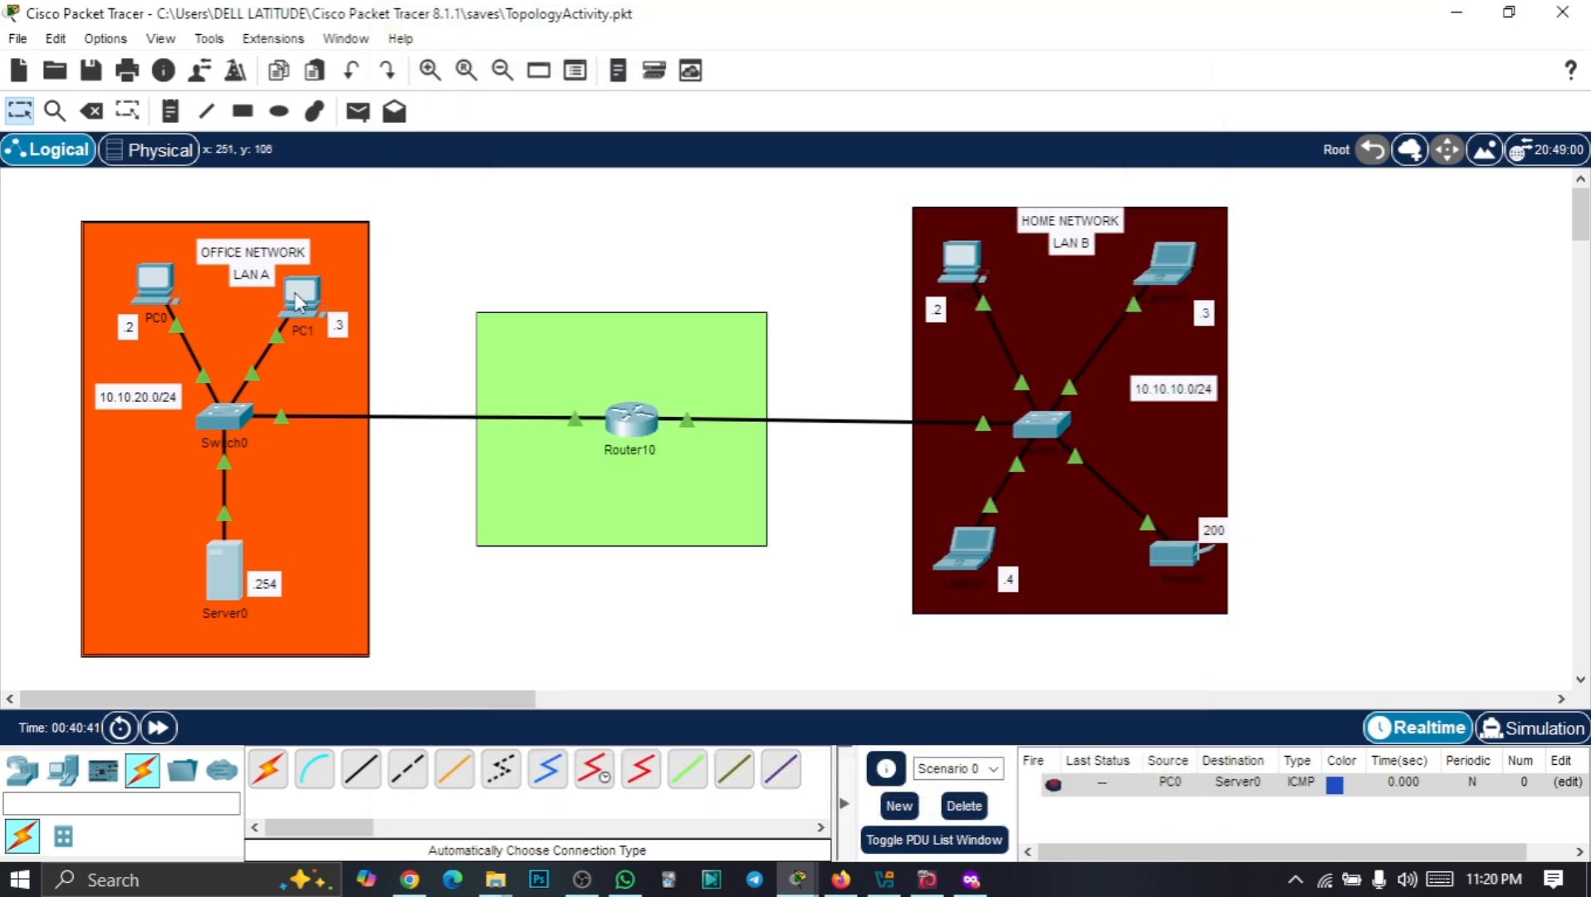
Set PC1's default gateway to 10.10.20.1 in IP Configuration
left_click(301, 297)
left_click(525, 80)
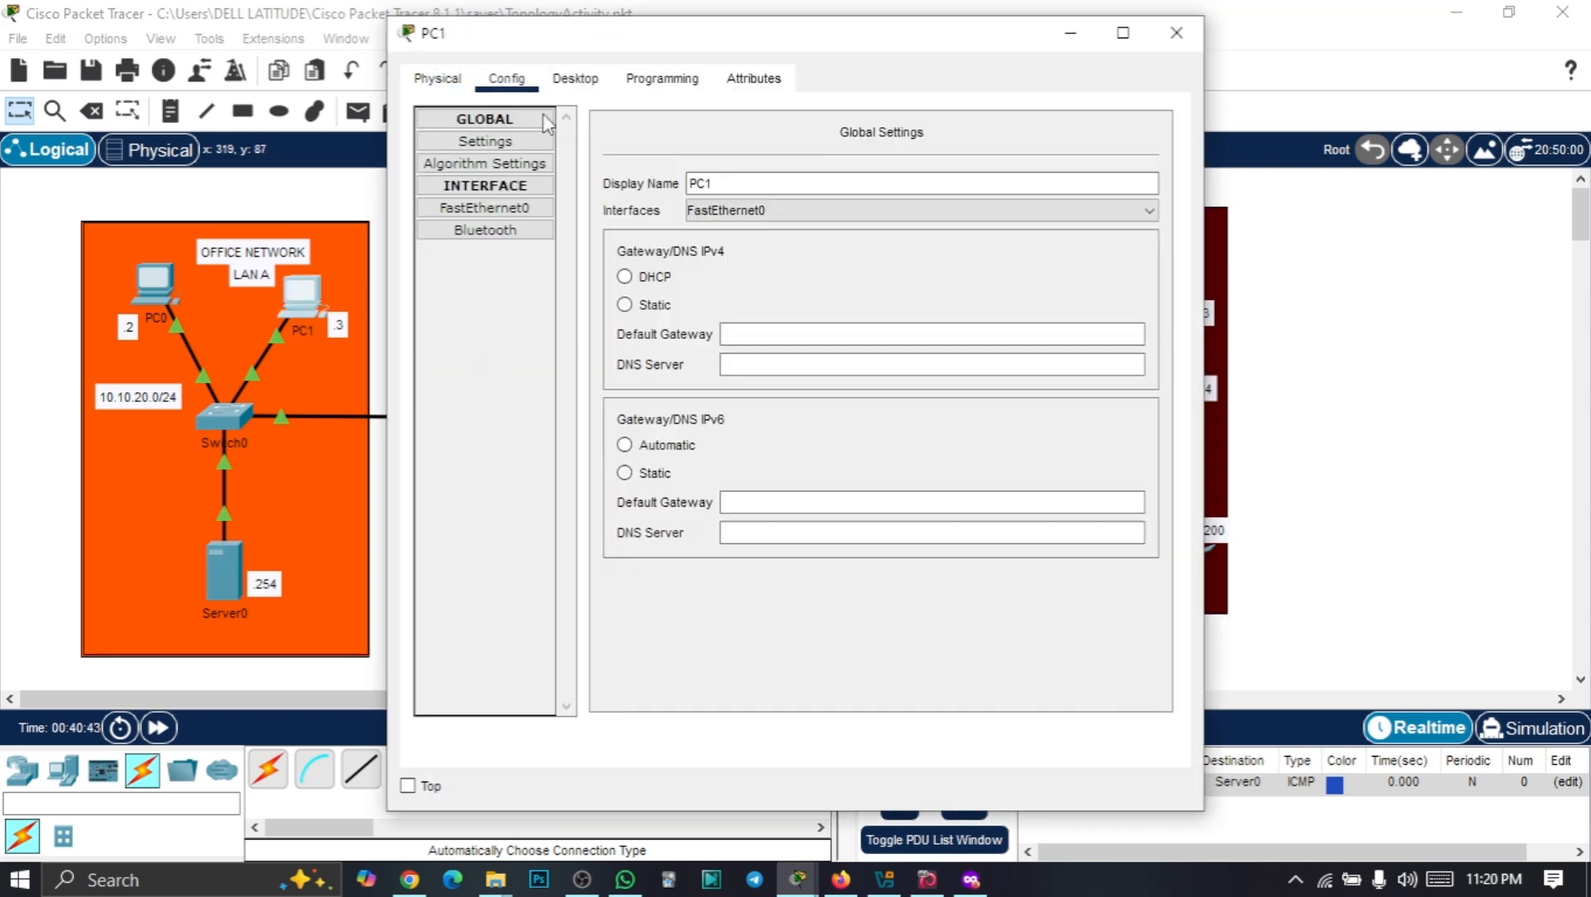
left_click(573, 79)
left_click(481, 203)
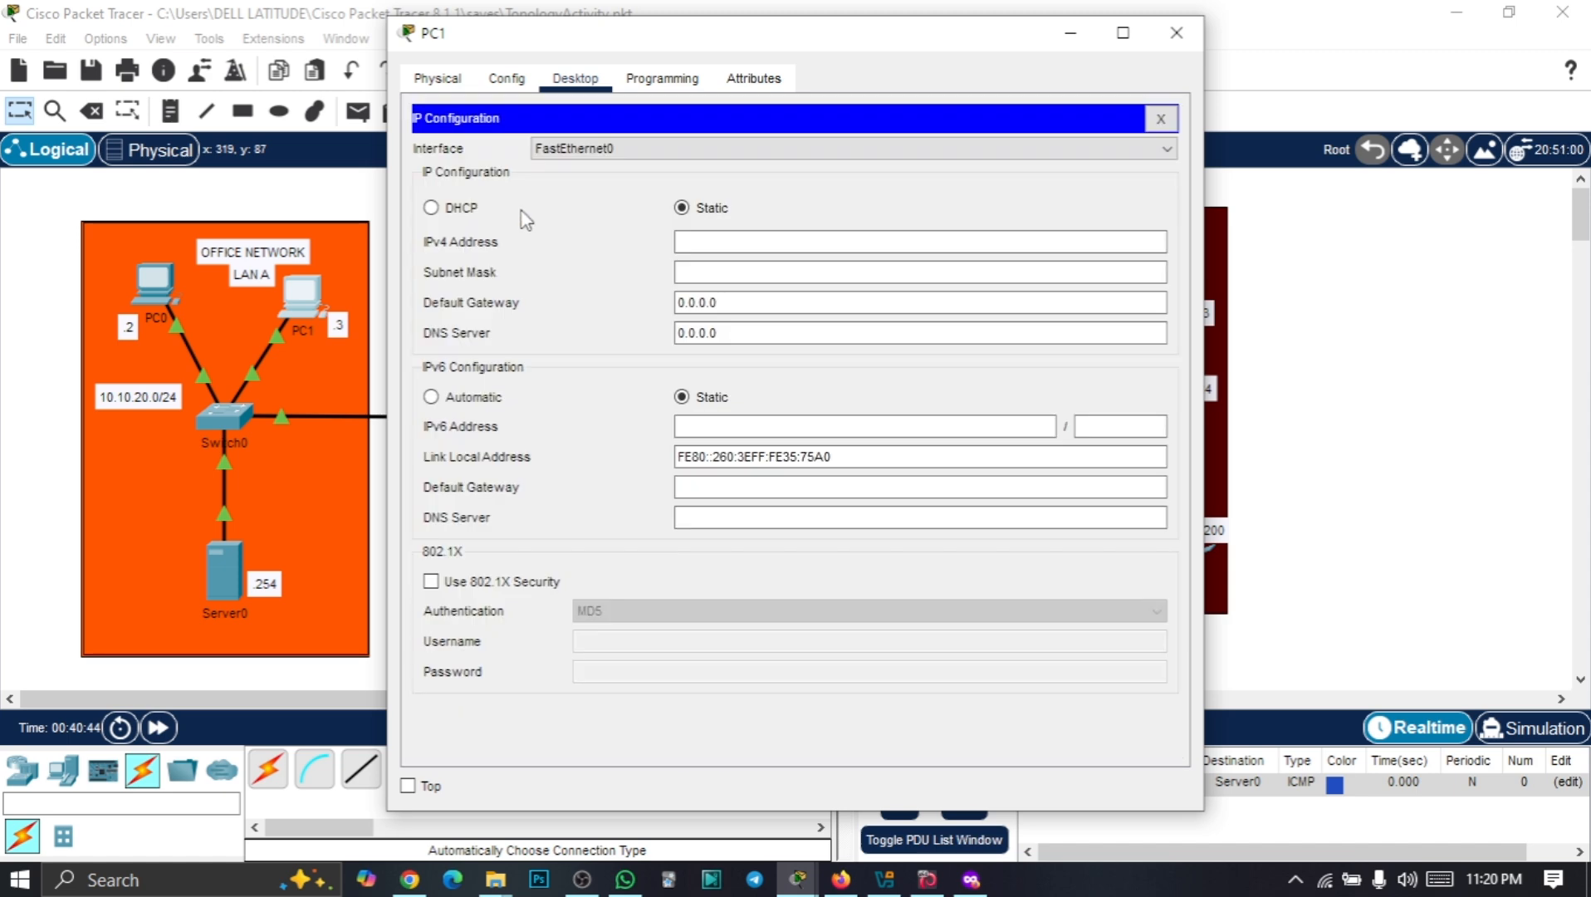
left_click_drag(737, 305, 625, 309)
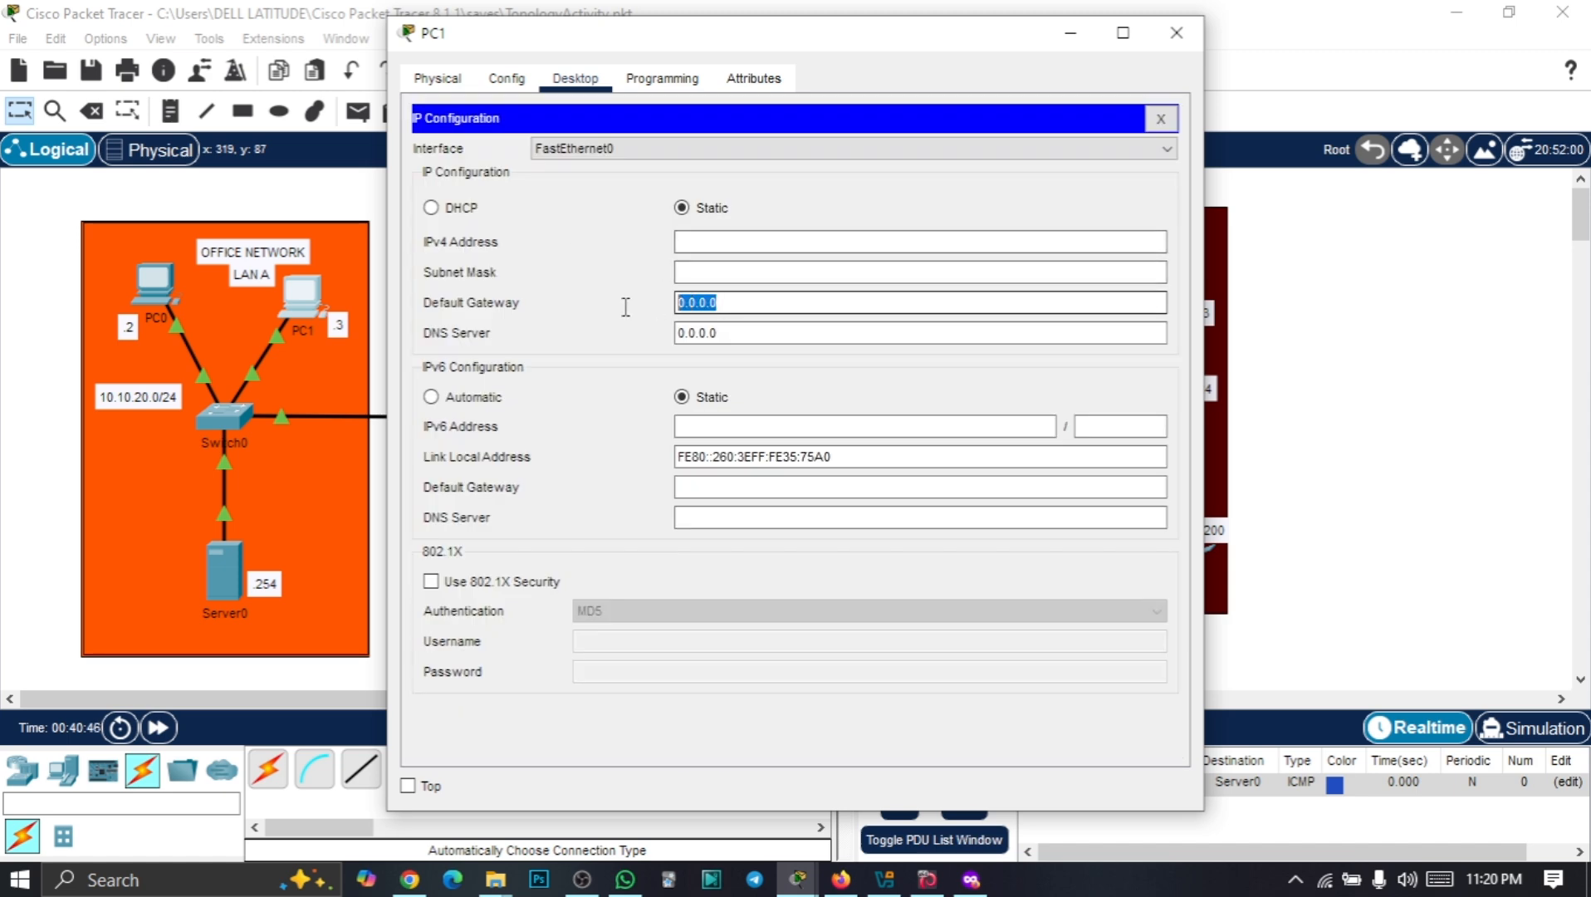
type("10.10.20.1")
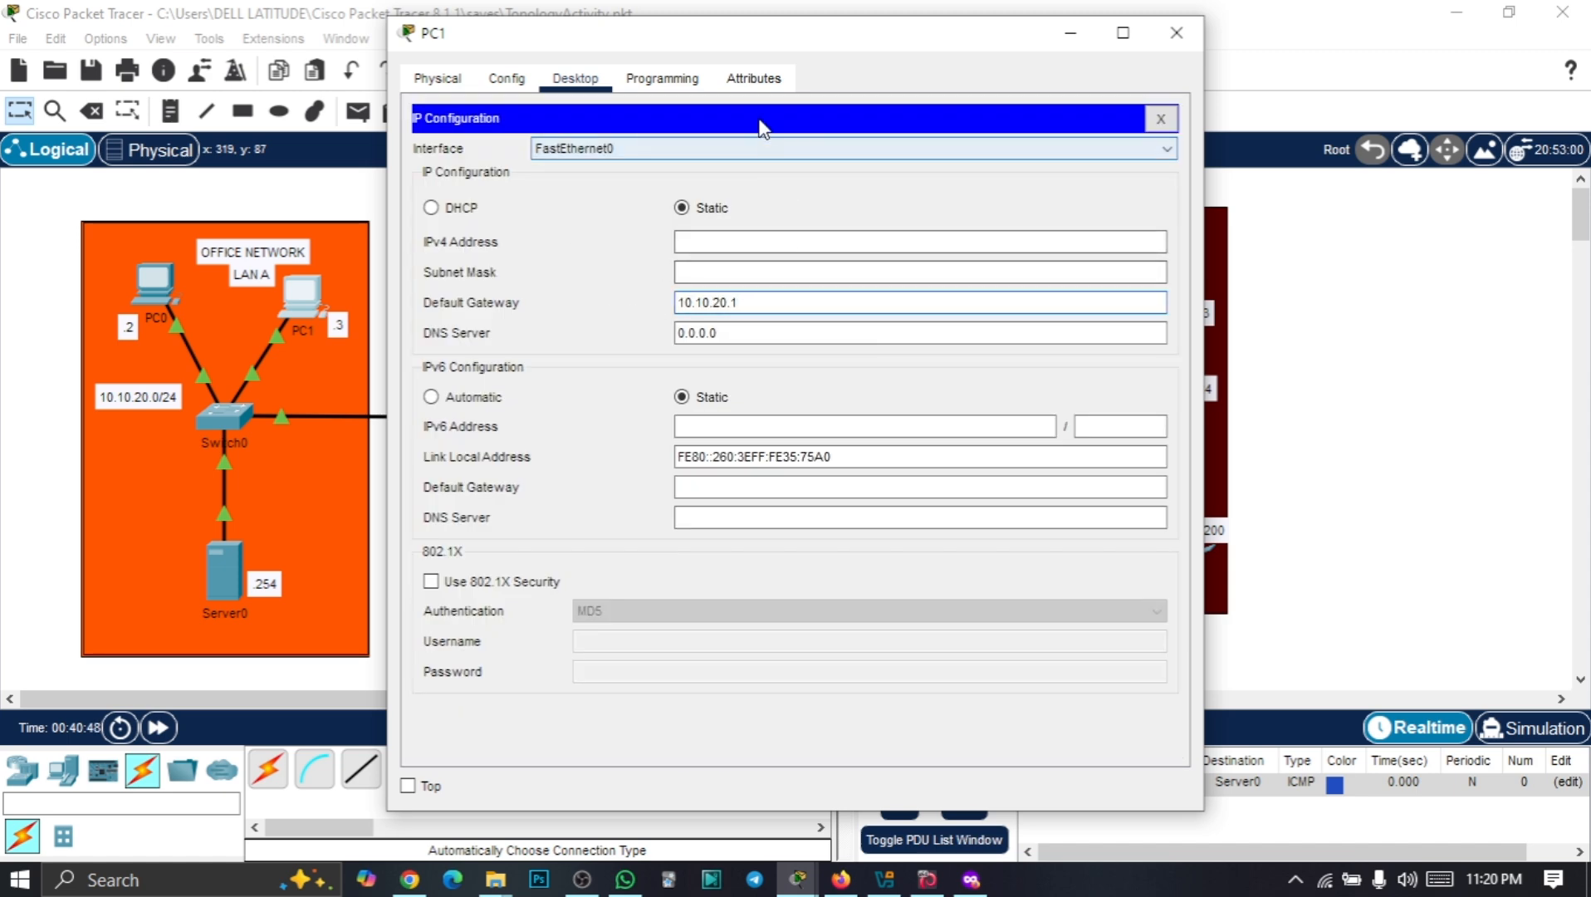
Give PC1 IPv4 address 10.10.20.3 with subnet mask 255.255.255.0 and close its window
left_click_drag(753, 37, 984, 28)
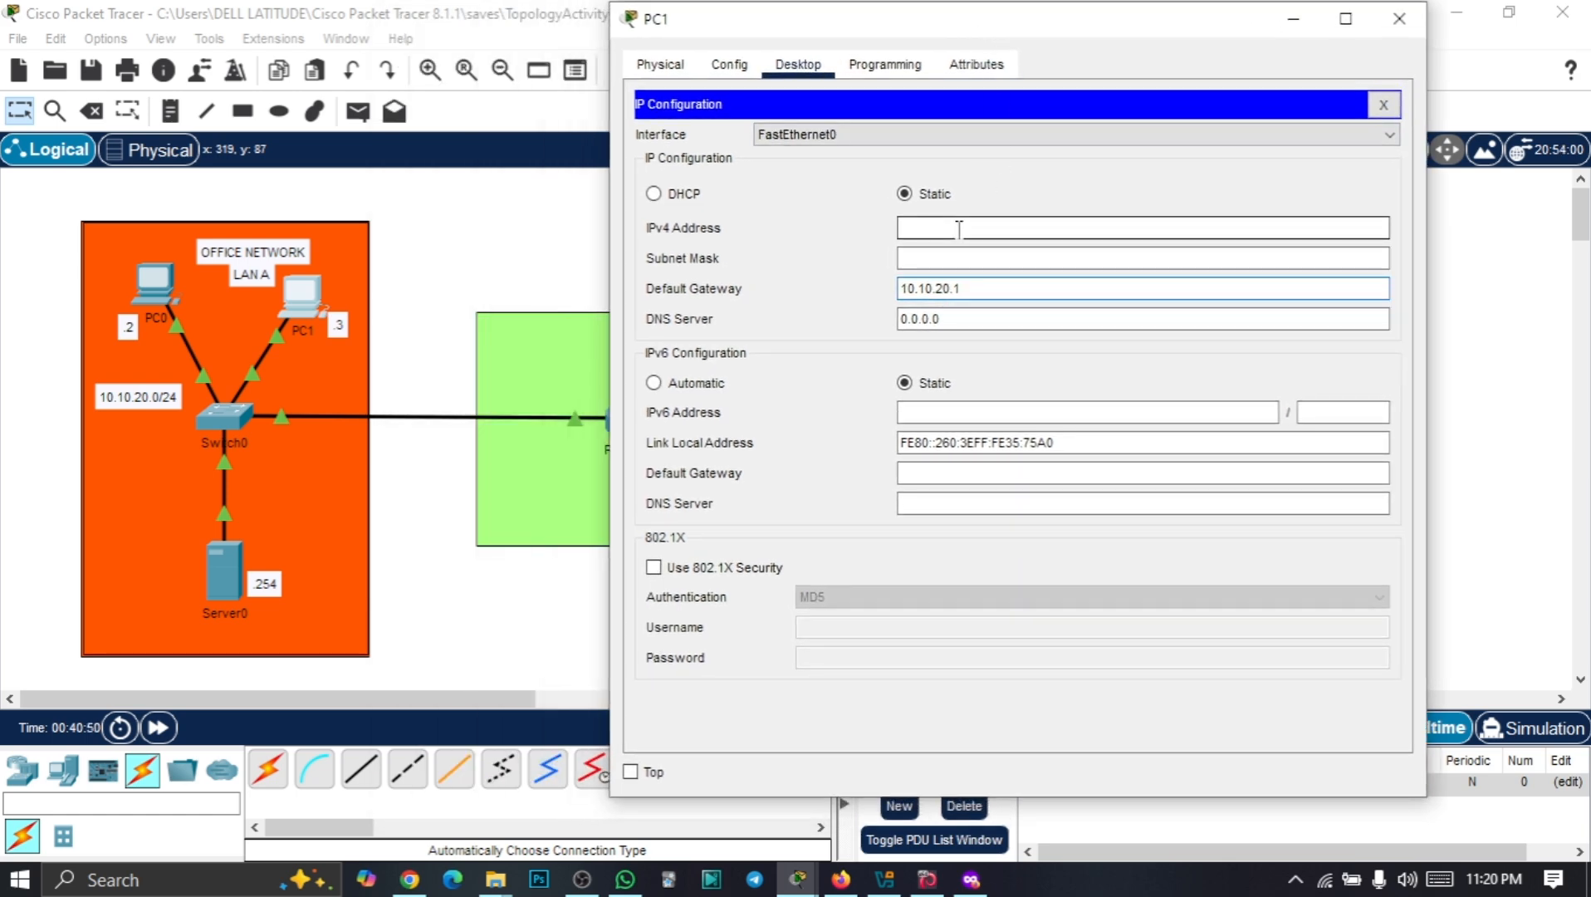
left_click(959, 229)
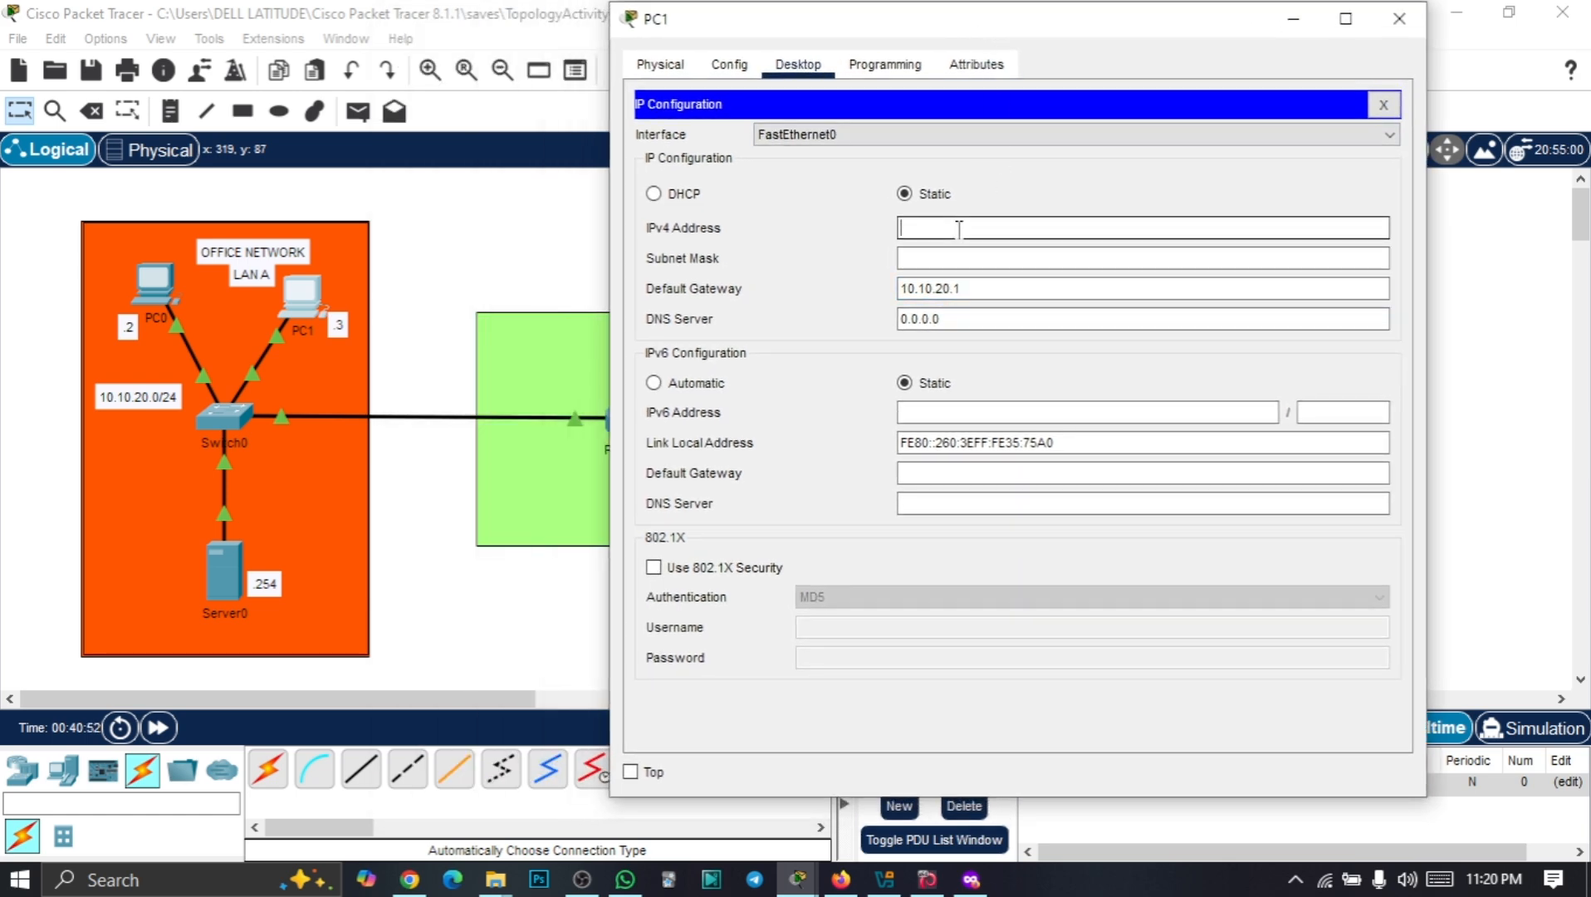
type("10.10.20.1")
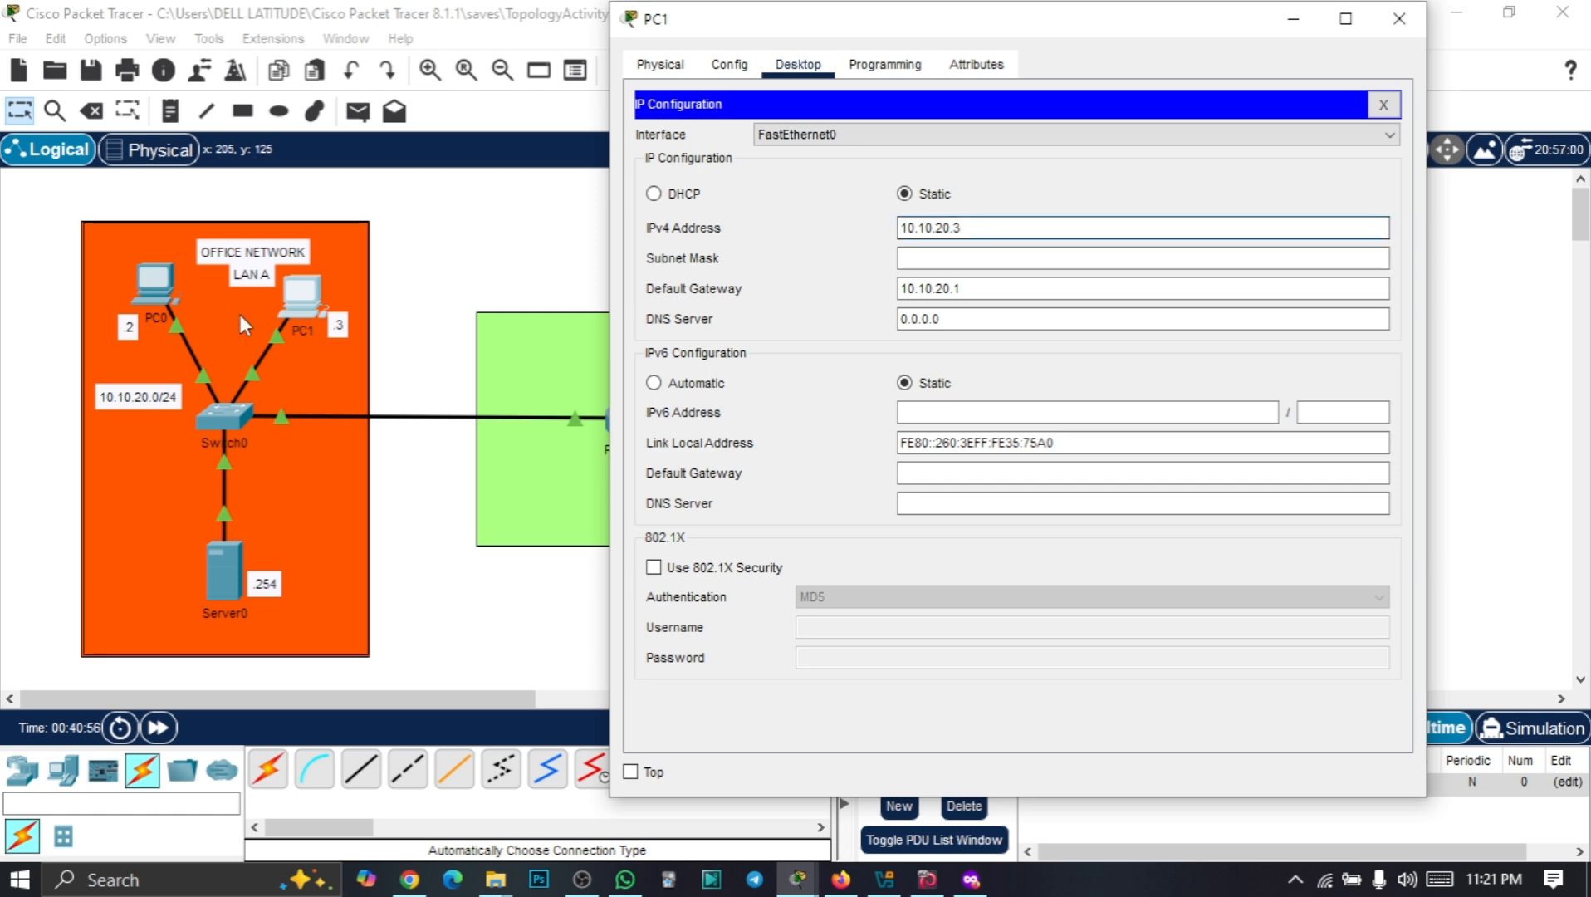
left_click(936, 261)
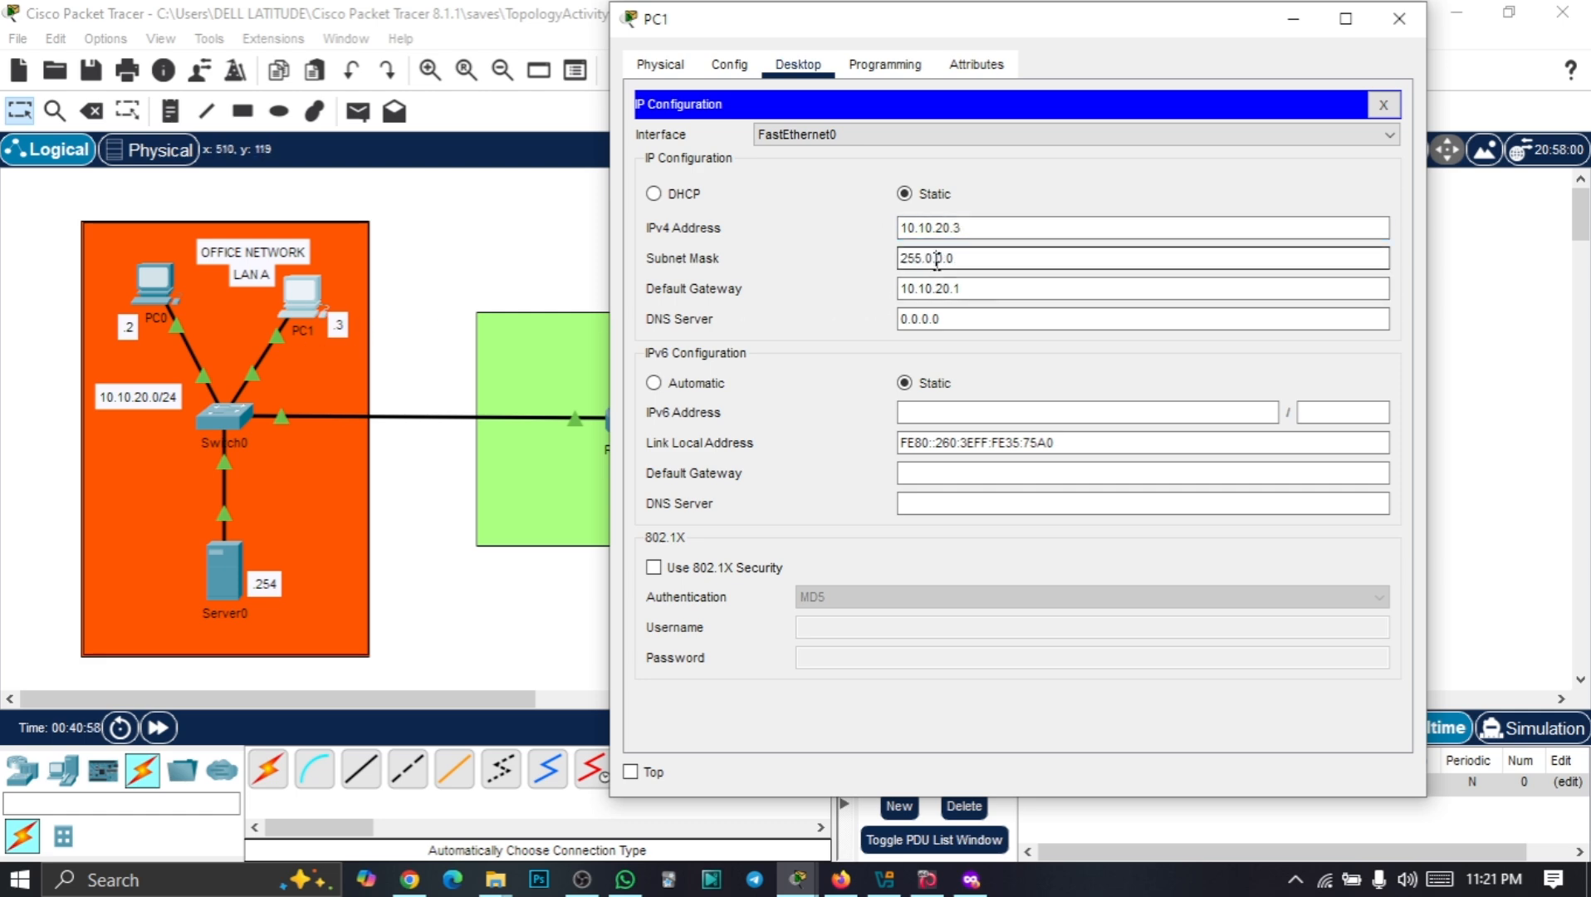
left_click_drag(956, 260, 881, 259)
type("255.255.")
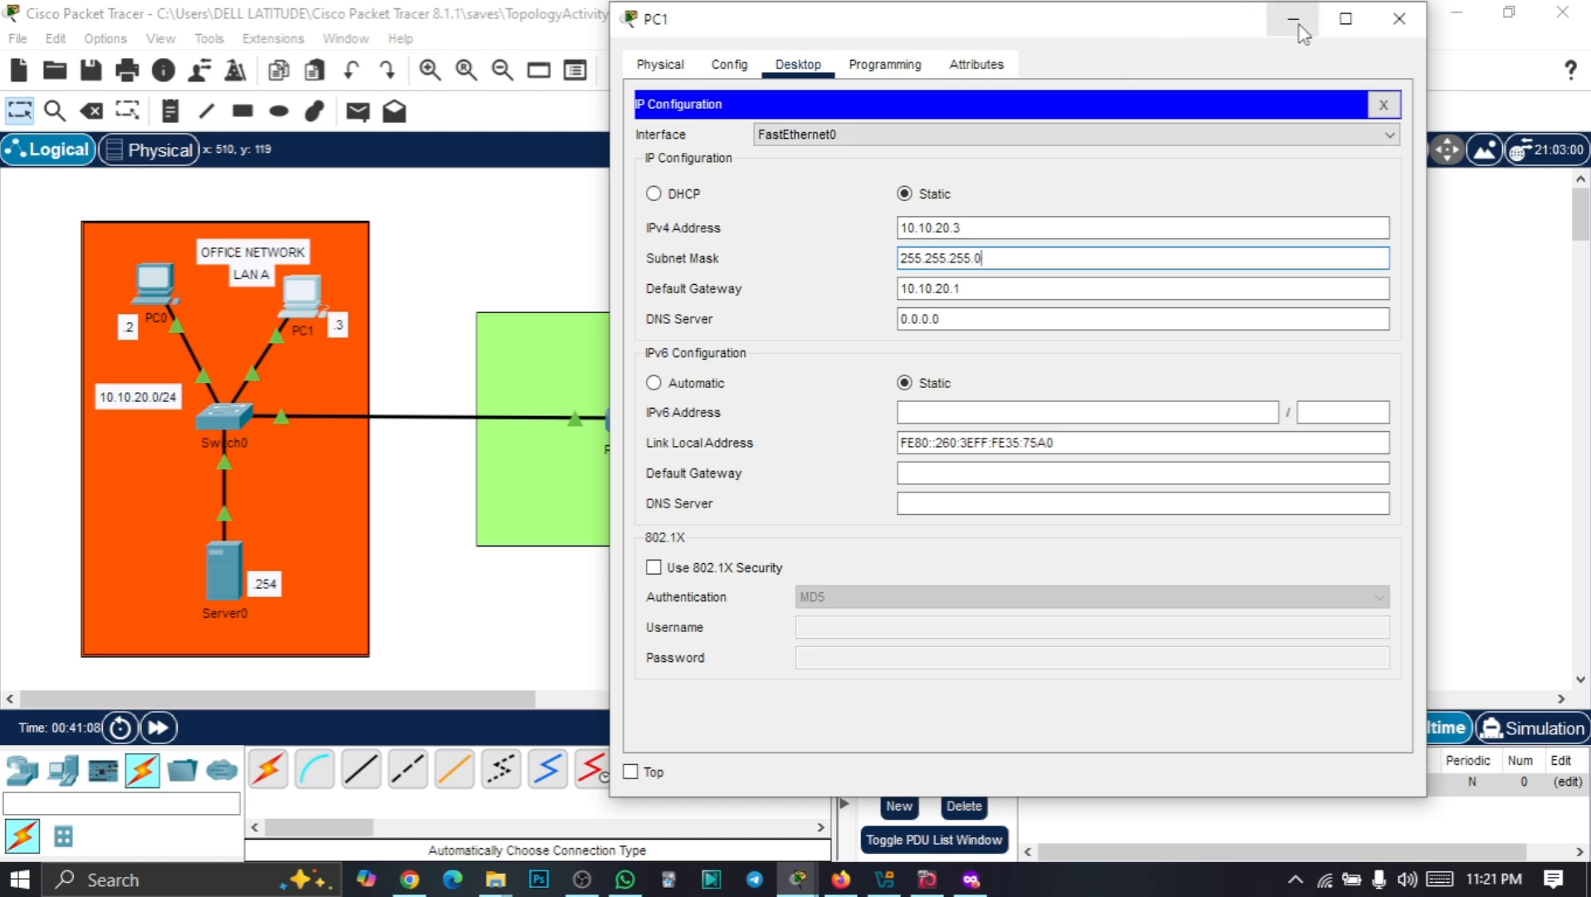
left_click(1399, 18)
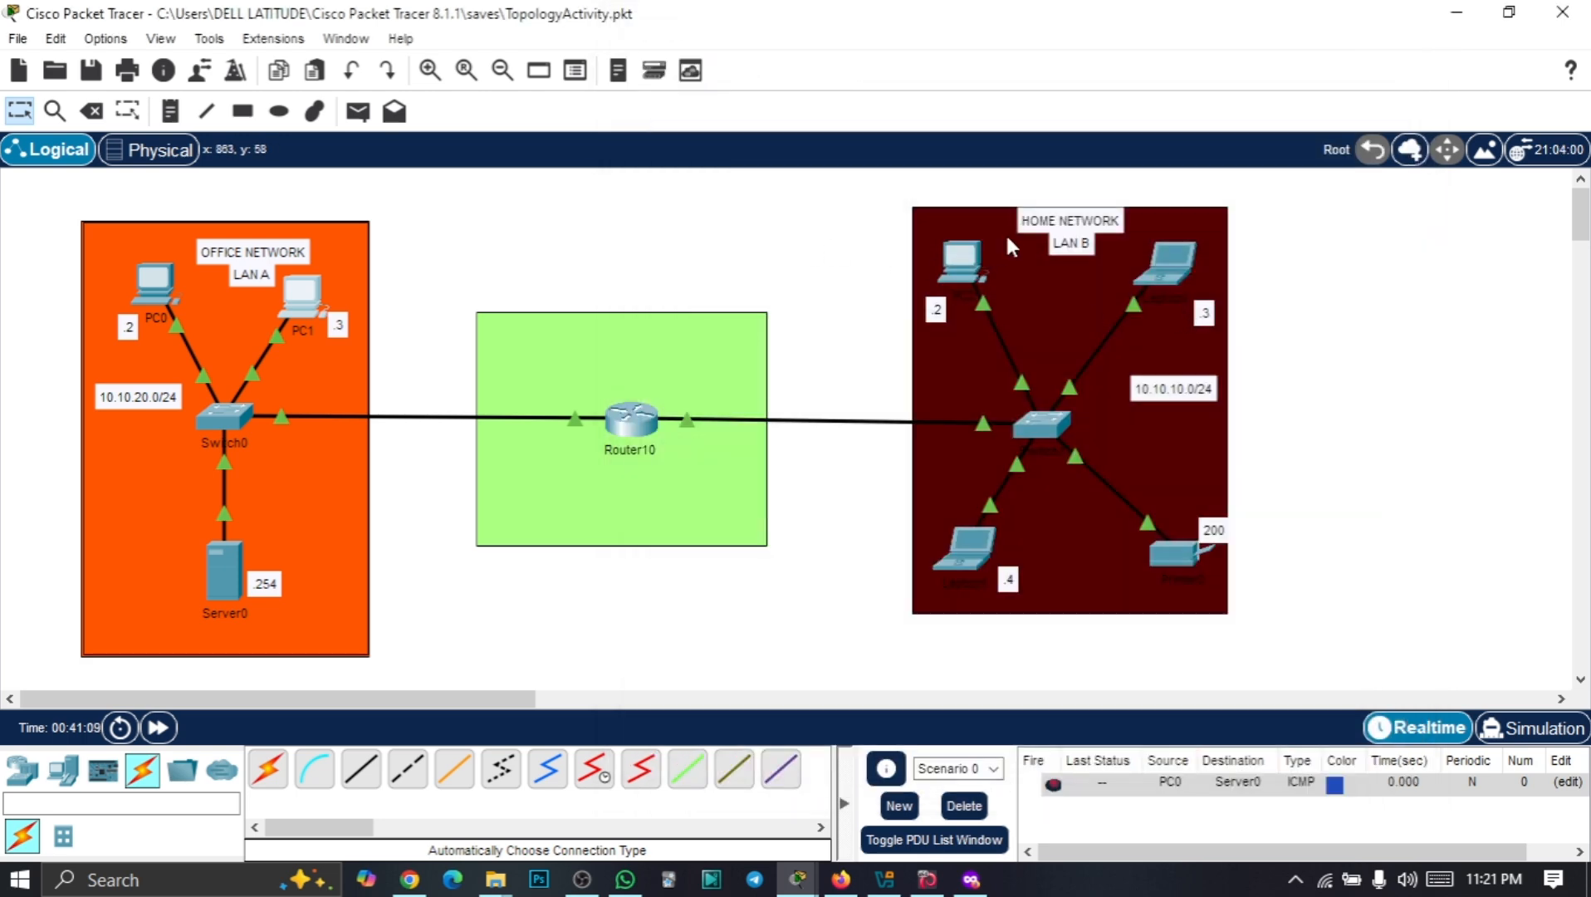
Set PC2's default gateway to 10.10.10.1 and close its window
left_click(974, 269)
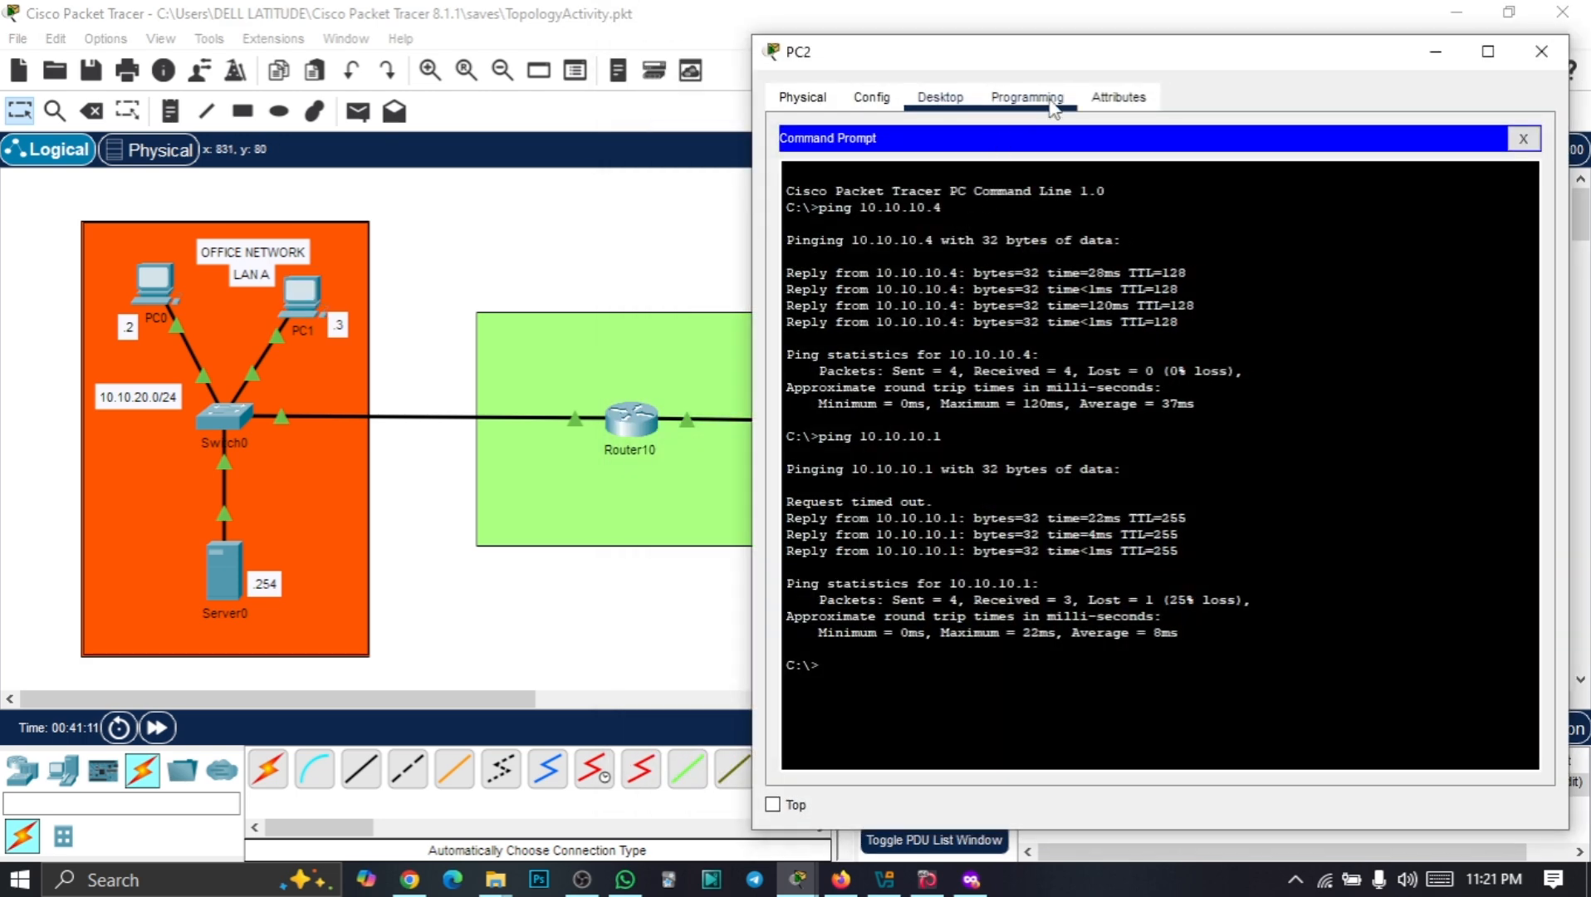
left_click(1523, 139)
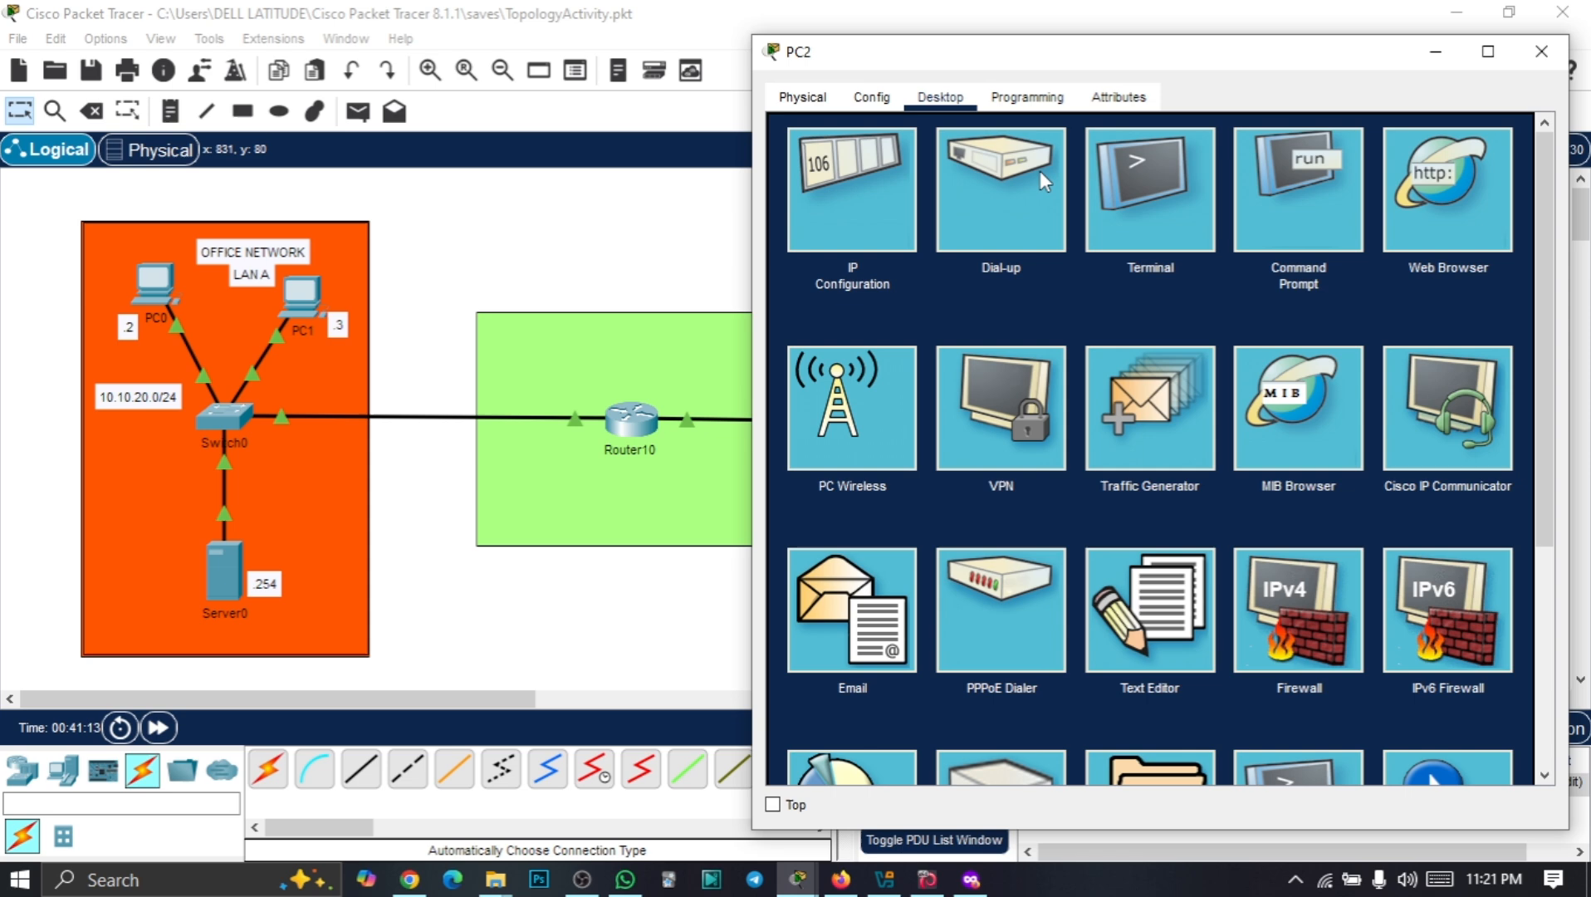
left_click(833, 197)
left_click(1106, 319)
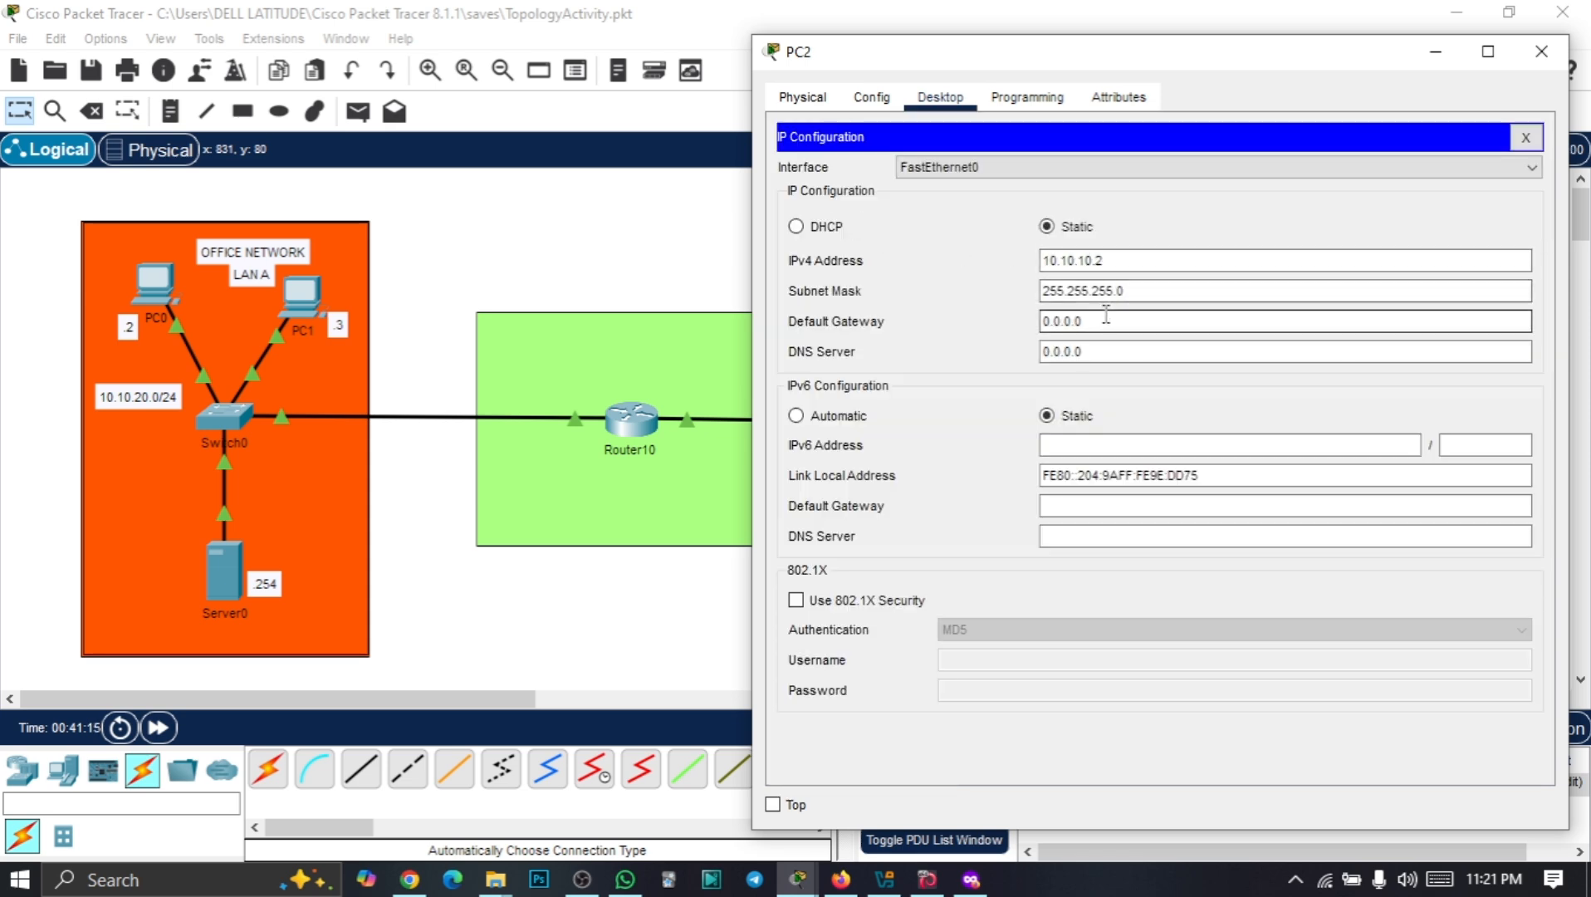
key("ctrl+a")
type("1")
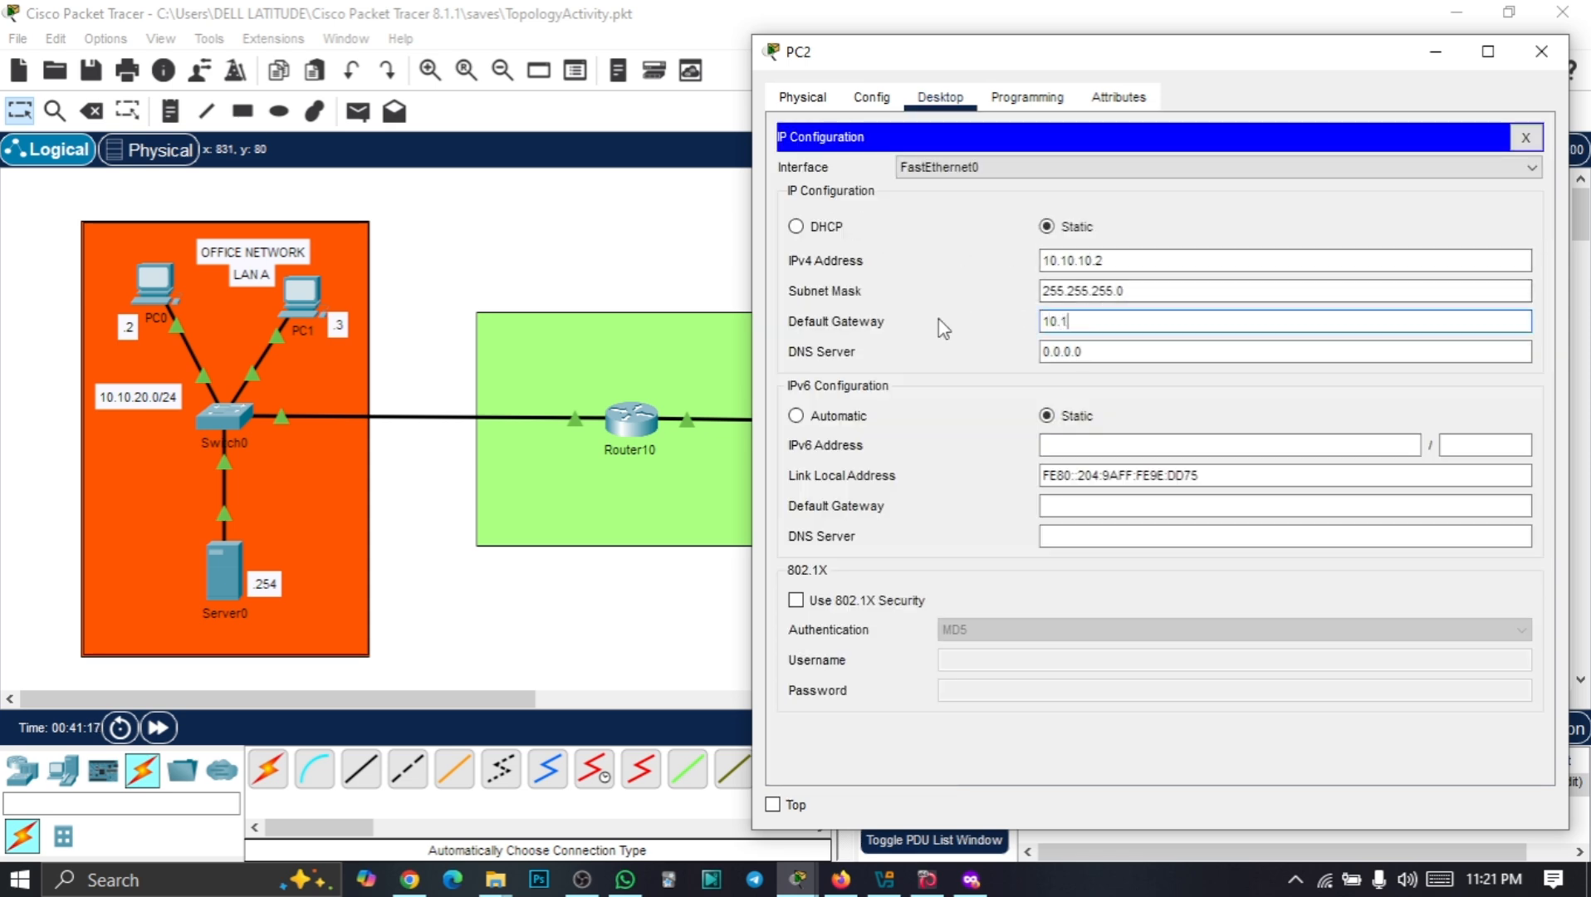
type("0.10.10.1")
left_click_drag(1121, 322, 936, 320)
left_click(1542, 56)
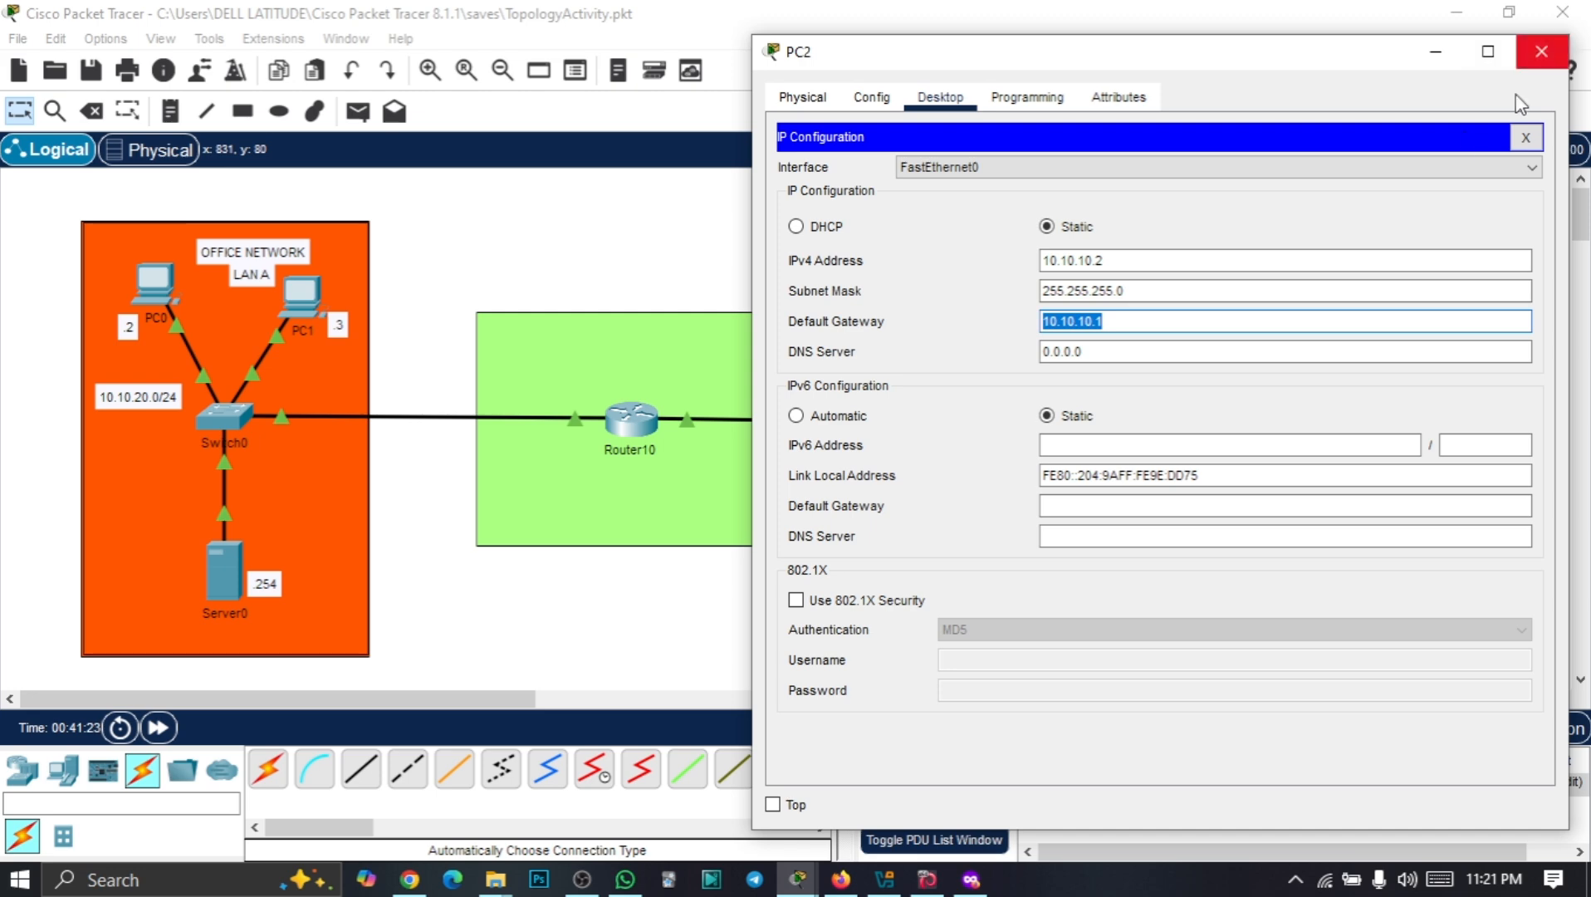
Set Laptop0's default gateway to 10.10.10.1 and close its window
left_click(1165, 263)
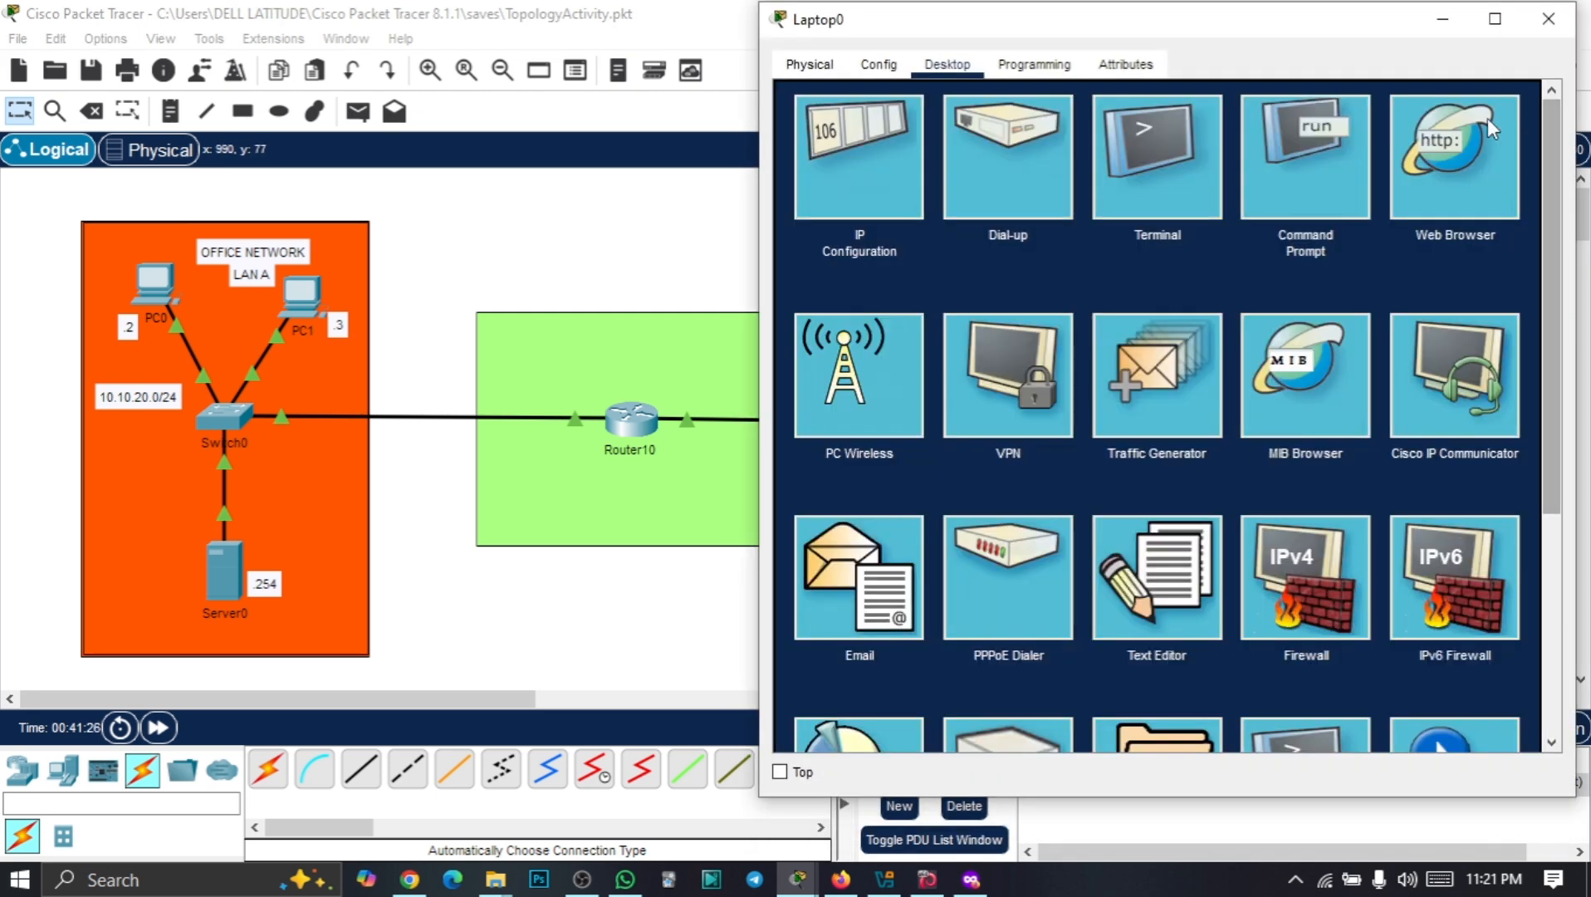
left_click(1531, 106)
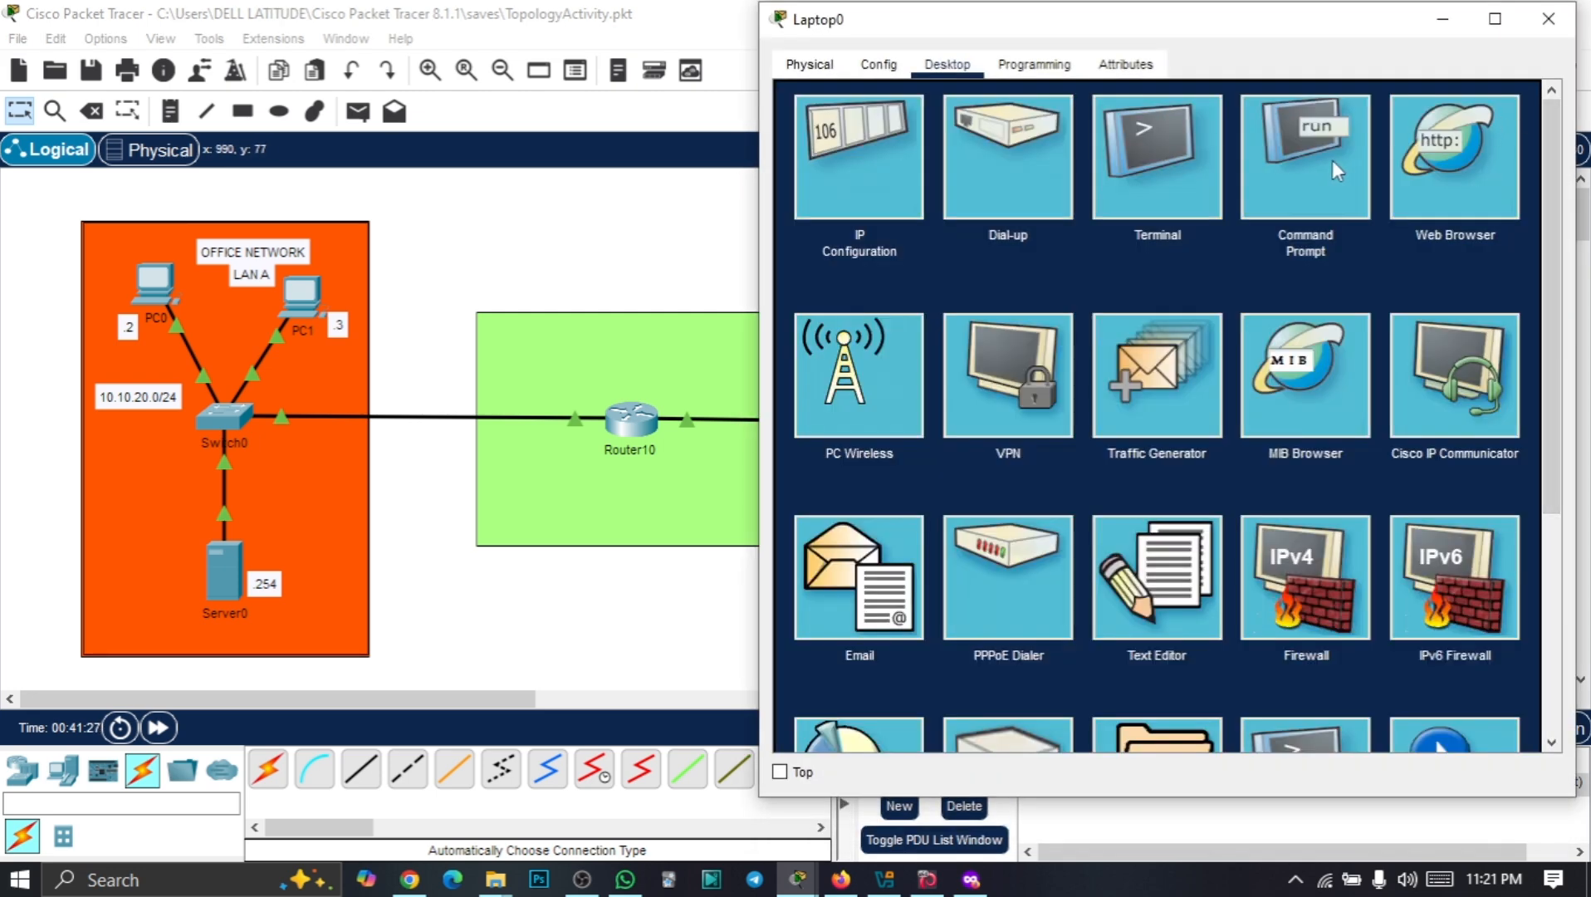
left_click(901, 182)
key("Tab")
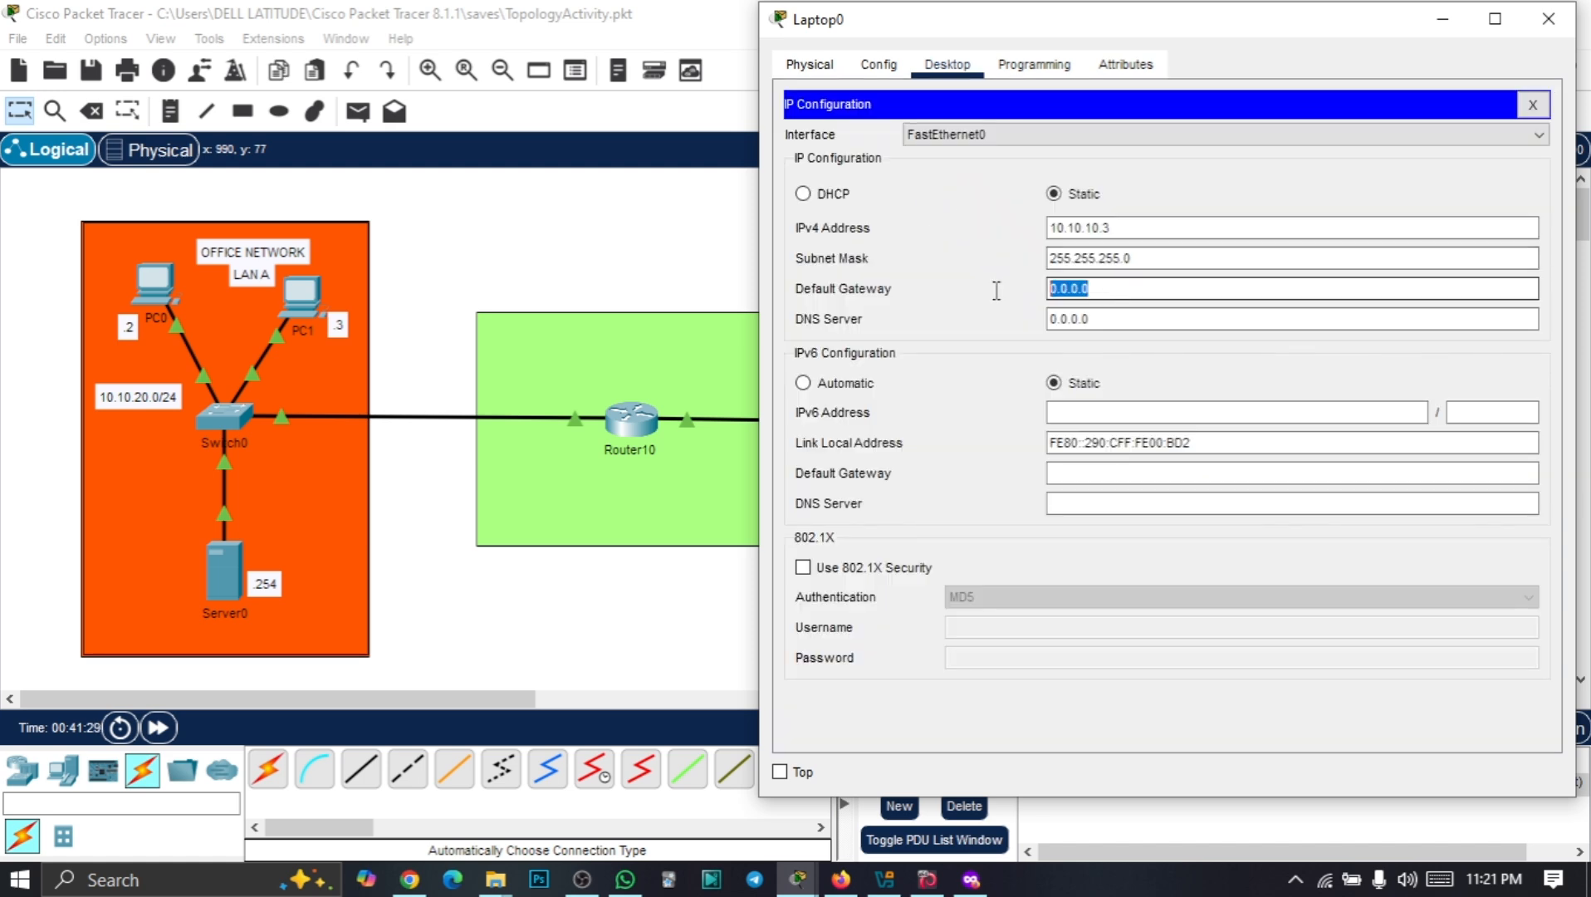
type("10.10.10.1")
left_click(1549, 19)
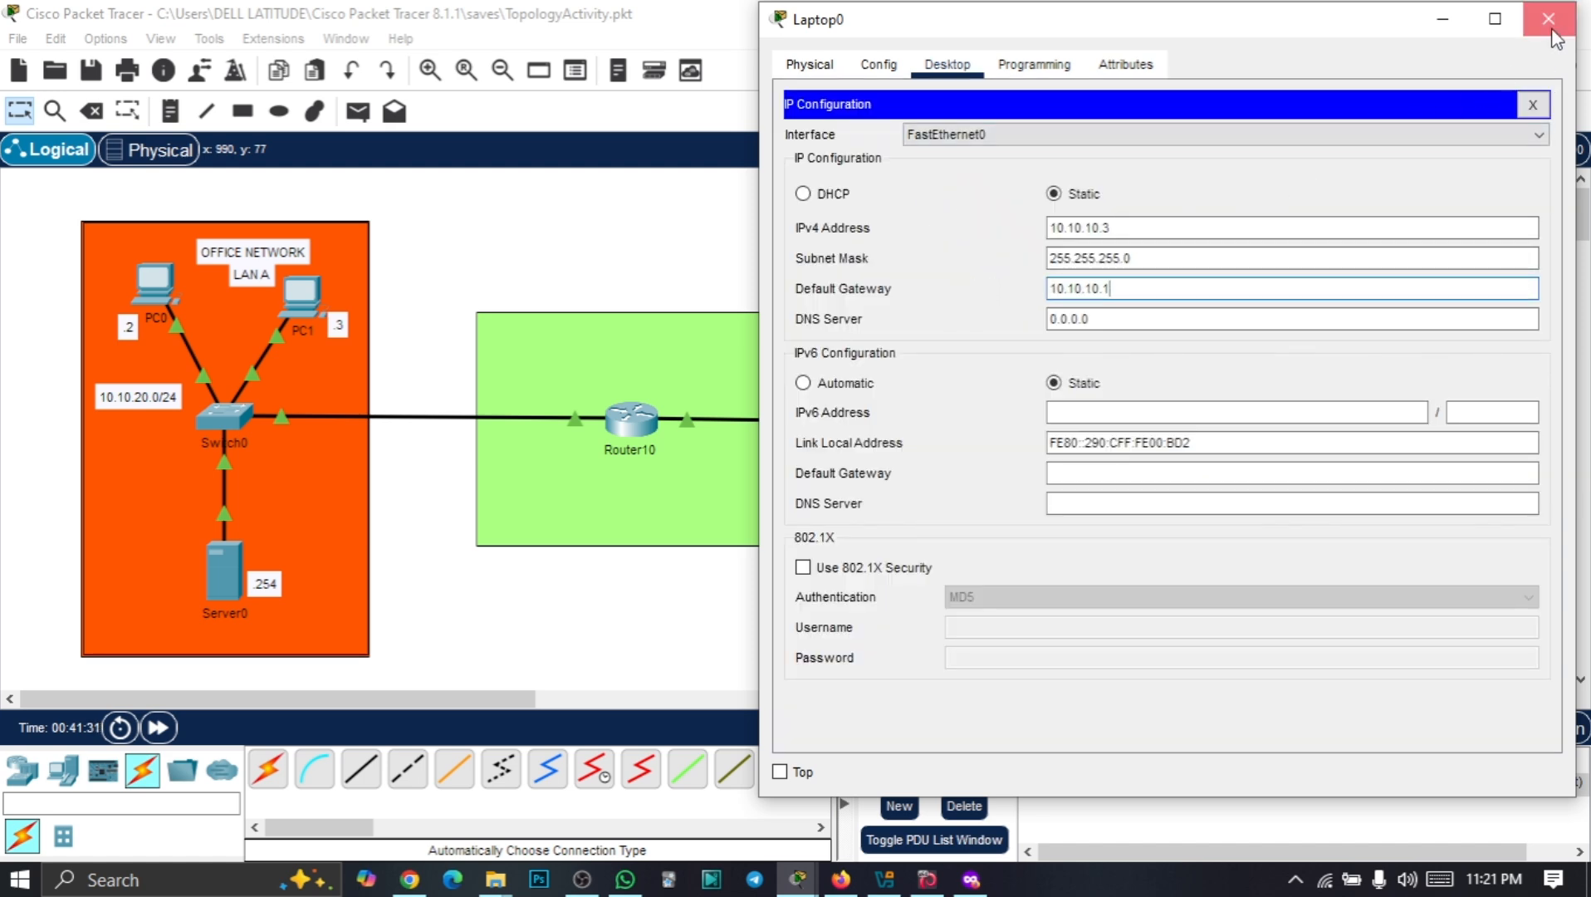
Replace Laptop1's default gateway 0.0.0.0 with 10.10.10.1 and close its window
left_click(971, 545)
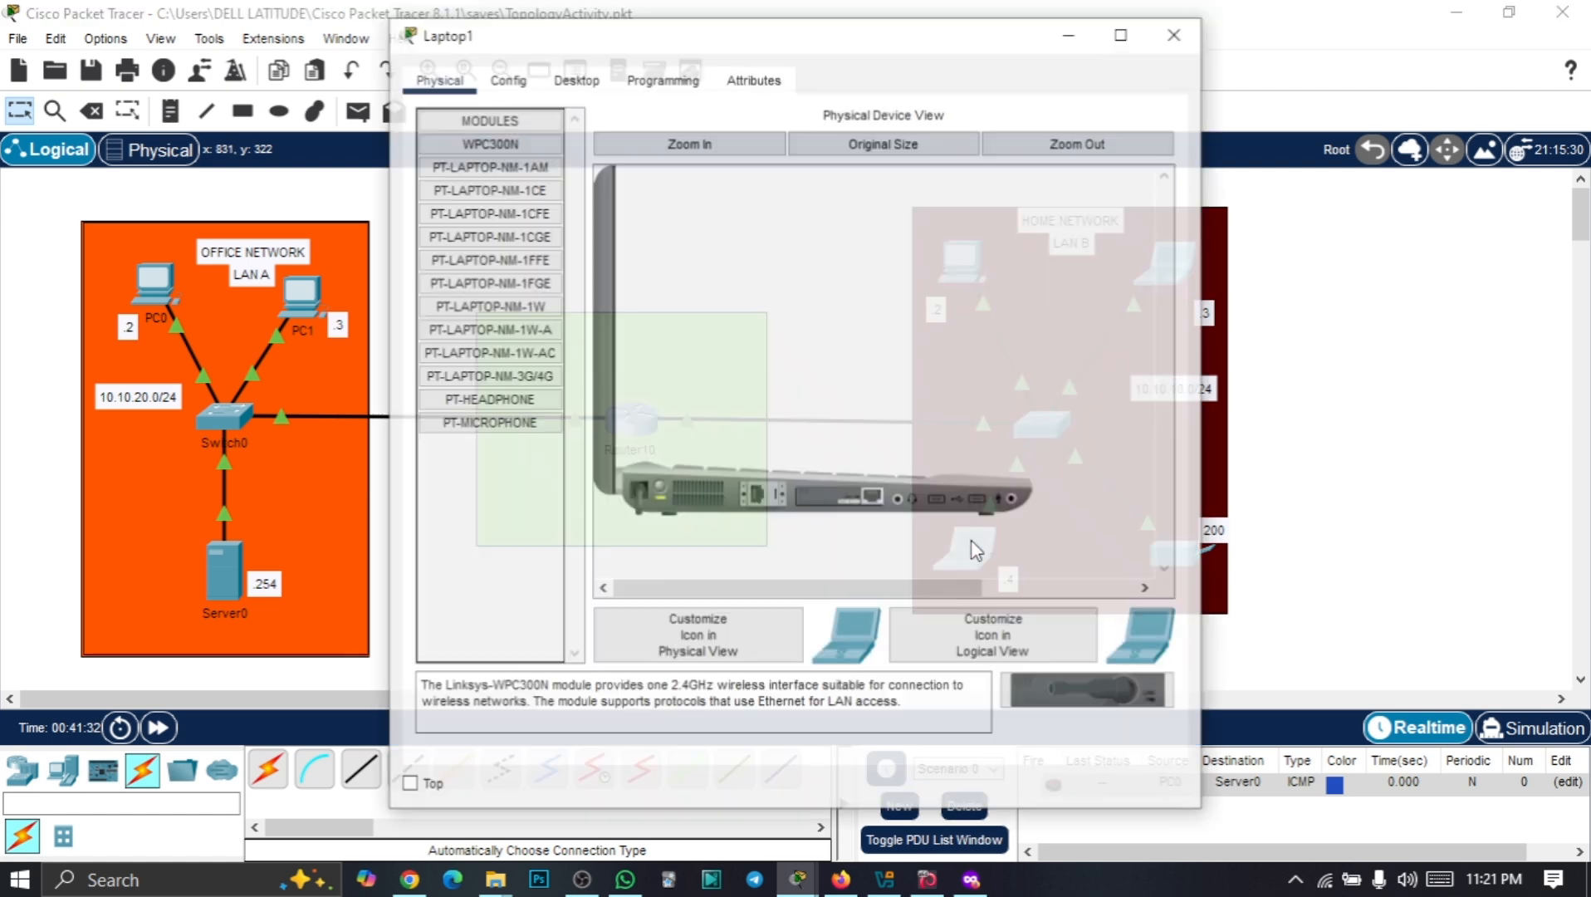
left_click(593, 94)
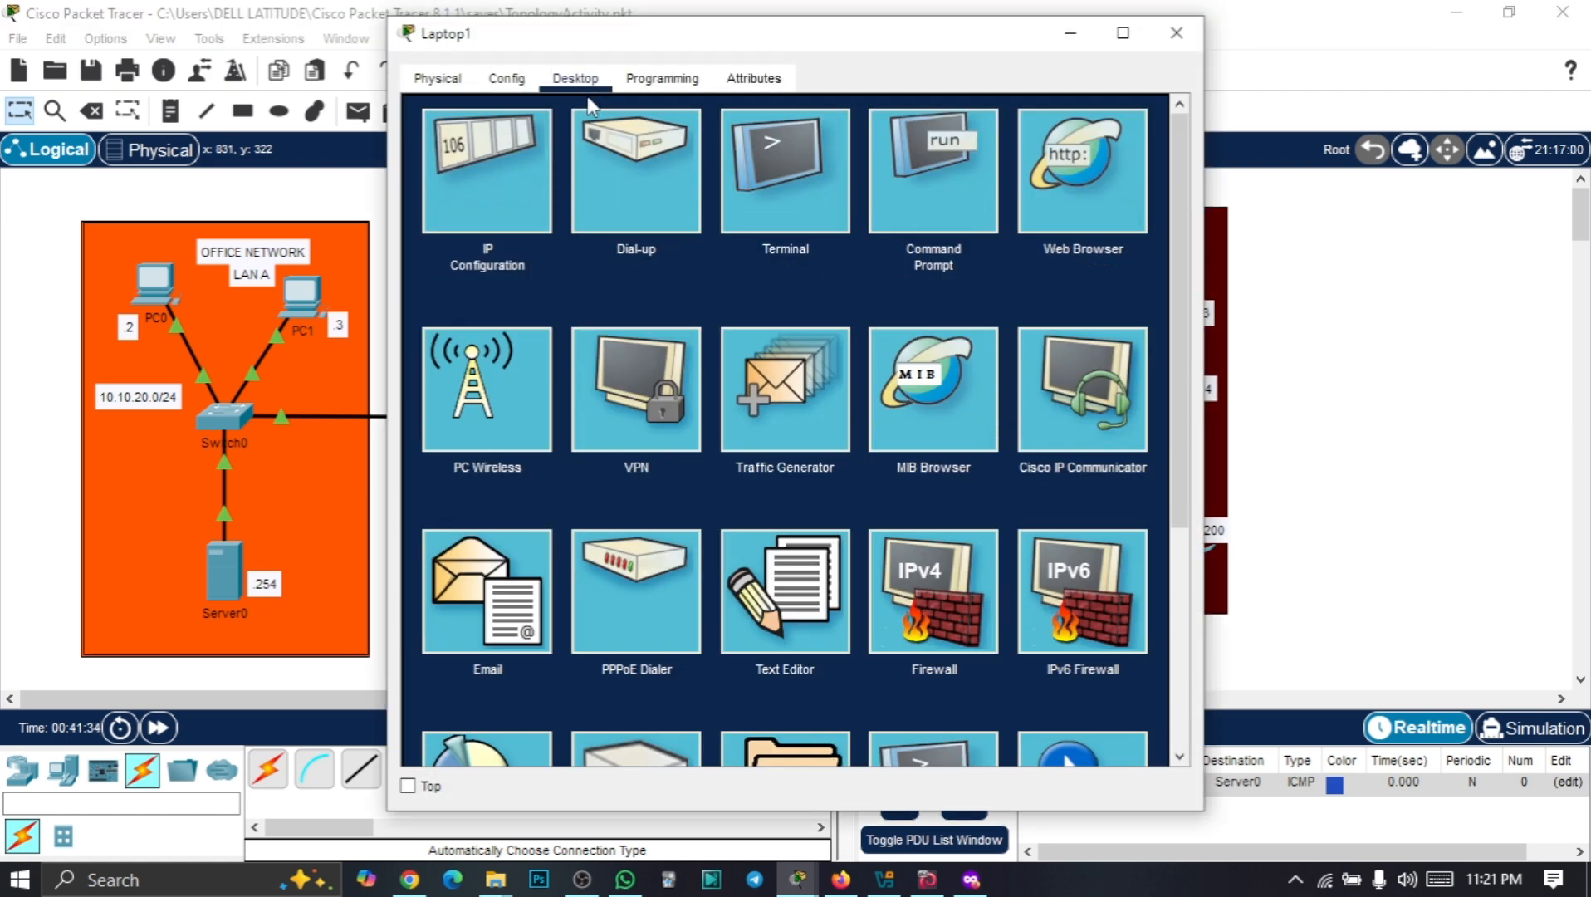
left_click(503, 176)
triple_click(801, 301)
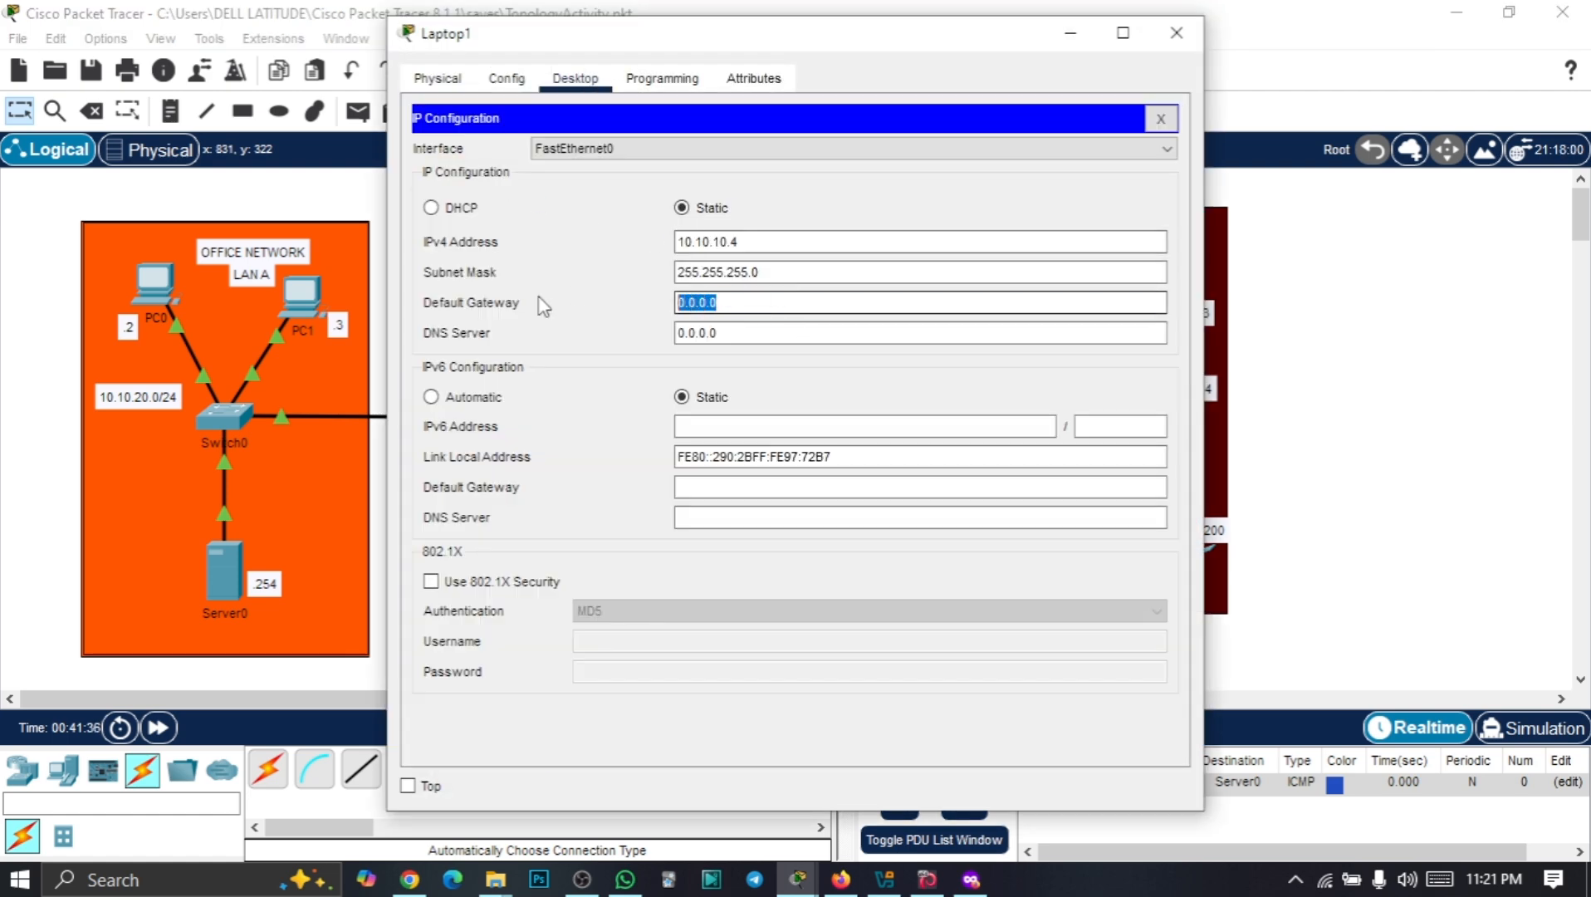
type("10.10.10.1")
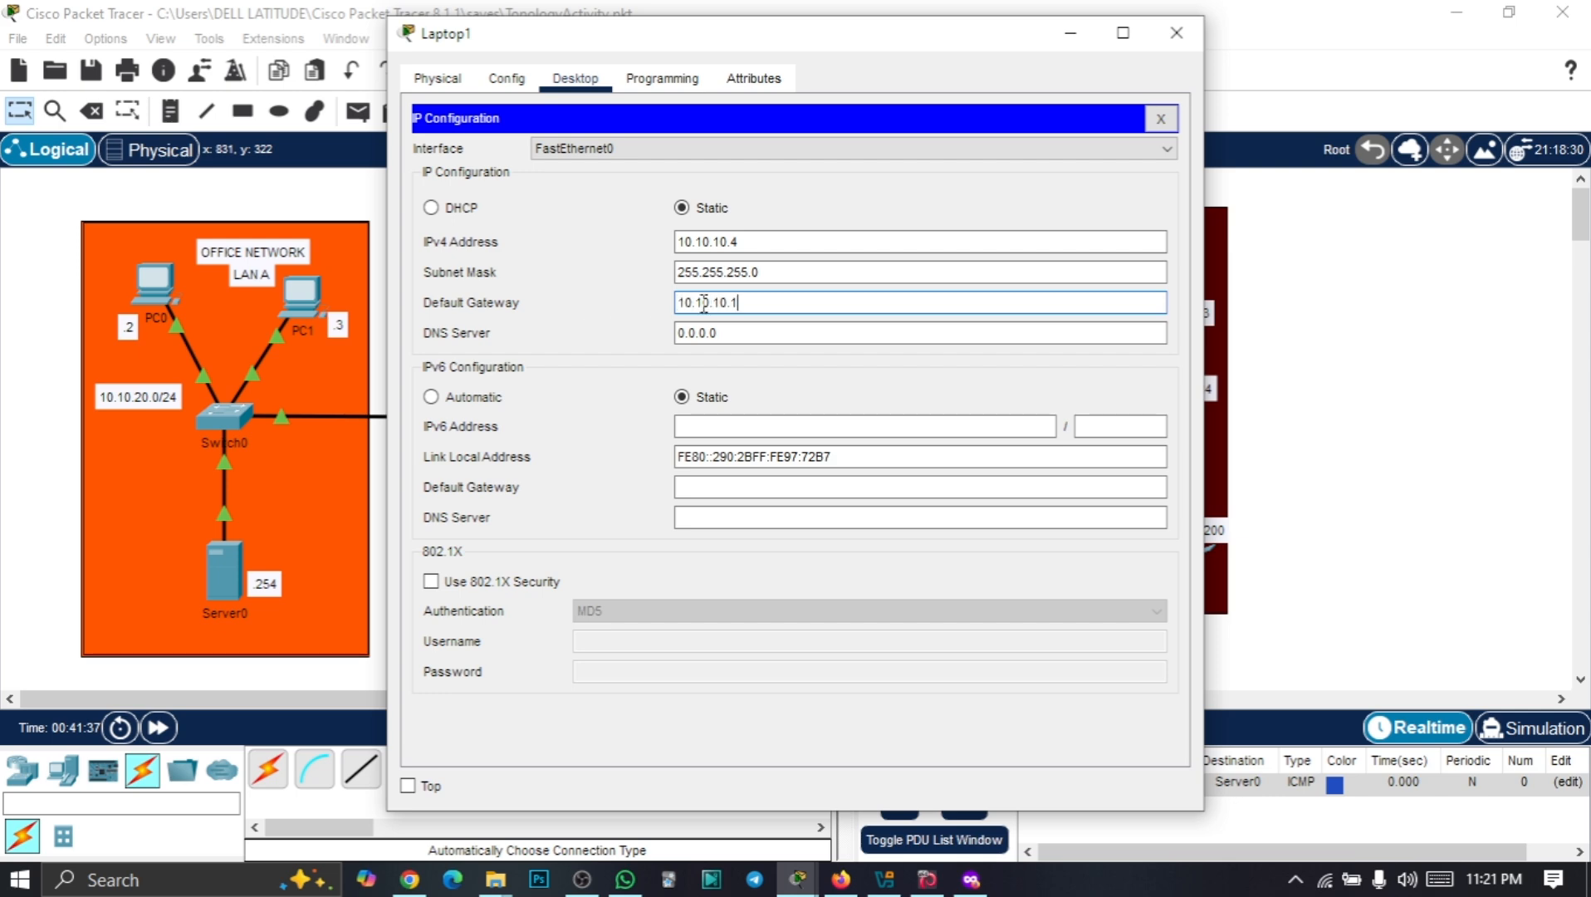
left_click(1177, 32)
Set Printer0's gateway to 10.10.10.1 in Config > Settings and close its window
left_click(1169, 560)
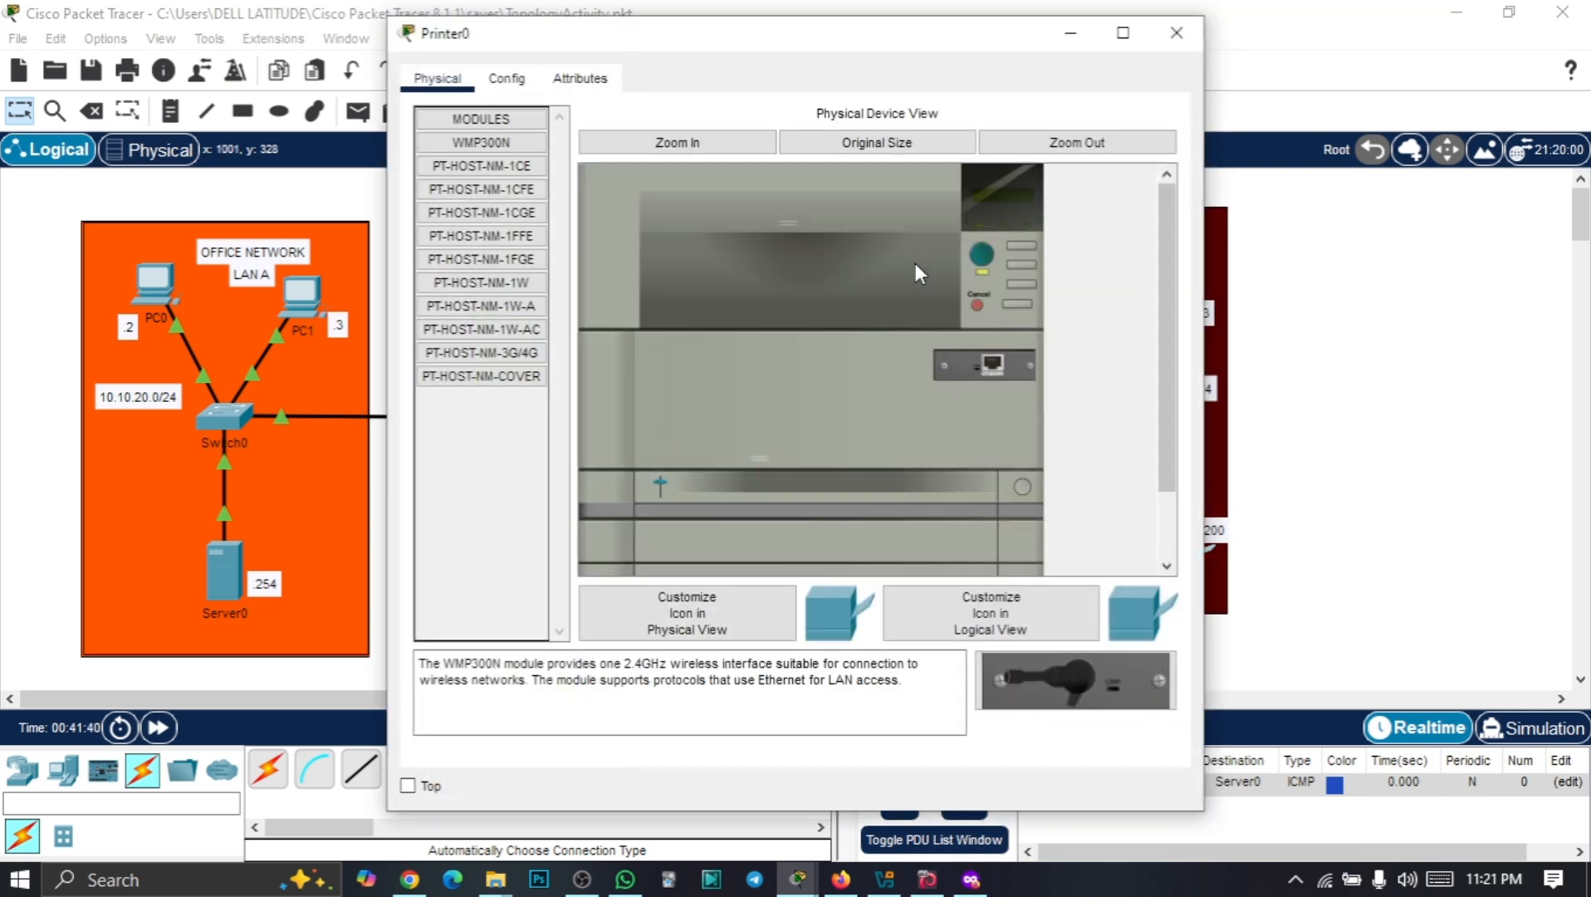
left_click(519, 80)
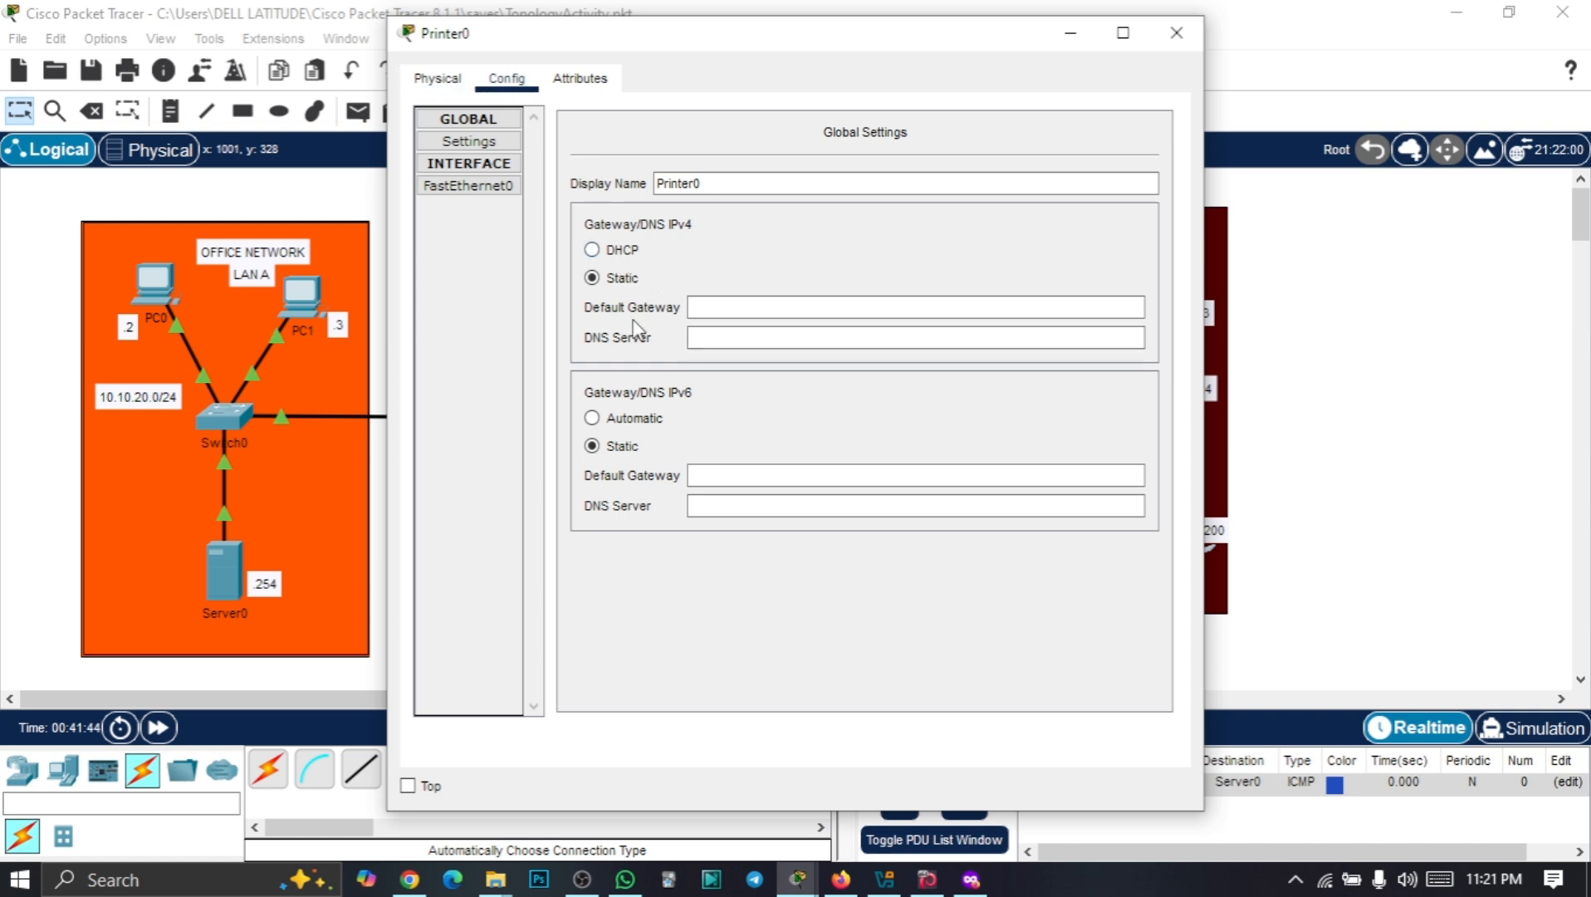
left_click(715, 307)
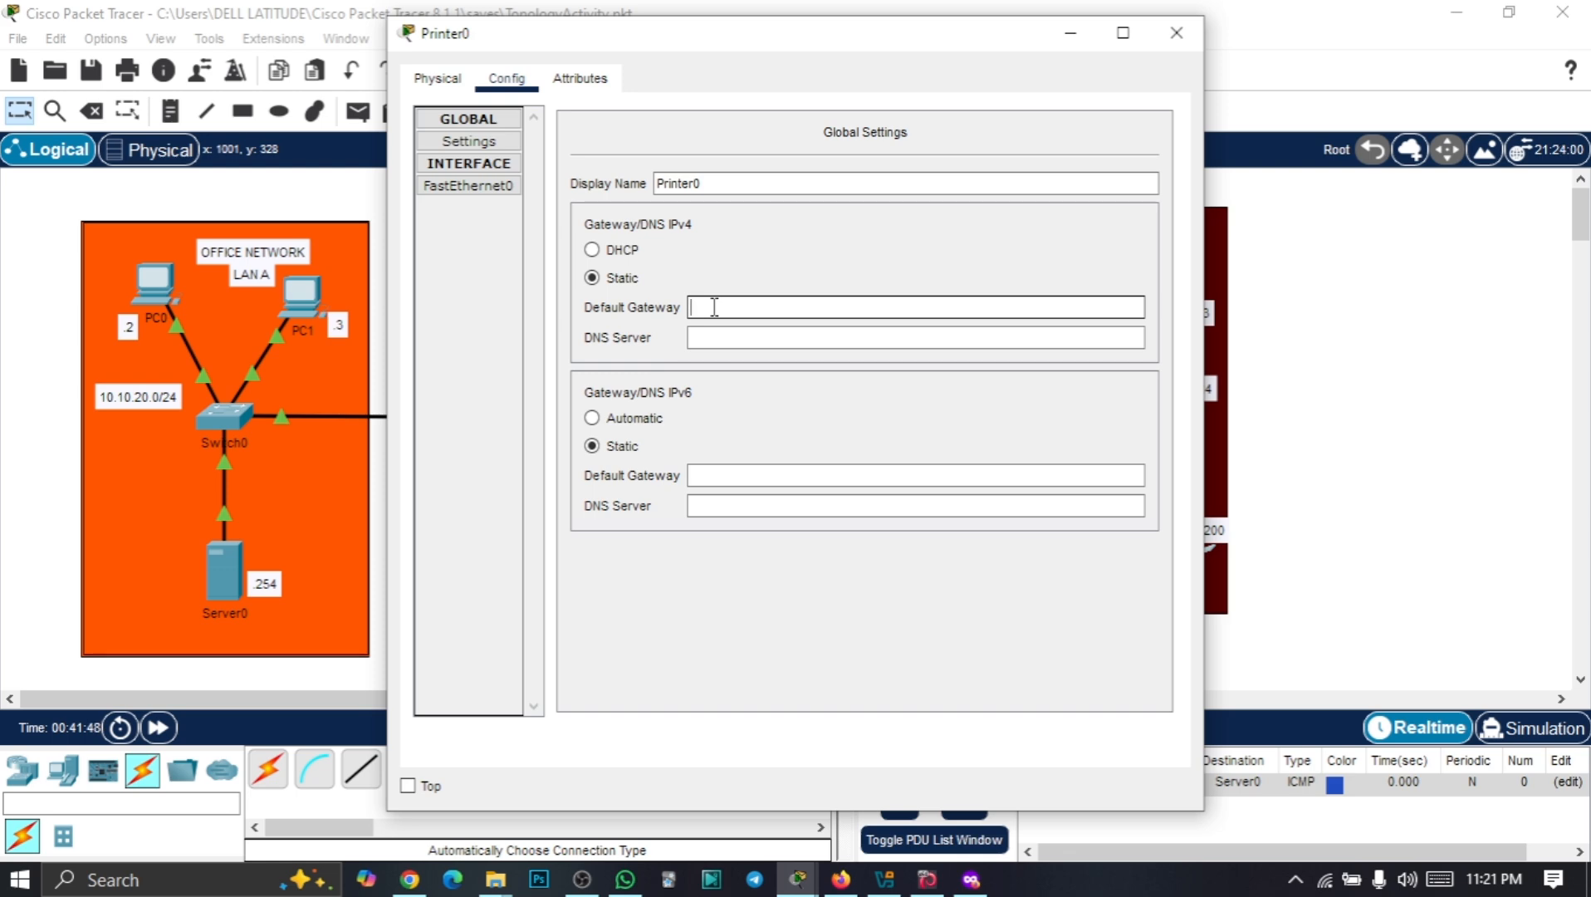
type("10.10.10.1")
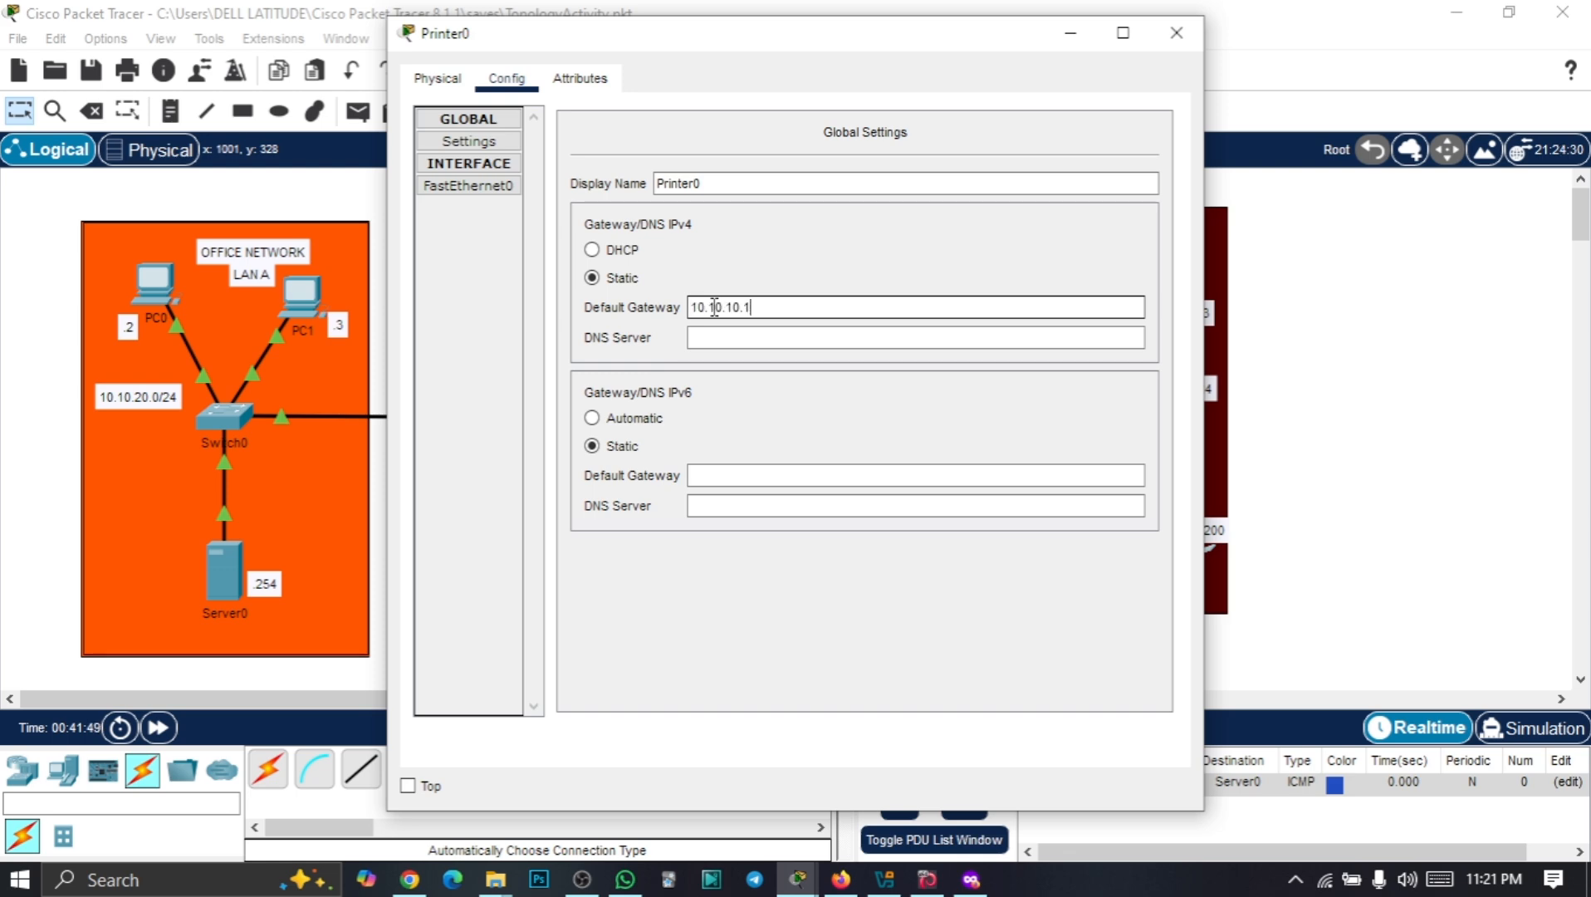
left_click(1177, 33)
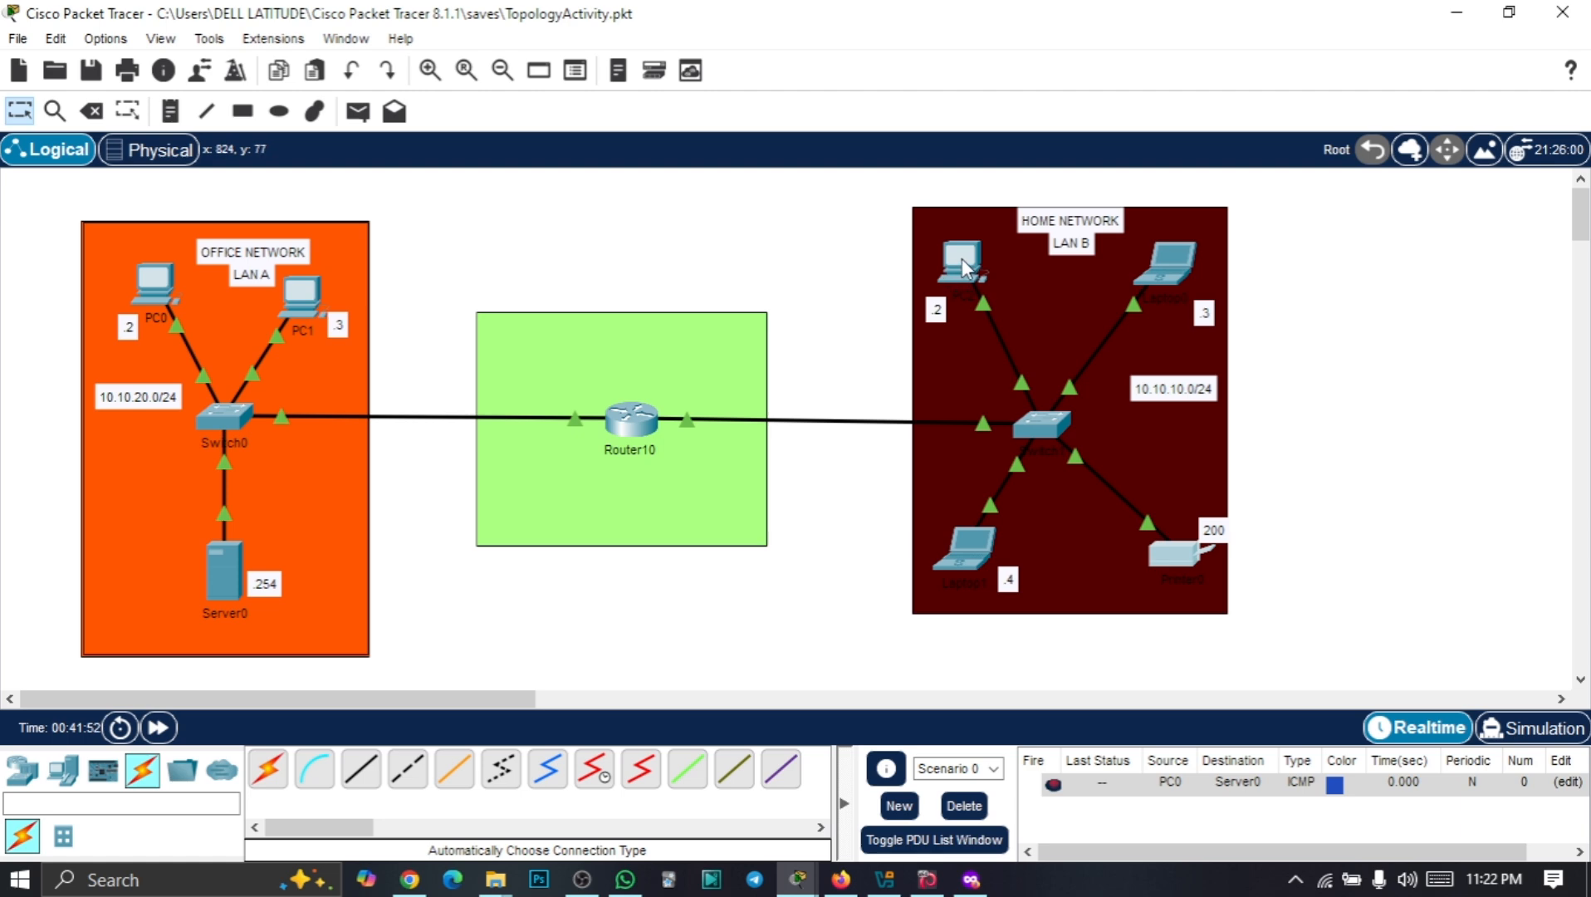
Rerun PC2's ping to 10.10.20.1, get replies through Router10, then close PC2's window
left_click(963, 258)
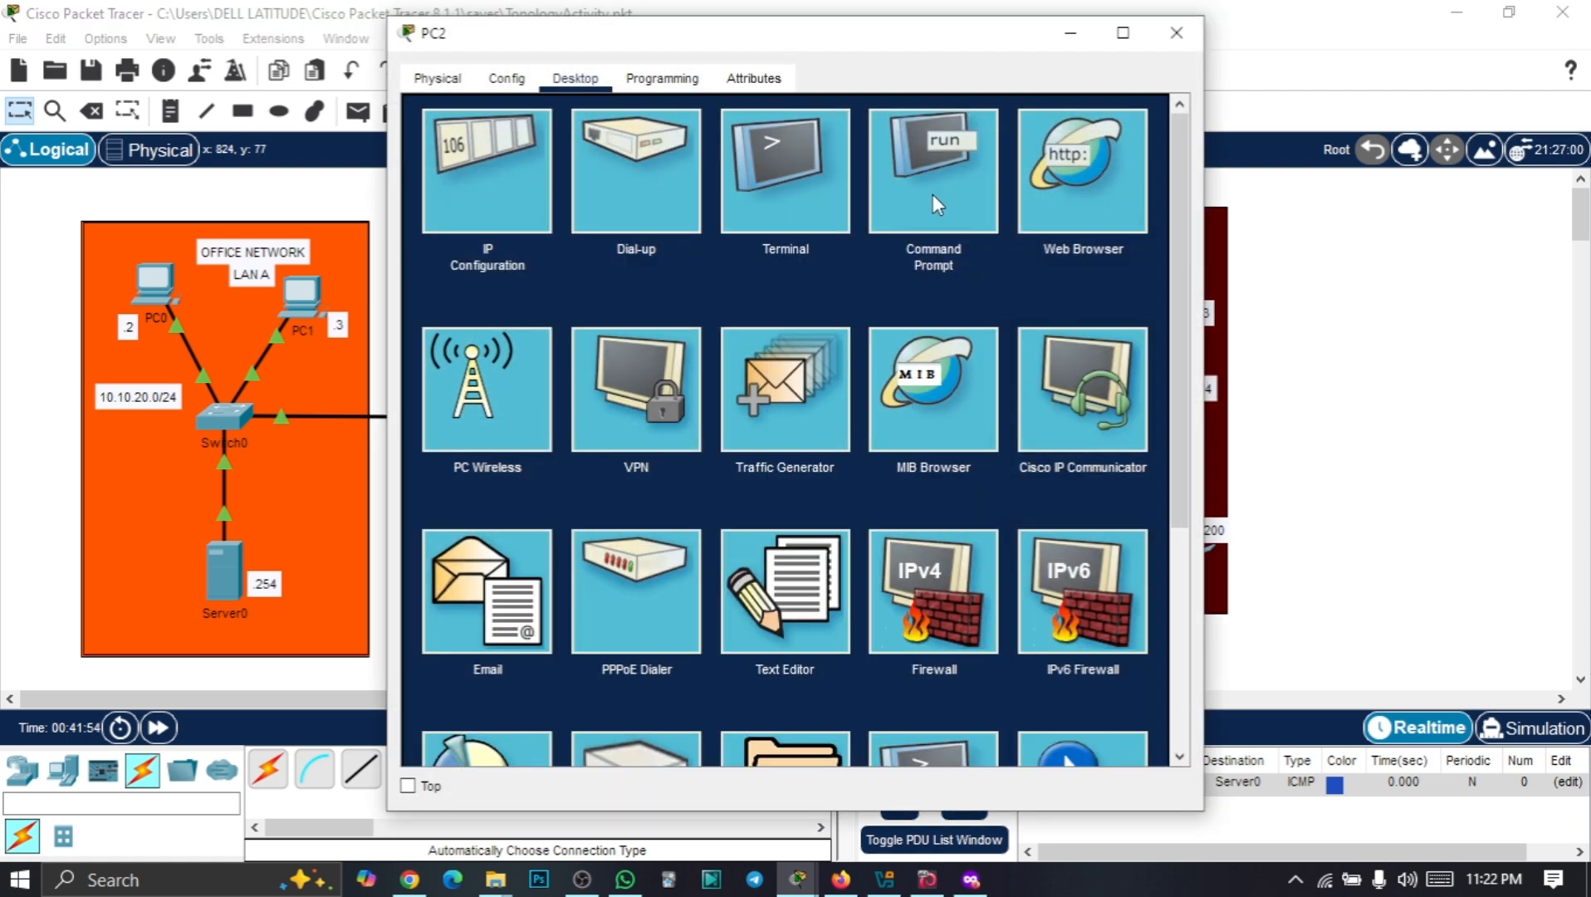
left_click(933, 194)
left_click_drag(914, 43, 1232, 25)
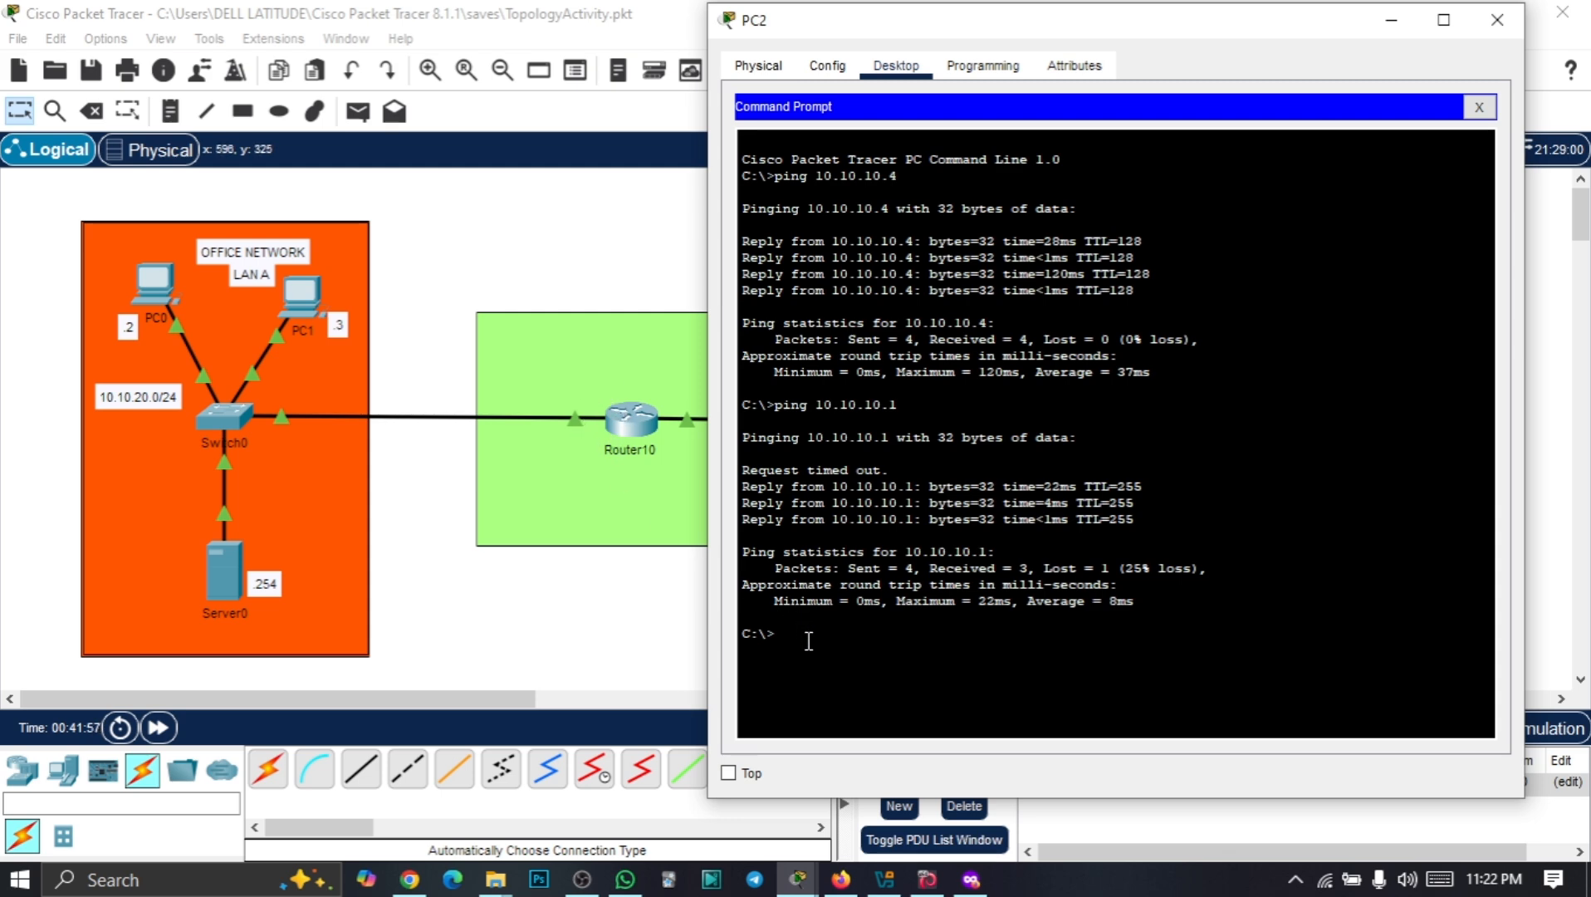
key("Up")
key("Return")
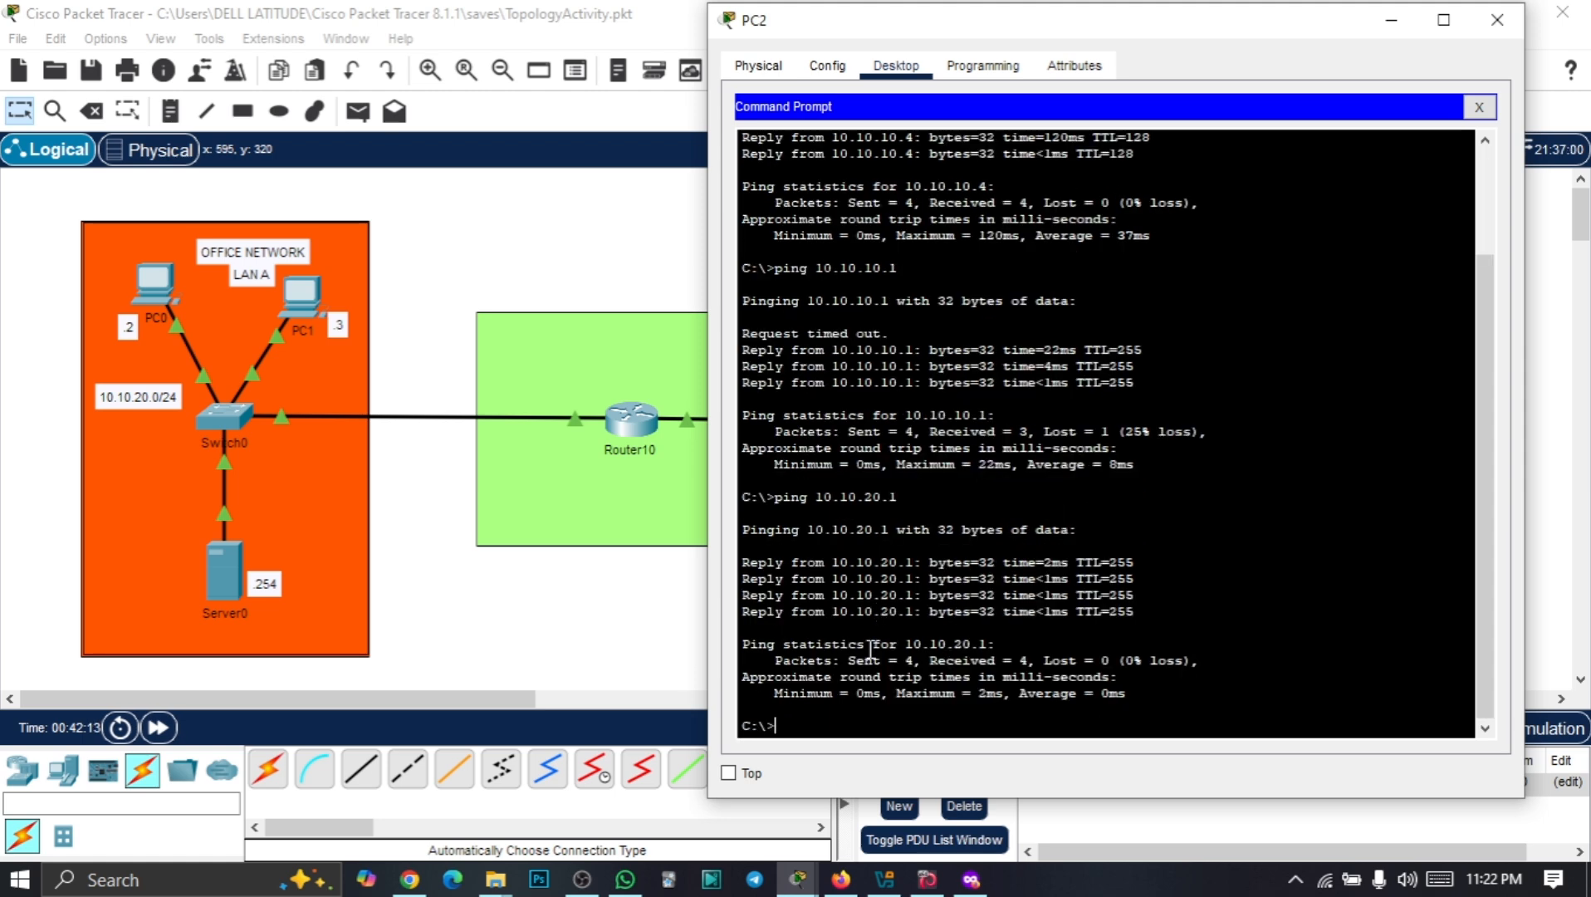
left_click_drag(969, 35, 1008, 36)
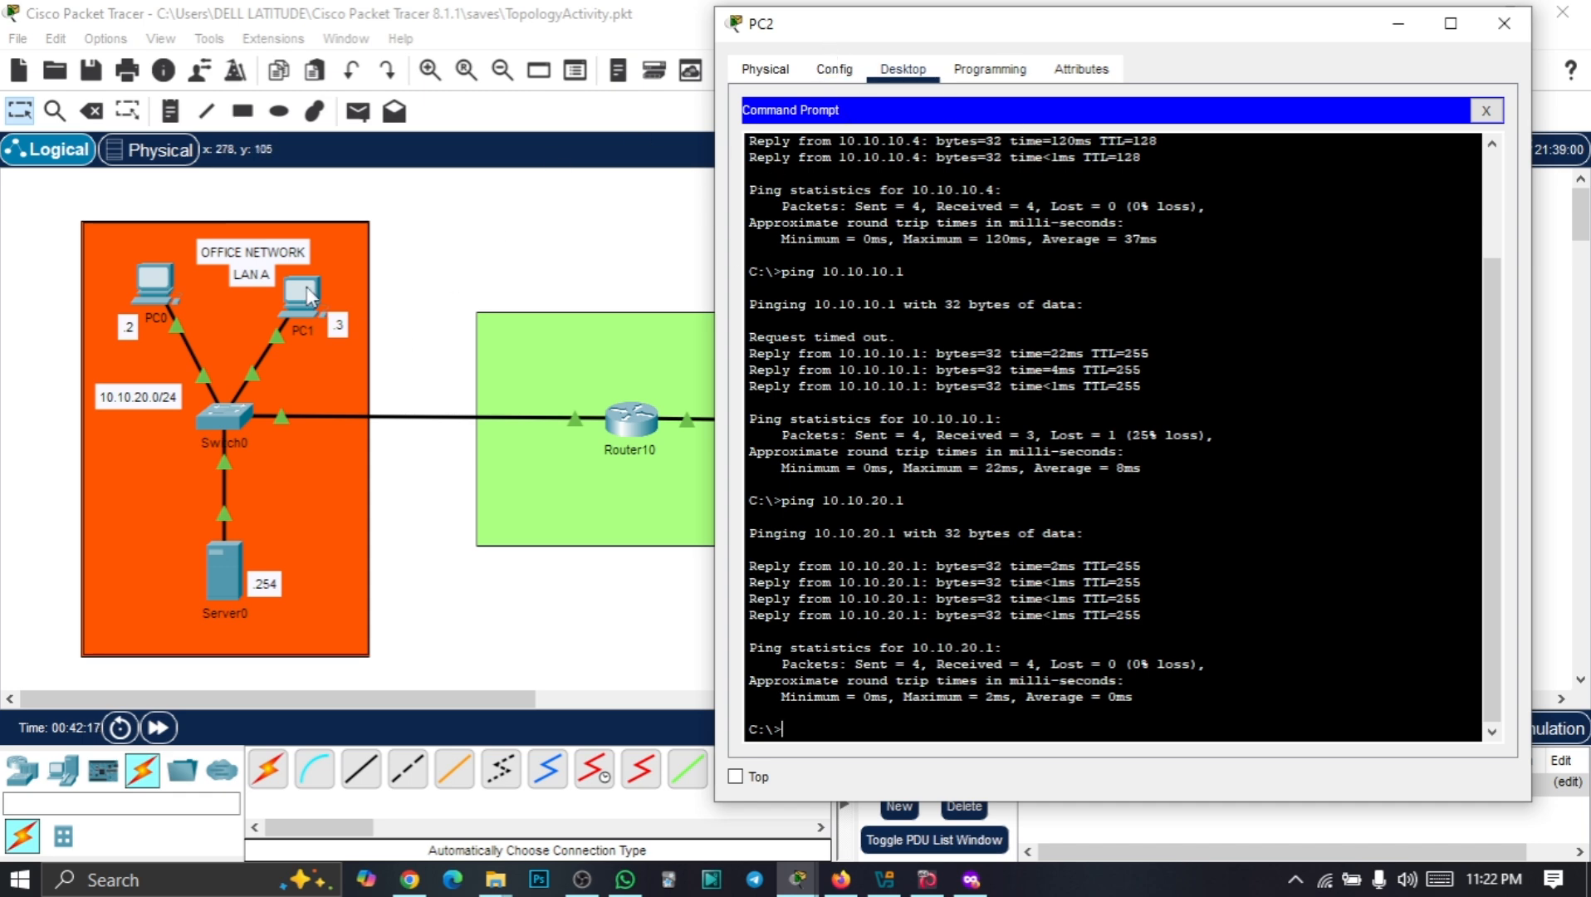
left_click(1504, 23)
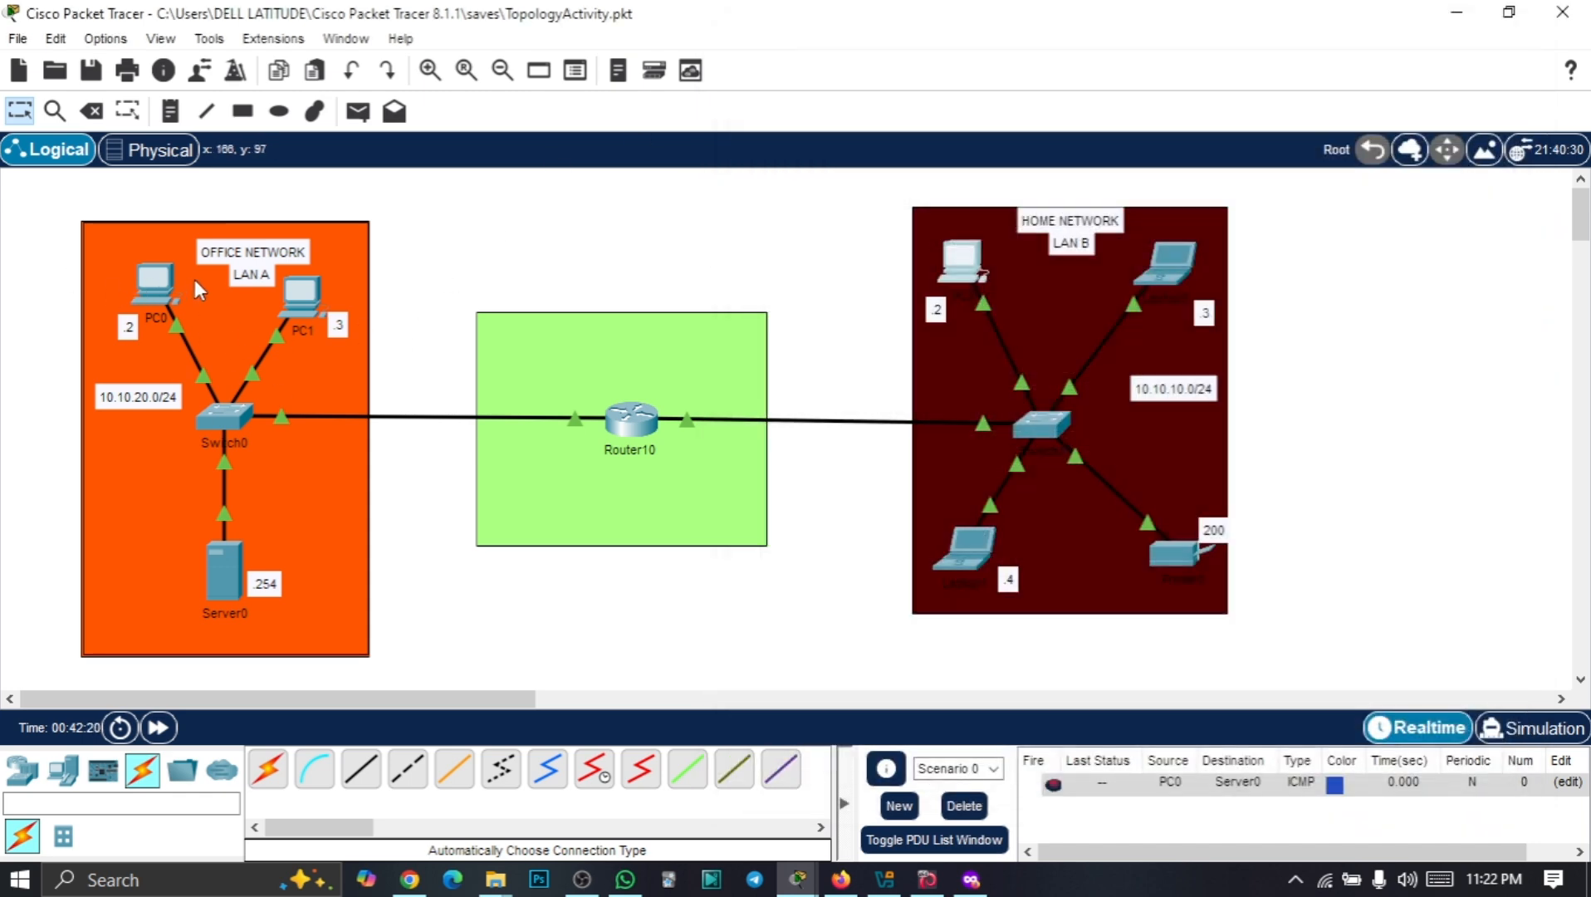
Ping 10.10.10.3 from PC1 and point out 4 sent, 3 received, 1 lost
double_click(301, 295)
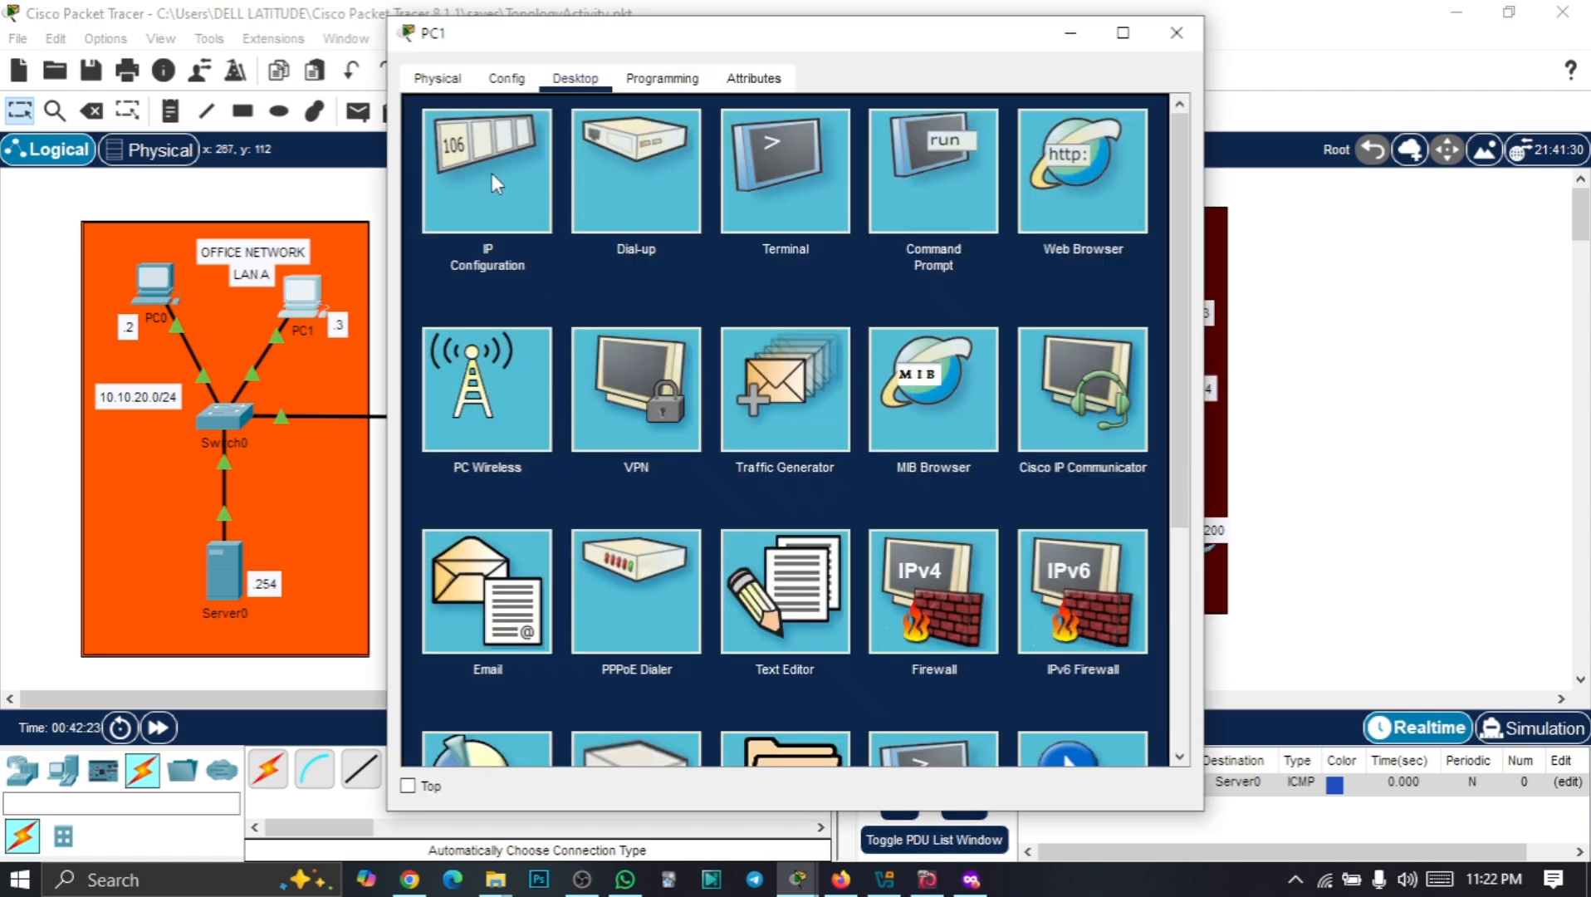
left_click(917, 193)
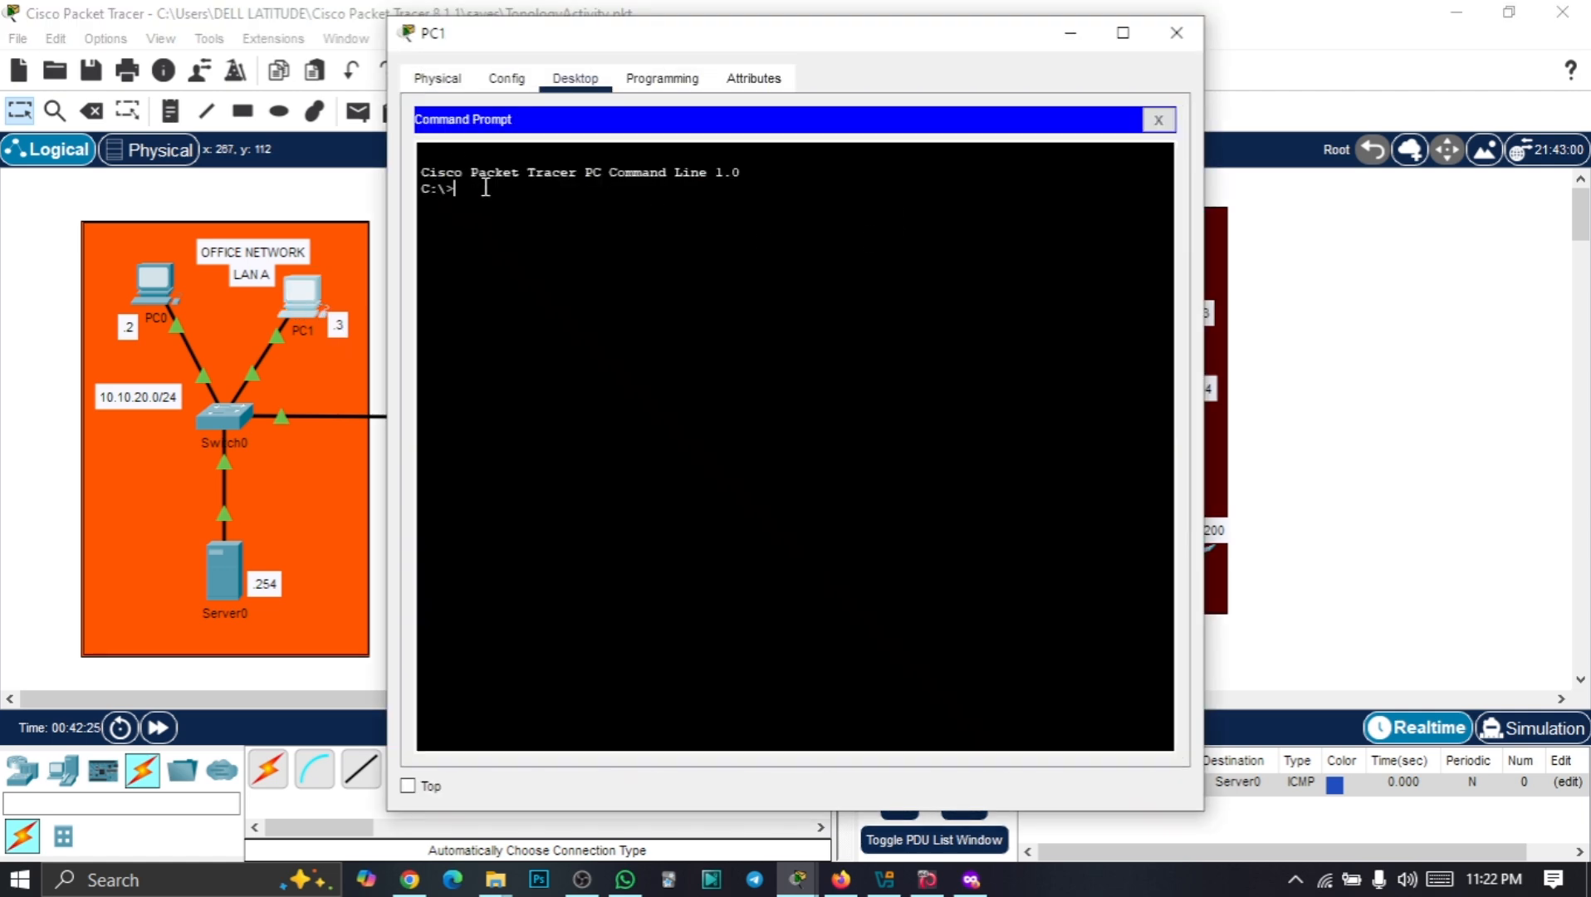
left_click_drag(691, 51, 375, 410)
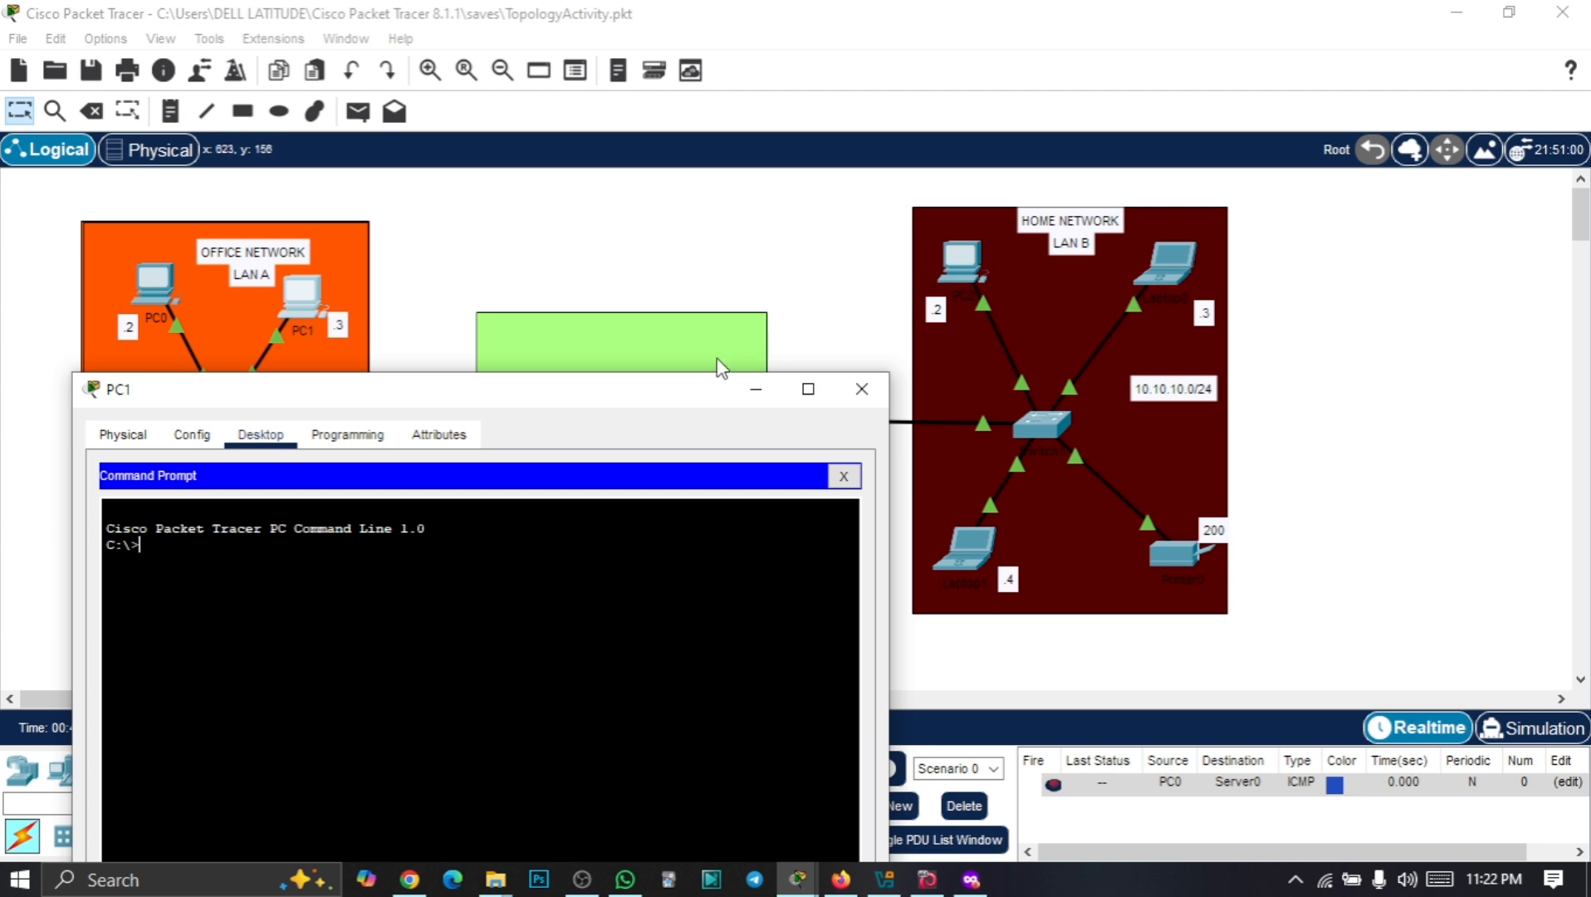
left_click_drag(672, 380, 774, 71)
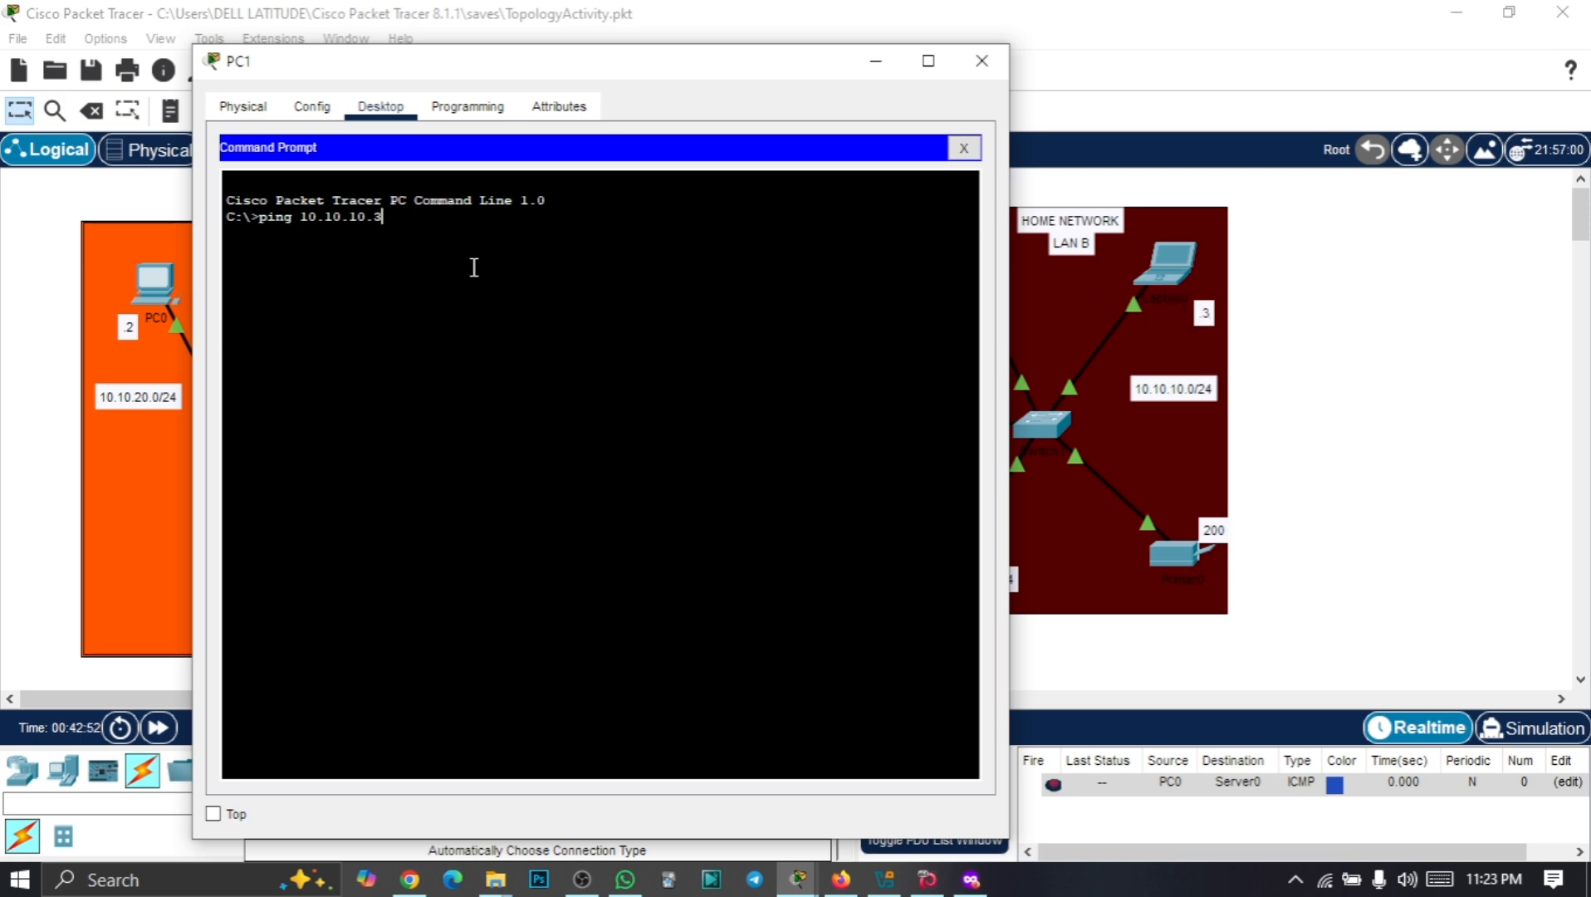
key("Return")
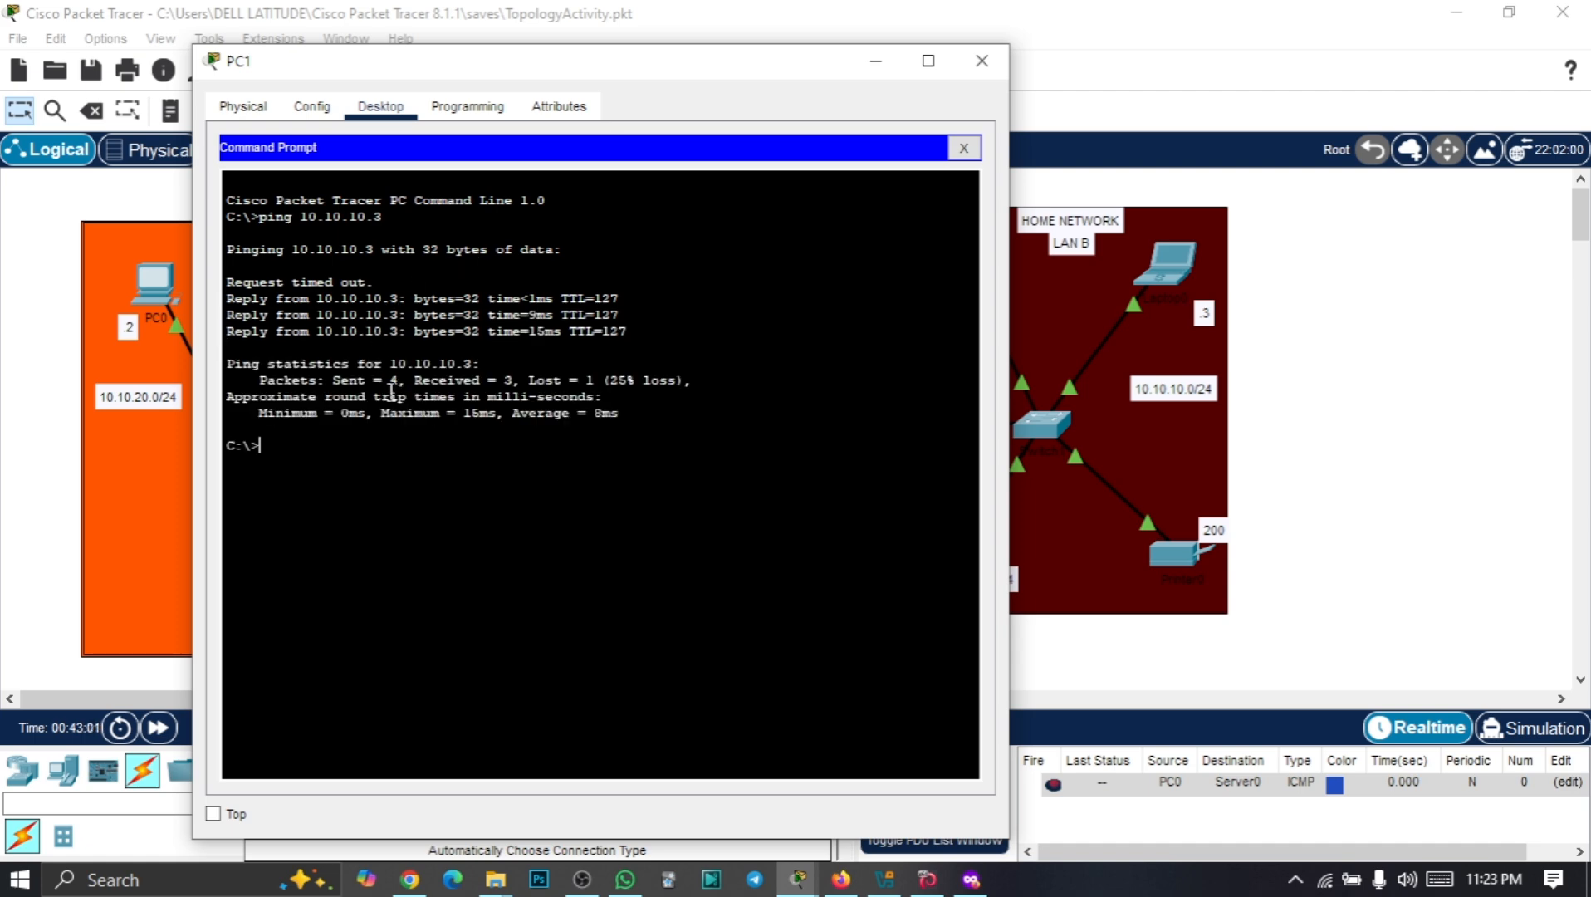
double_click(392, 382)
double_click(509, 380)
double_click(593, 381)
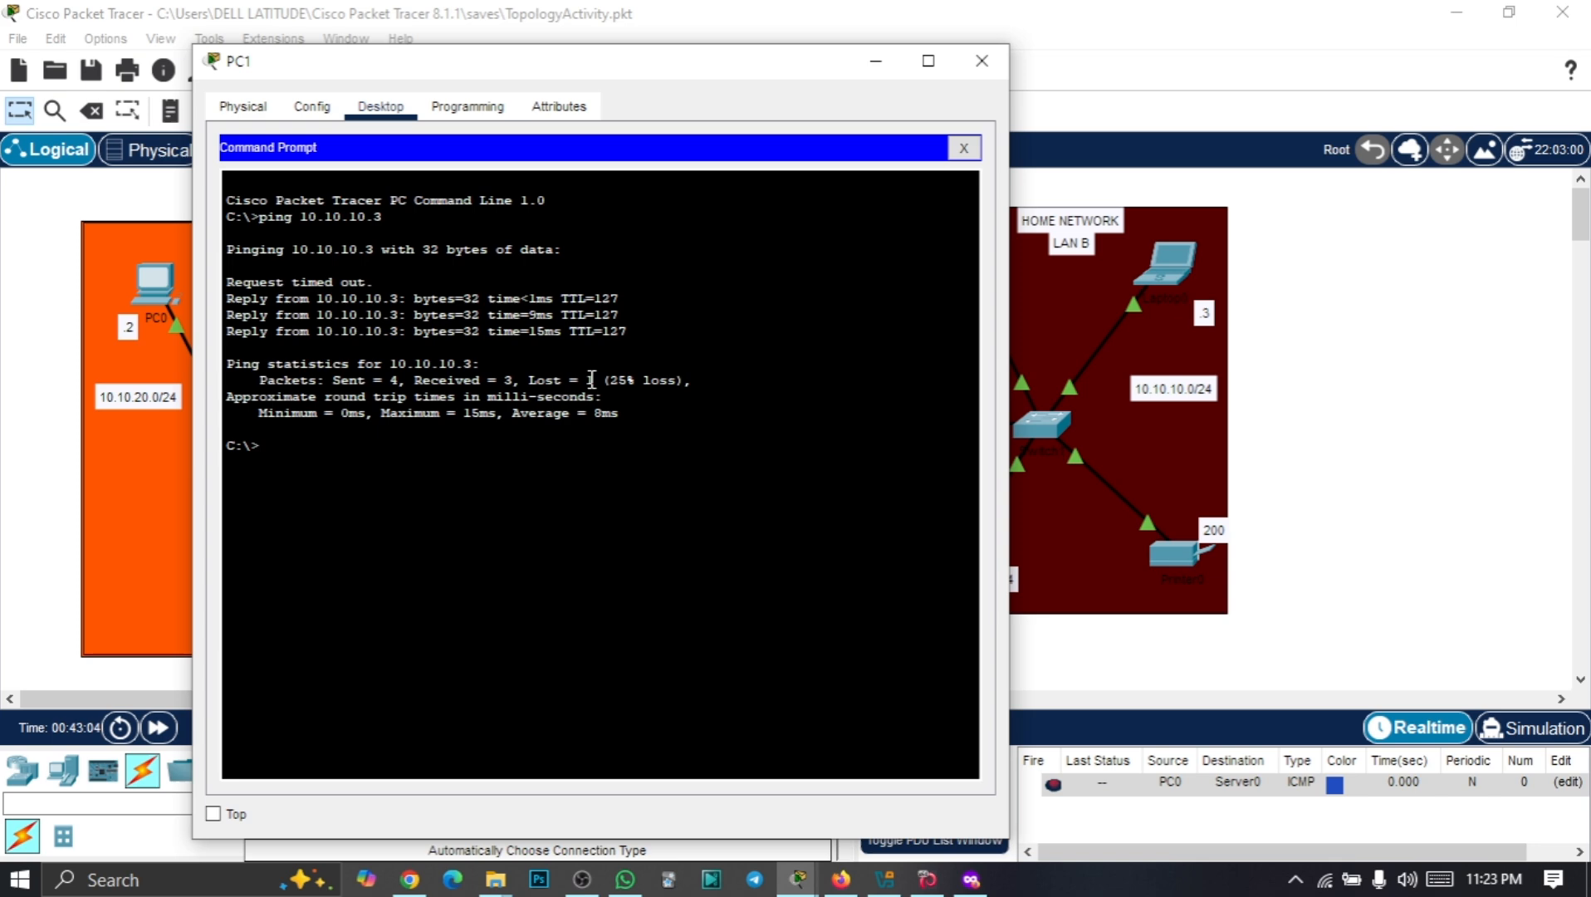
left_click(290, 441)
Rerun the ping to 10.10.10.3, showing all 4 received, then minimize PC1's window
key("Up")
key("Return")
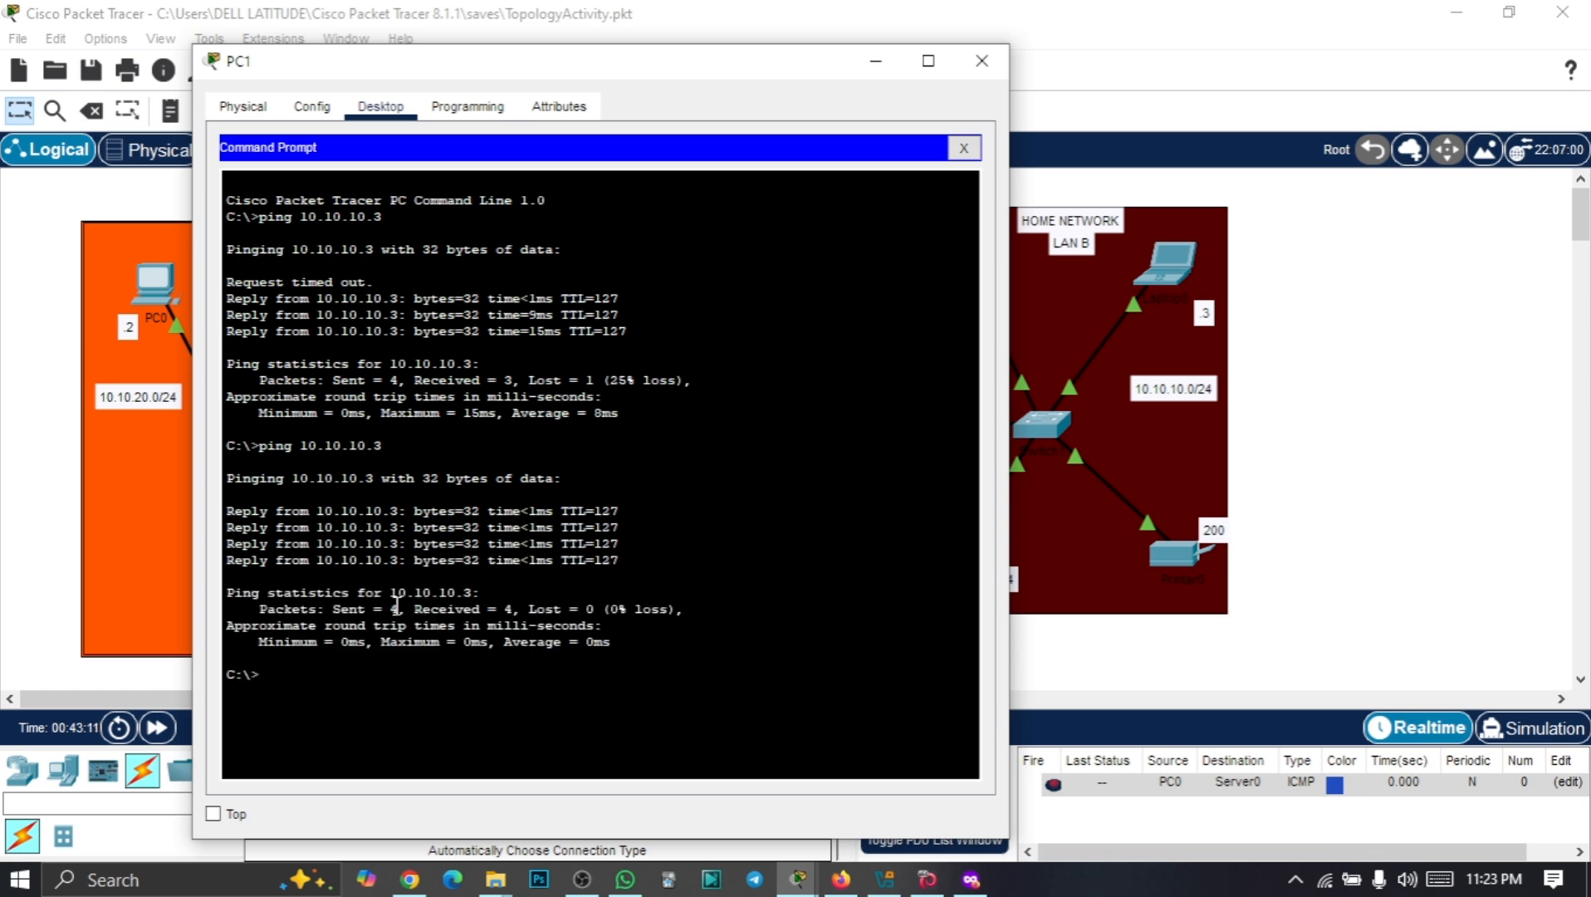
double_click(395, 608)
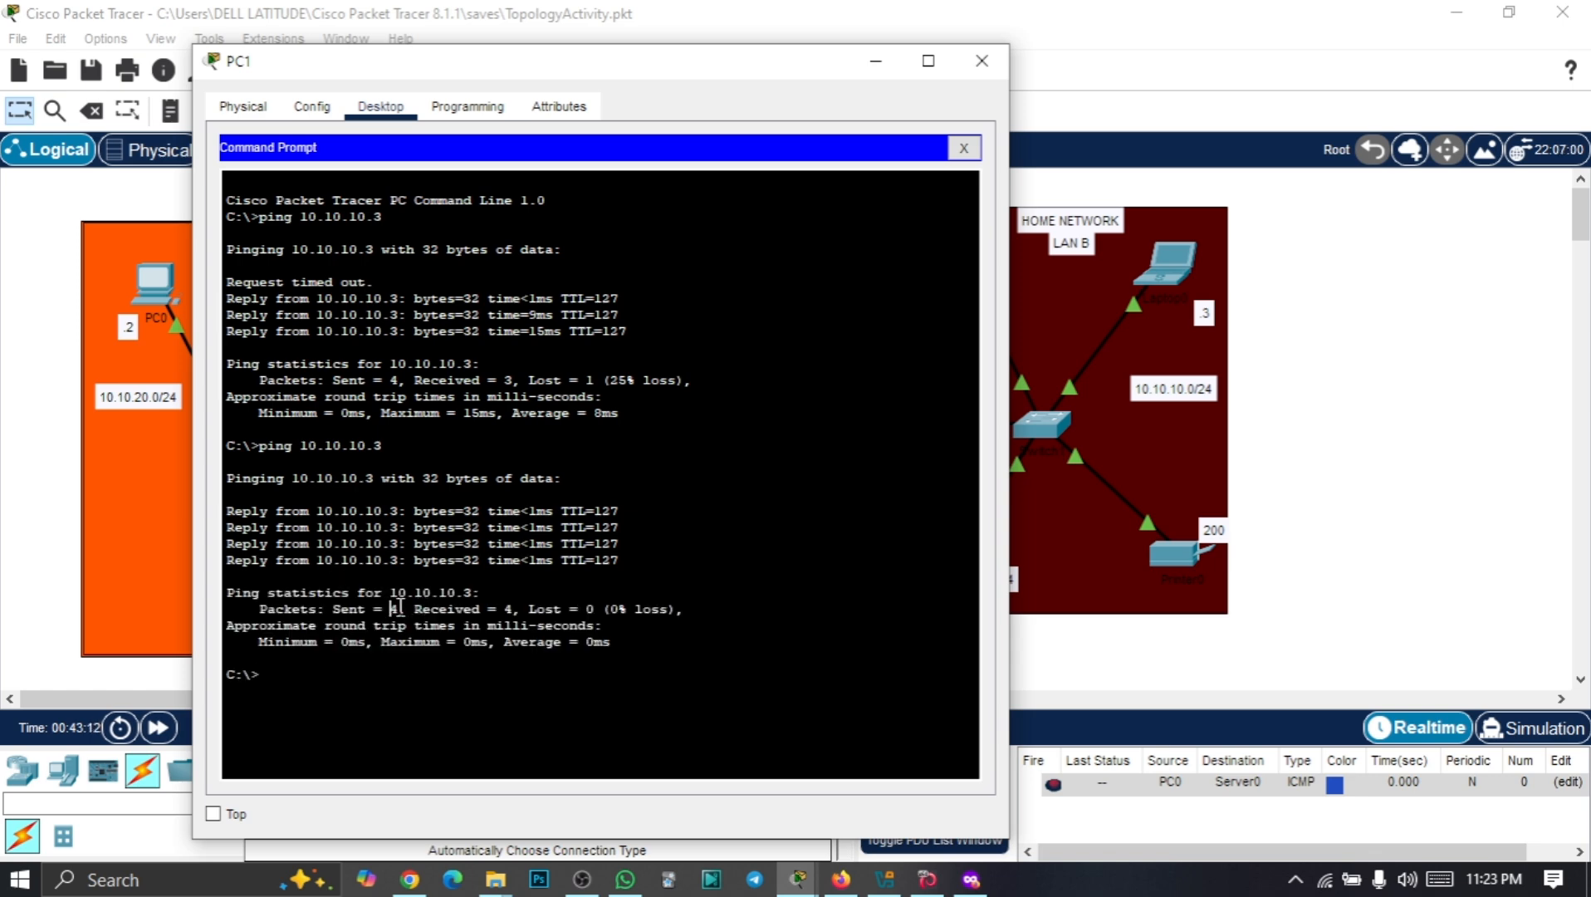
double_click(510, 610)
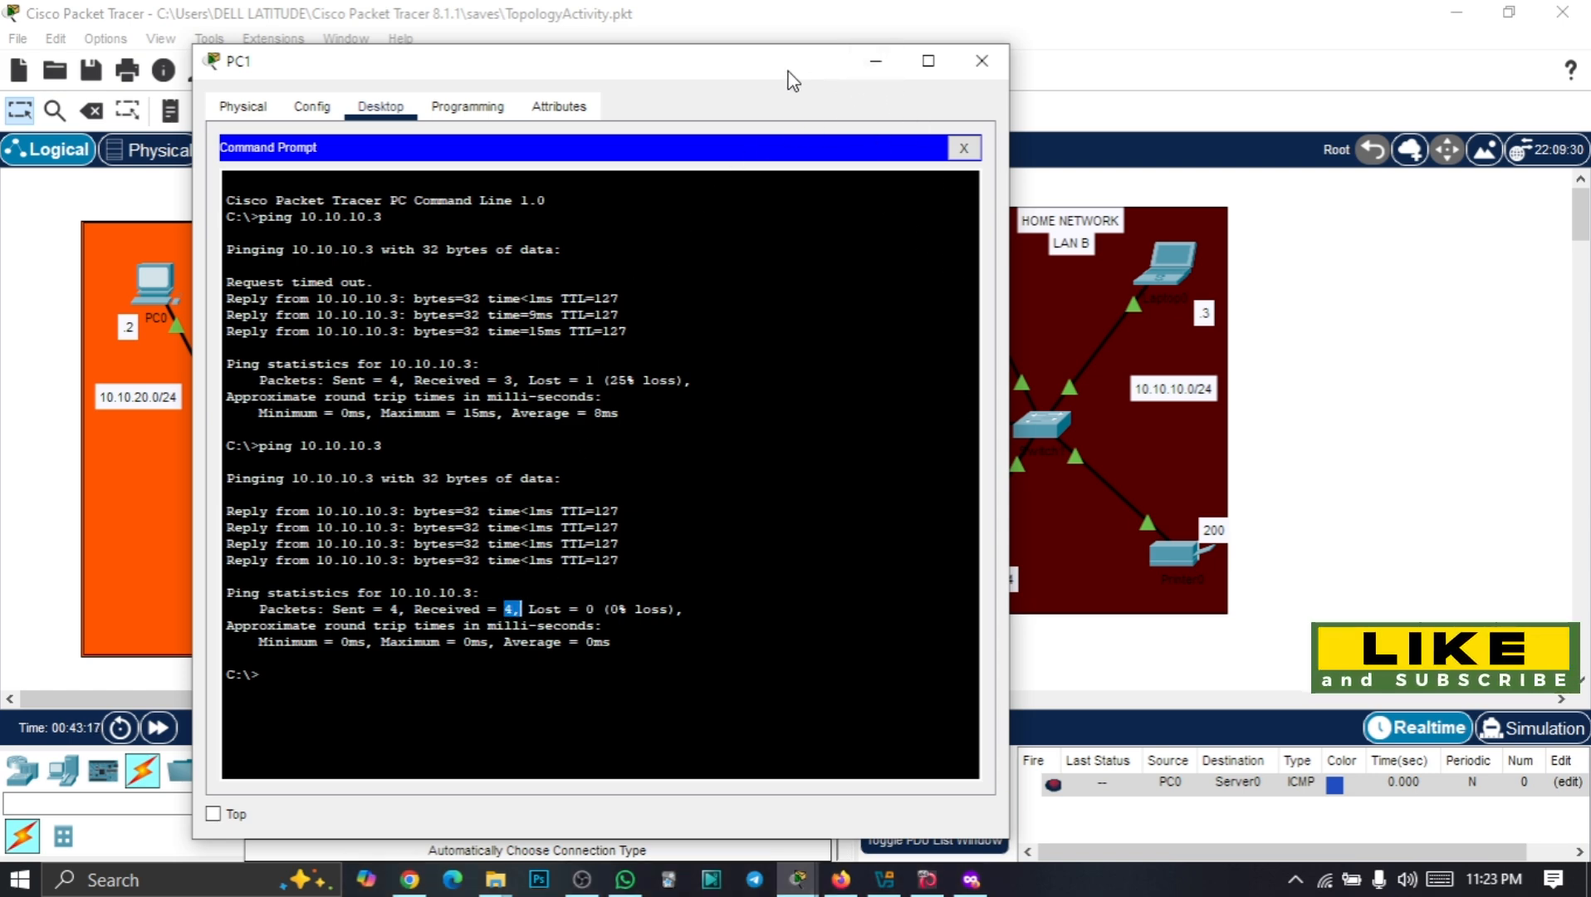
left_click(874, 62)
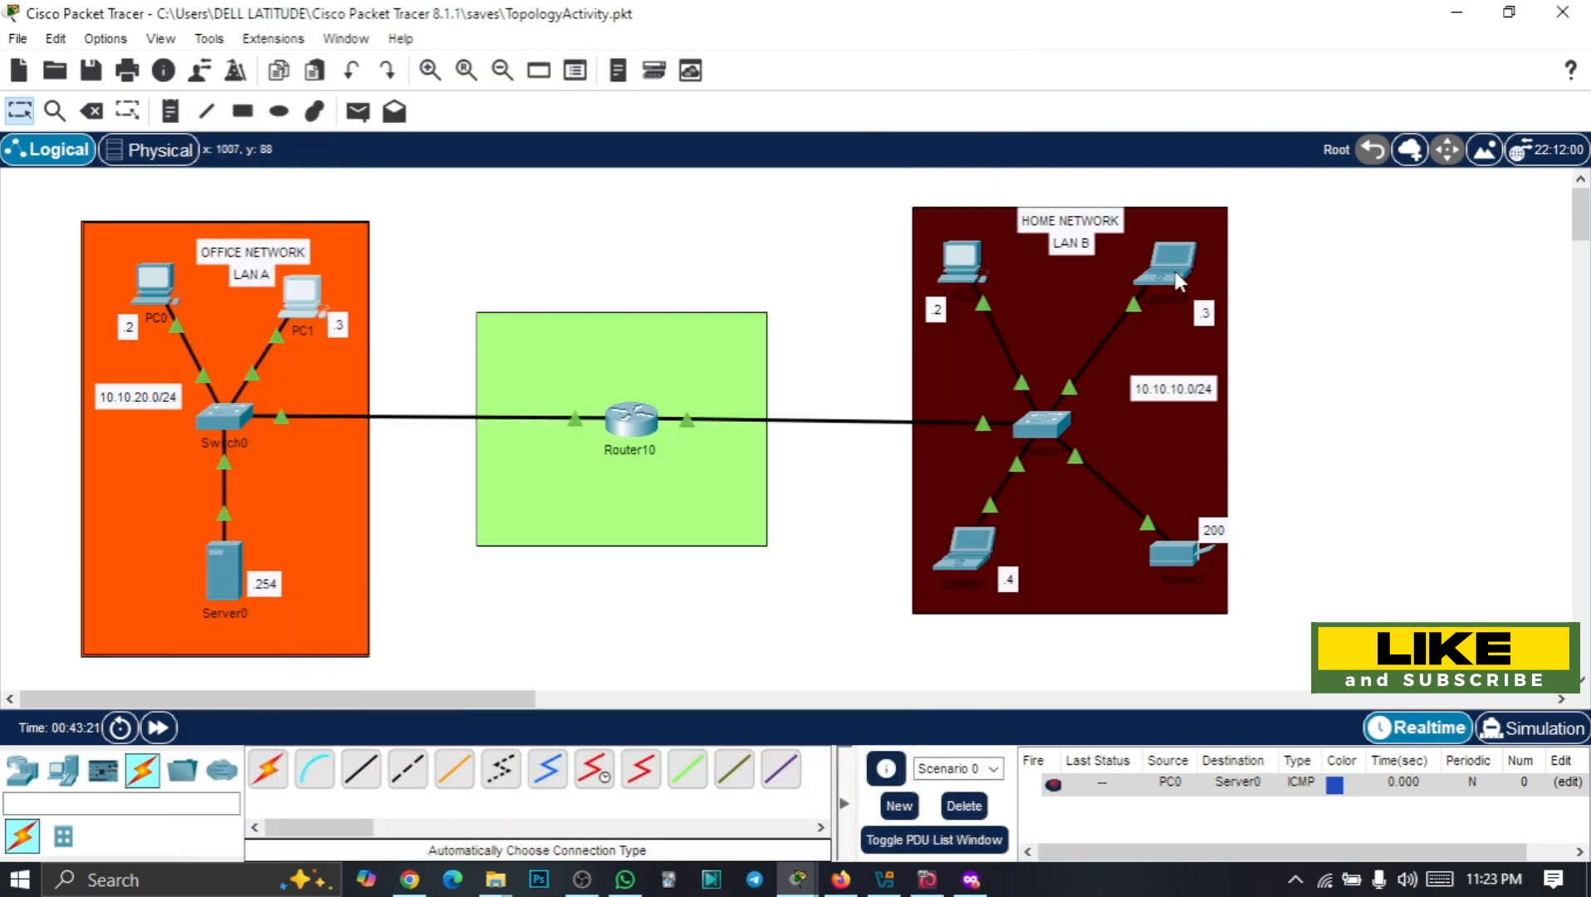
From Laptop1's command prompt, ping Server0 at 10.10.20.254, then repeat the ping
left_click(971, 546)
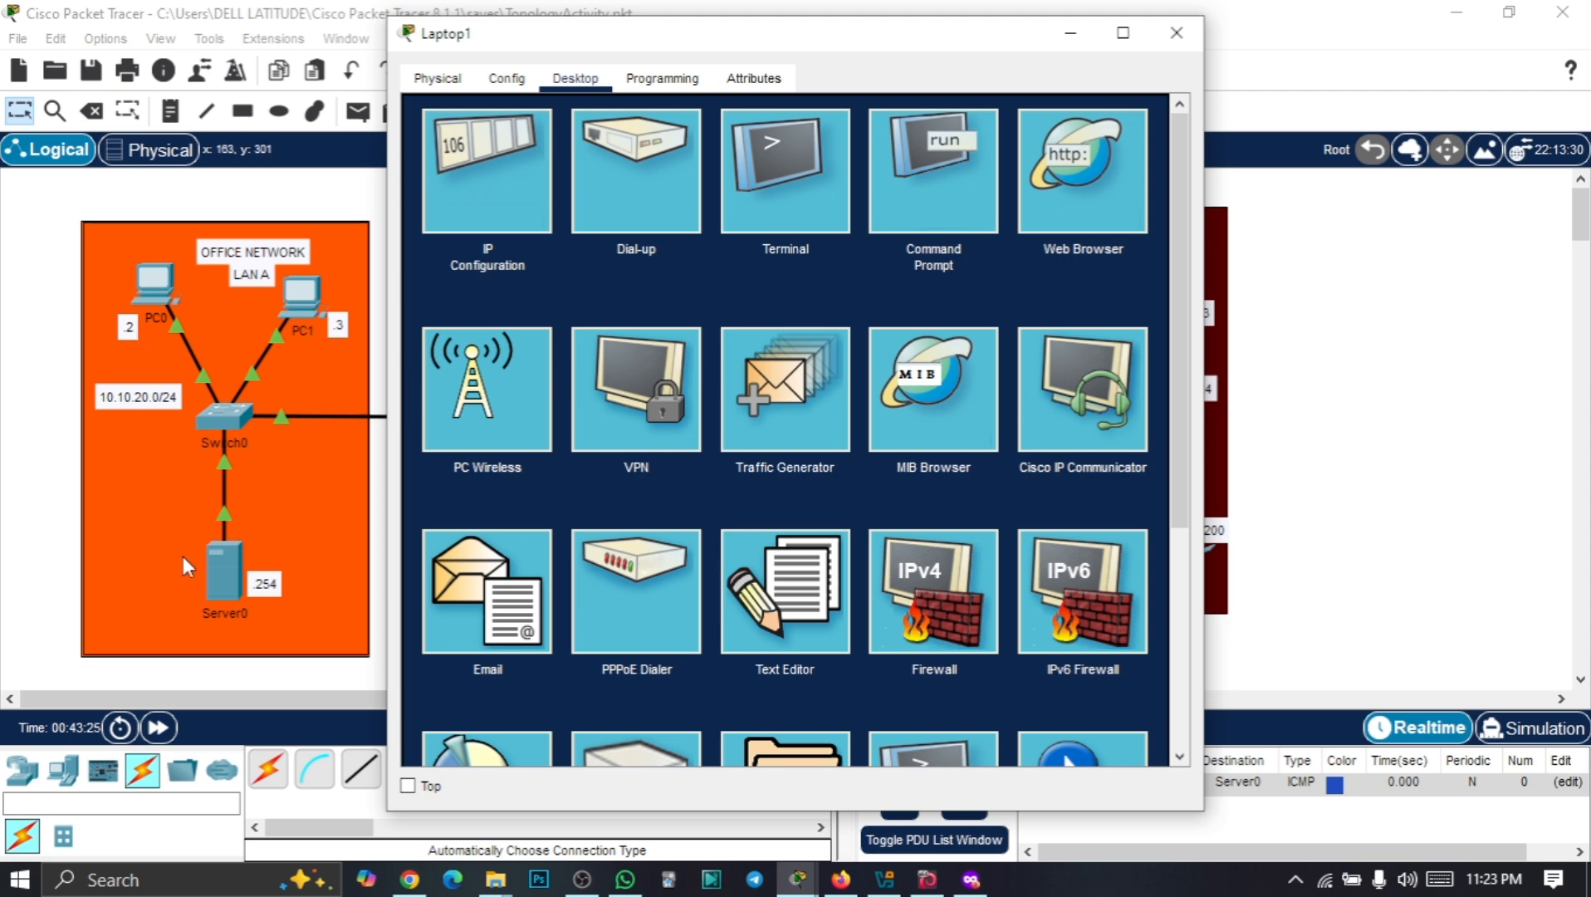
left_click_drag(651, 33, 906, 33)
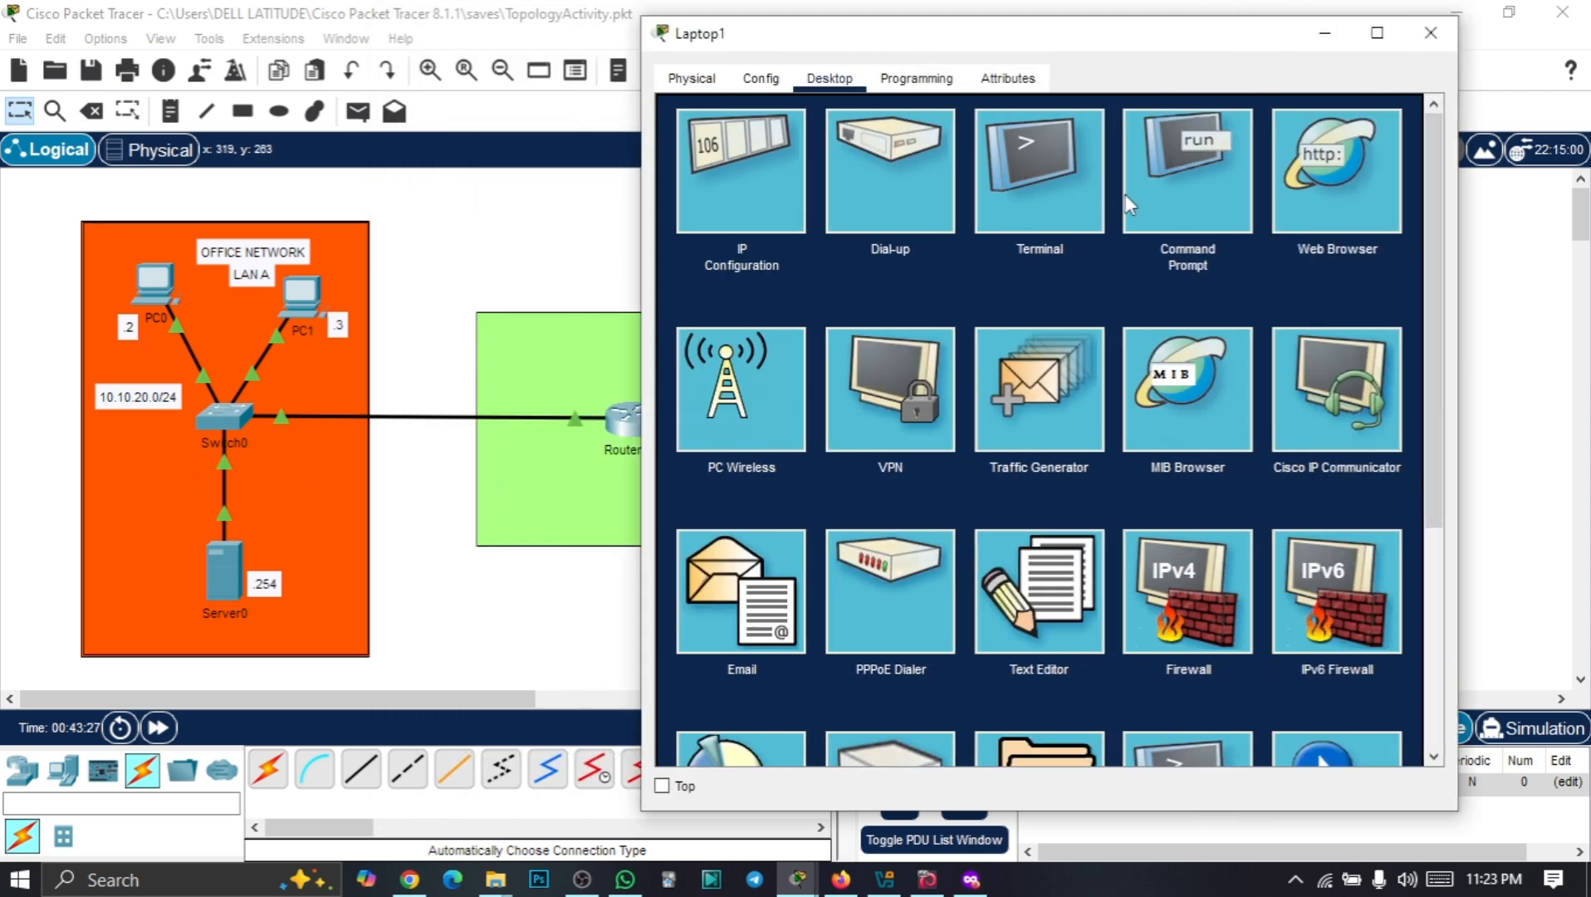
left_click(1187, 204)
type("p")
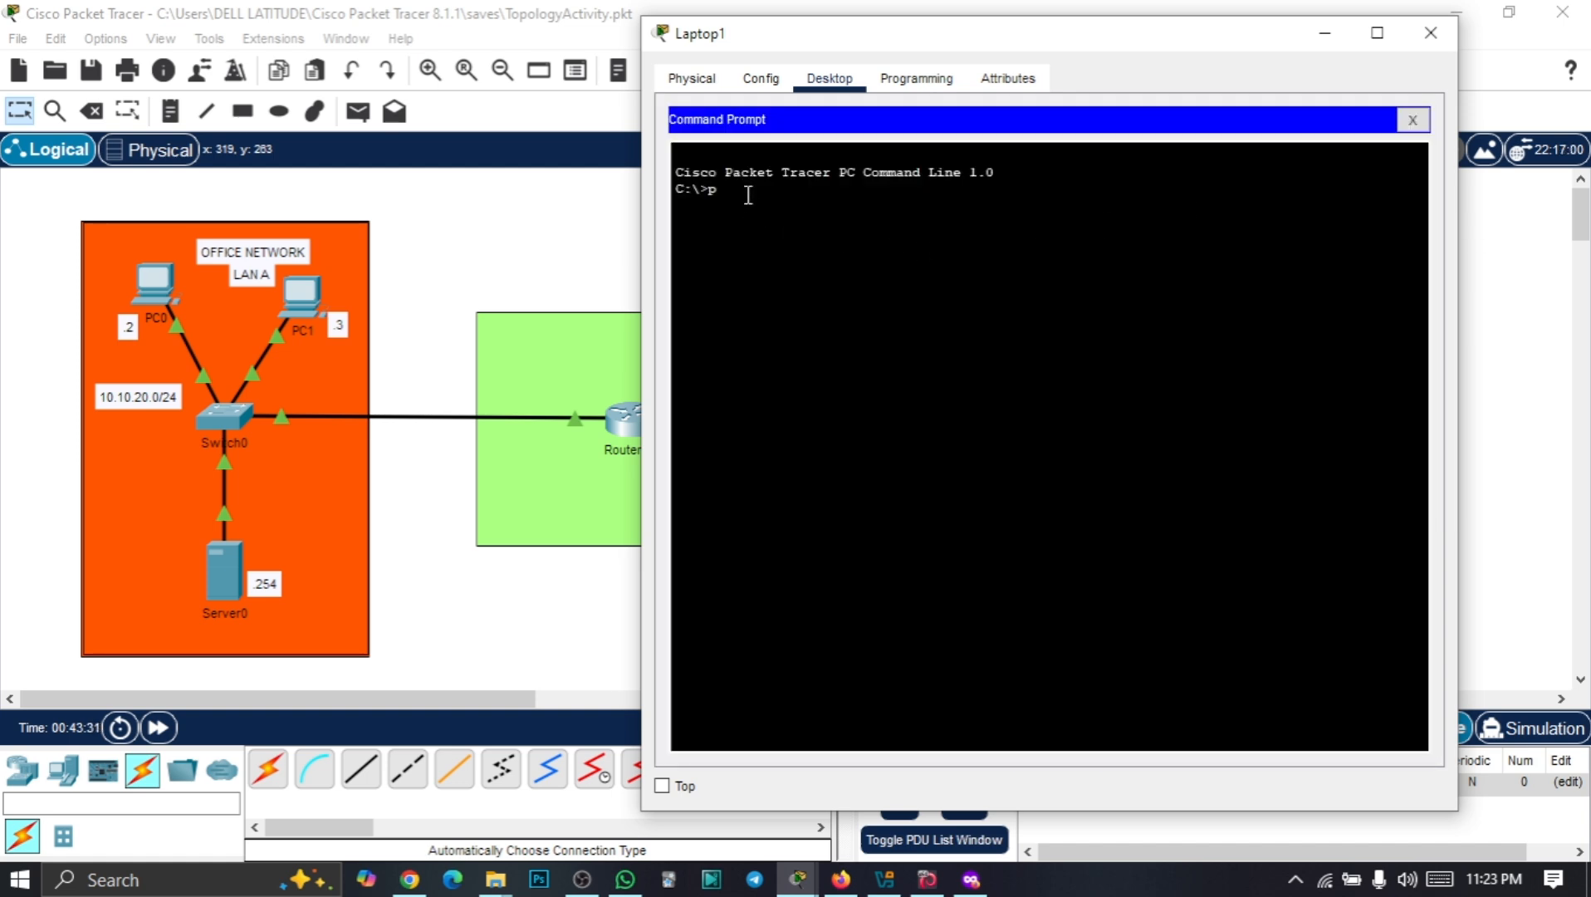
type("ing 10.10.20.254")
key("Return")
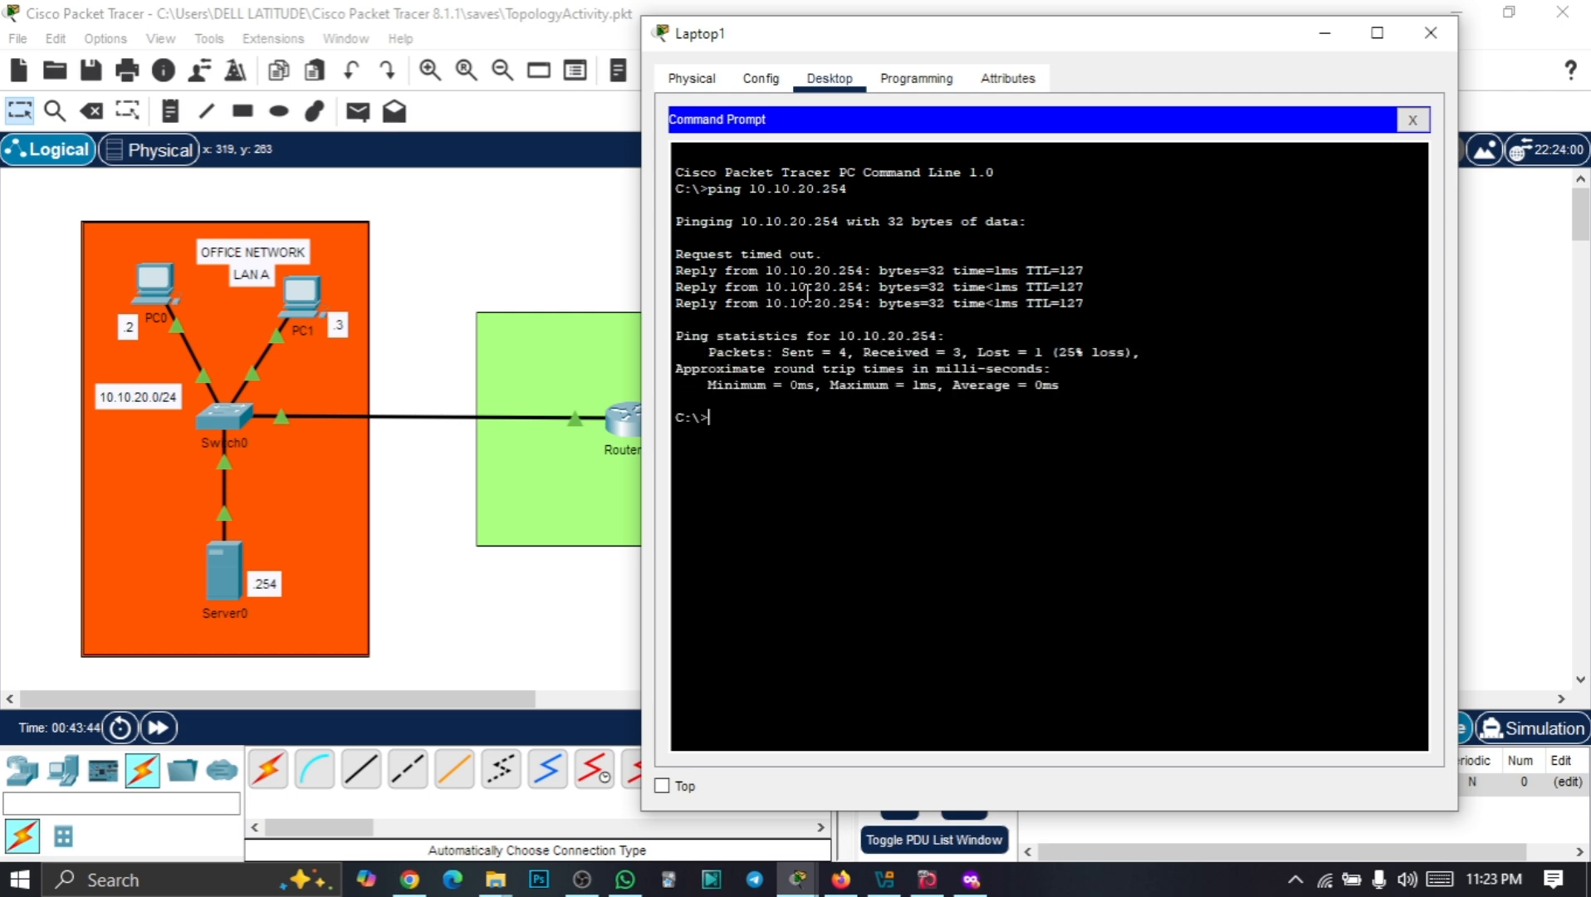
key("Up")
key("Return")
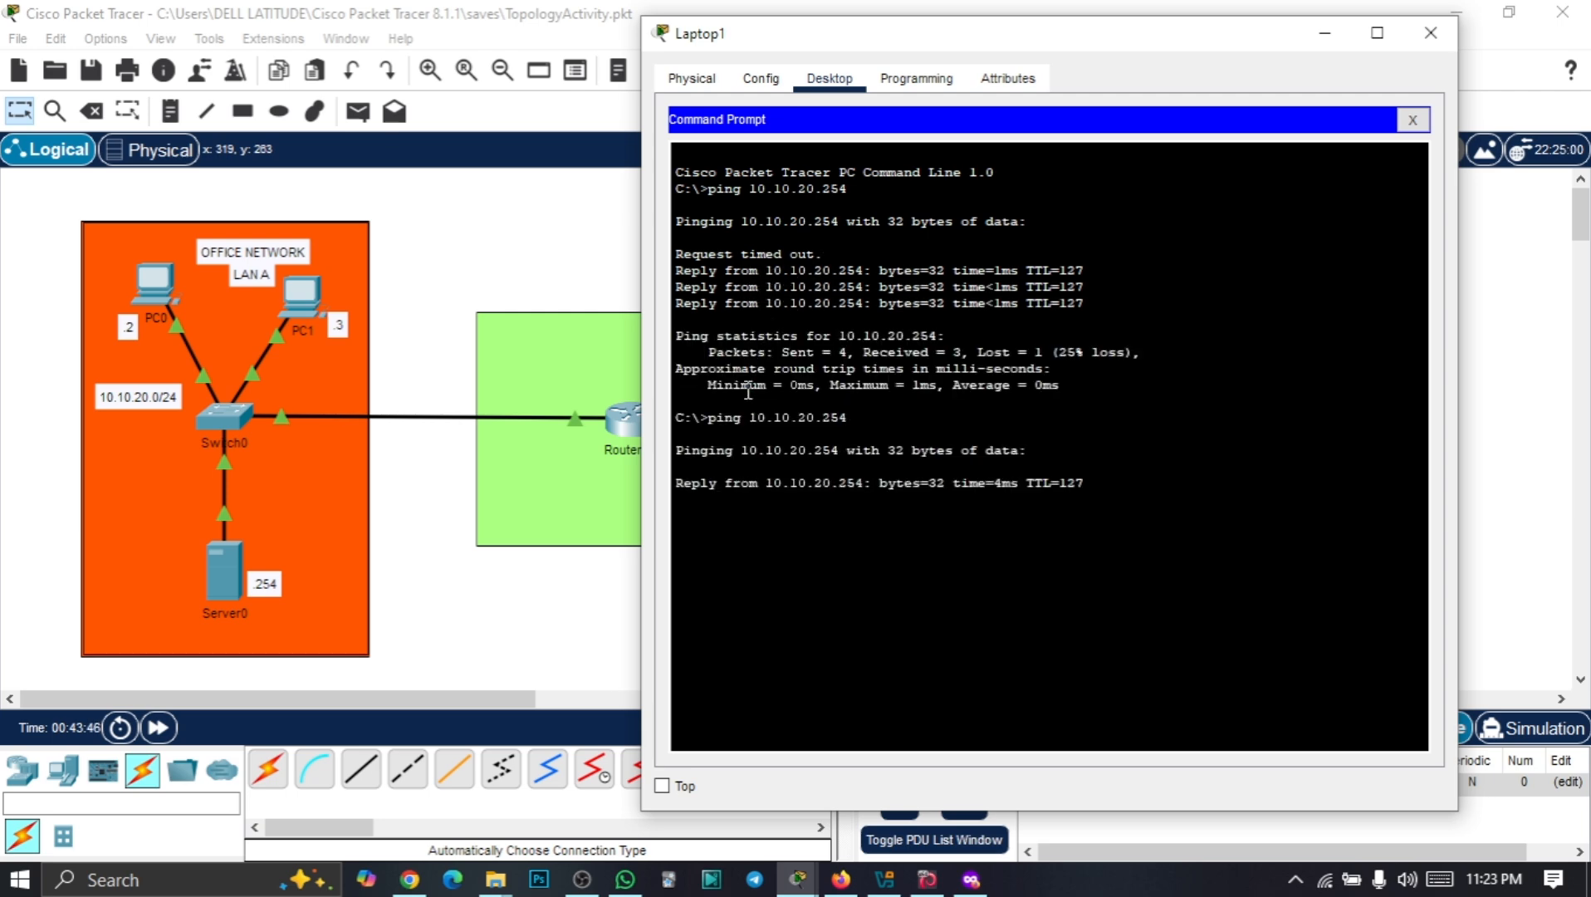